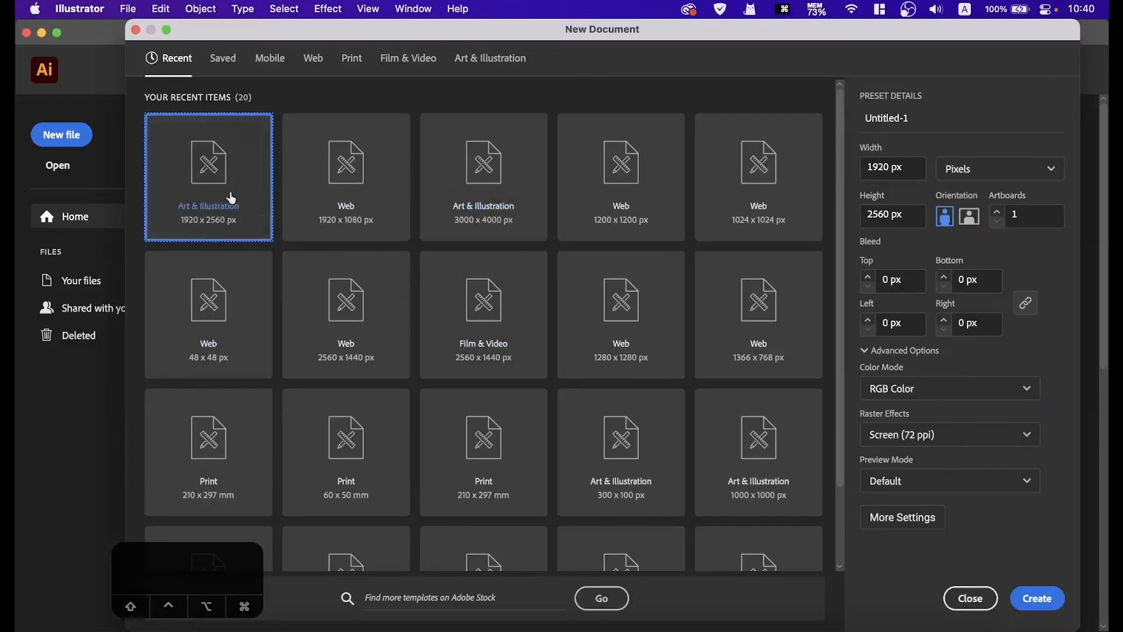
# Step: Create a new document 1920 px wide and 2560 px high in RGB color
pyautogui.click(914, 167)
pyautogui.moveTo(914, 167); pyautogui.dragTo(818, 170)
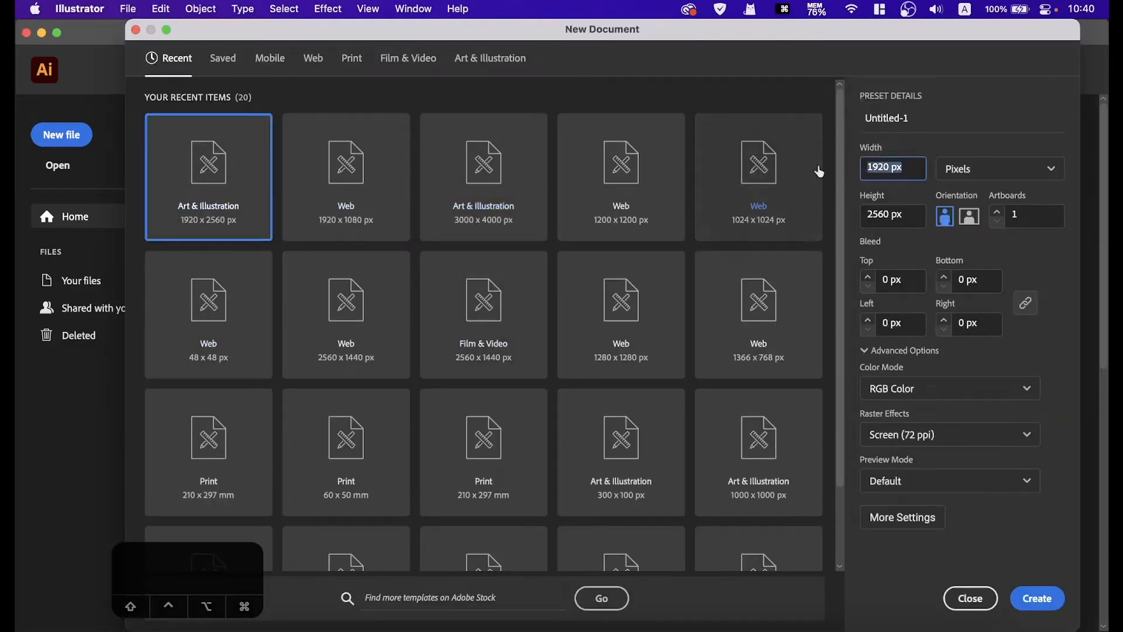
pyautogui.moveTo(905, 216); pyautogui.dragTo(853, 220)
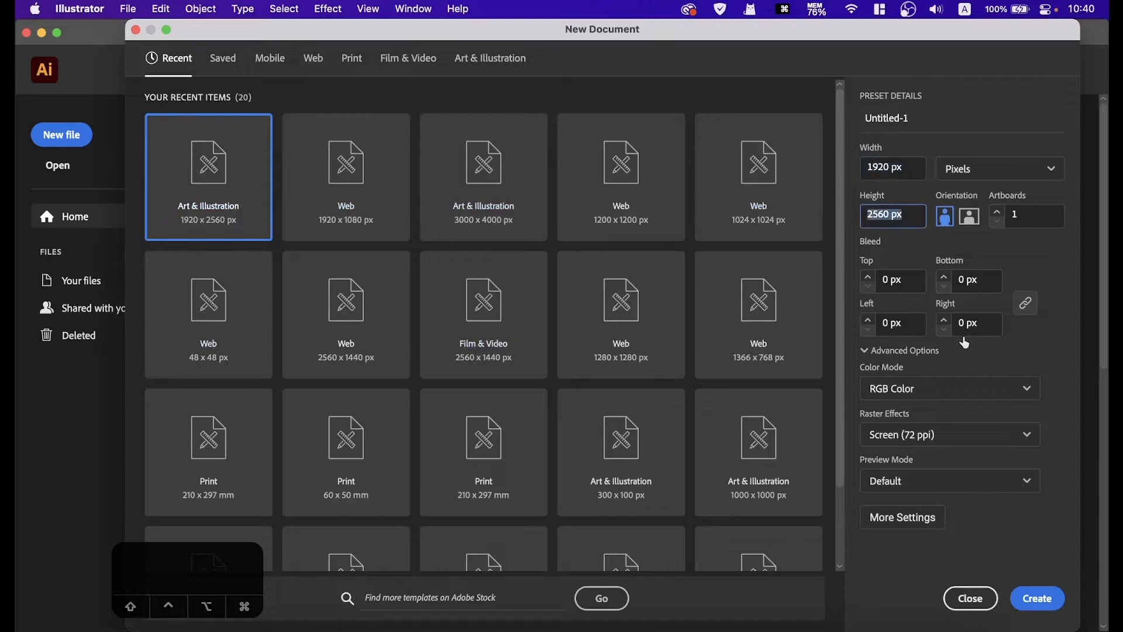
pyautogui.click(1038, 597)
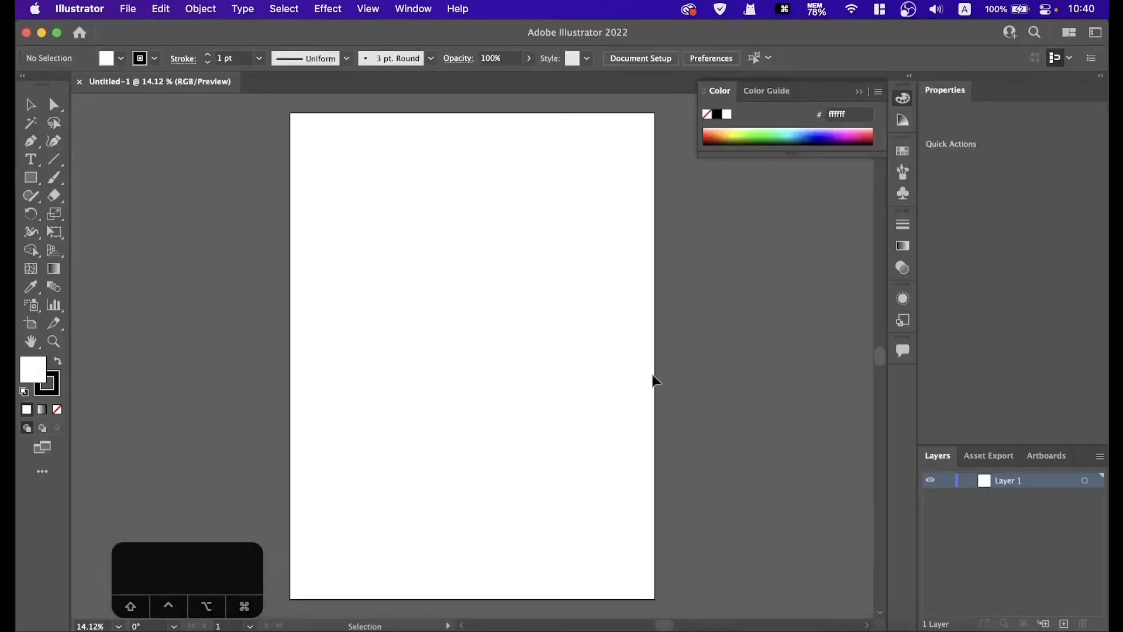
# Step: Draw a 1 × 1 px ellipse on the empty canvas outside the artboard
pyautogui.press('super+minus')
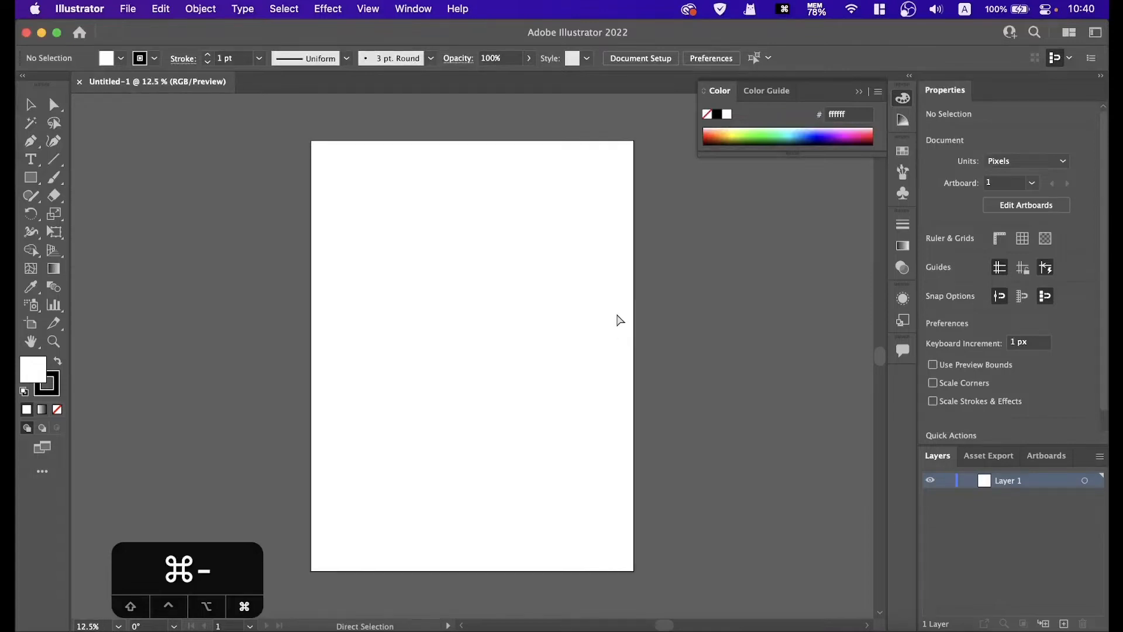
pyautogui.press('super+equal')
pyautogui.press('super+minus')
pyautogui.press('space')
pyautogui.moveTo(616, 318); pyautogui.dragTo(554, 254)
pyautogui.moveTo(691, 301); pyautogui.dragTo(401, 276)
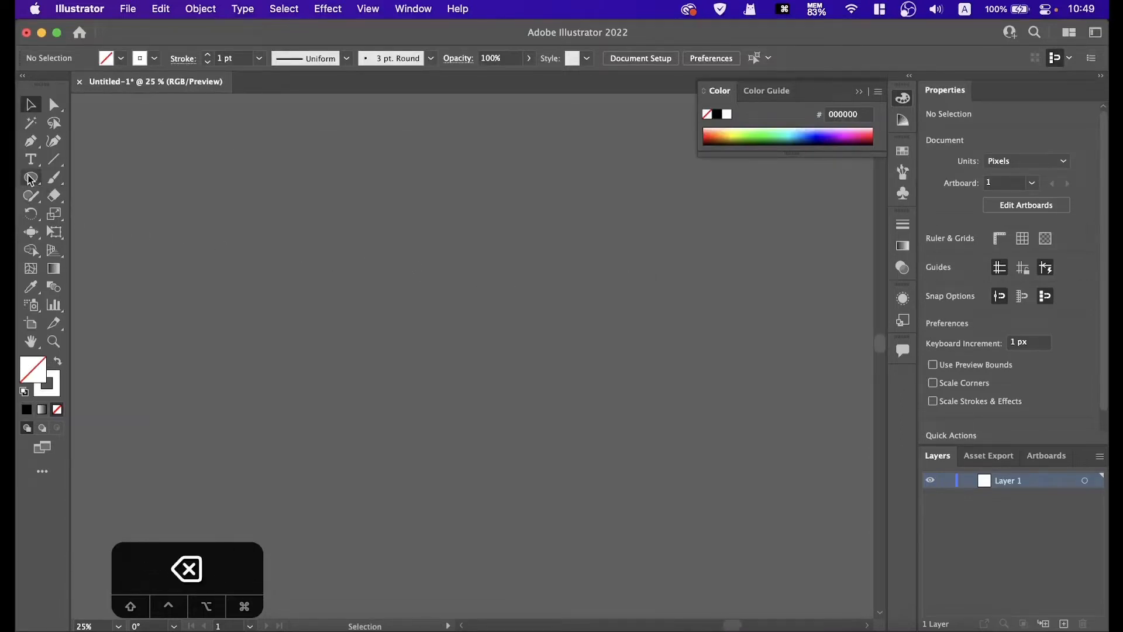
pyautogui.moveTo(30, 180); pyautogui.dragTo(99, 221)
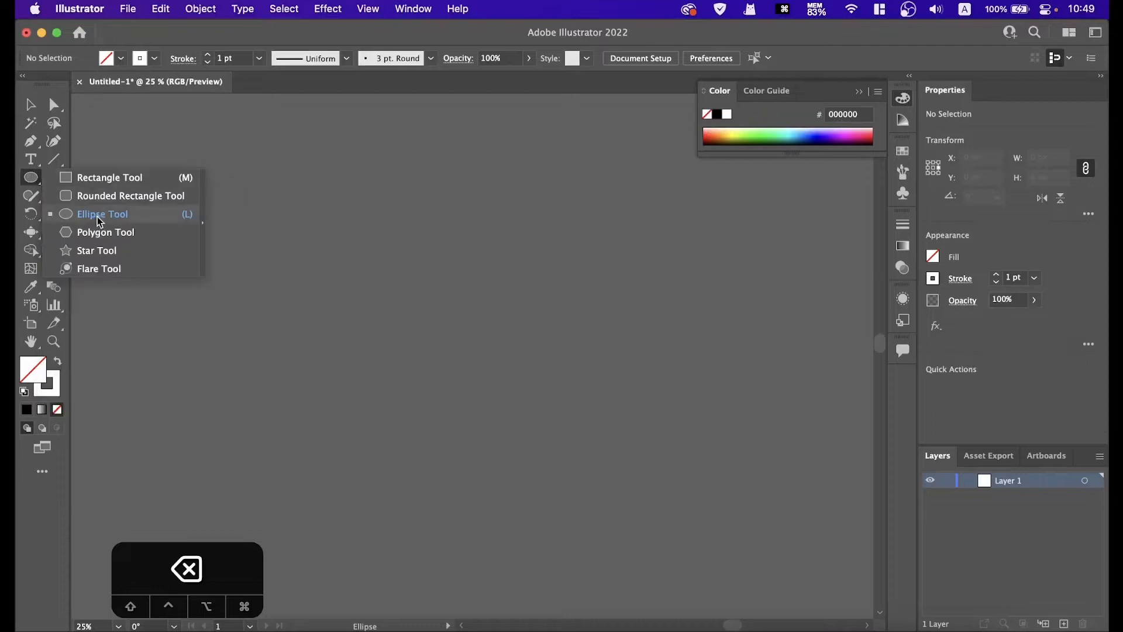
pyautogui.click(99, 221)
pyautogui.click(412, 308)
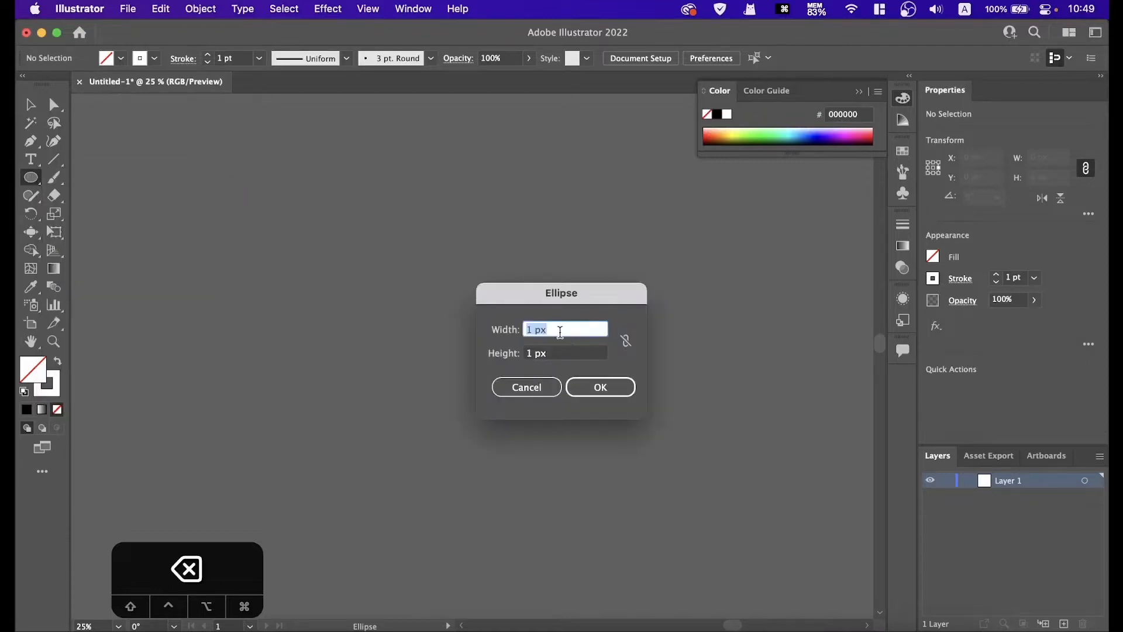
pyautogui.click(555, 354)
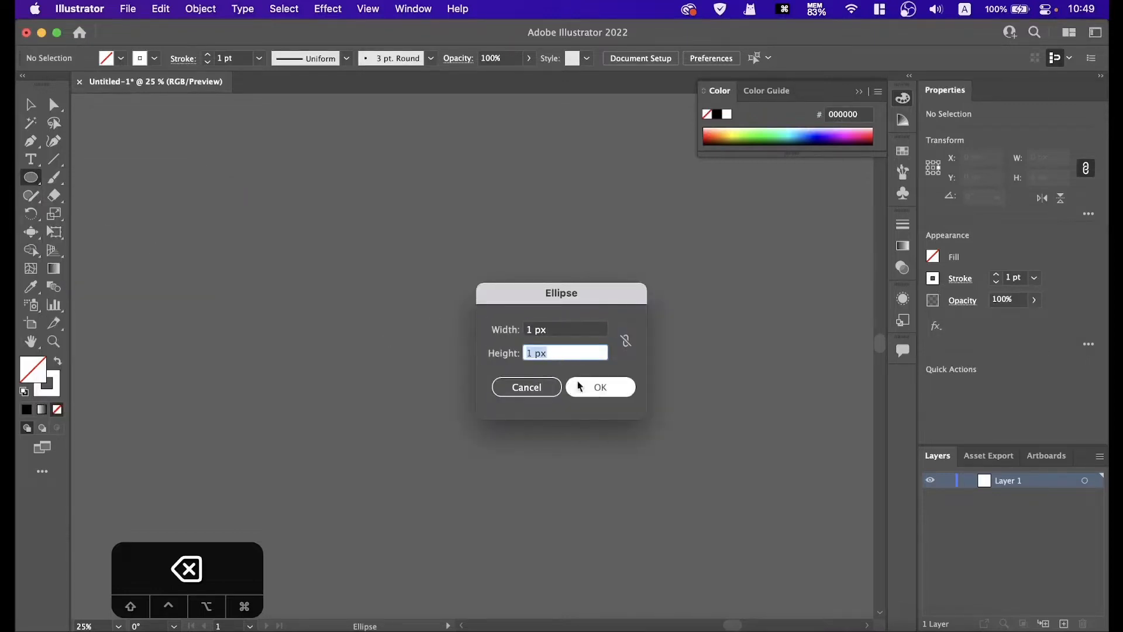
pyautogui.click(616, 387)
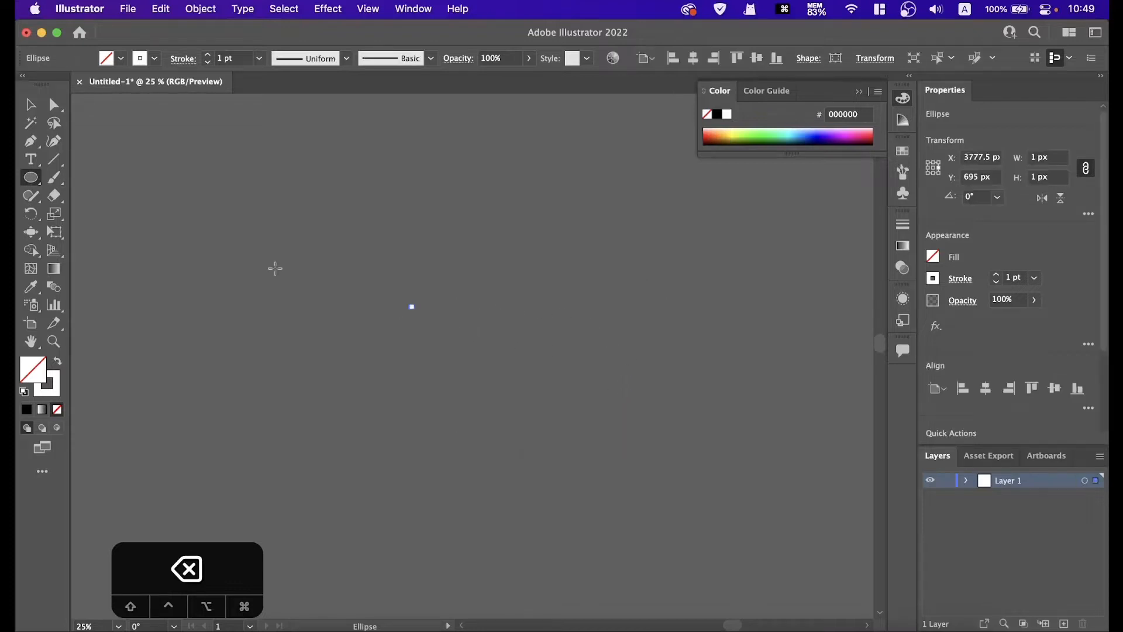
# Step: Draw a 1000 × 1000 px circle below the tiny ellipse
pyautogui.click(417, 392)
pyautogui.press('BackSpace')
pyautogui.write('1000')
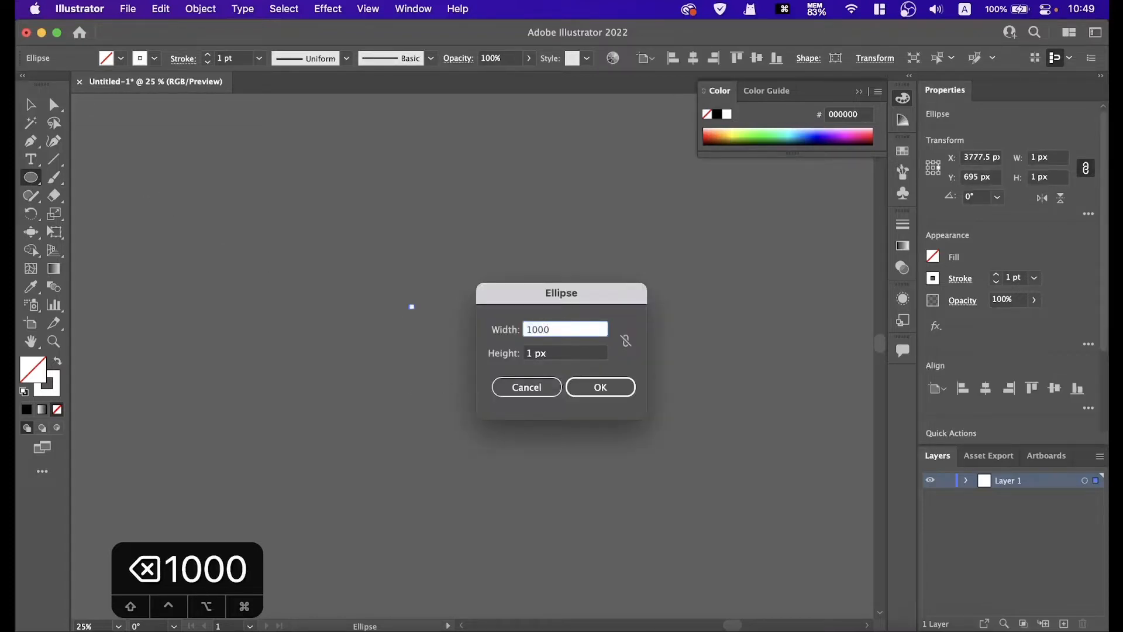
pyautogui.press('Tab')
pyautogui.write('1000')
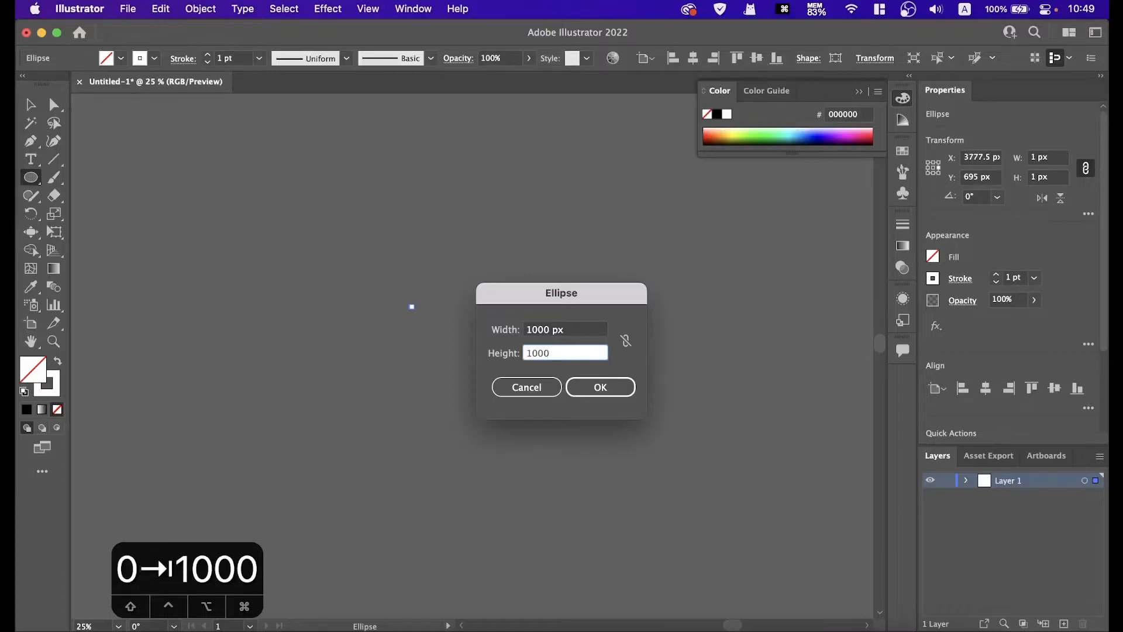
pyautogui.press('Return')
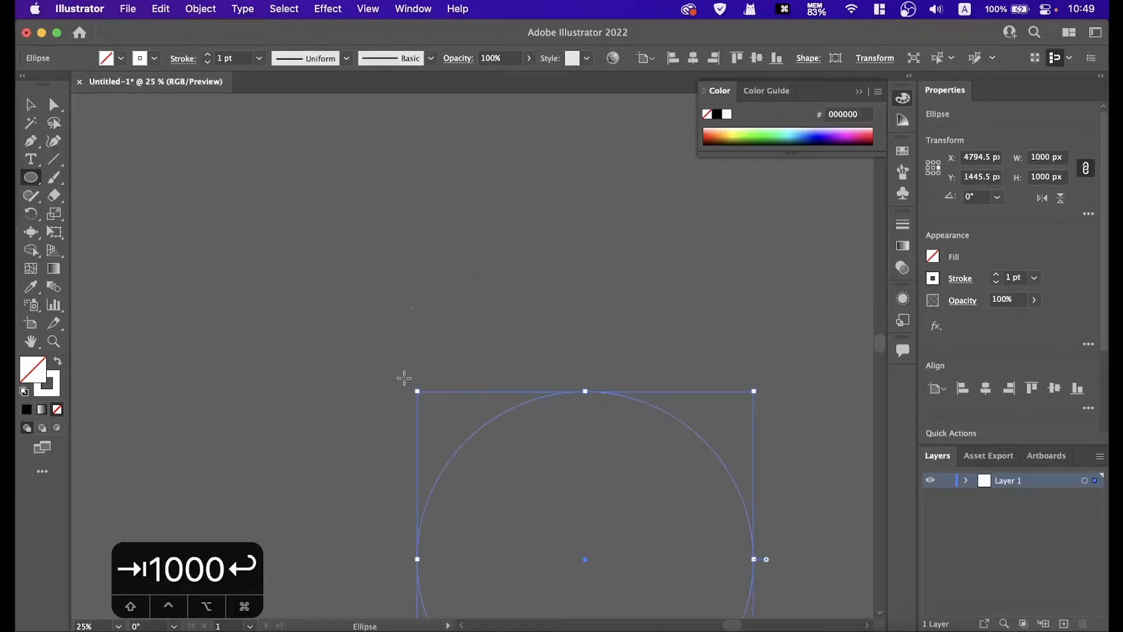
# Step: Select both circles and align their centers horizontally and vertically
pyautogui.press('v')
pyautogui.click(519, 283)
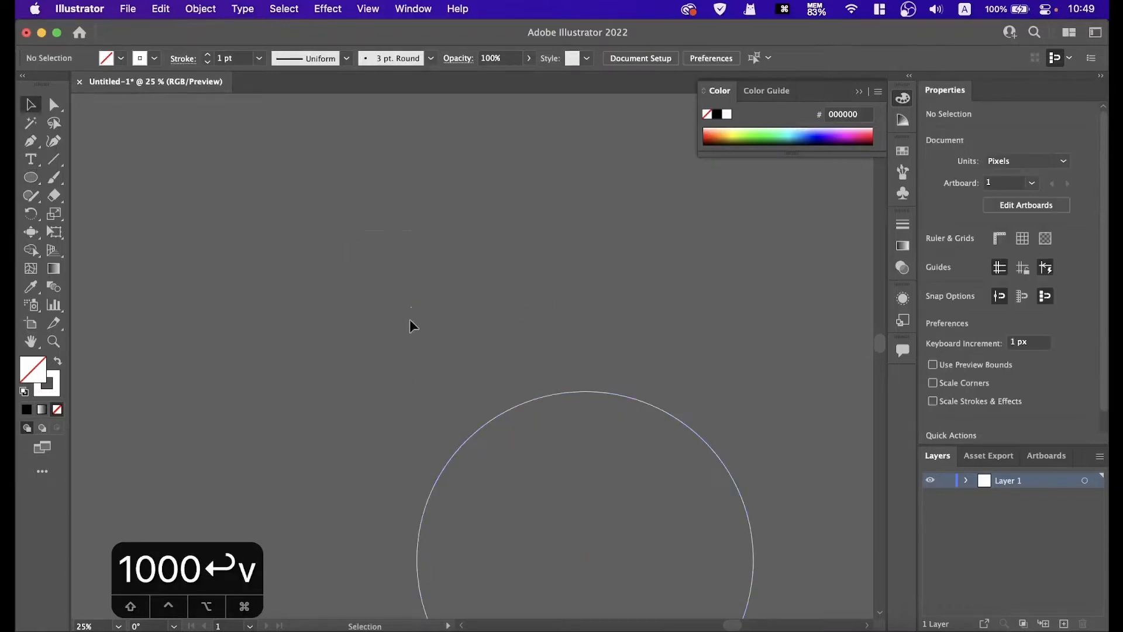
pyautogui.moveTo(642, 494); pyautogui.dragTo(672, 503)
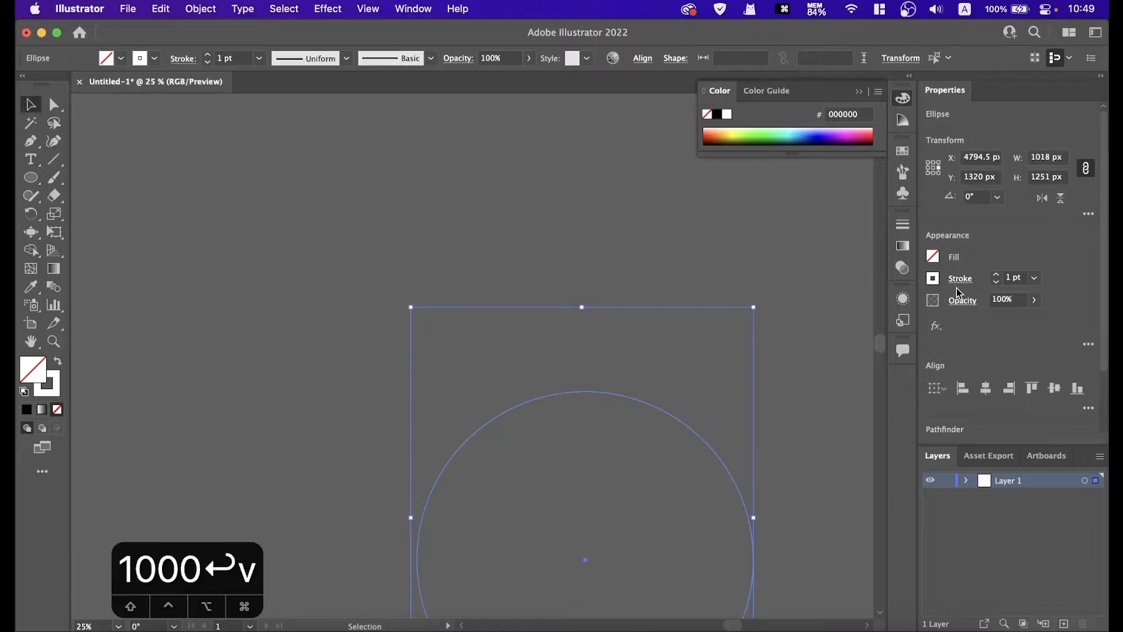
pyautogui.click(986, 387)
pyautogui.click(1054, 388)
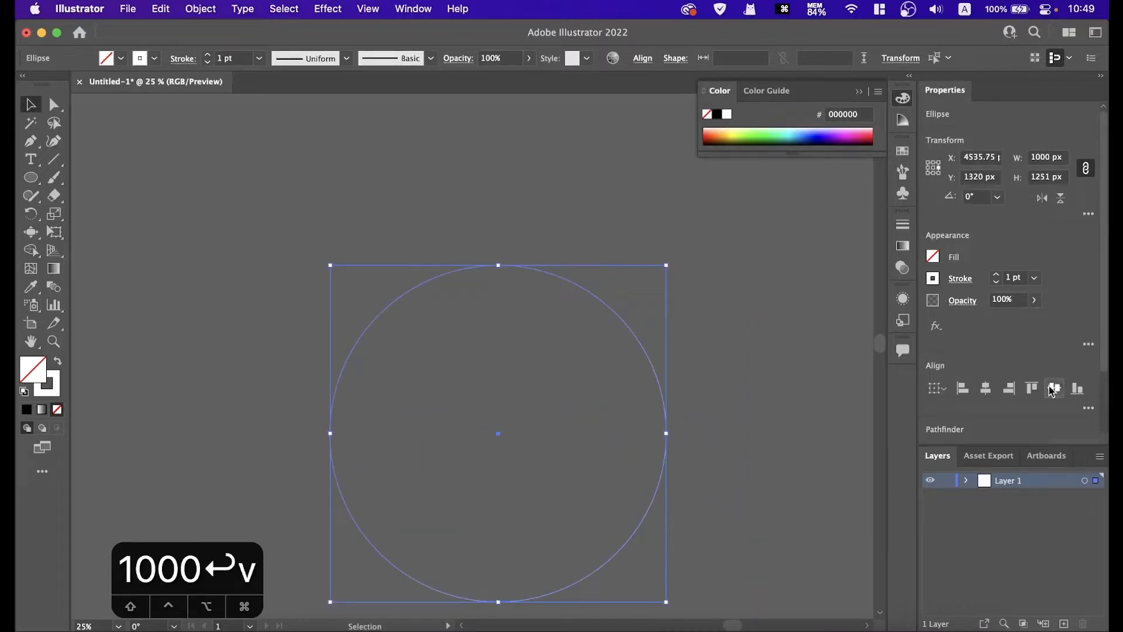
# Step: With both circles selected, configure the blend spacing to Specified Steps with 40 steps
pyautogui.click(732, 345)
pyautogui.moveTo(328, 233); pyautogui.dragTo(630, 474)
pyautogui.click(208, 10)
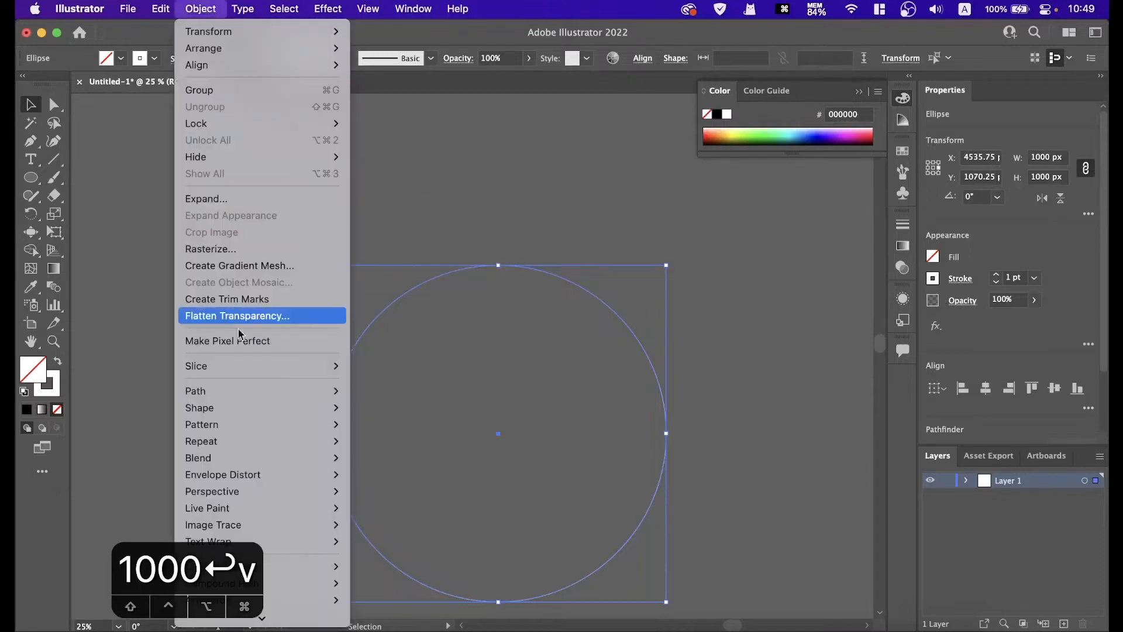
pyautogui.moveTo(297, 458)
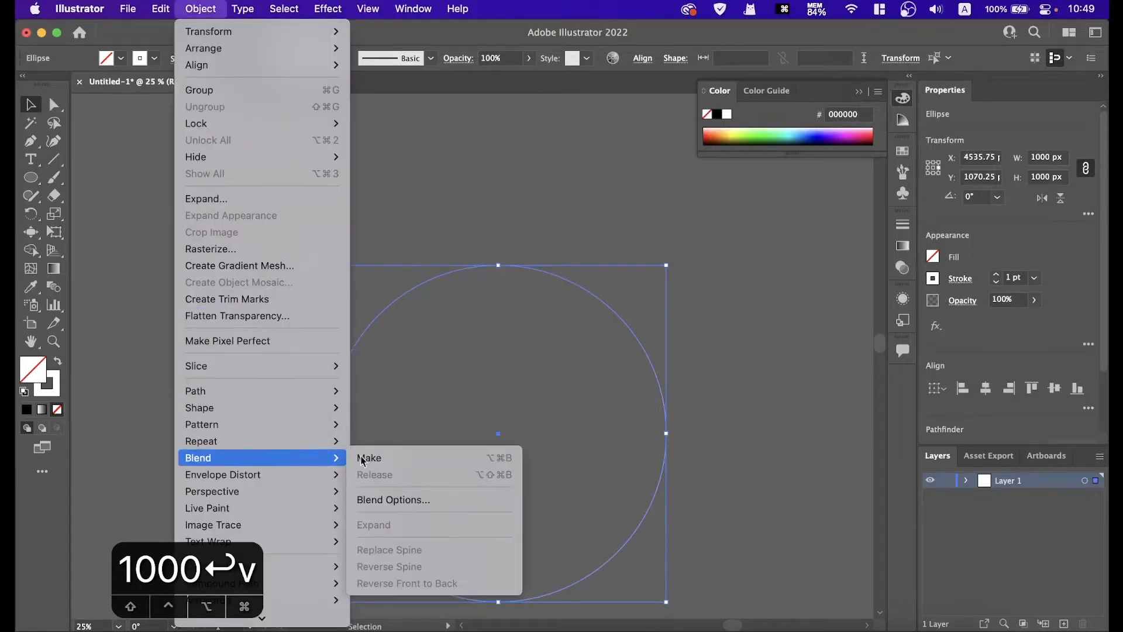
pyautogui.click(423, 501)
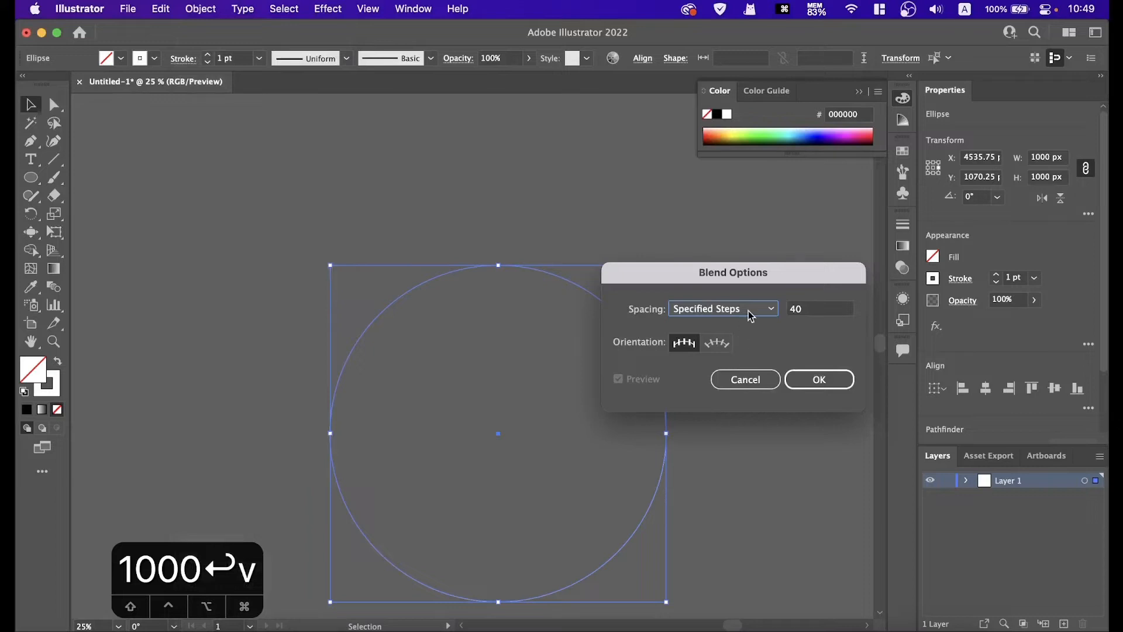
pyautogui.click(750, 316)
pyautogui.click(740, 344)
pyautogui.click(816, 310)
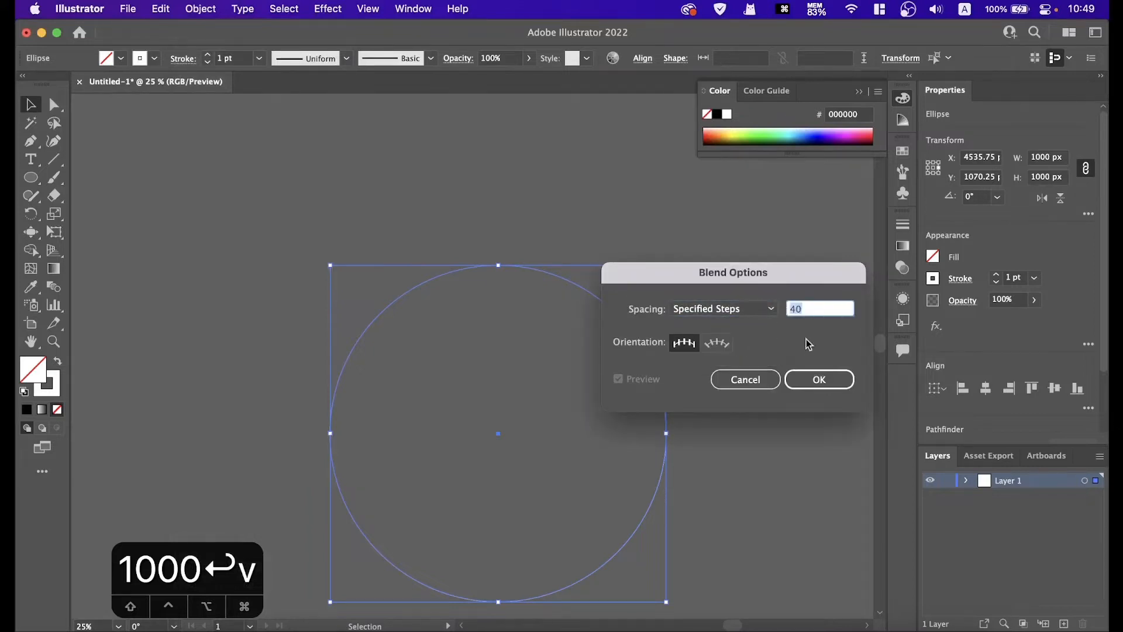
pyautogui.click(822, 380)
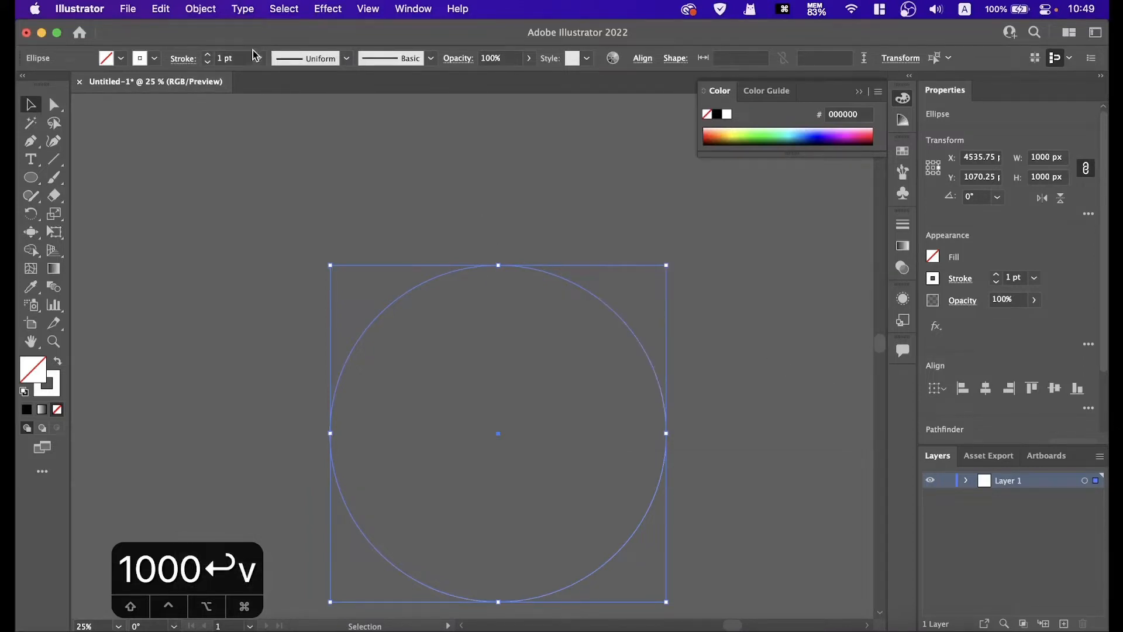
# Step: Make a blend between the small and the large circle
pyautogui.click(201, 8)
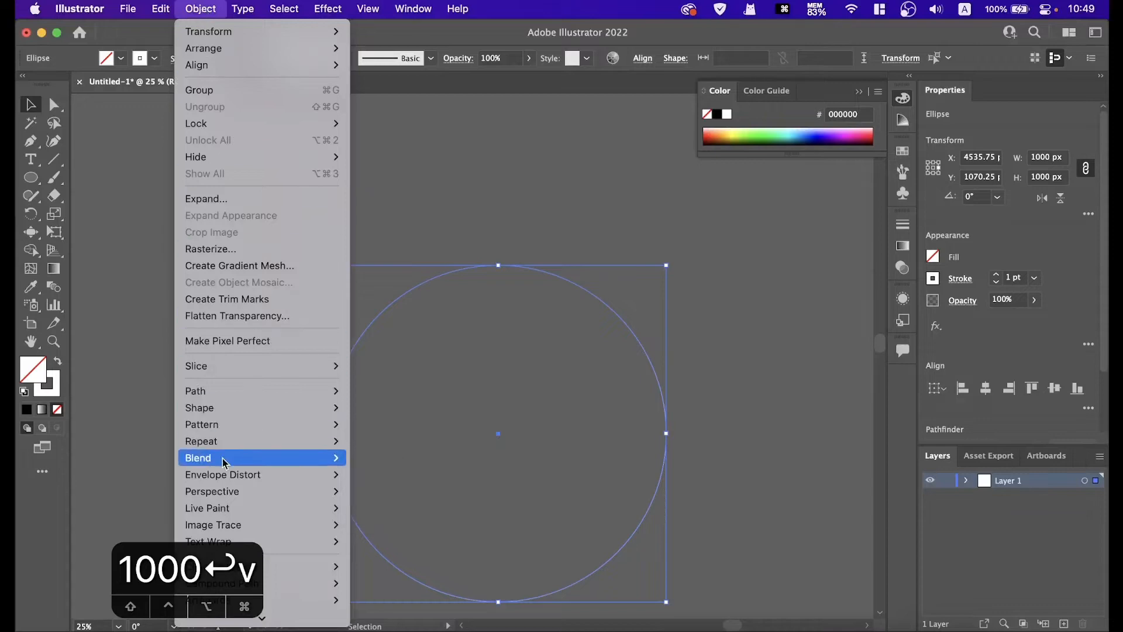
pyautogui.moveTo(220, 459)
pyautogui.click(417, 463)
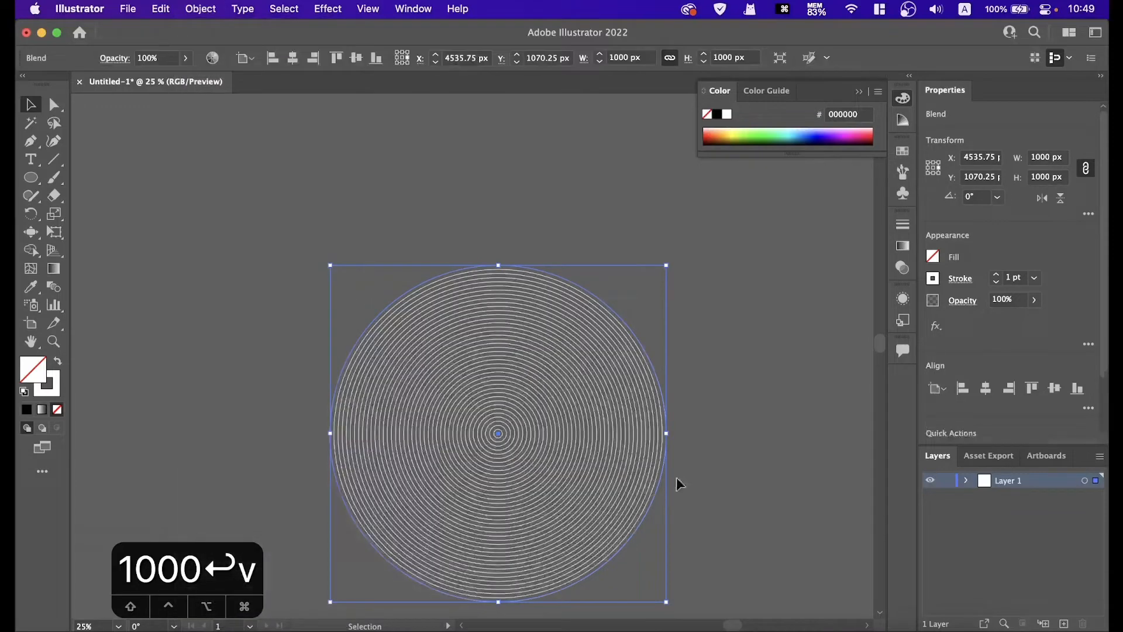
pyautogui.click(731, 459)
pyautogui.click(632, 406)
pyautogui.press('space')
pyautogui.moveTo(704, 376); pyautogui.dragTo(716, 318)
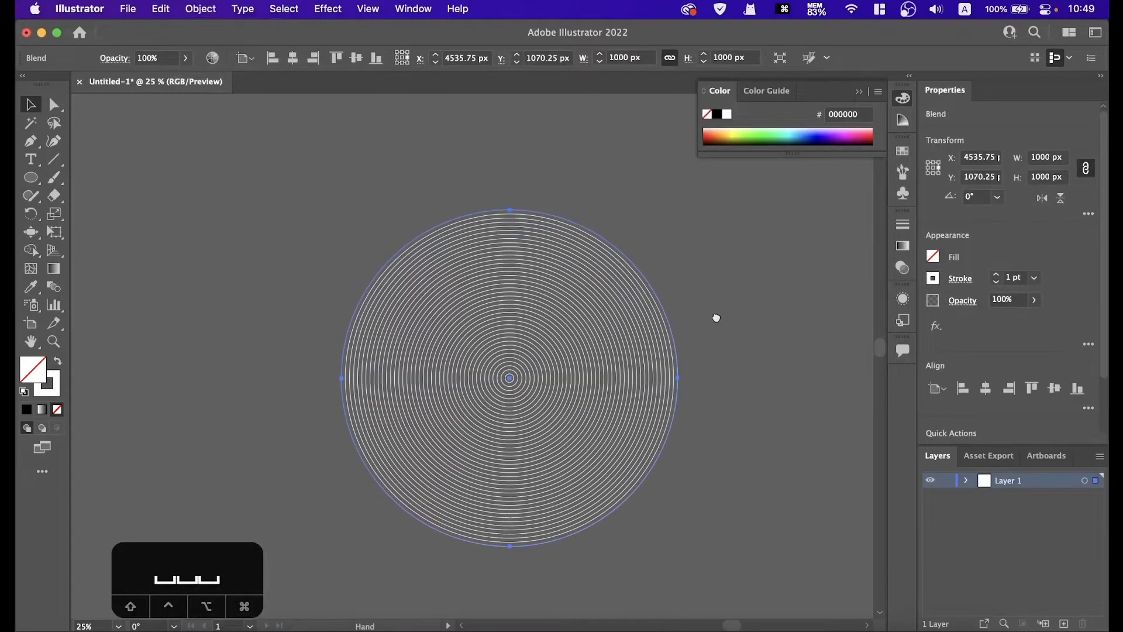
# Step: Apply a Roughen effect to the circle blend with an absolute size of 59 px and a detail of 60/in
pyautogui.click(770, 310)
pyautogui.click(612, 323)
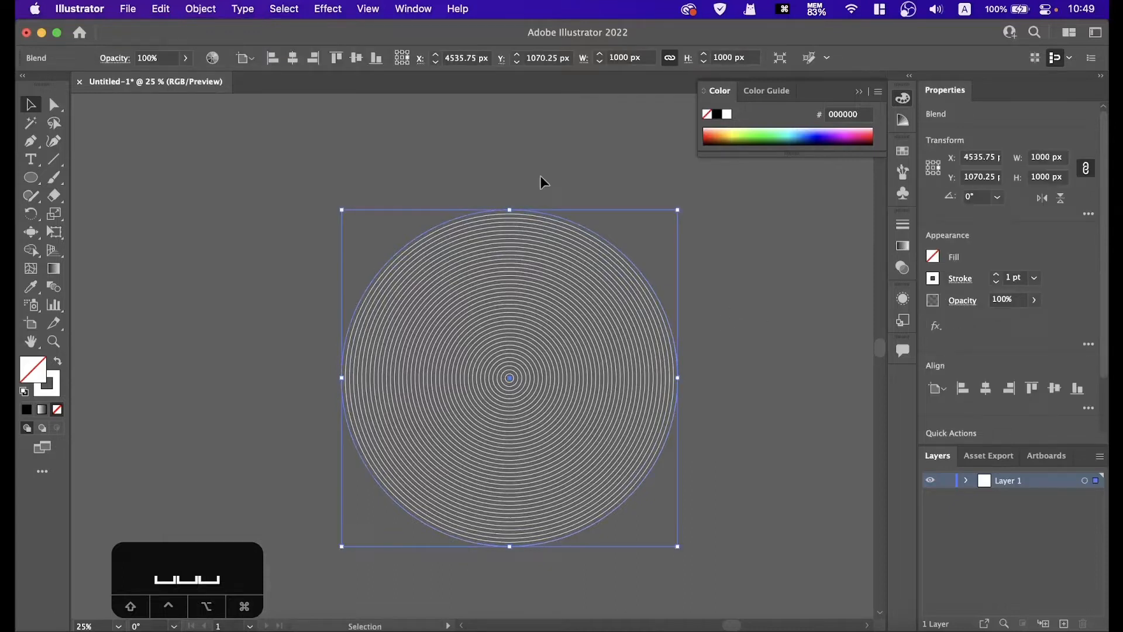
pyautogui.click(342, 8)
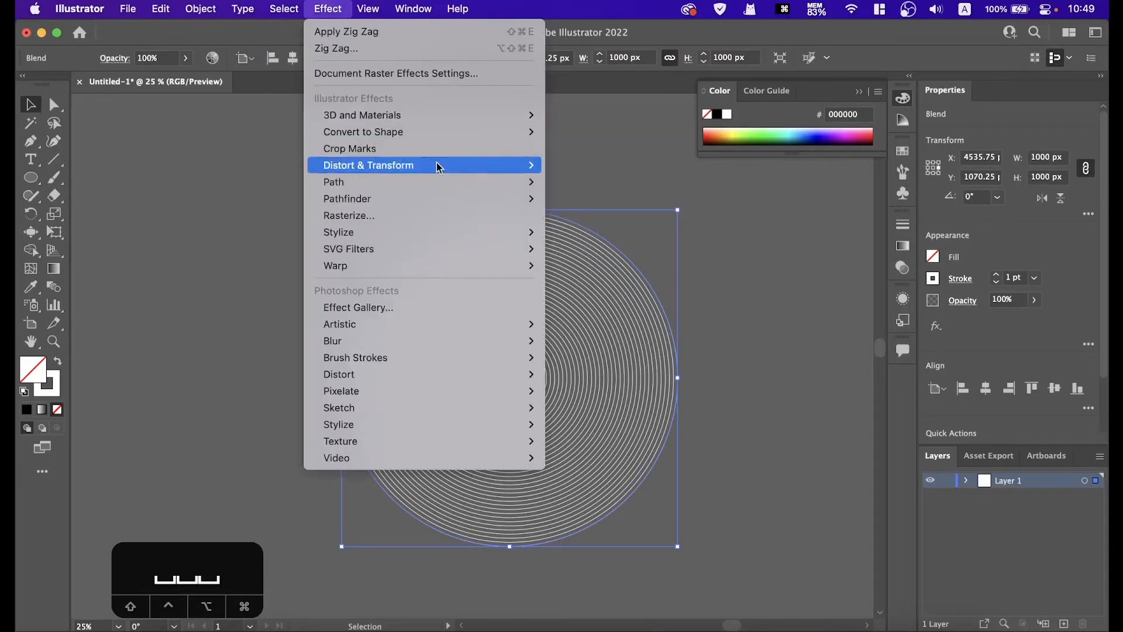
pyautogui.moveTo(439, 167)
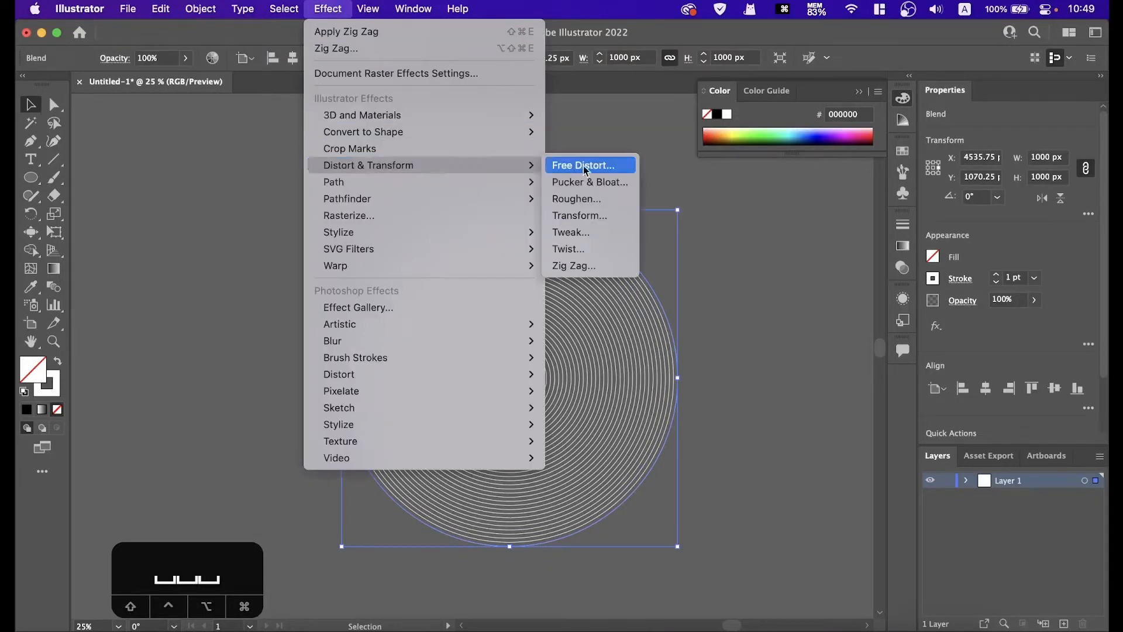
pyautogui.click(595, 199)
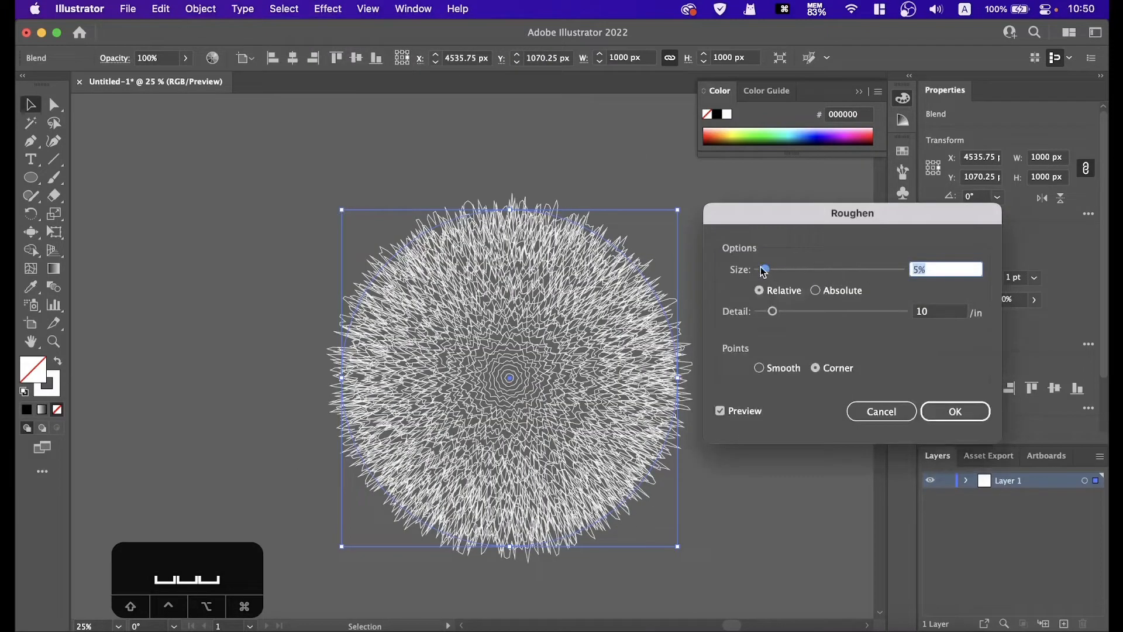
pyautogui.moveTo(764, 272); pyautogui.dragTo(832, 272)
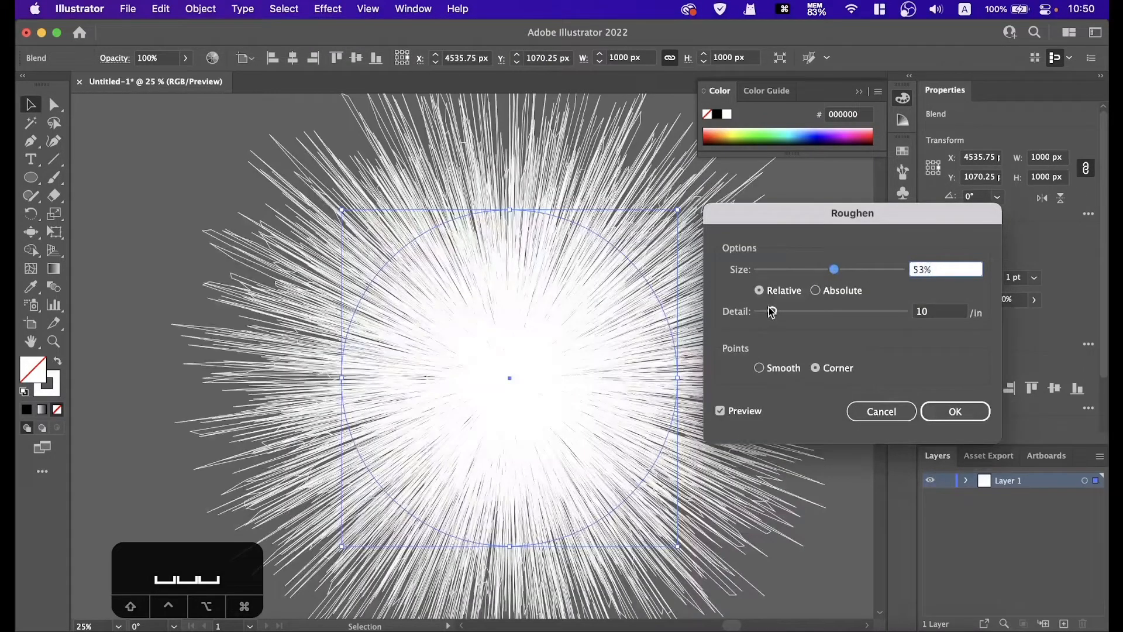
pyautogui.click(841, 296)
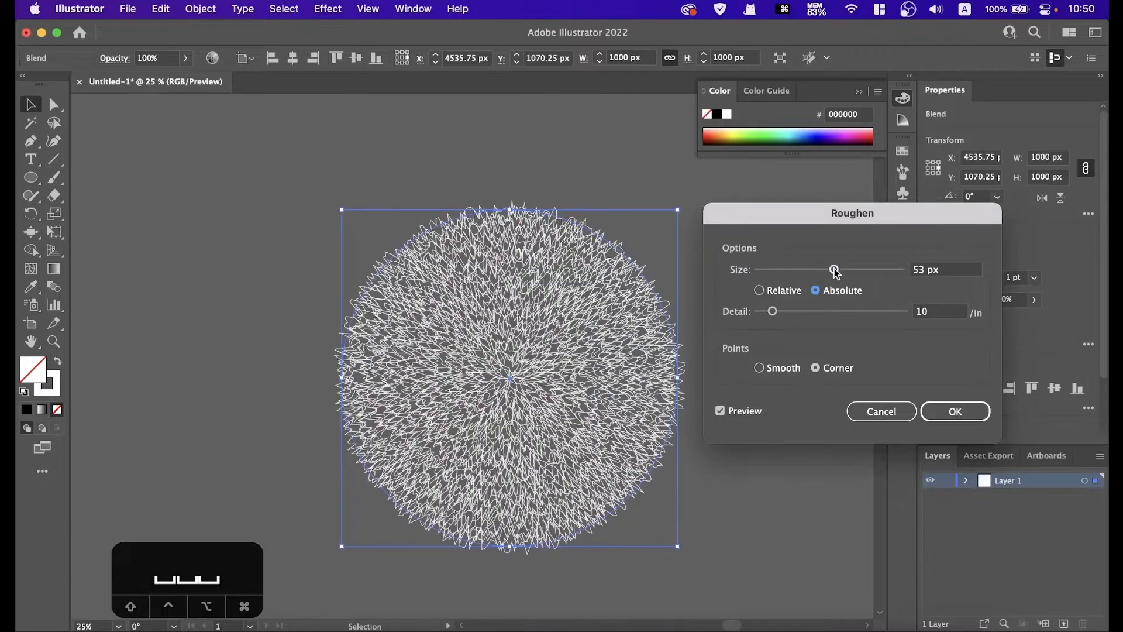
pyautogui.moveTo(835, 272)
pyautogui.mouseDown()
pyautogui.moveTo(787, 273)
pyautogui.moveTo(846, 274)
pyautogui.mouseUp()
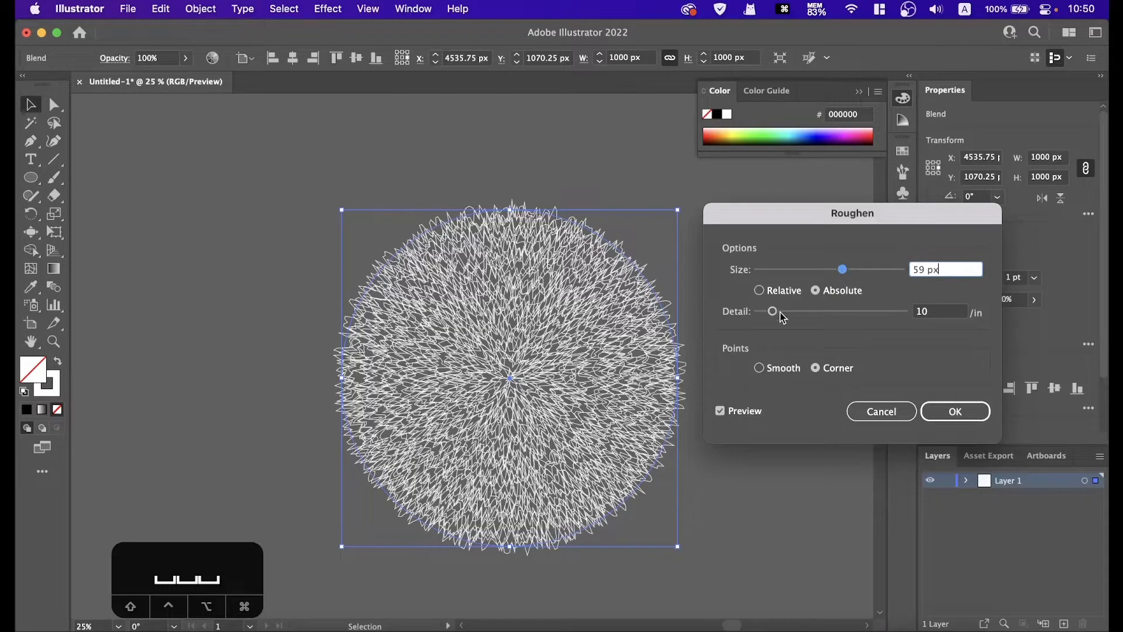
pyautogui.moveTo(779, 312); pyautogui.dragTo(847, 312)
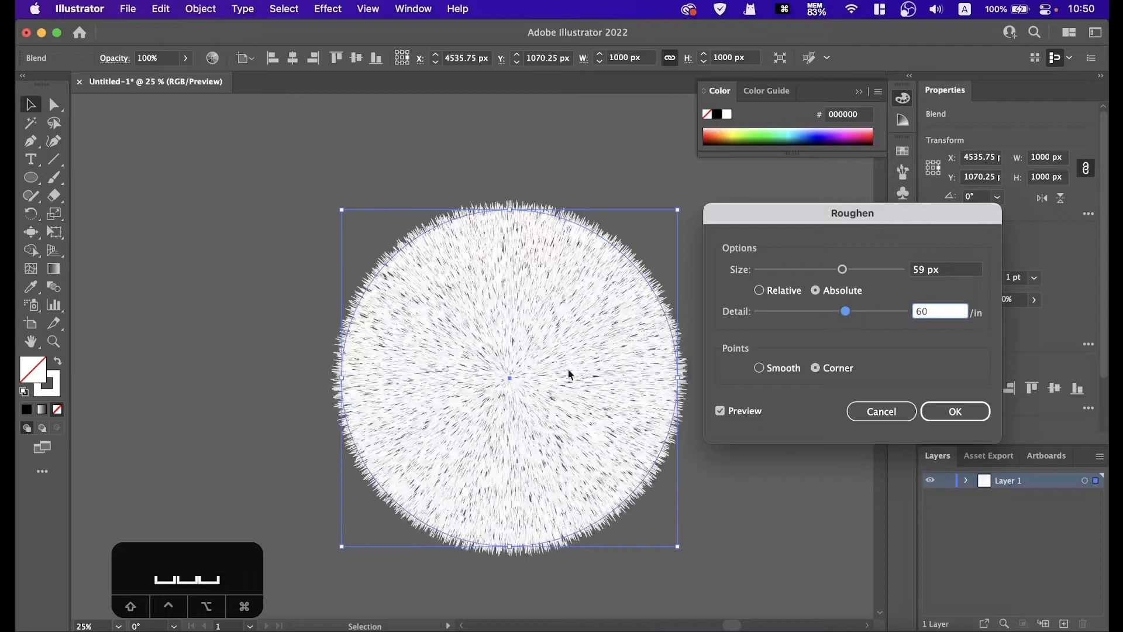
pyautogui.click(952, 409)
pyautogui.click(951, 409)
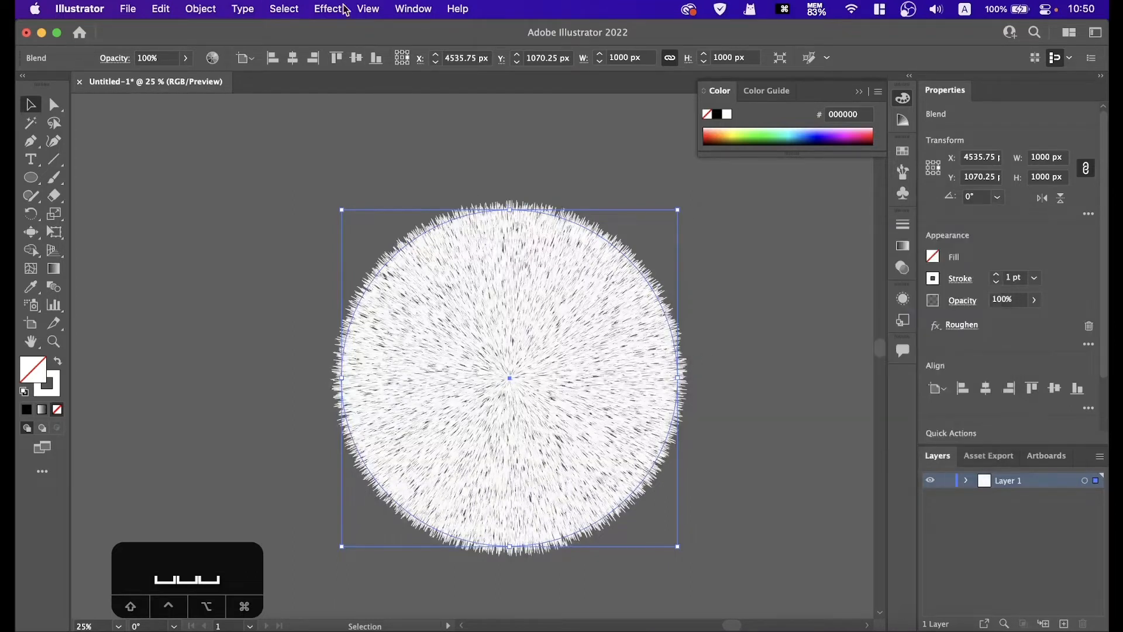
# Step: Apply a Zig Zag effect to the roughened blend with an absolute size of 2 px, 4 ridges per segment and corner points
pyautogui.click(337, 8)
pyautogui.moveTo(490, 168)
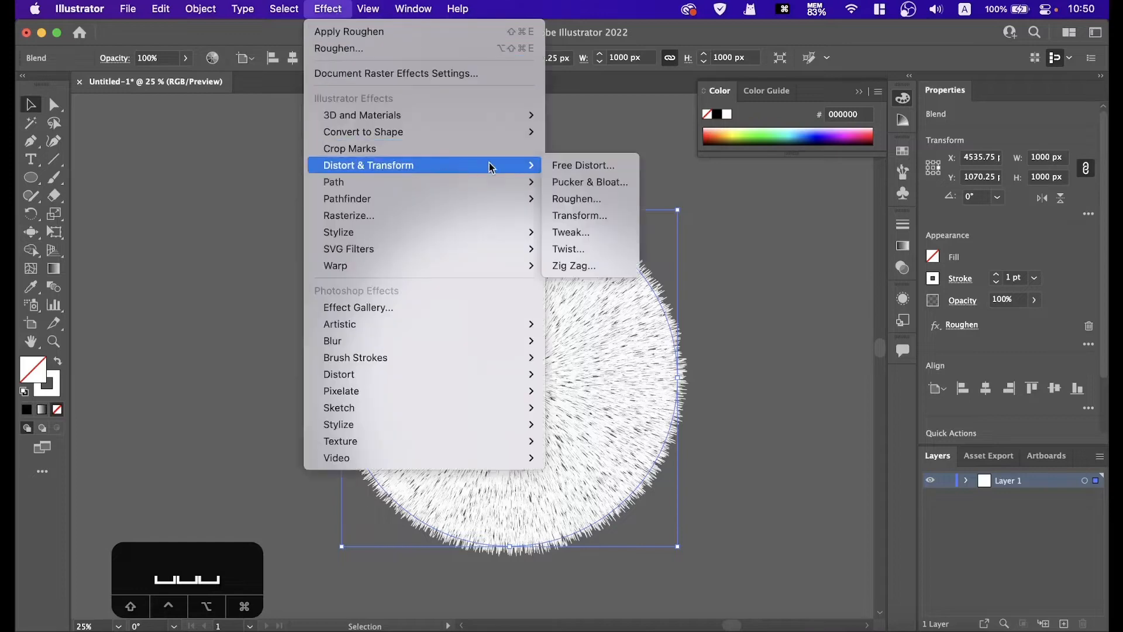
pyautogui.click(723, 265)
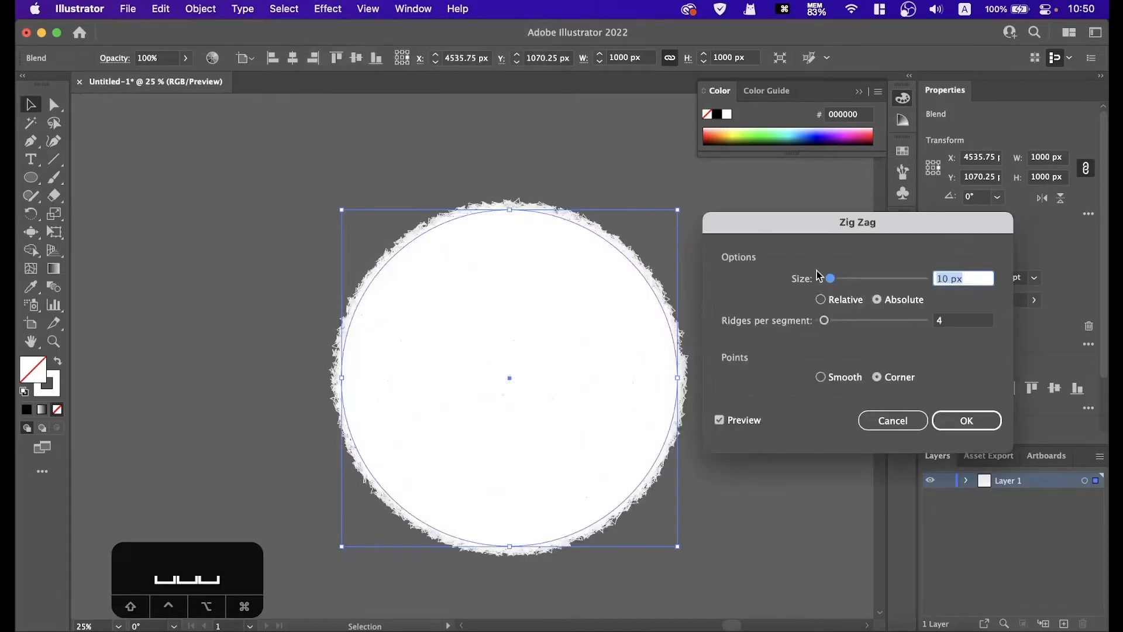
pyautogui.moveTo(833, 282); pyautogui.dragTo(827, 282)
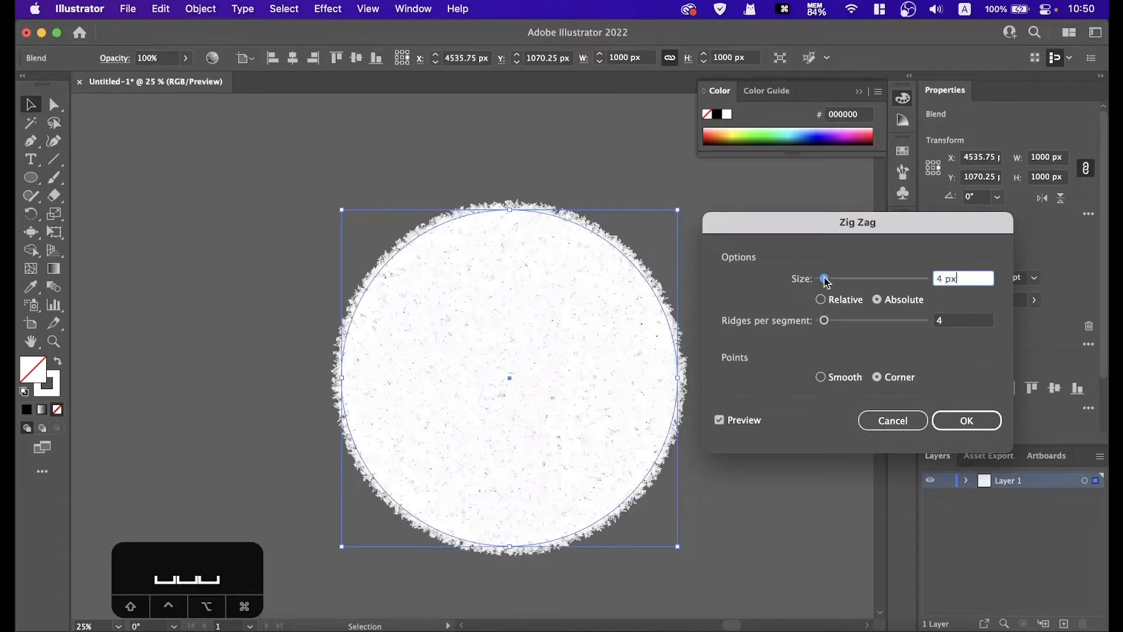
pyautogui.moveTo(828, 282); pyautogui.dragTo(825, 282)
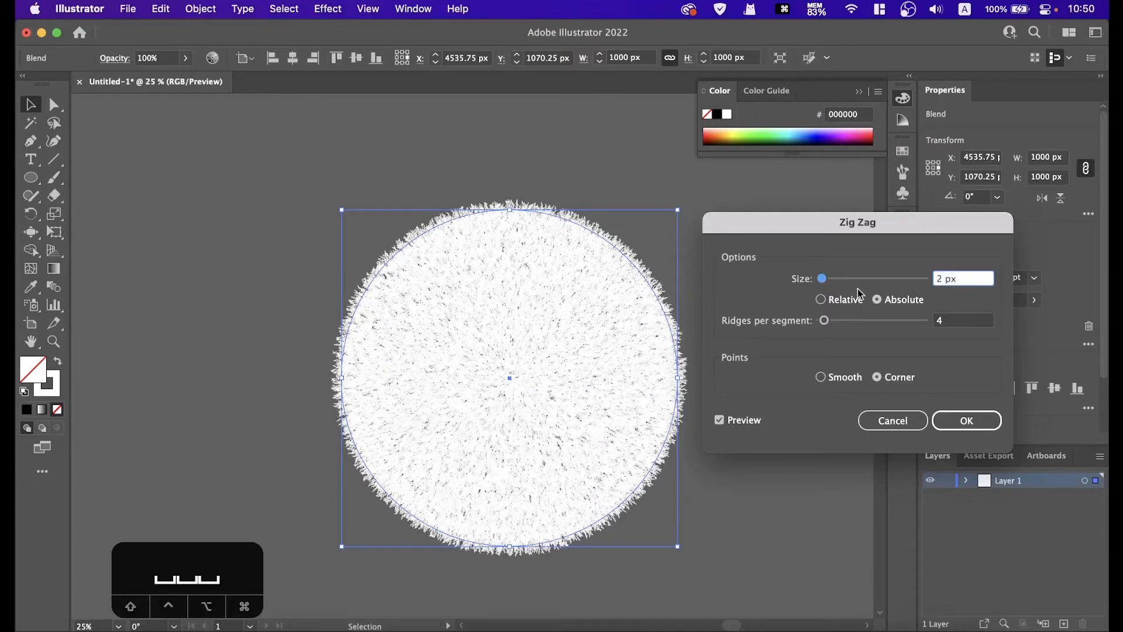
pyautogui.click(965, 420)
# Step: Expand the appearance of the furry circle blend and deselect it
pyautogui.click(204, 8)
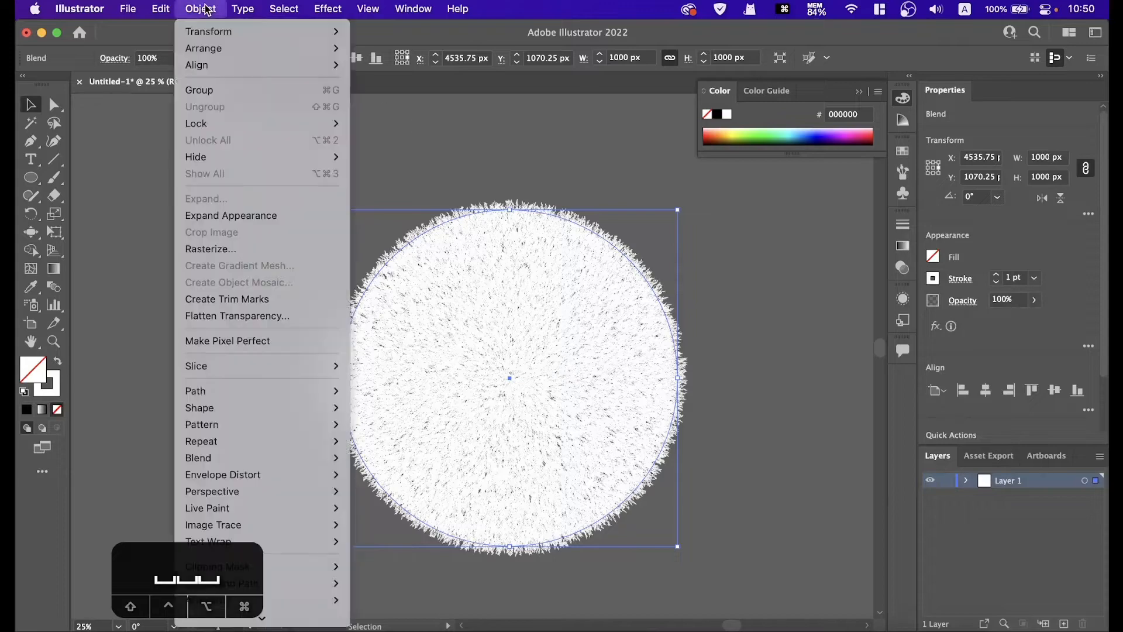
pyautogui.click(260, 217)
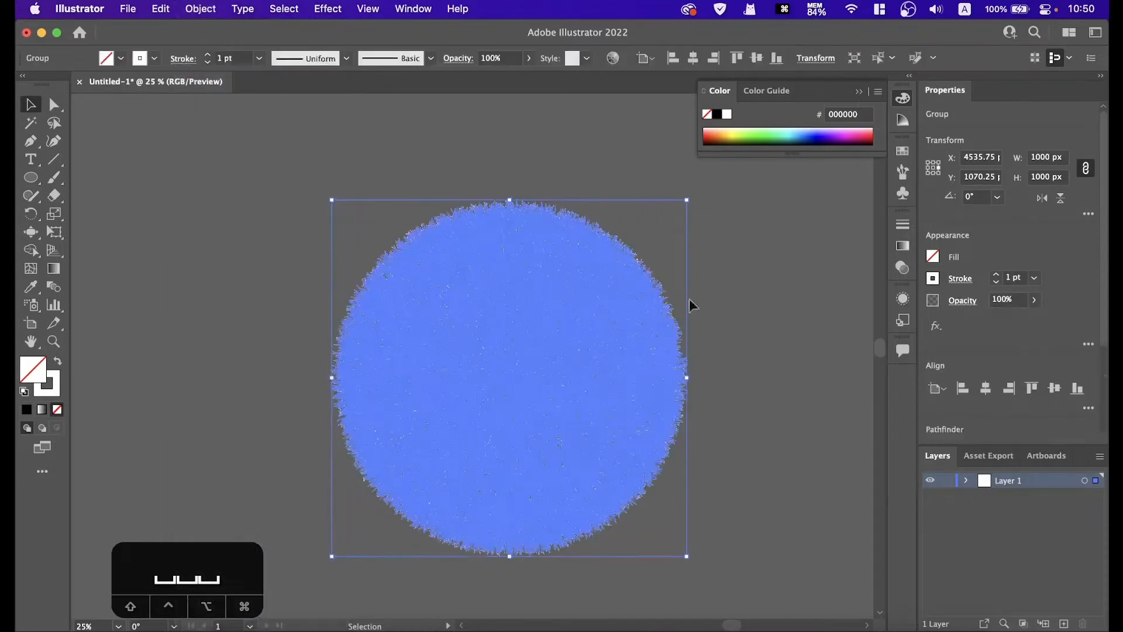
pyautogui.click(739, 304)
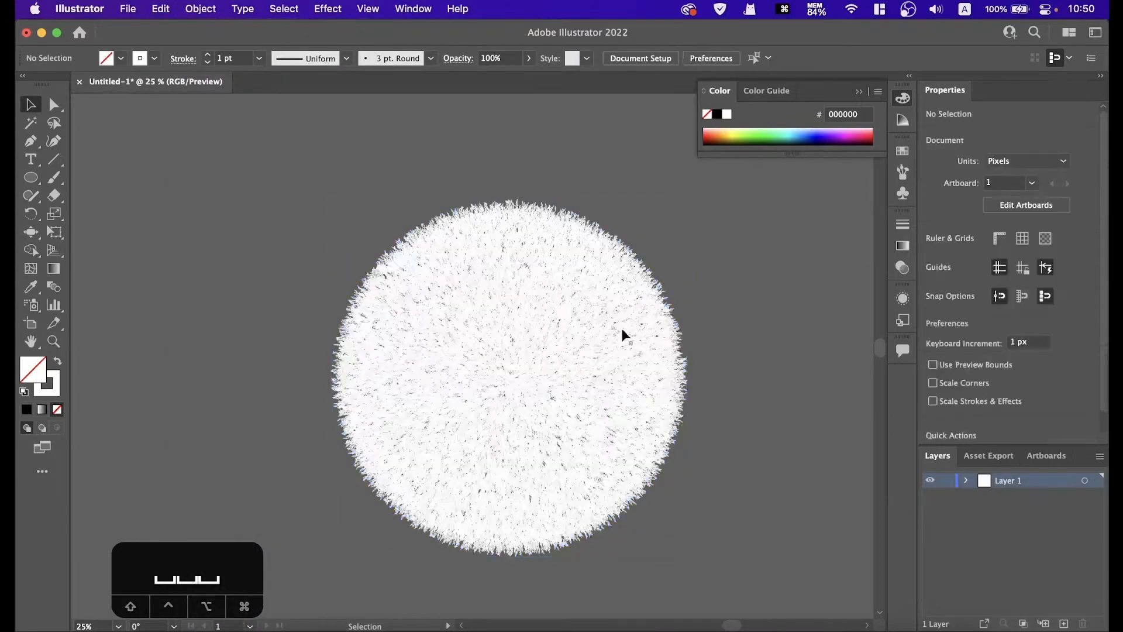
# Step: Select the expanded fur group and configure the Bloat tool with a 1000 px width and height and 60% intensity
pyautogui.click(611, 329)
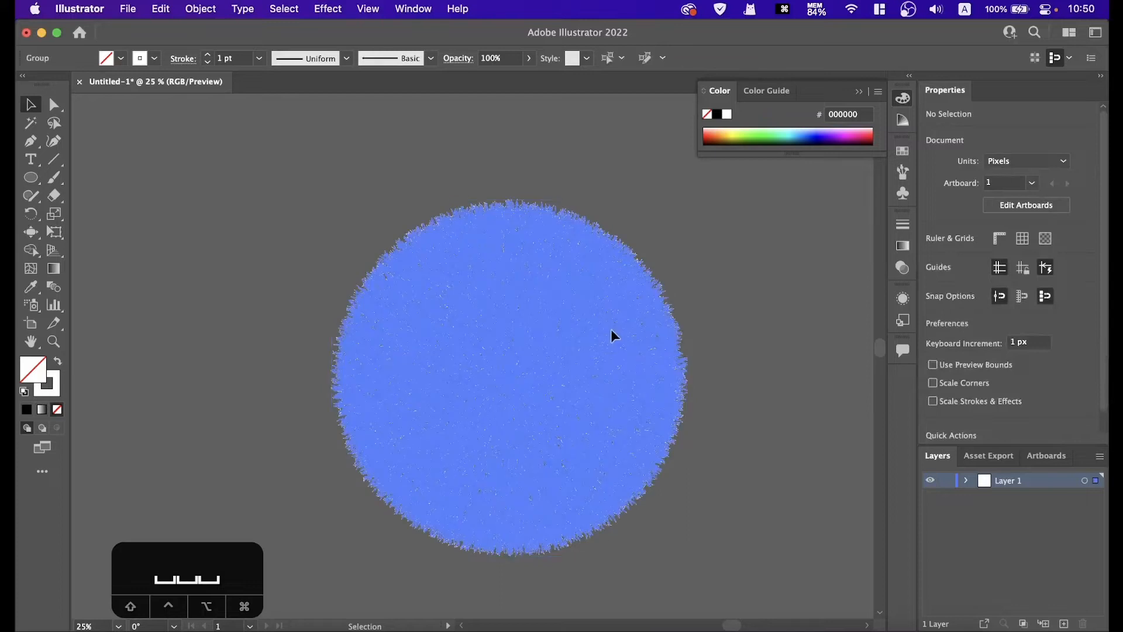
pyautogui.click(35, 235)
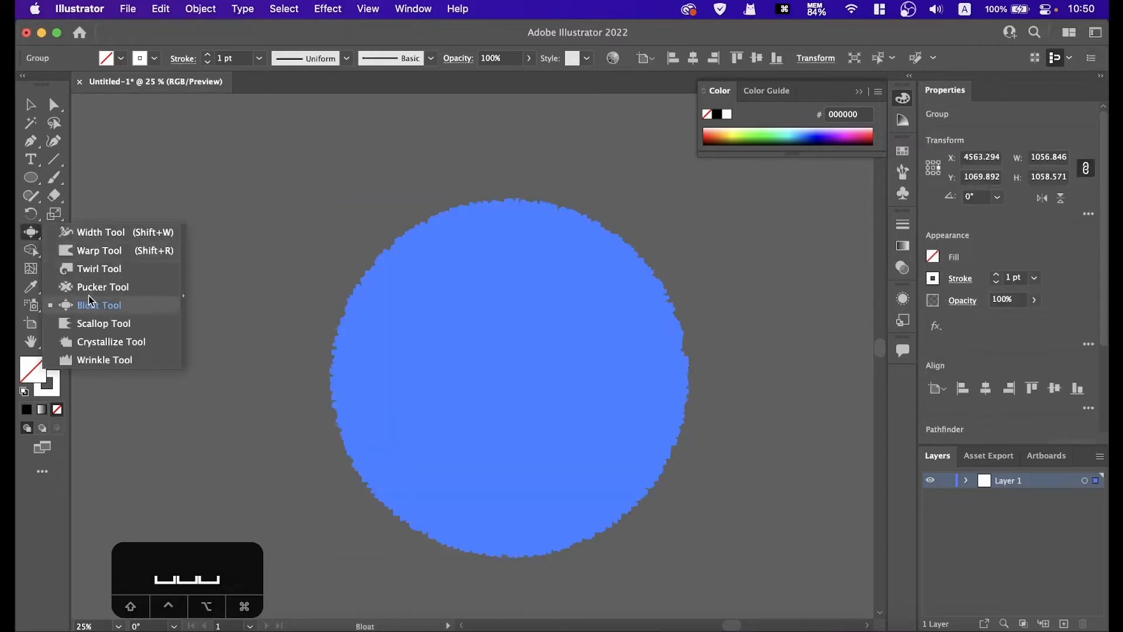
pyautogui.click(121, 305)
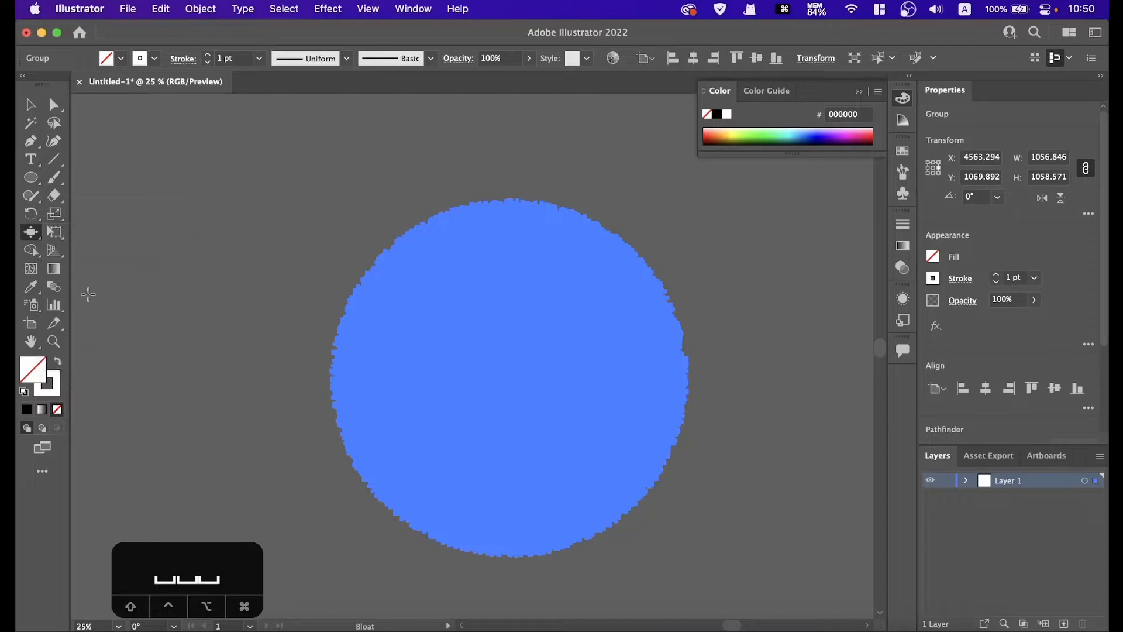
pyautogui.doubleClick(31, 234)
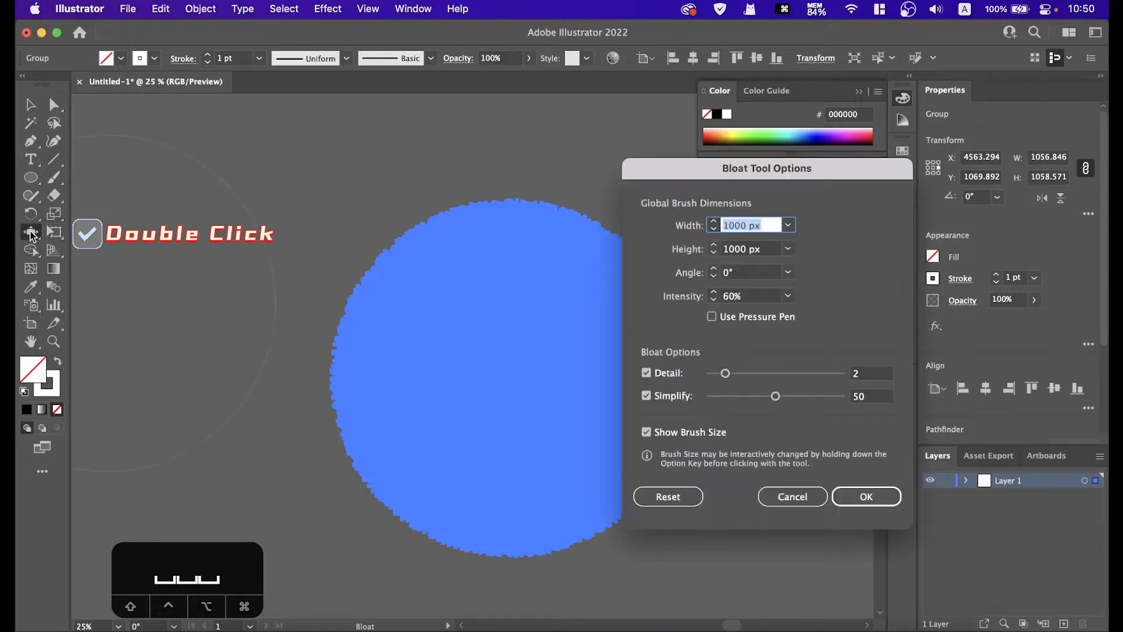
pyautogui.click(768, 223)
pyautogui.moveTo(767, 227); pyautogui.dragTo(616, 225)
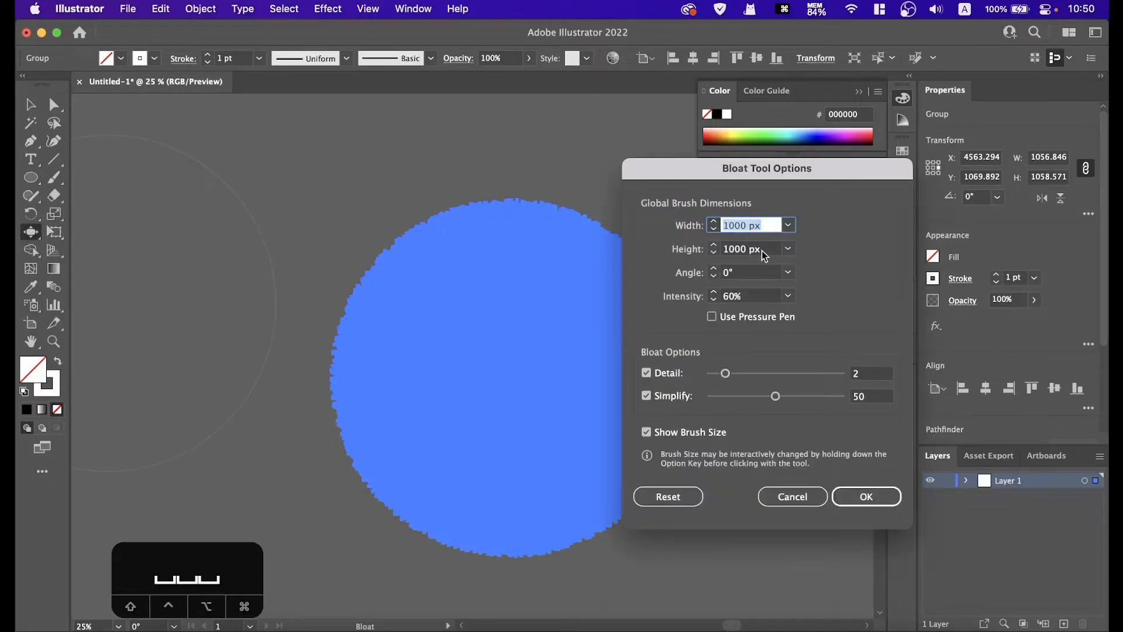
pyautogui.moveTo(763, 251); pyautogui.dragTo(693, 244)
pyautogui.click(794, 297)
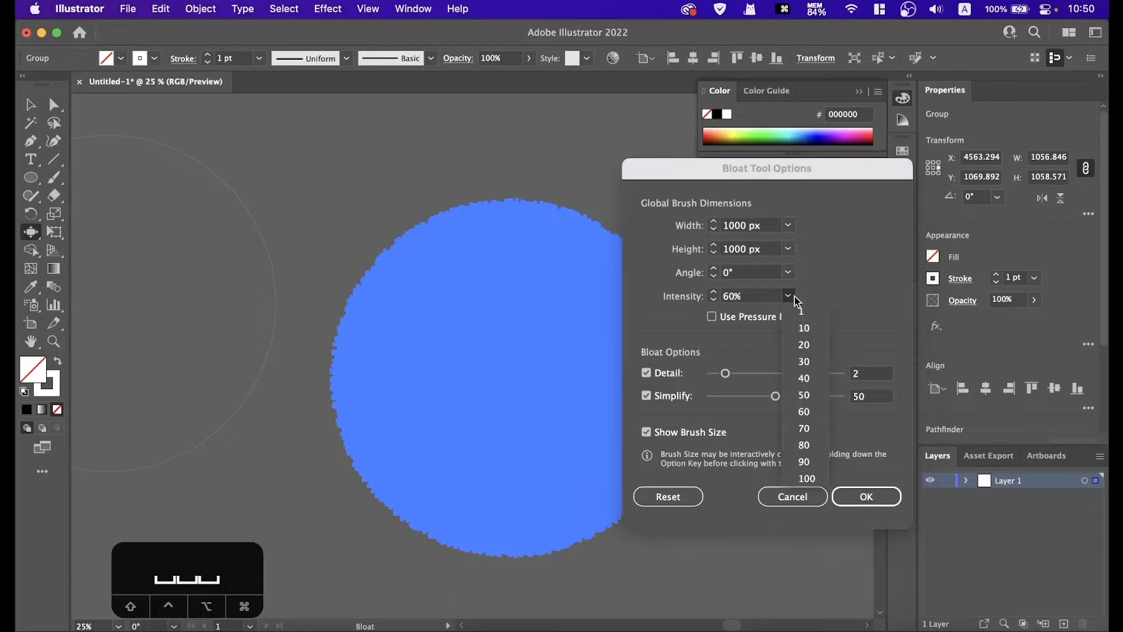
pyautogui.click(807, 417)
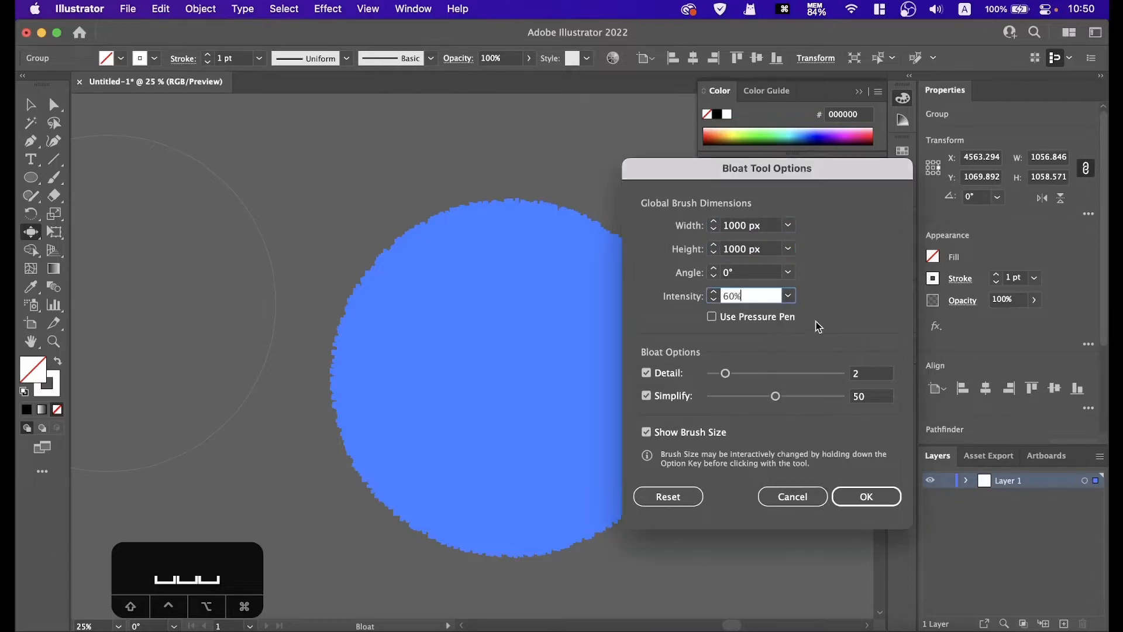
pyautogui.click(883, 492)
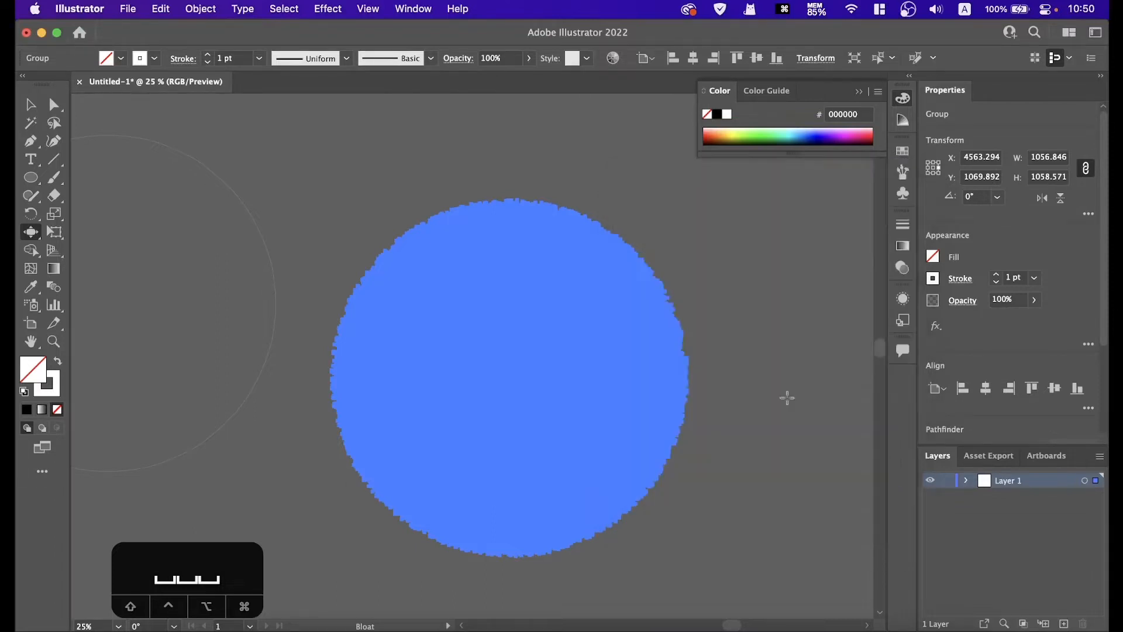
# Step: Bloat the fur ball repeatedly from its center until the inner strands are pushed outward into a ring of curved lines
pyautogui.click(511, 378)
pyautogui.click(511, 377)
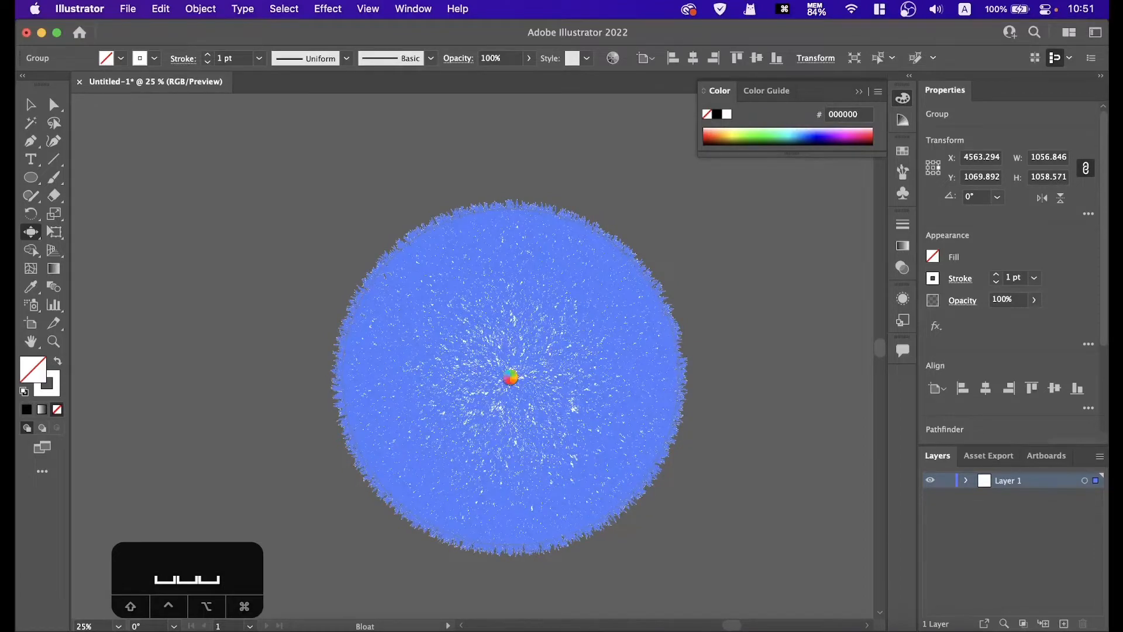
pyautogui.click(511, 378)
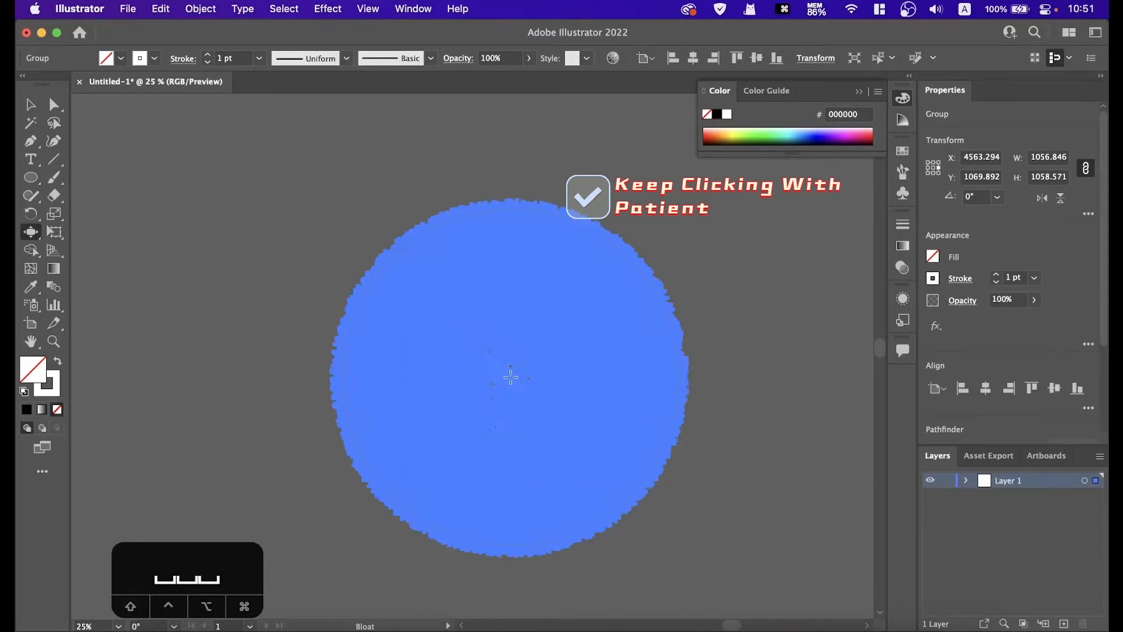
pyautogui.click(509, 377)
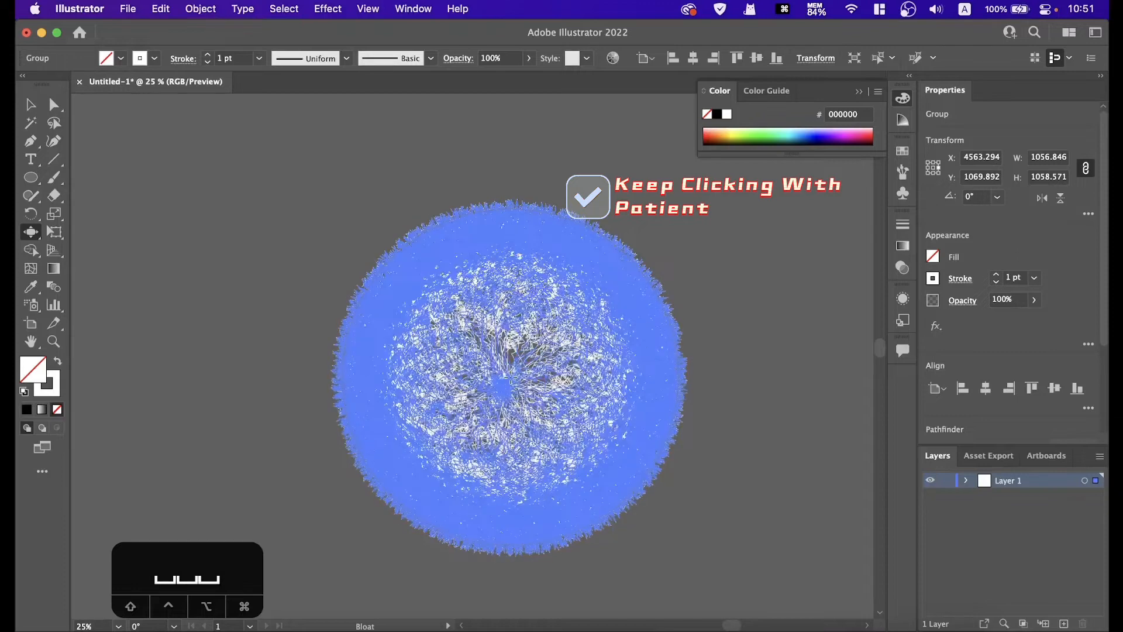
pyautogui.click(510, 378)
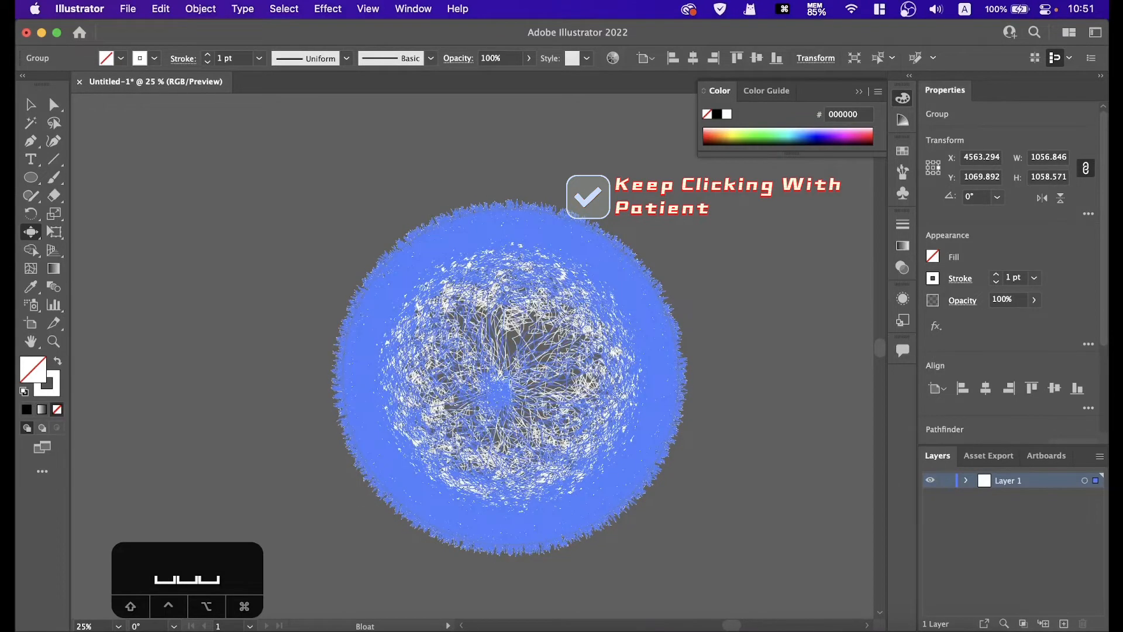
pyautogui.click(503, 389)
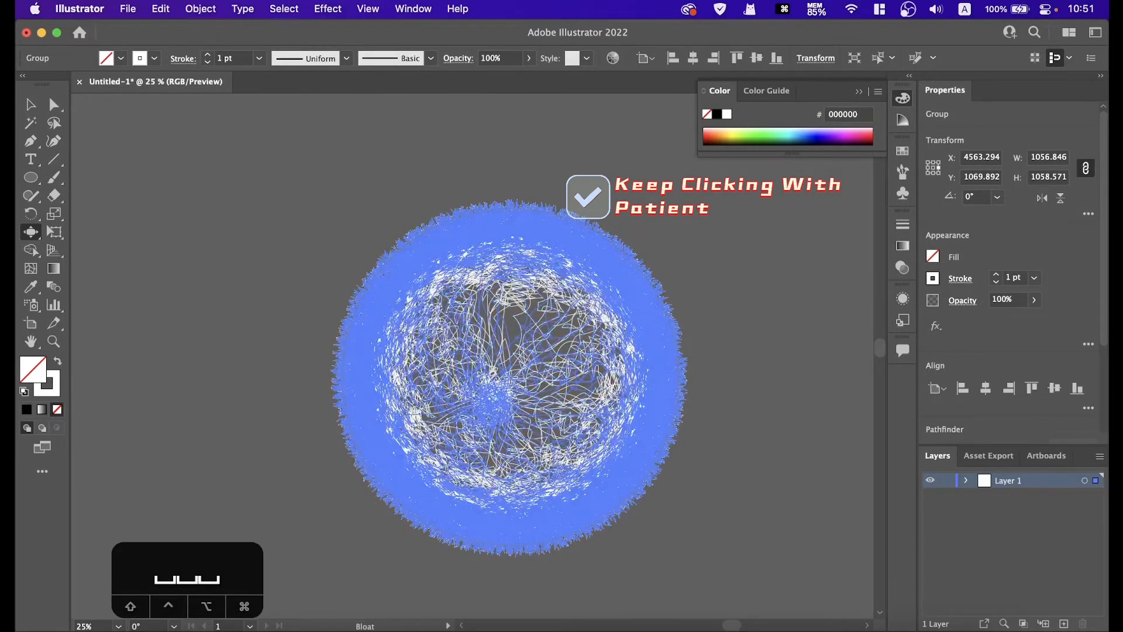
pyautogui.click(510, 378)
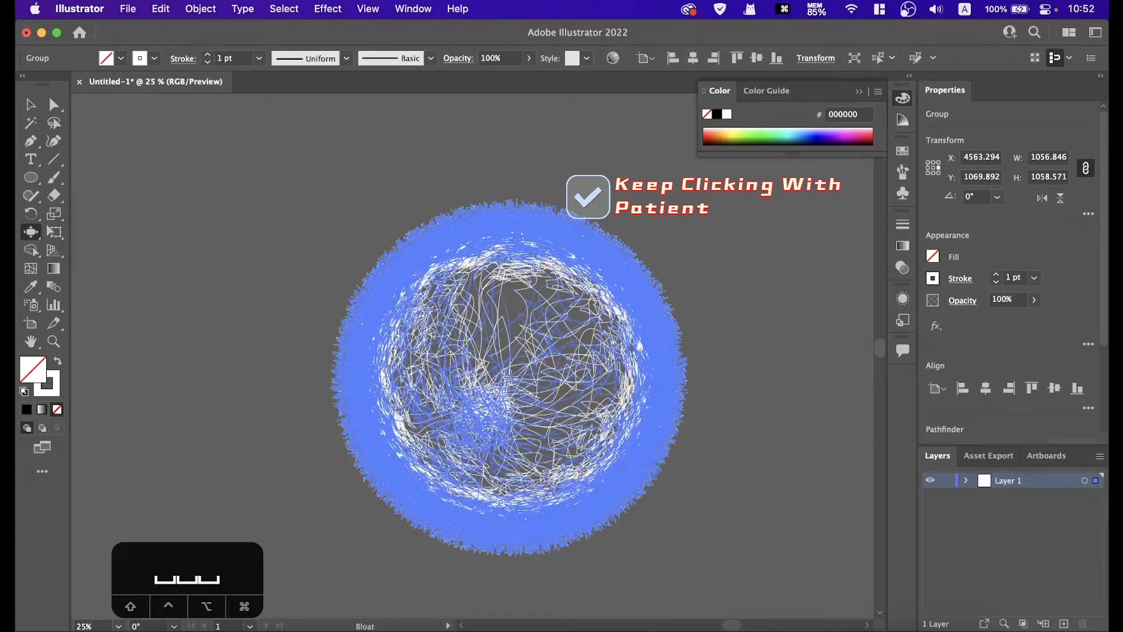
pyautogui.click(511, 377)
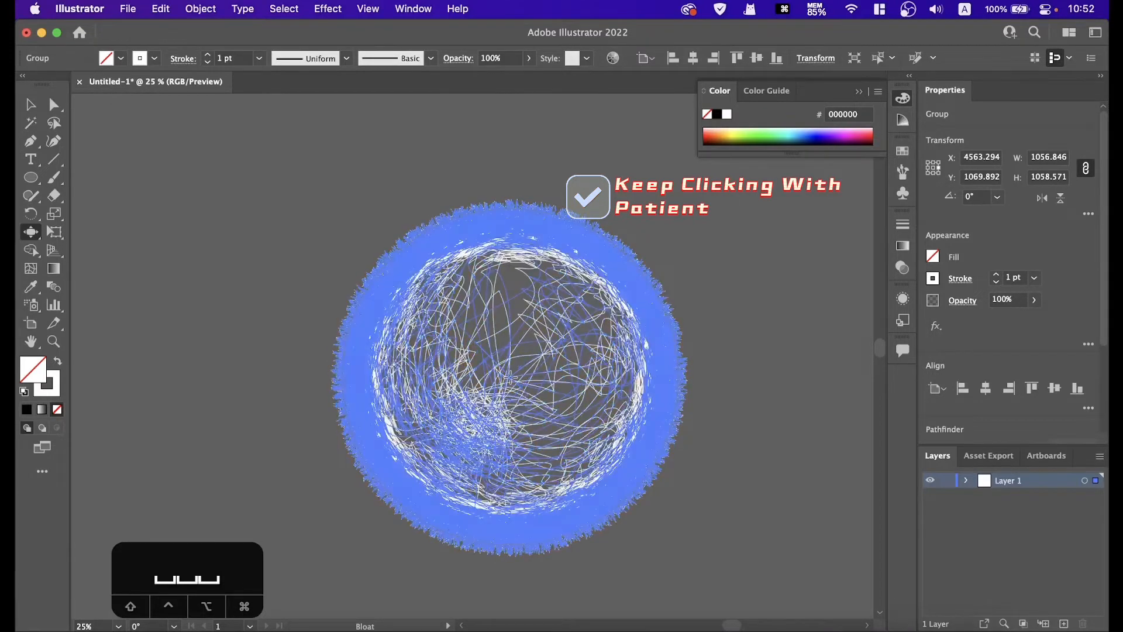
pyautogui.click(510, 377)
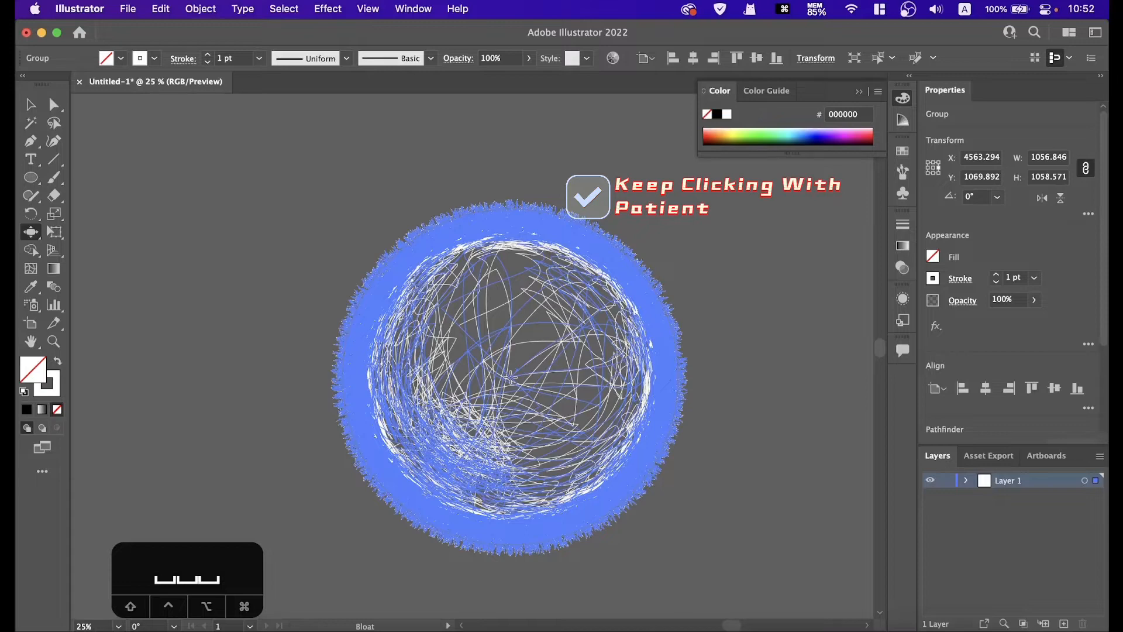
pyautogui.click(511, 377)
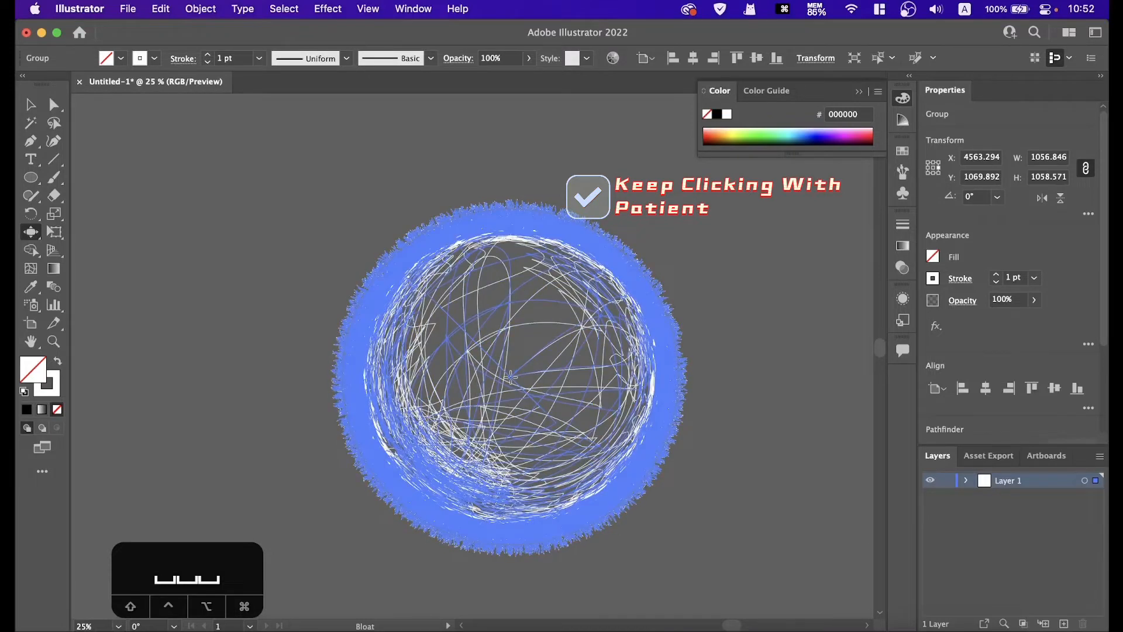
pyautogui.click(510, 377)
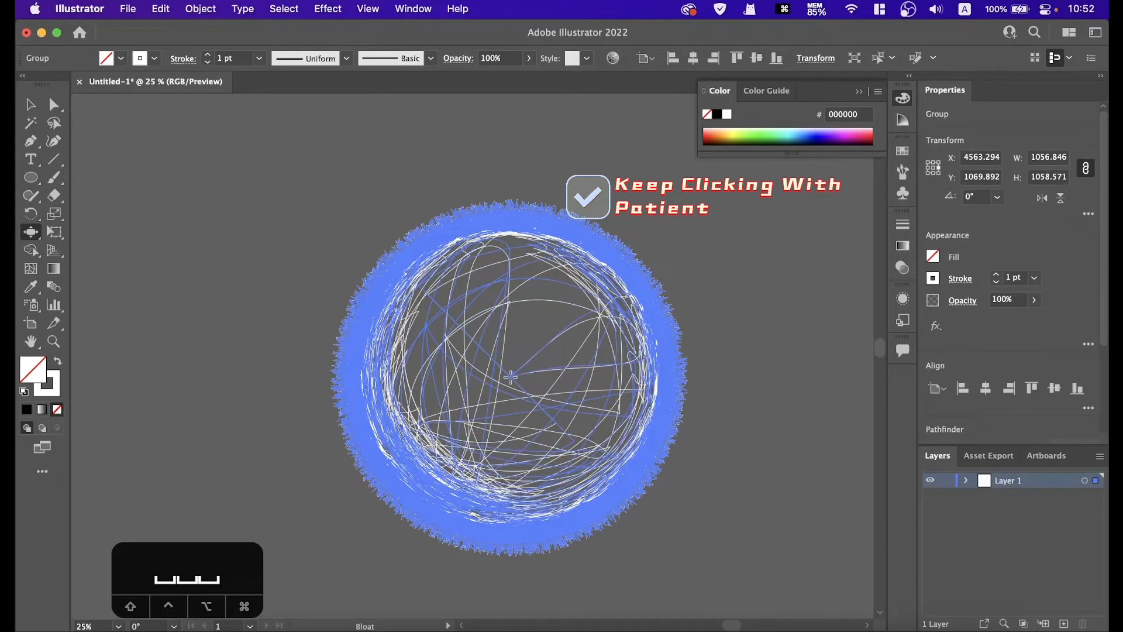
pyautogui.click(511, 377)
pyautogui.click(509, 372)
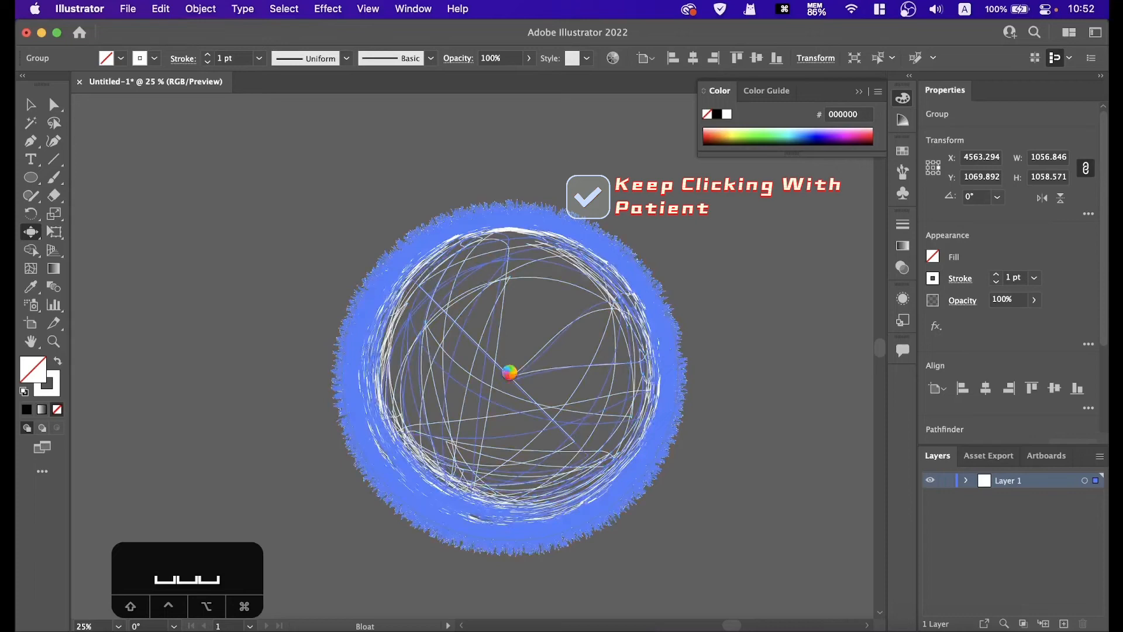
pyautogui.click(510, 373)
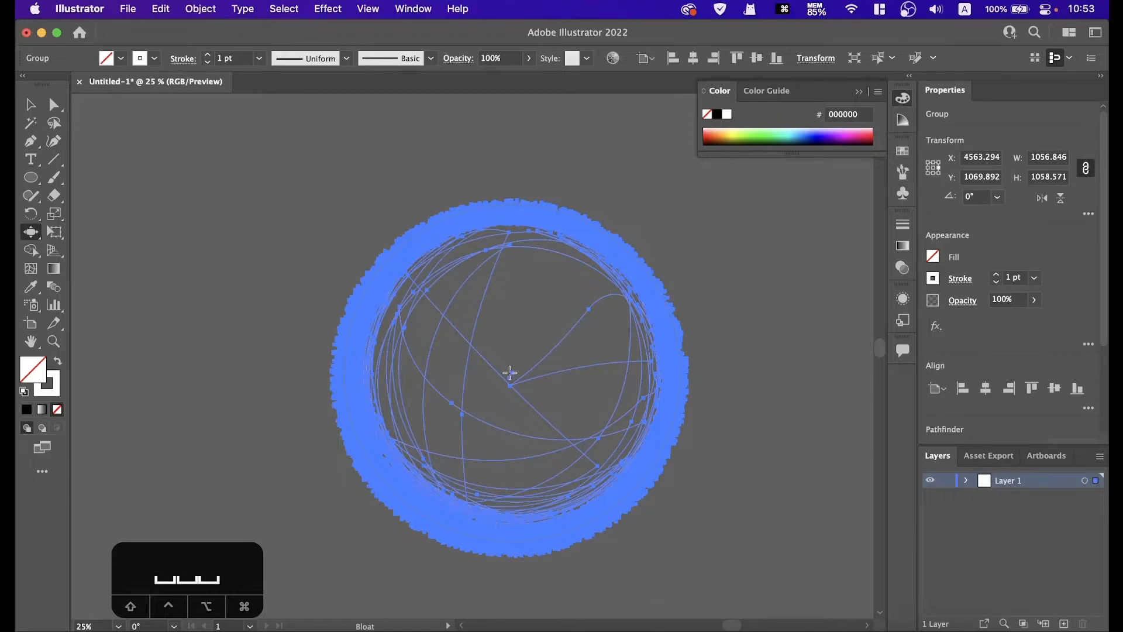
# Step: Ungroup the bloated fur artwork with the Selection tool and deselect it
pyautogui.click(30, 104)
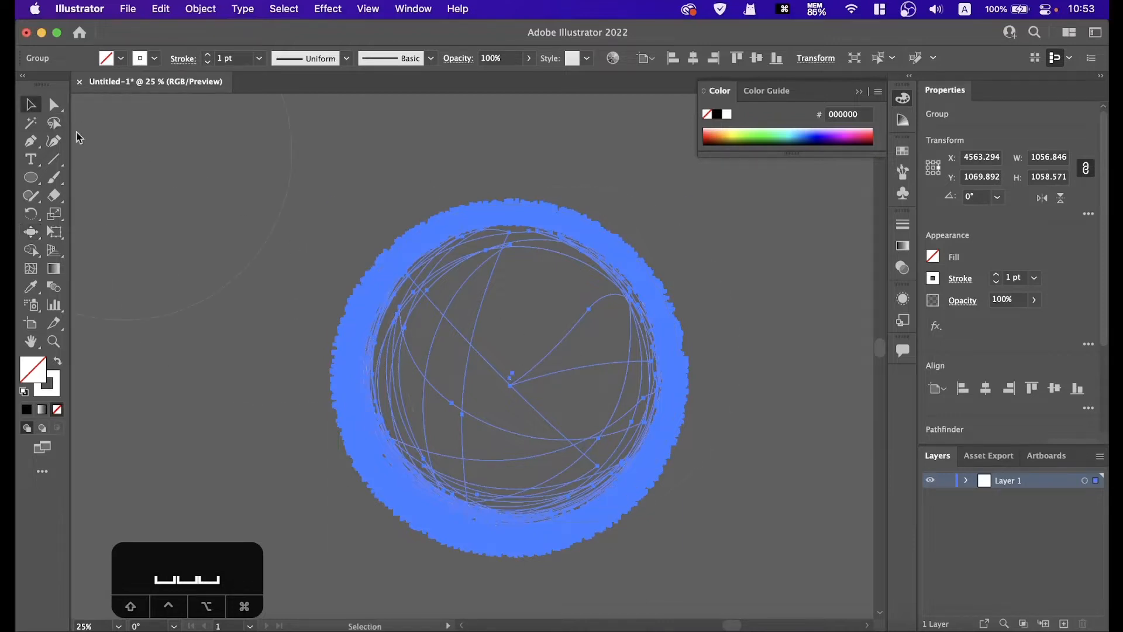
pyautogui.click(186, 312)
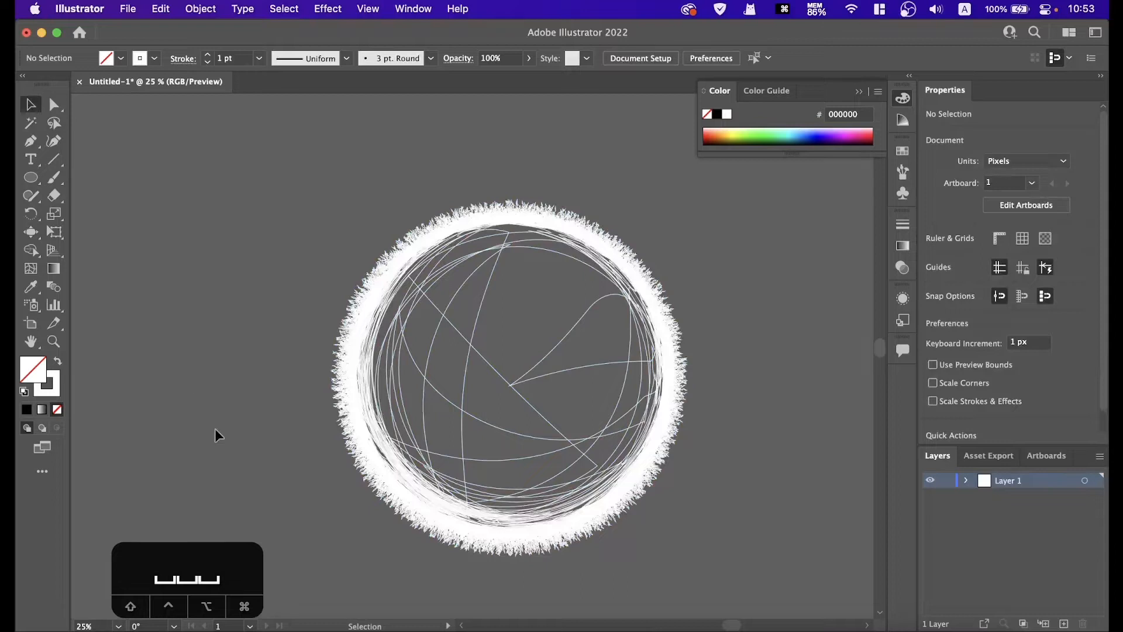
pyautogui.click(669, 346)
pyautogui.rightClick(669, 324)
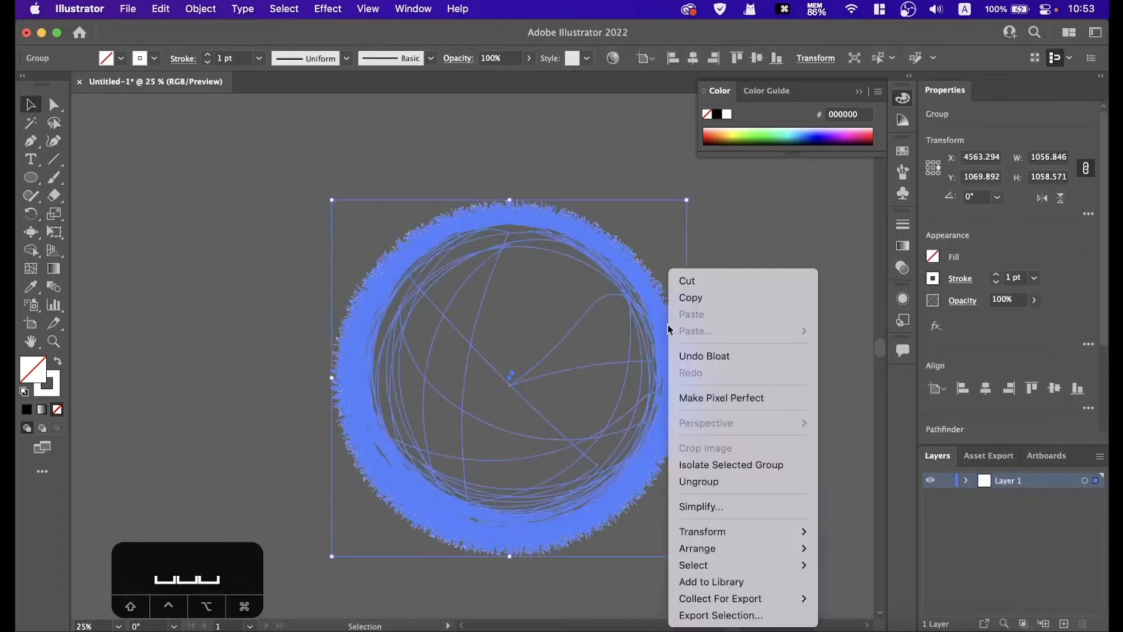
pyautogui.click(708, 481)
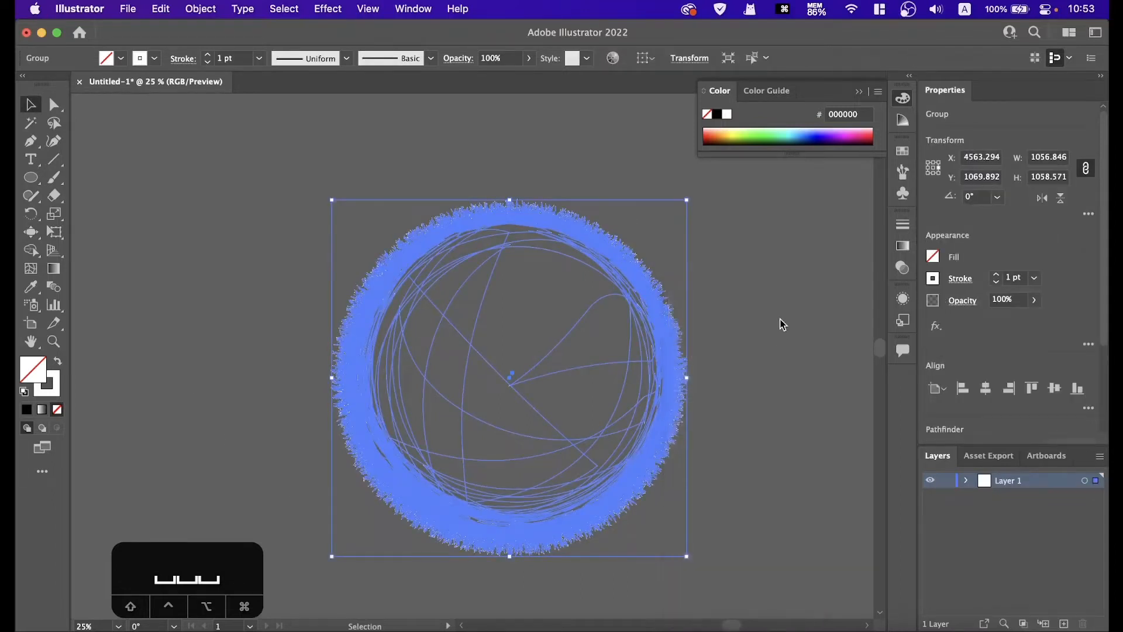
pyautogui.click(746, 335)
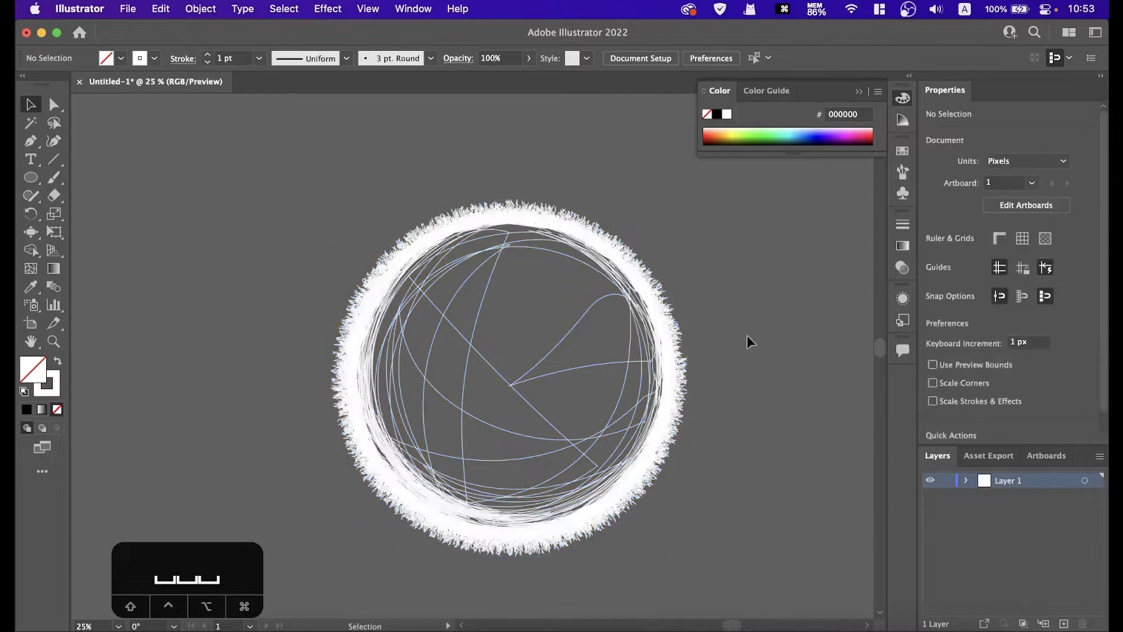
# Step: Delete the spiky outer fur and the next outermost layer, keeping the smooth curved lines inside
pyautogui.click(673, 321)
pyautogui.press('BackSpace')
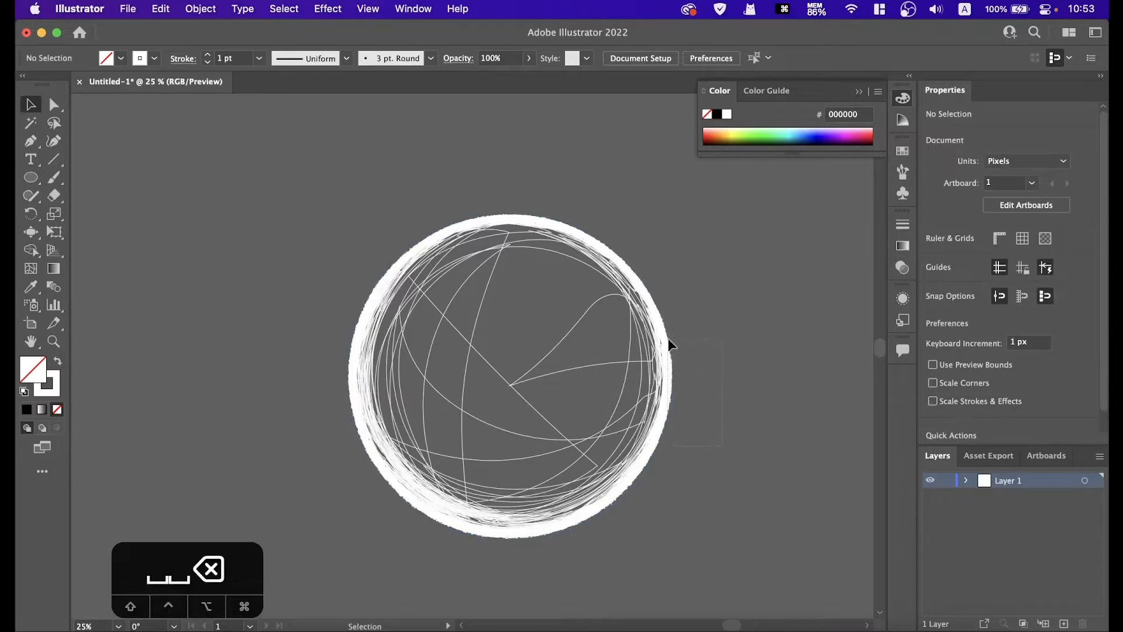
pyautogui.click(668, 338)
pyautogui.press('BackSpace')
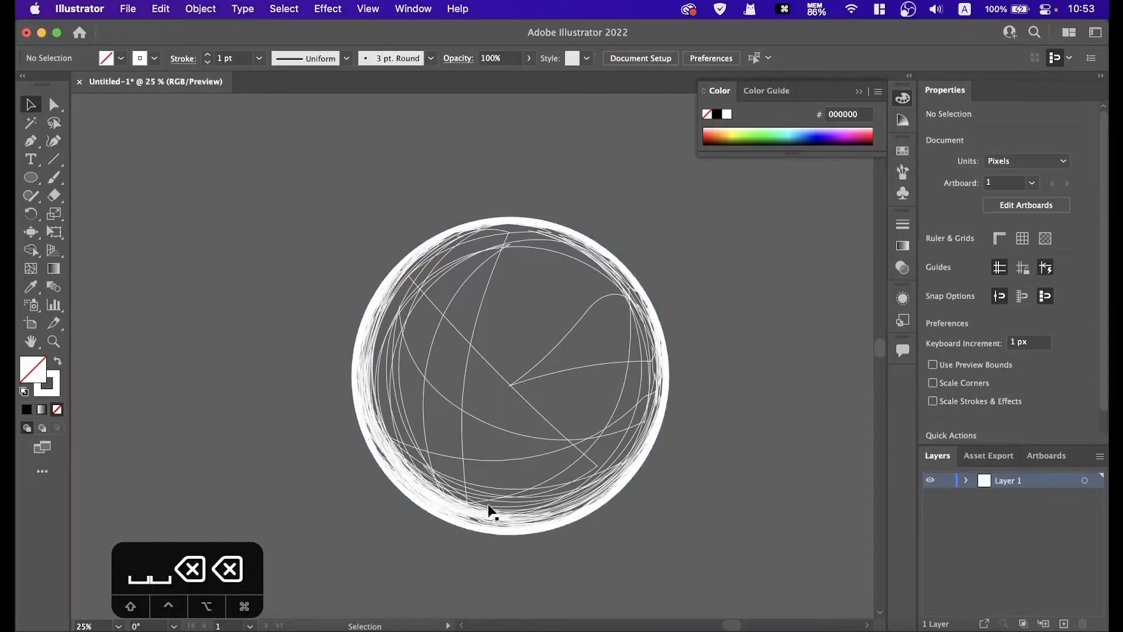
# Step: Group the remaining ring of curved lines and deselect it
pyautogui.click(557, 489)
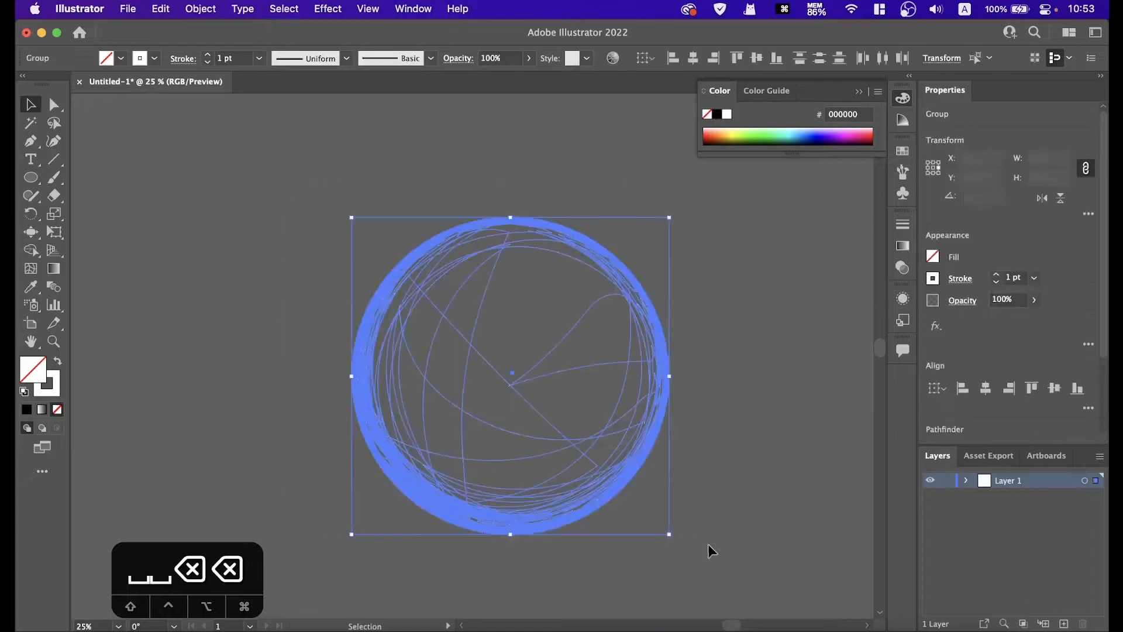
pyautogui.rightClick(624, 459)
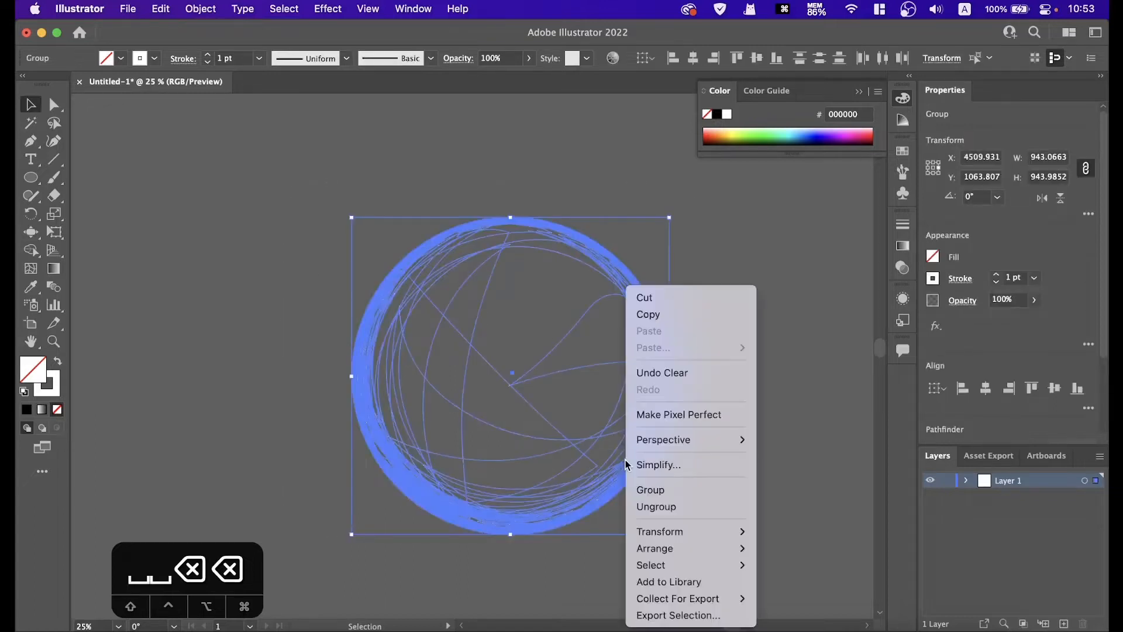
pyautogui.click(660, 493)
pyautogui.click(711, 316)
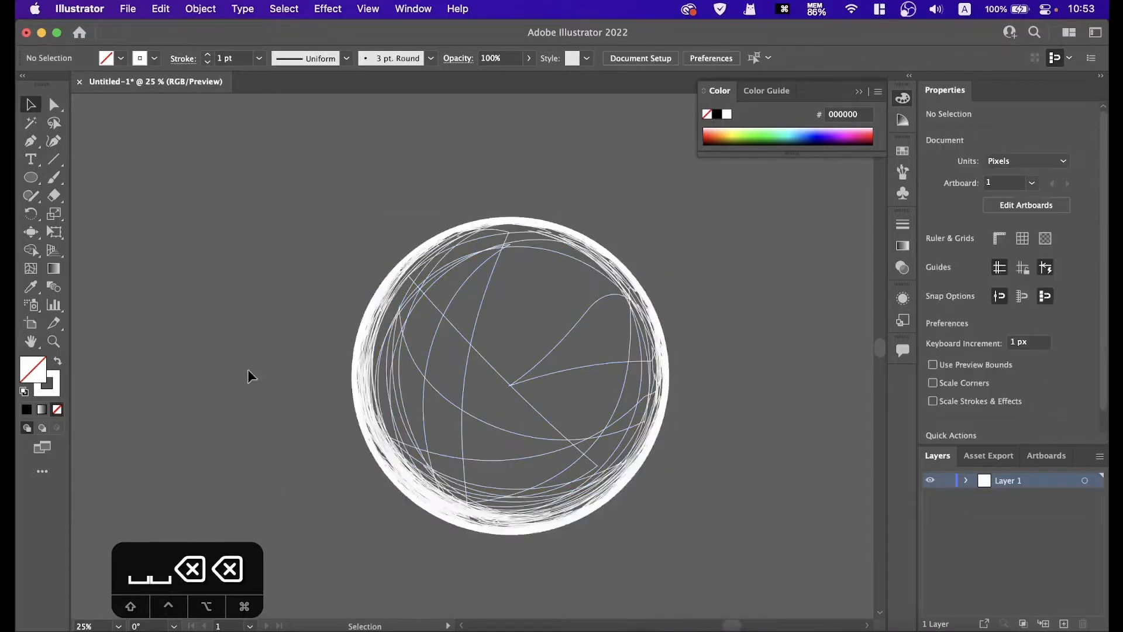
# Step: Set the Bloat tool's intensity to 20% and bloat the line sphere twice from its center
pyautogui.doubleClick(34, 234)
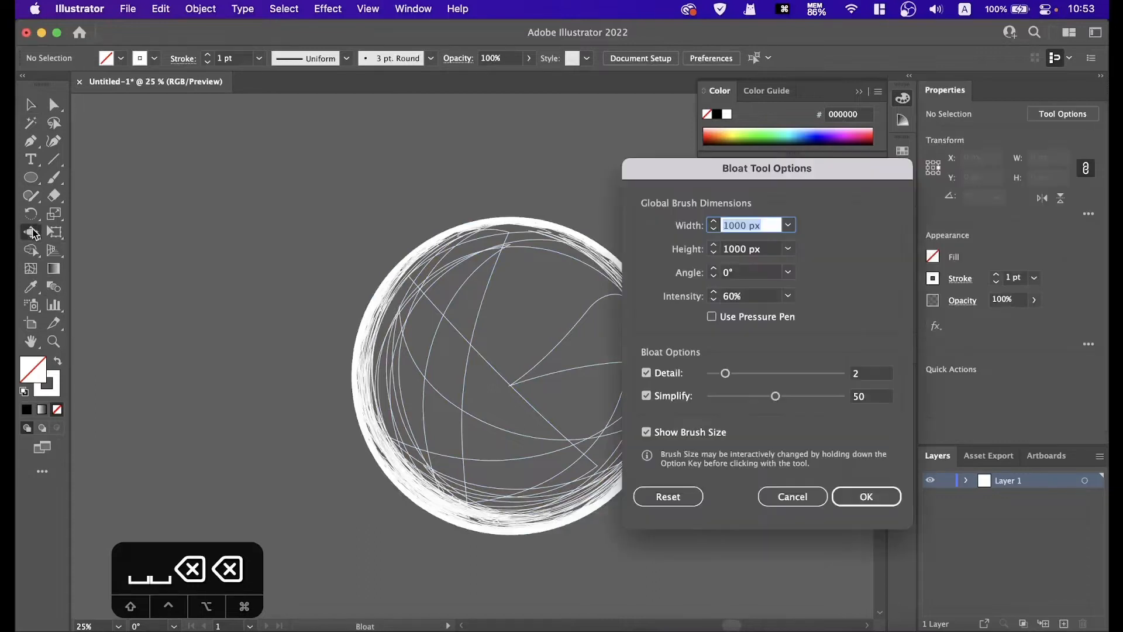
pyautogui.click(789, 295)
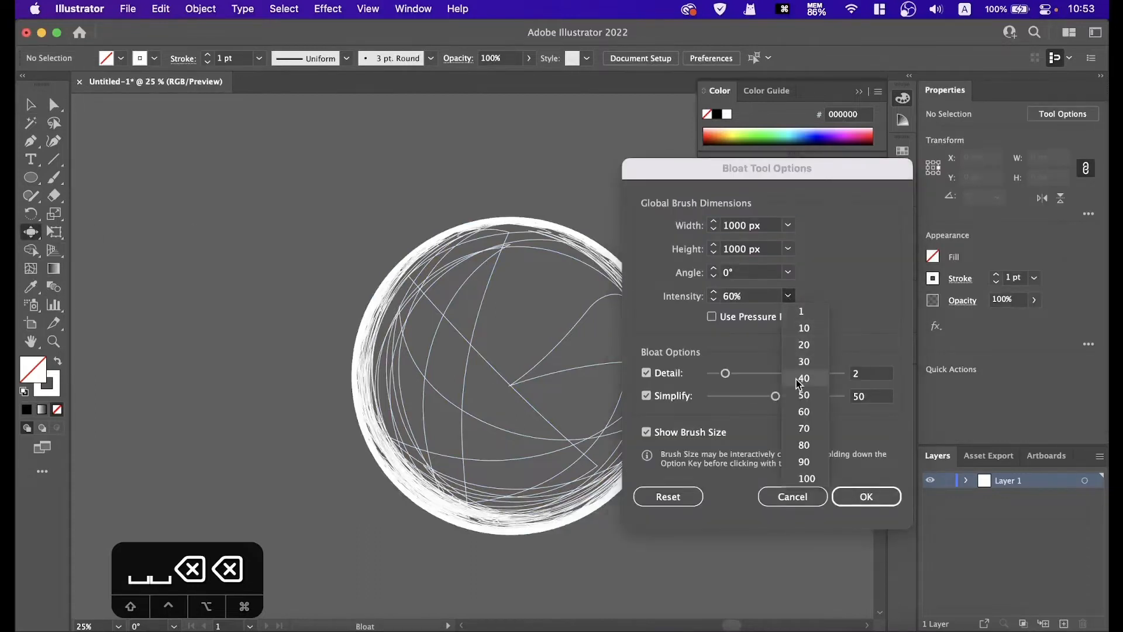
pyautogui.click(805, 345)
pyautogui.click(878, 495)
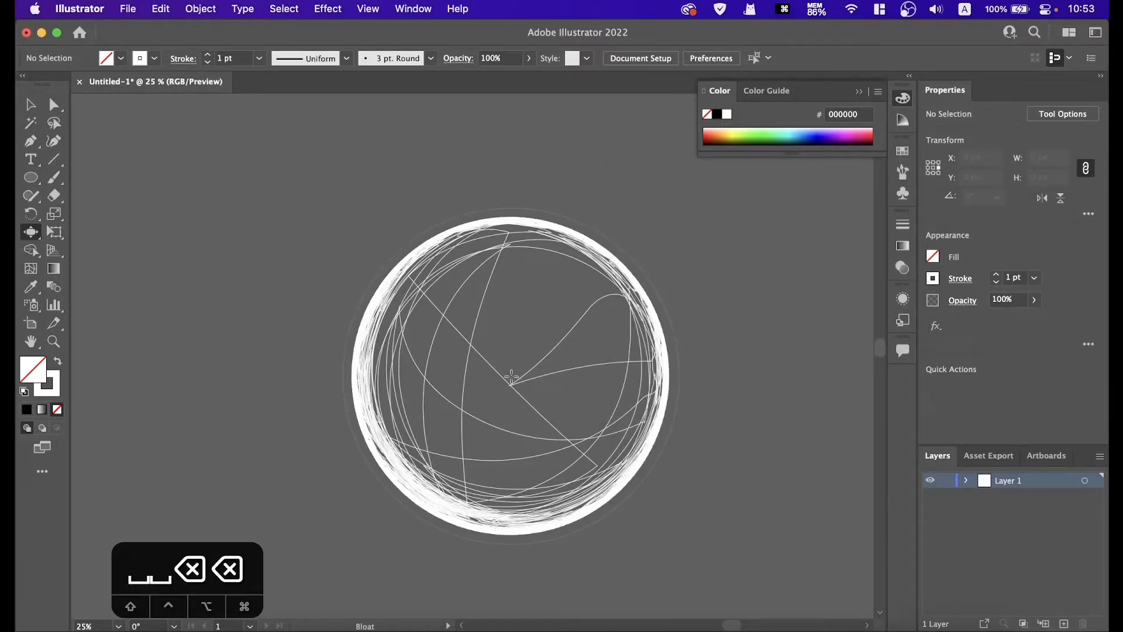
pyautogui.moveTo(511, 378); pyautogui.dragTo(511, 378)
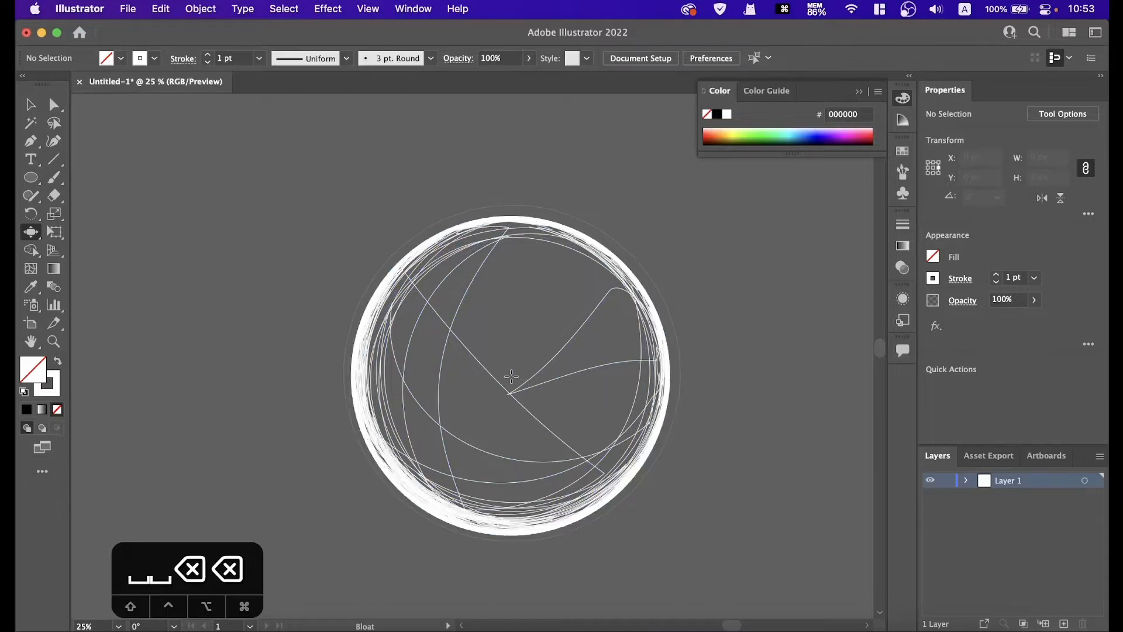
pyautogui.moveTo(511, 376); pyautogui.dragTo(511, 377)
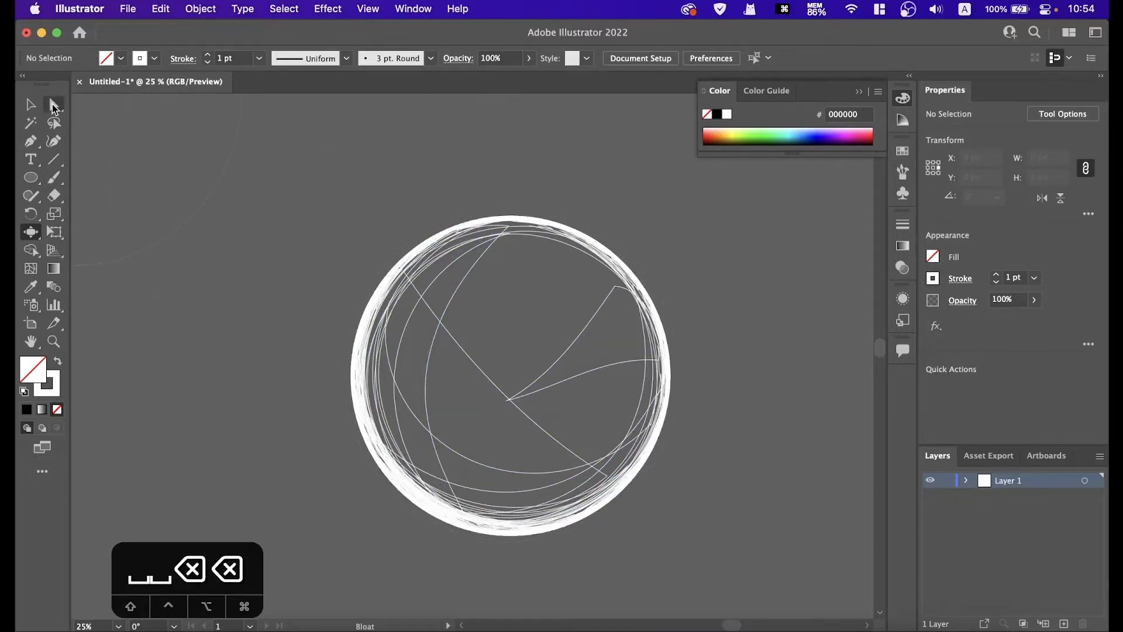
# Step: Move the anchor point at the sphere's center, where two curves meet, out to the lower-left rim and deselect the path
pyautogui.click(51, 104)
pyautogui.click(649, 351)
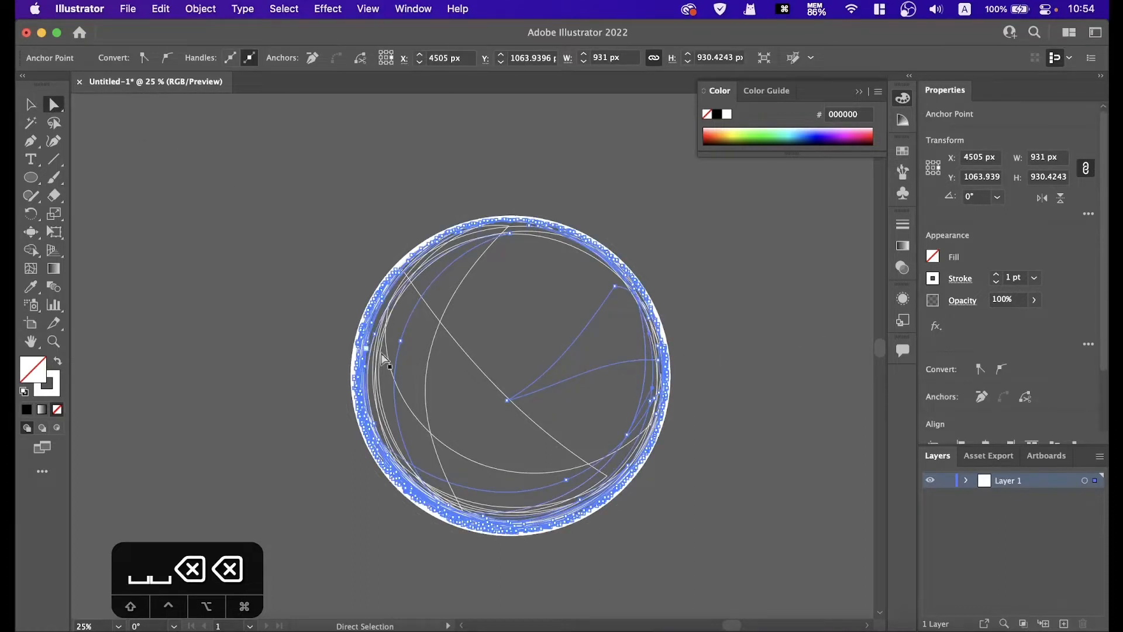
pyautogui.click(506, 400)
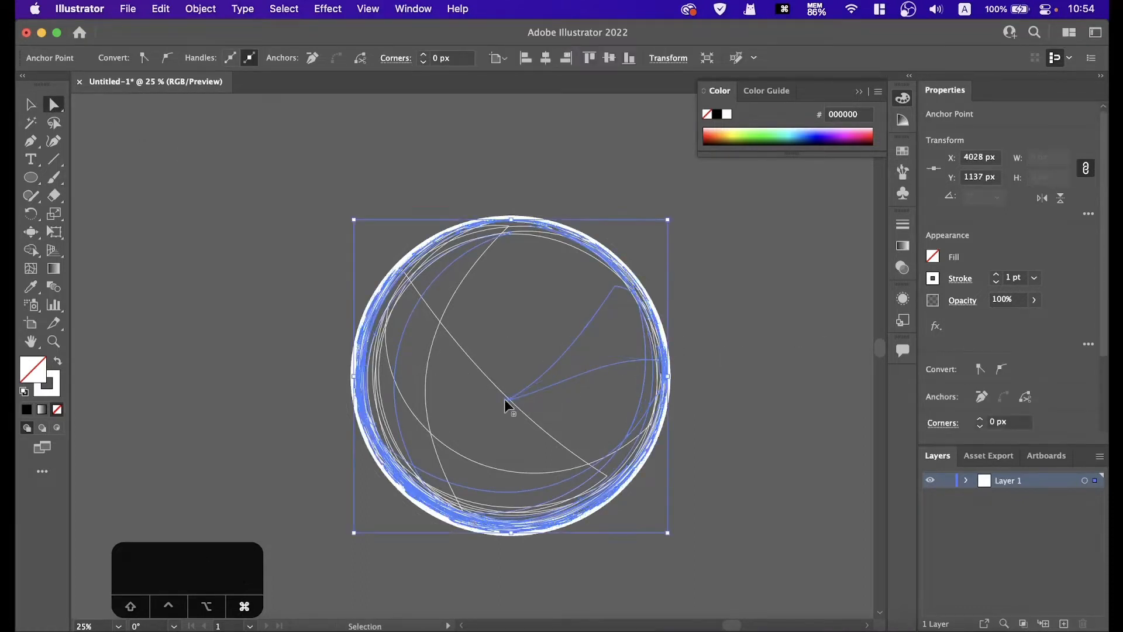
pyautogui.press('super+equal')
pyautogui.press('super+equal')
pyautogui.press('super+minus')
pyautogui.press('super+minus')
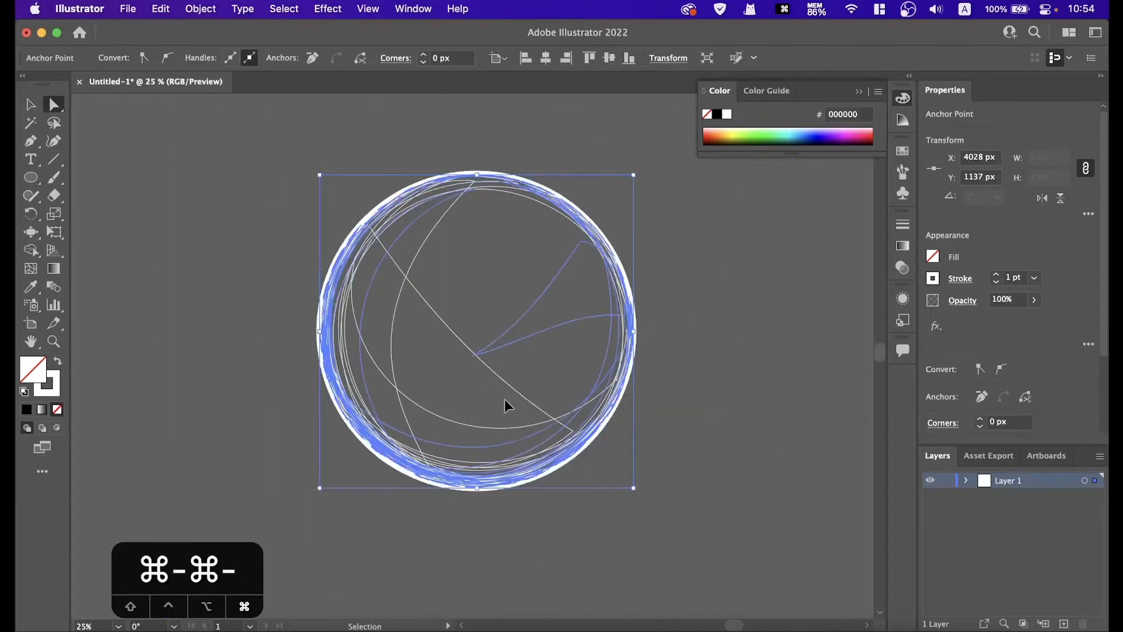
pyautogui.moveTo(475, 356); pyautogui.dragTo(388, 445)
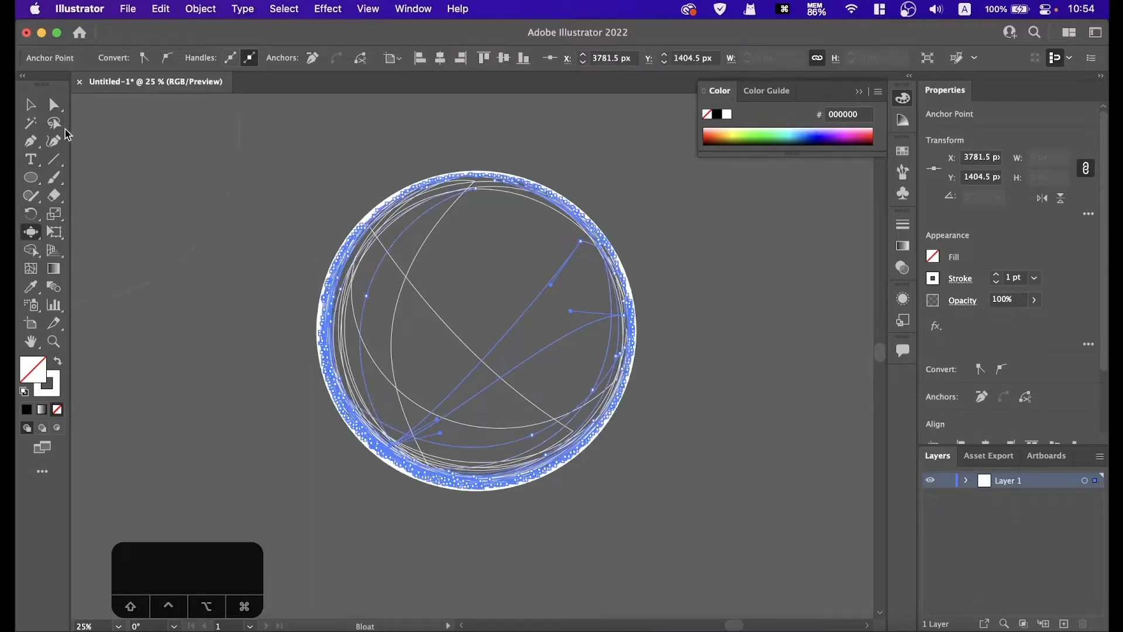
pyautogui.click(32, 105)
pyautogui.click(231, 198)
# Step: Select the whole line sphere and bloat it from its center to bend the straightened lines, then deselect it
pyautogui.click(572, 422)
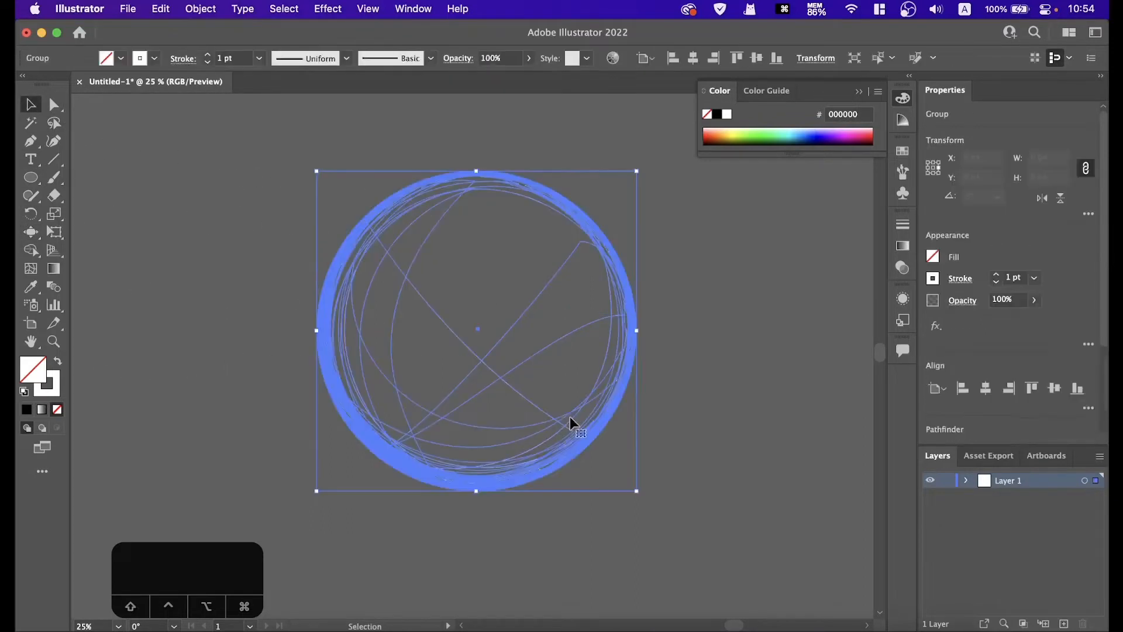
pyautogui.click(31, 231)
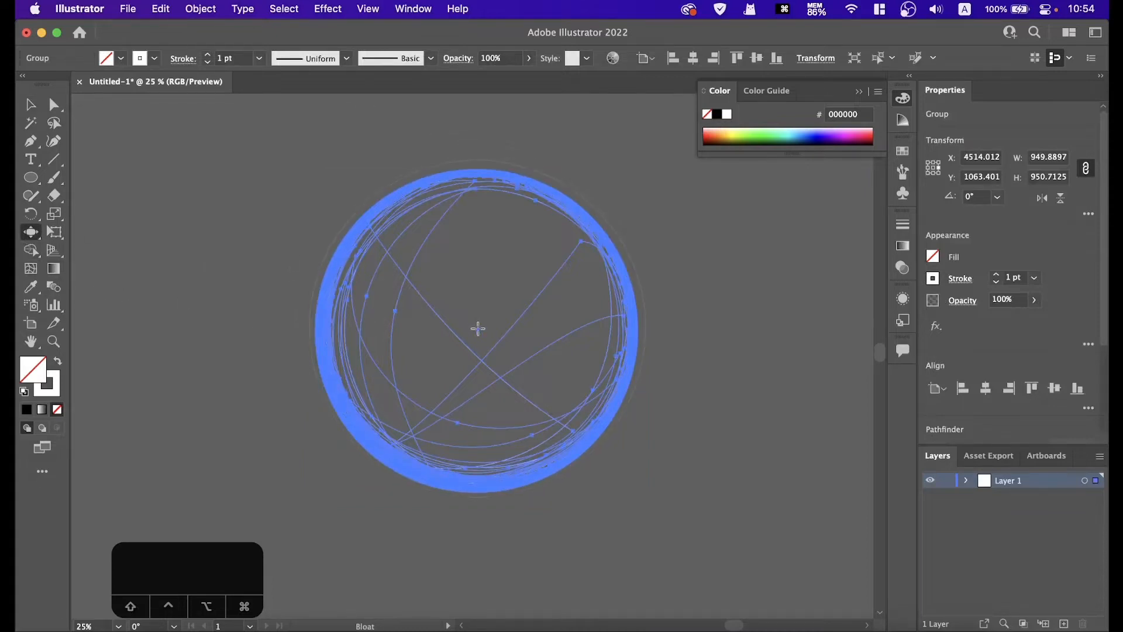
pyautogui.moveTo(473, 330); pyautogui.dragTo(474, 330)
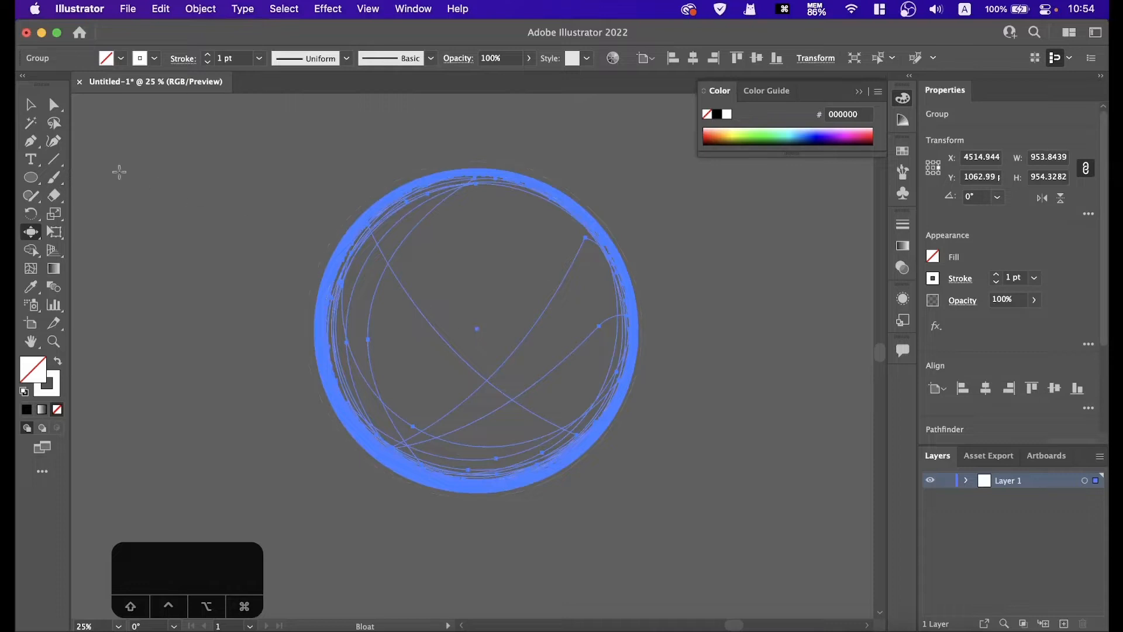
pyautogui.click(31, 104)
pyautogui.click(179, 272)
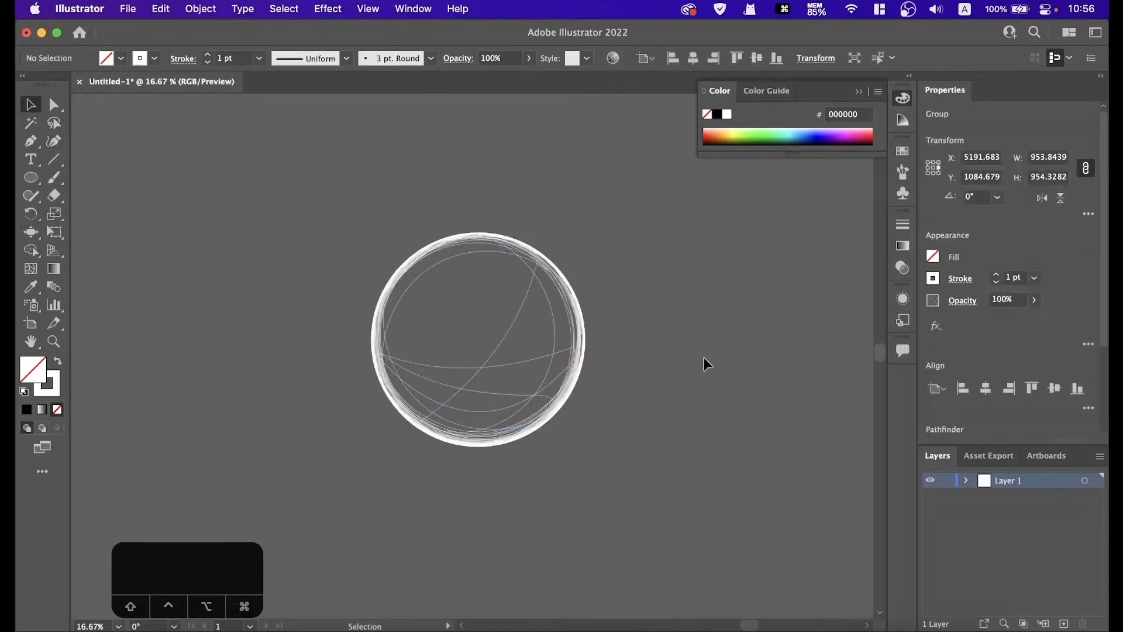
# Step: Create a 1920 × 2560 px rectangle near the artboard
pyautogui.moveTo(568, 221); pyautogui.dragTo(672, 262)
pyautogui.press('super+minus')
pyautogui.moveTo(485, 249); pyautogui.dragTo(651, 221)
pyautogui.click(791, 370)
pyautogui.moveTo(801, 367); pyautogui.dragTo(574, 388)
pyautogui.click(574, 232)
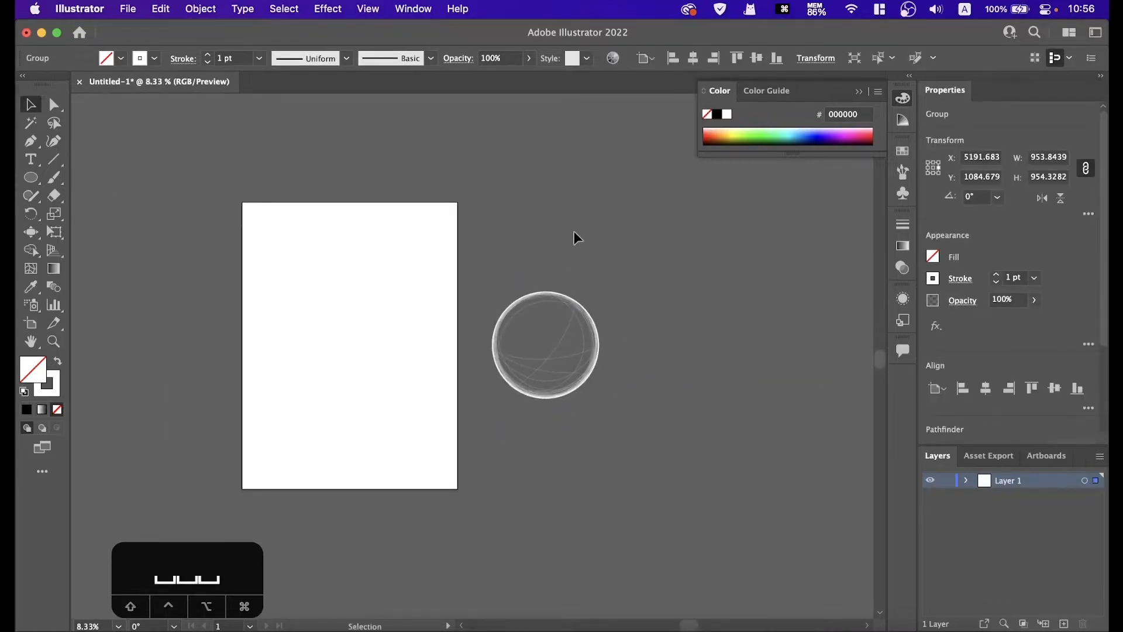
pyautogui.moveTo(520, 225); pyautogui.dragTo(638, 210)
pyautogui.moveTo(30, 177); pyautogui.dragTo(88, 173)
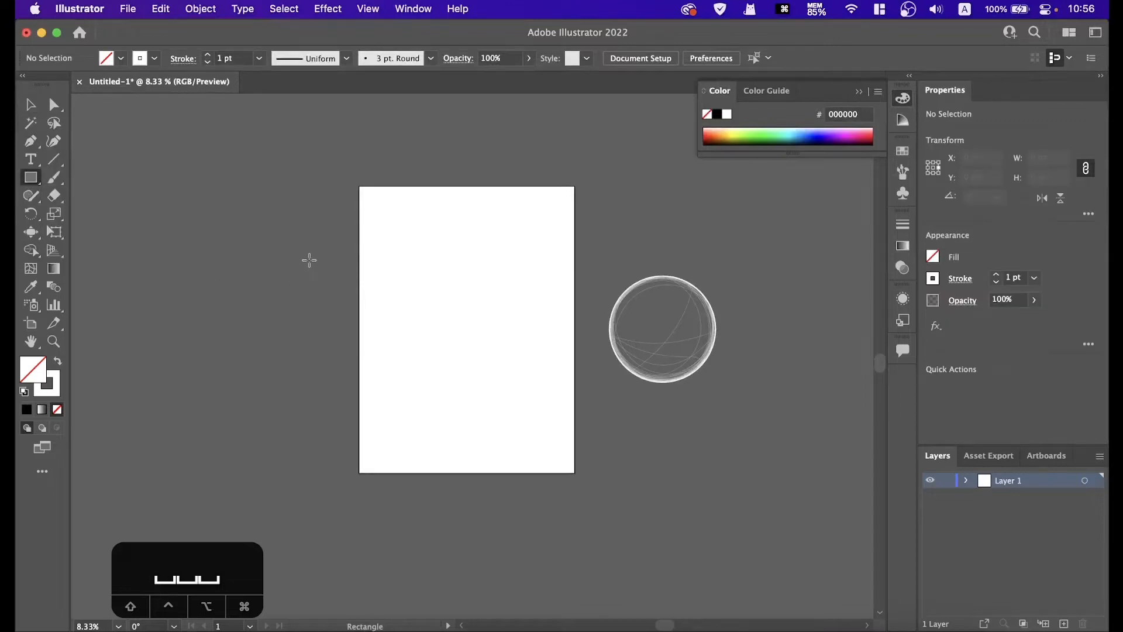
pyautogui.click(310, 259)
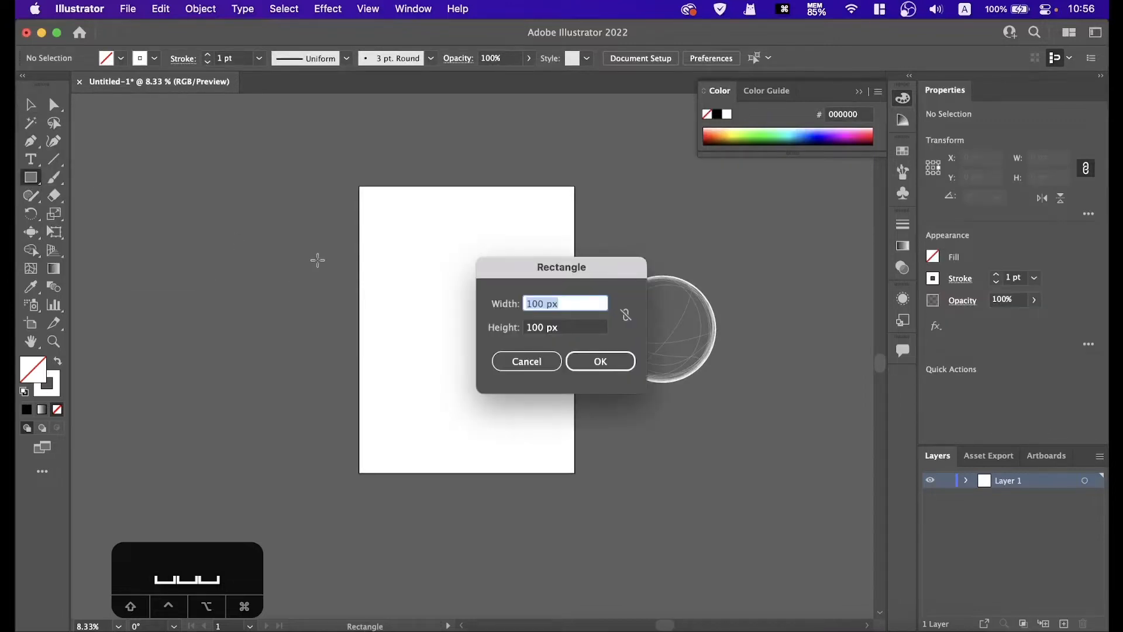
pyautogui.write('1920')
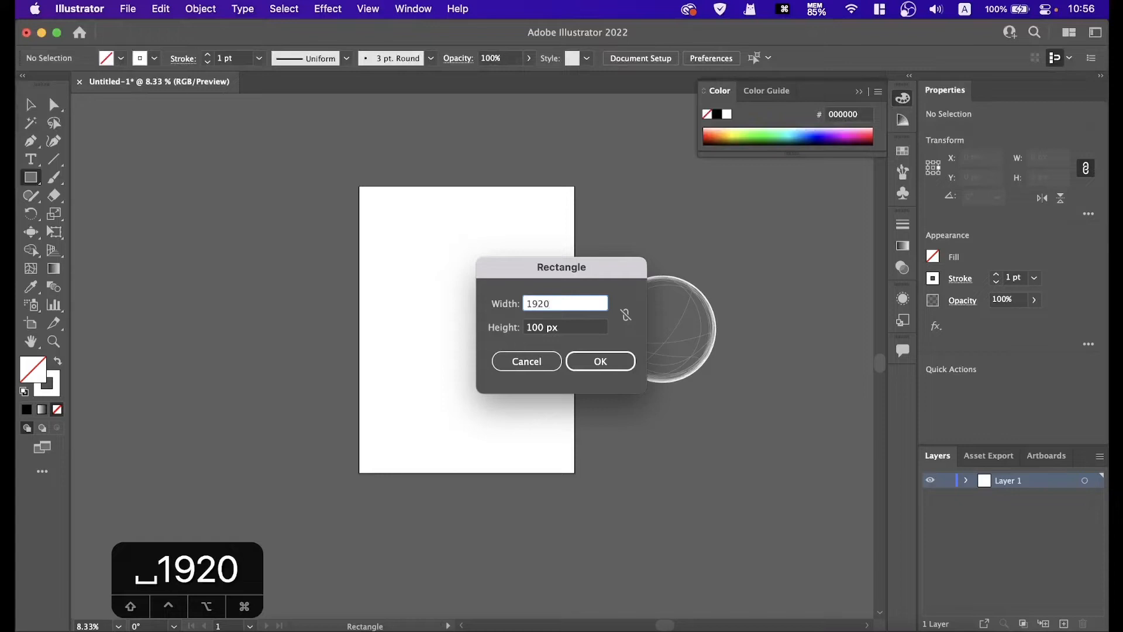
pyautogui.press('Tab')
pyautogui.write('2560')
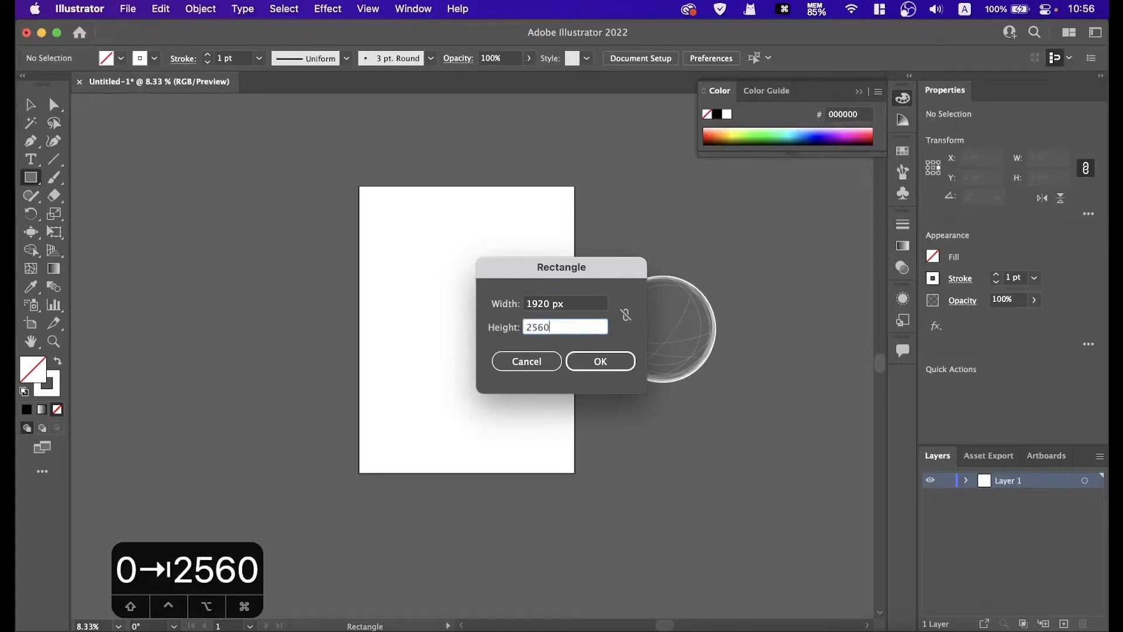
pyautogui.press('Return')
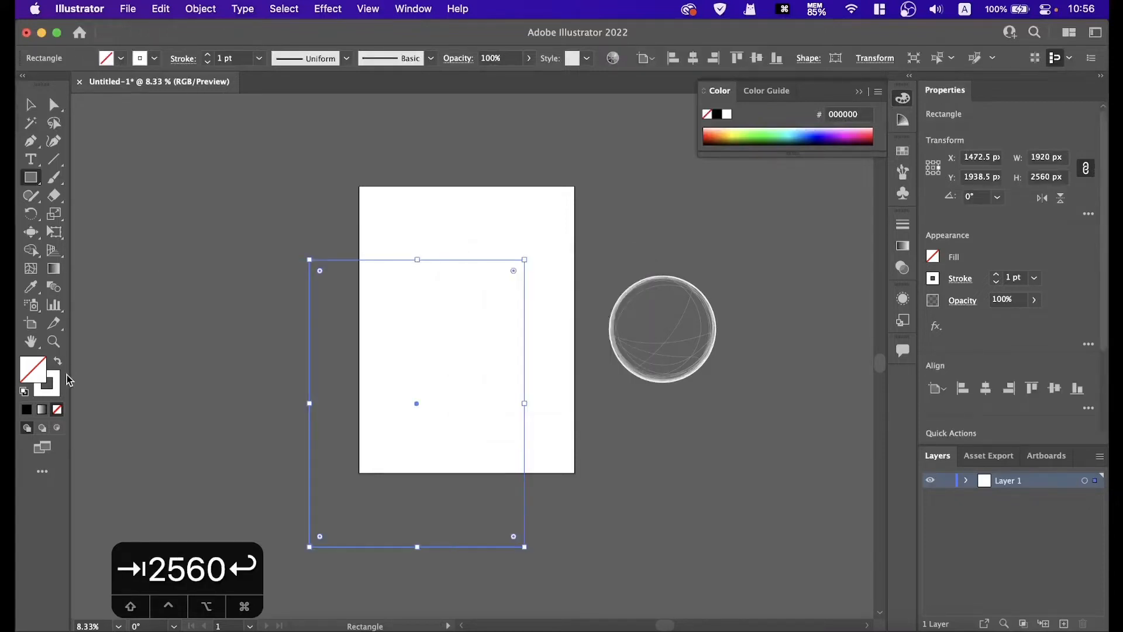
# Step: Give the rectangle a pink ff88ff fill and no stroke
pyautogui.click(58, 364)
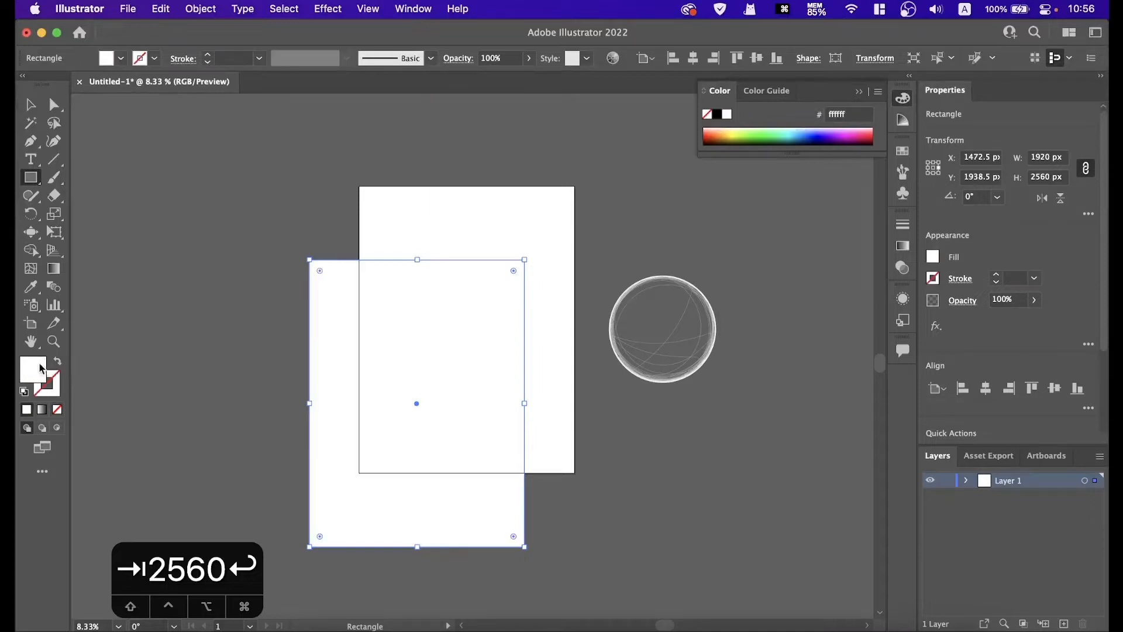
pyautogui.doubleClick(37, 369)
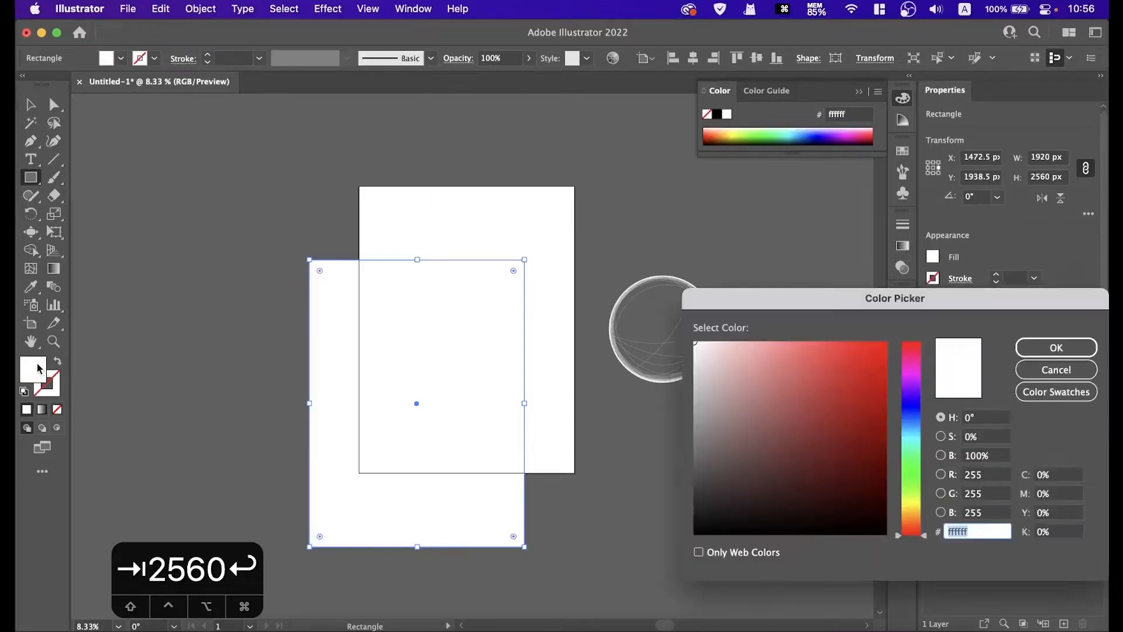
pyautogui.click(913, 374)
pyautogui.moveTo(786, 350); pyautogui.dragTo(785, 334)
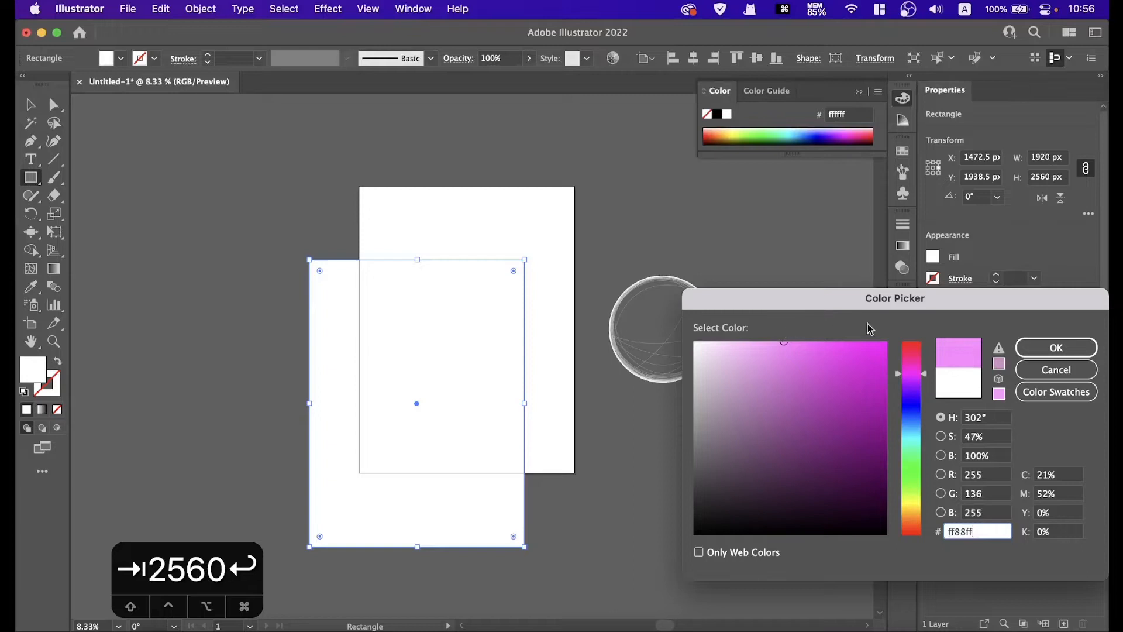
pyautogui.click(1027, 348)
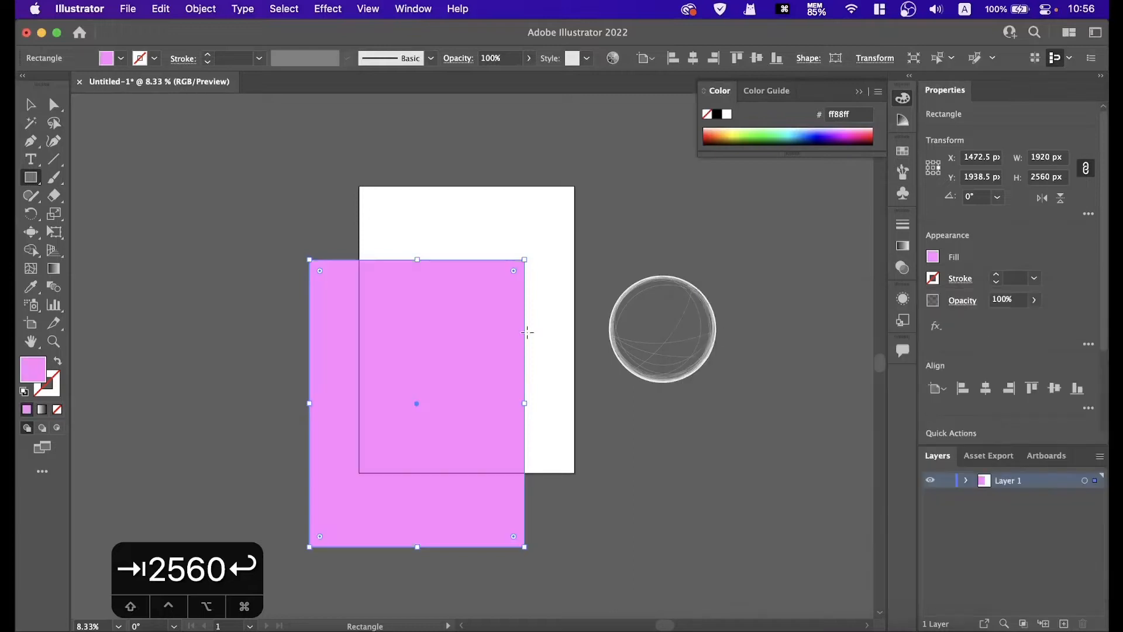
# Step: Move the rectangle onto the artboard and center it there horizontally and vertically
pyautogui.press('v')
pyautogui.click(527, 309)
pyautogui.click(481, 305)
pyautogui.moveTo(482, 305); pyautogui.dragTo(517, 266)
pyautogui.click(986, 387)
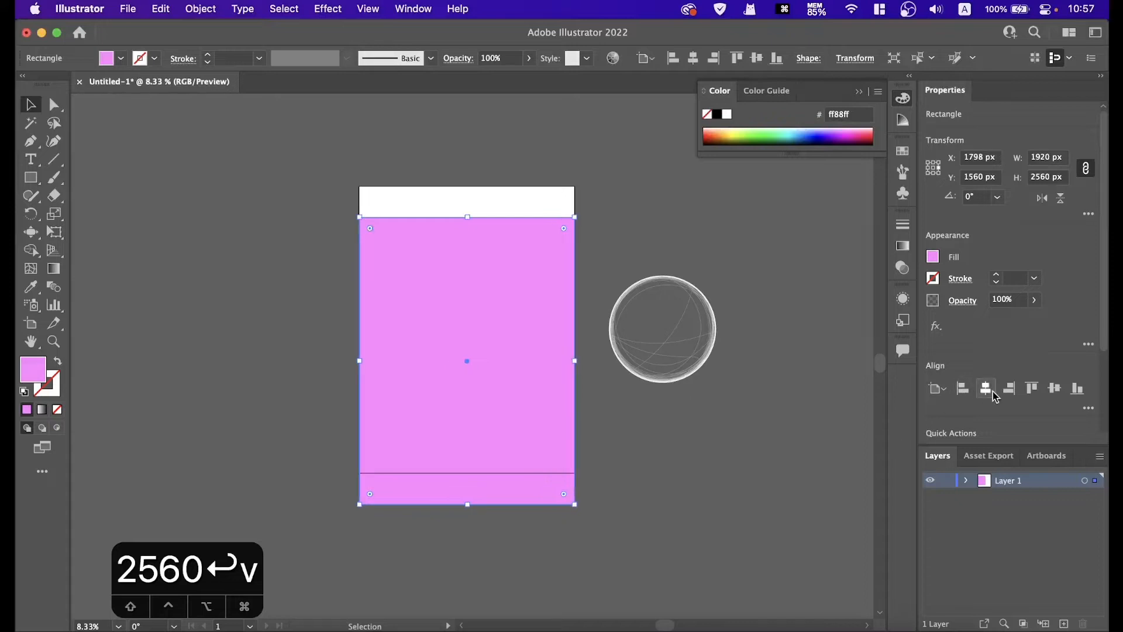
pyautogui.click(1055, 388)
# Step: Add two gradient mesh points to the pink rectangle, one in its upper-left area and one in its lower-right area
pyautogui.press('super+equal')
pyautogui.press('super+equal')
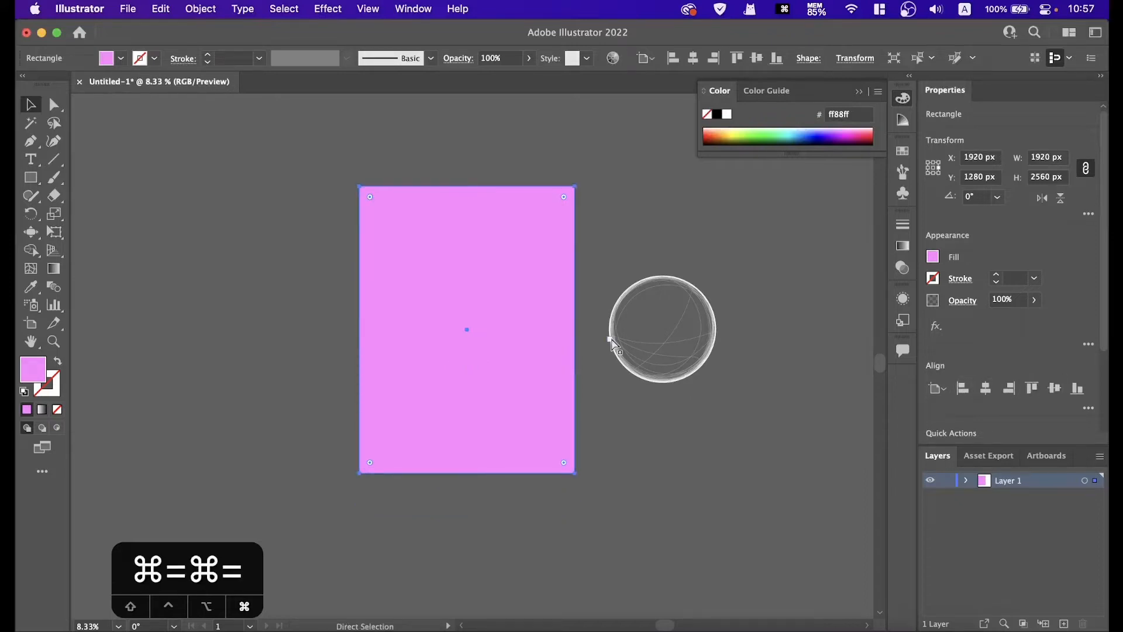
pyautogui.press('super+minus')
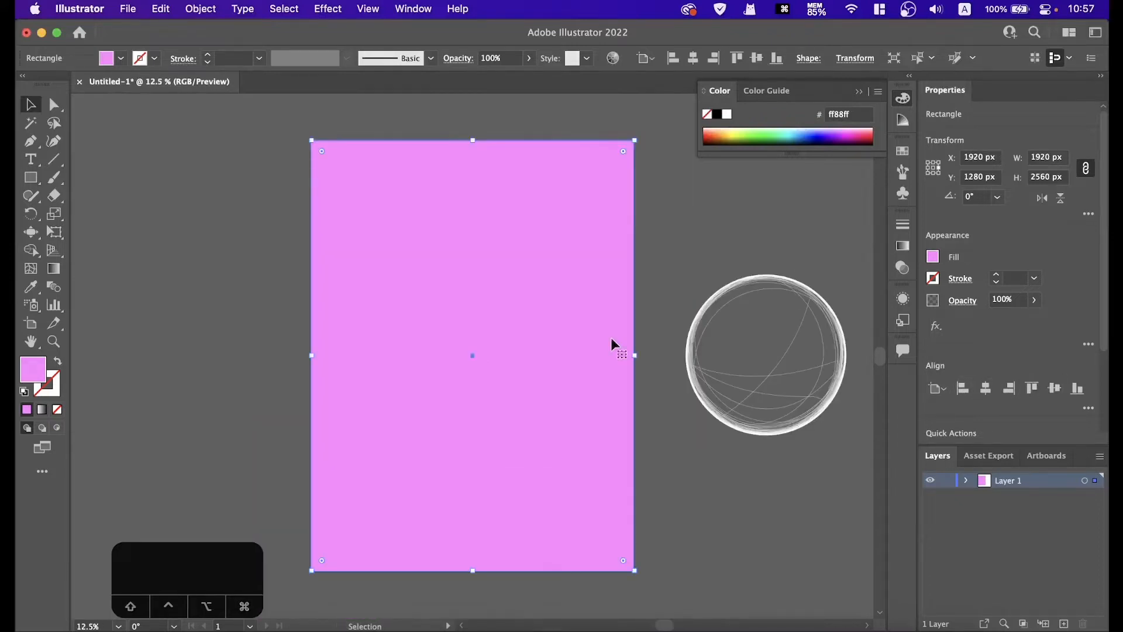
pyautogui.press('space')
pyautogui.moveTo(557, 287); pyautogui.dragTo(607, 286)
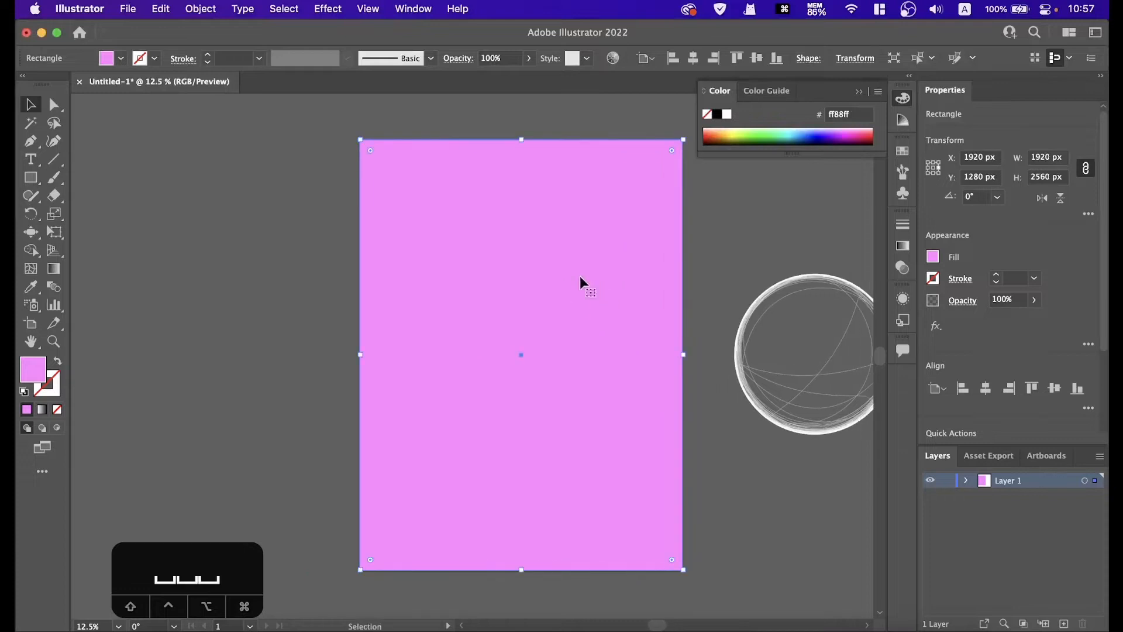
pyautogui.click(32, 273)
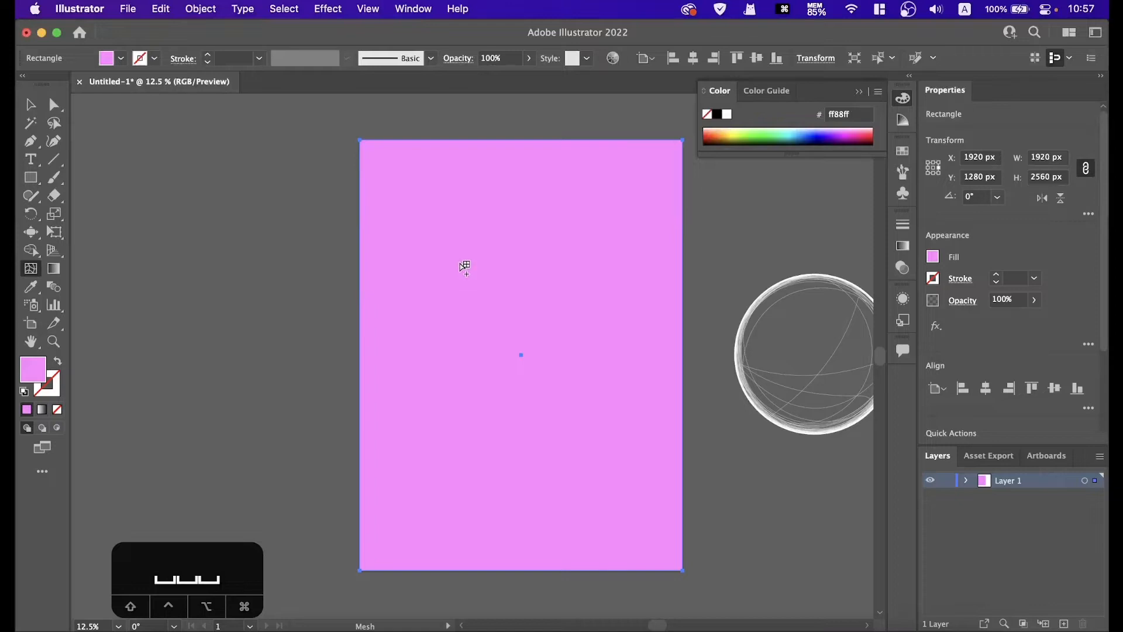
pyautogui.click(469, 273)
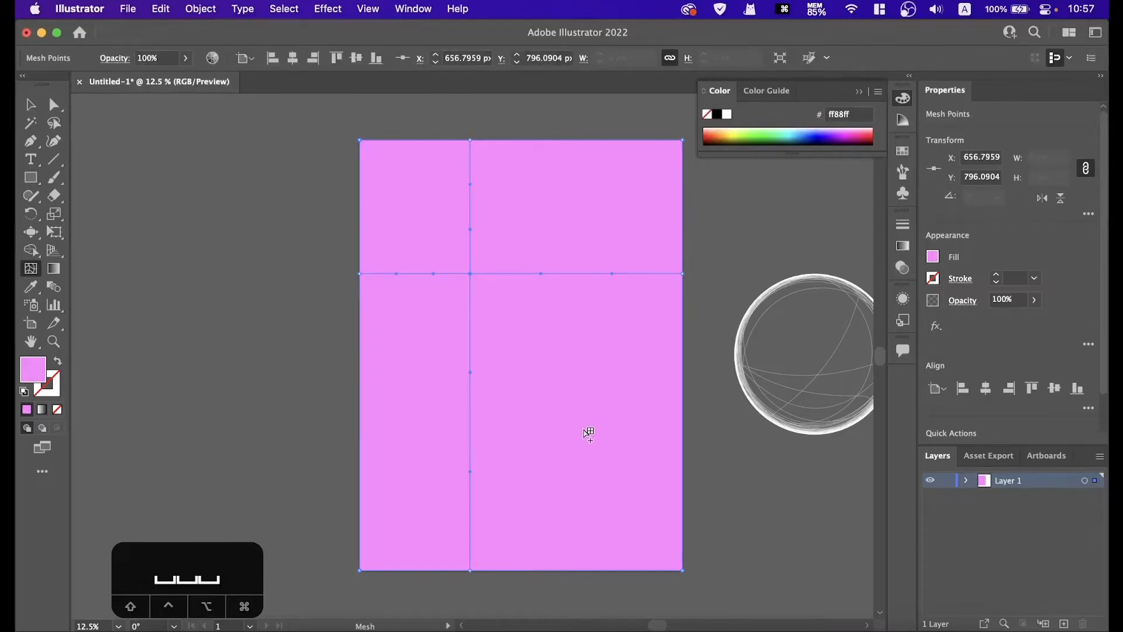
pyautogui.click(584, 429)
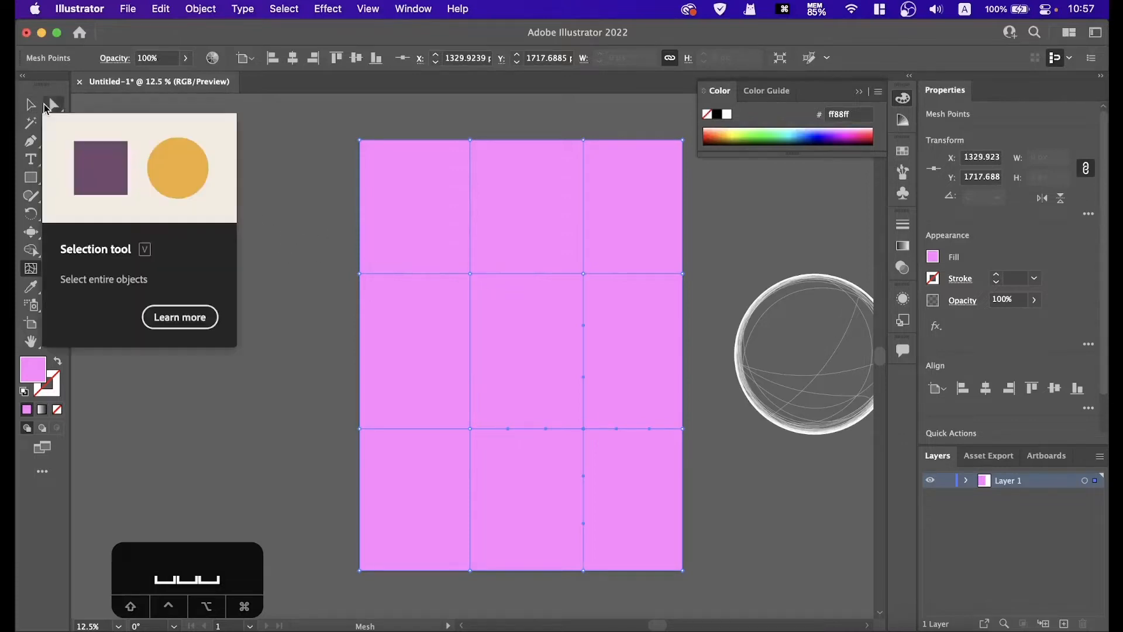
# Step: Recolor the mesh point in the pink rectangle's upper-left area to purple c32ae8
pyautogui.click(45, 104)
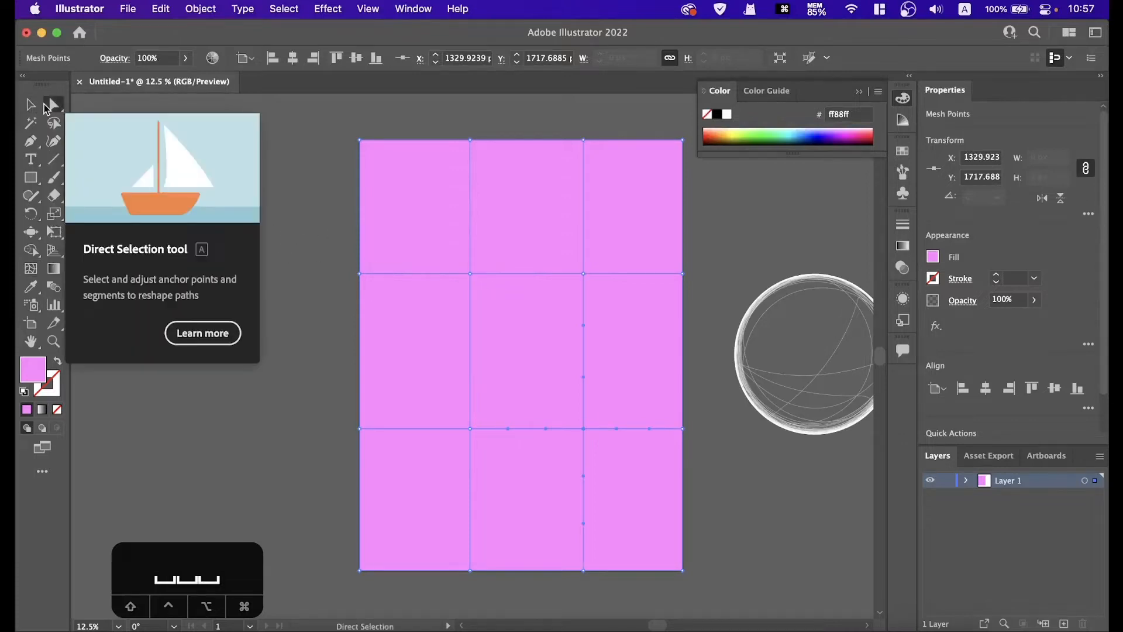
pyautogui.click(471, 274)
pyautogui.doubleClick(32, 370)
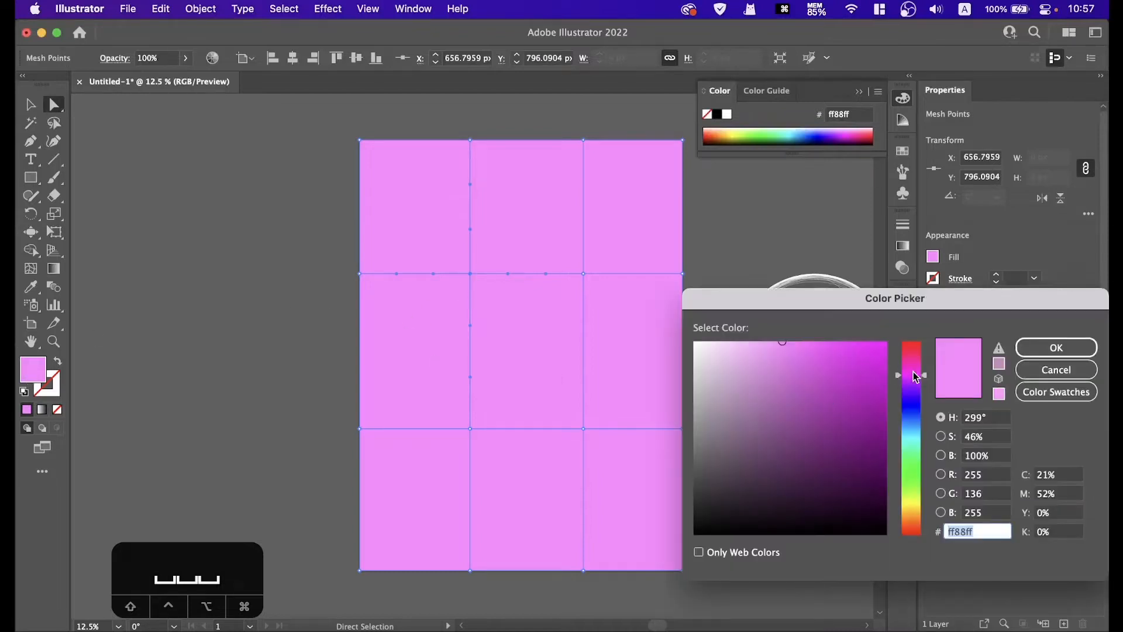
pyautogui.click(916, 380)
pyautogui.click(852, 358)
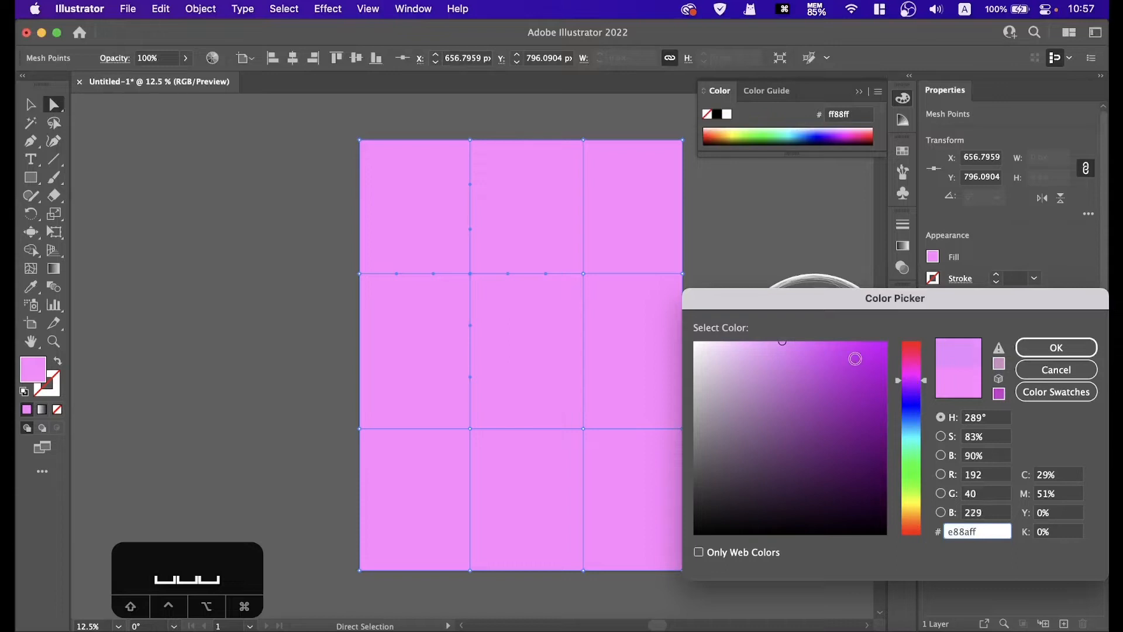
pyautogui.click(1045, 349)
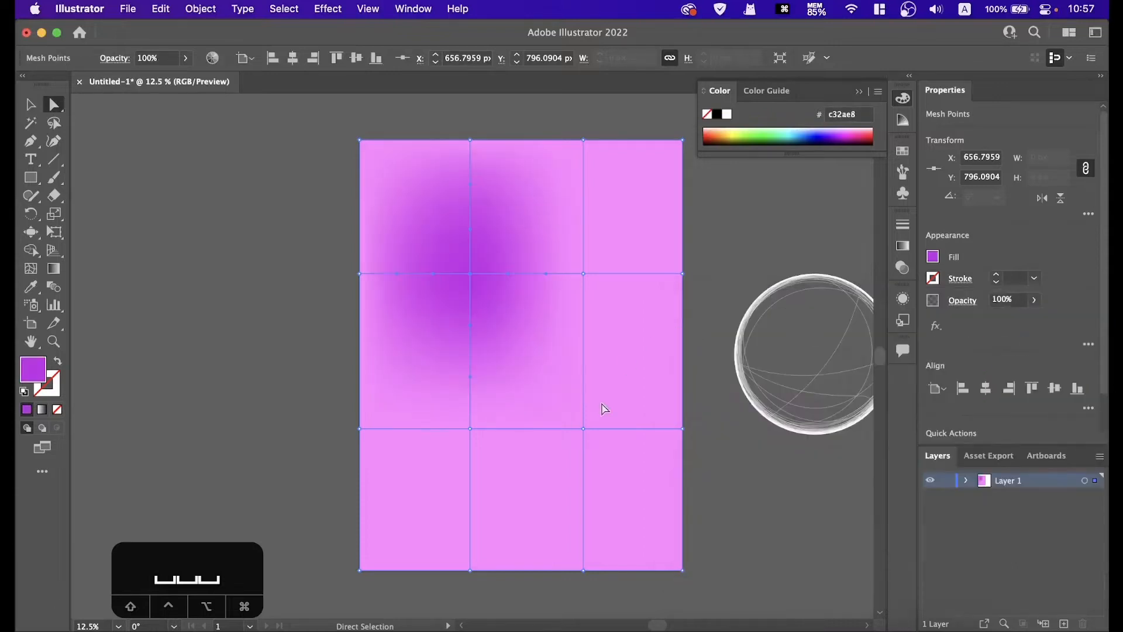
# Step: Recolor the lower-right mesh point to blue 3124dd and move it up to about X 1380, Y 1460 px
pyautogui.click(583, 429)
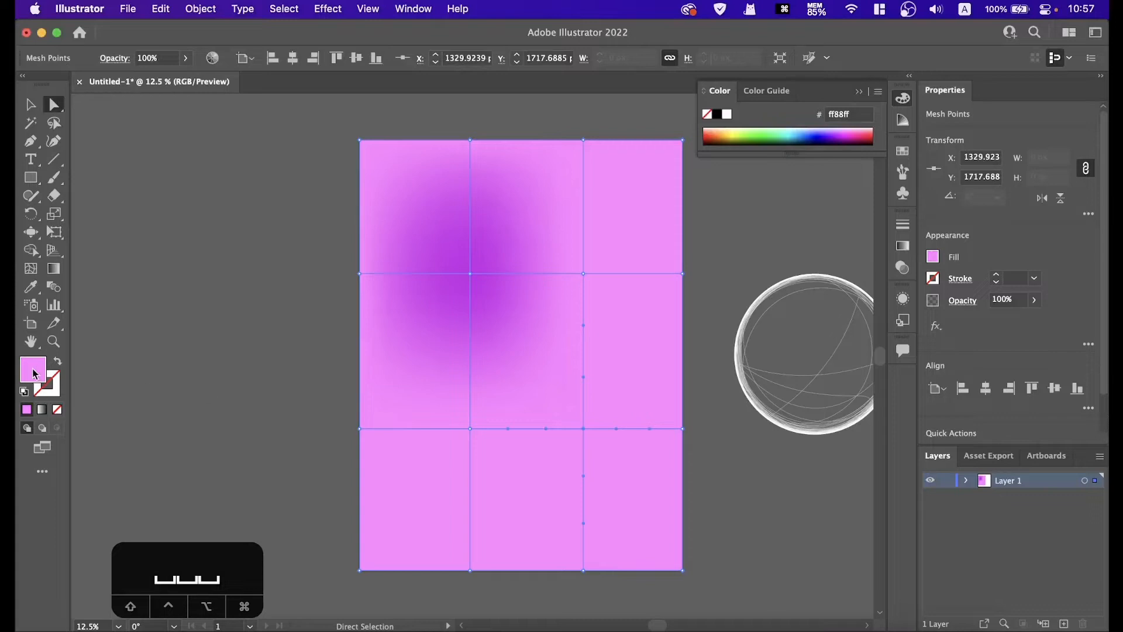
pyautogui.doubleClick(34, 373)
pyautogui.click(911, 409)
pyautogui.click(825, 402)
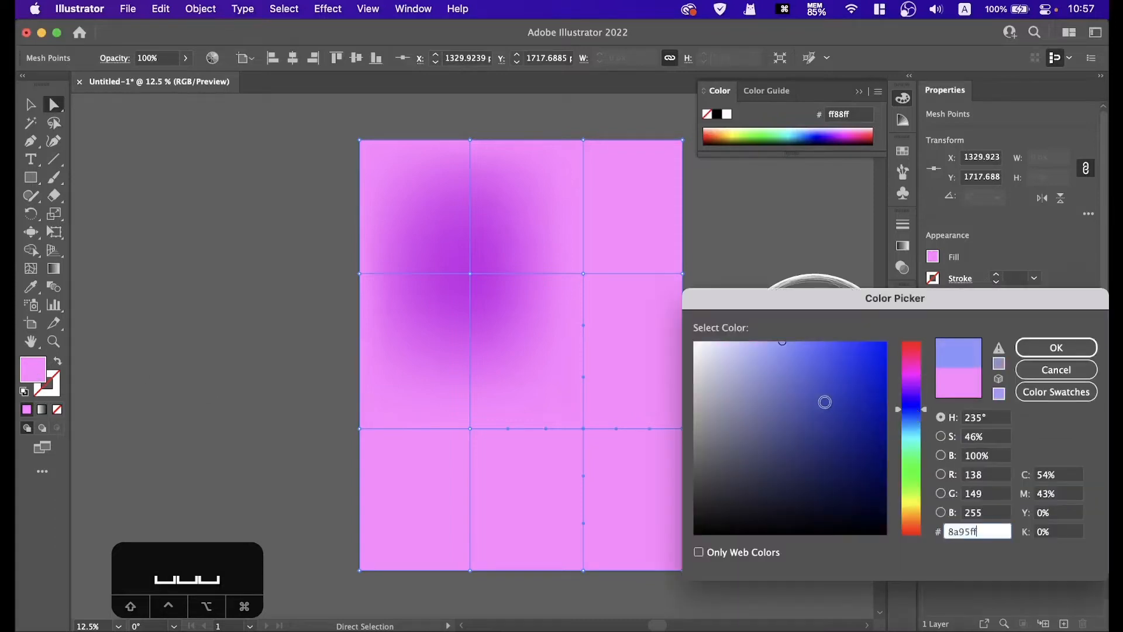
pyautogui.click(844, 427)
pyautogui.click(896, 403)
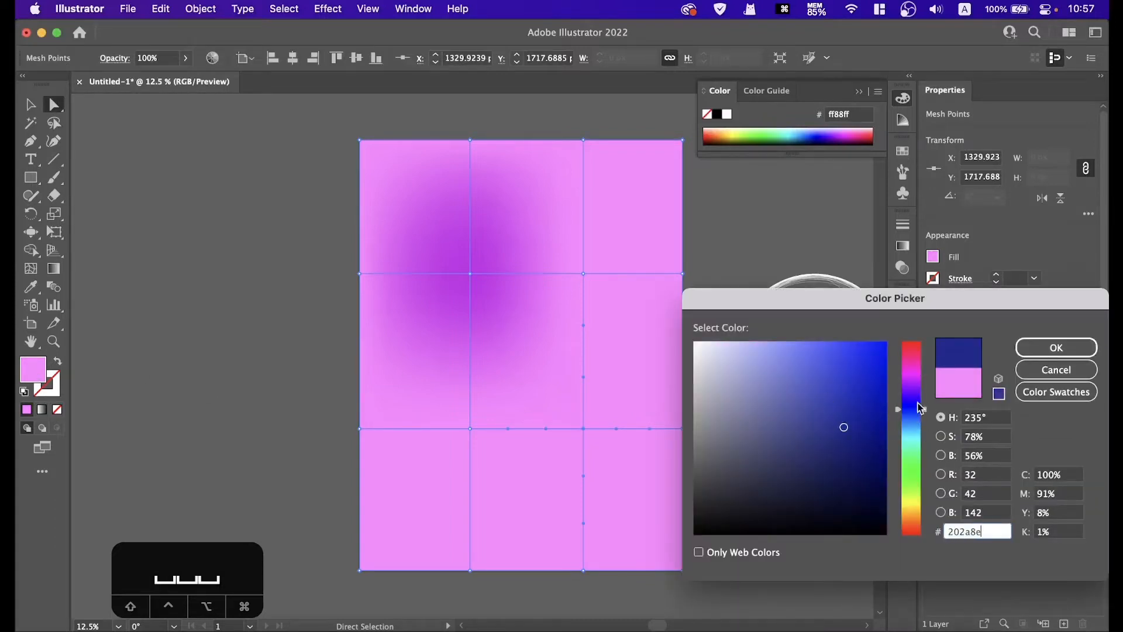
pyautogui.click(857, 367)
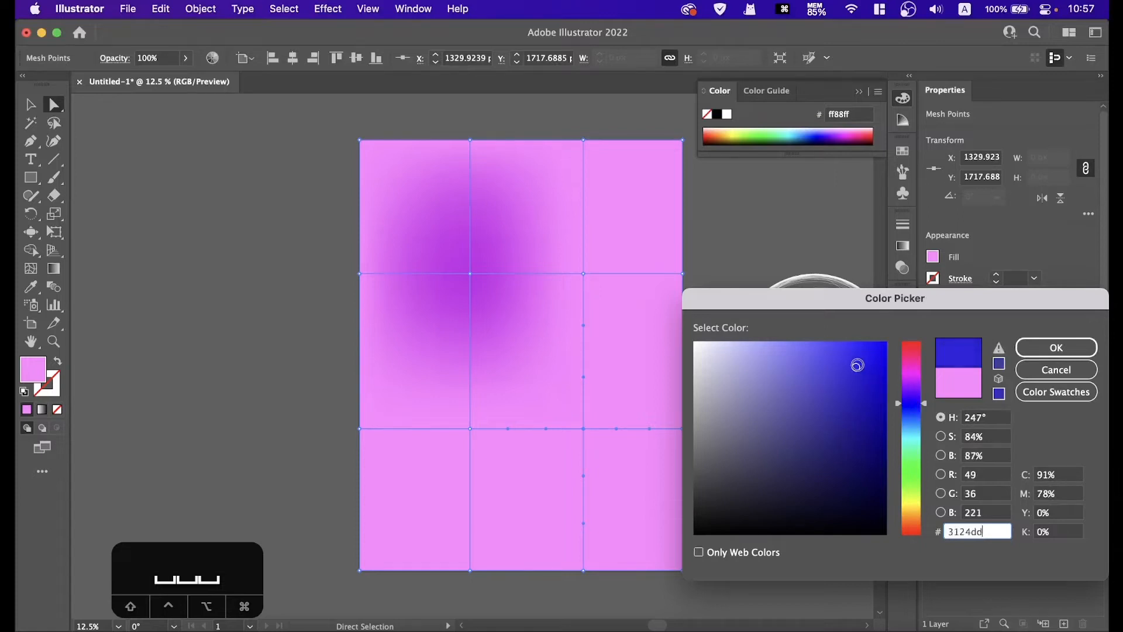
pyautogui.click(1058, 348)
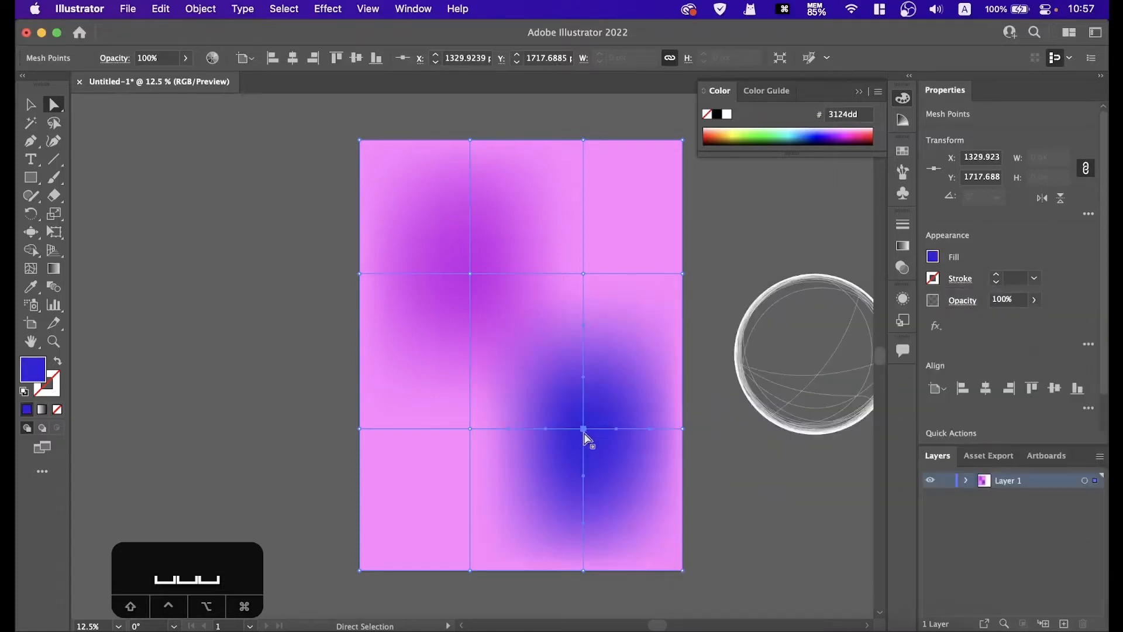
pyautogui.moveTo(584, 433); pyautogui.dragTo(591, 385)
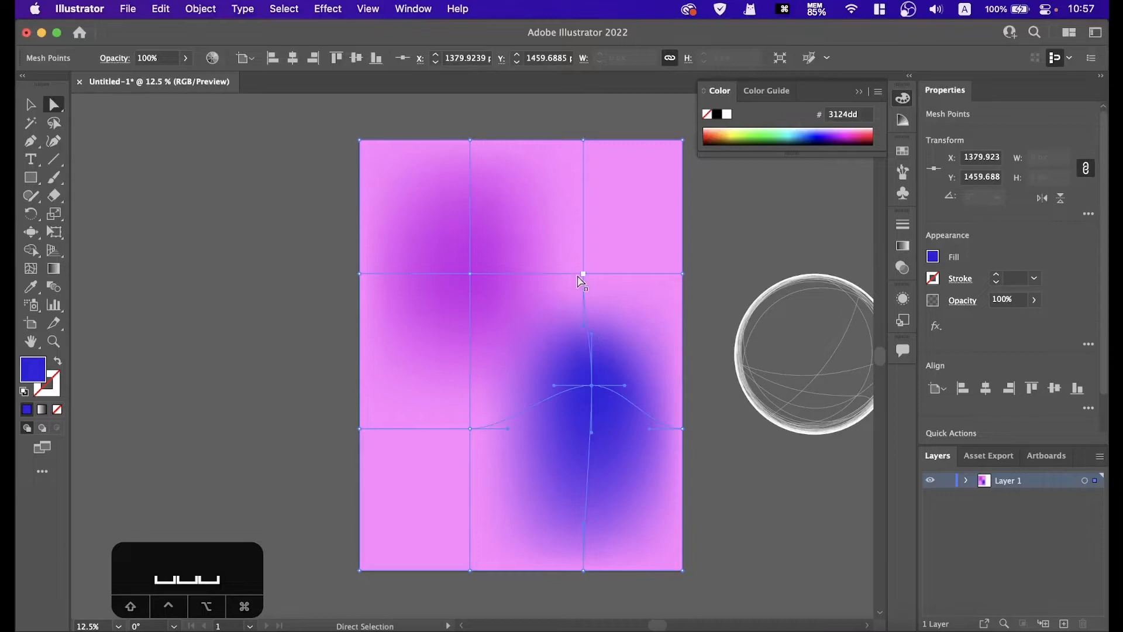
# Step: Recolor the upper-right mesh point to light blue 8ad2ff and shift it slightly down and to the left
pyautogui.click(583, 274)
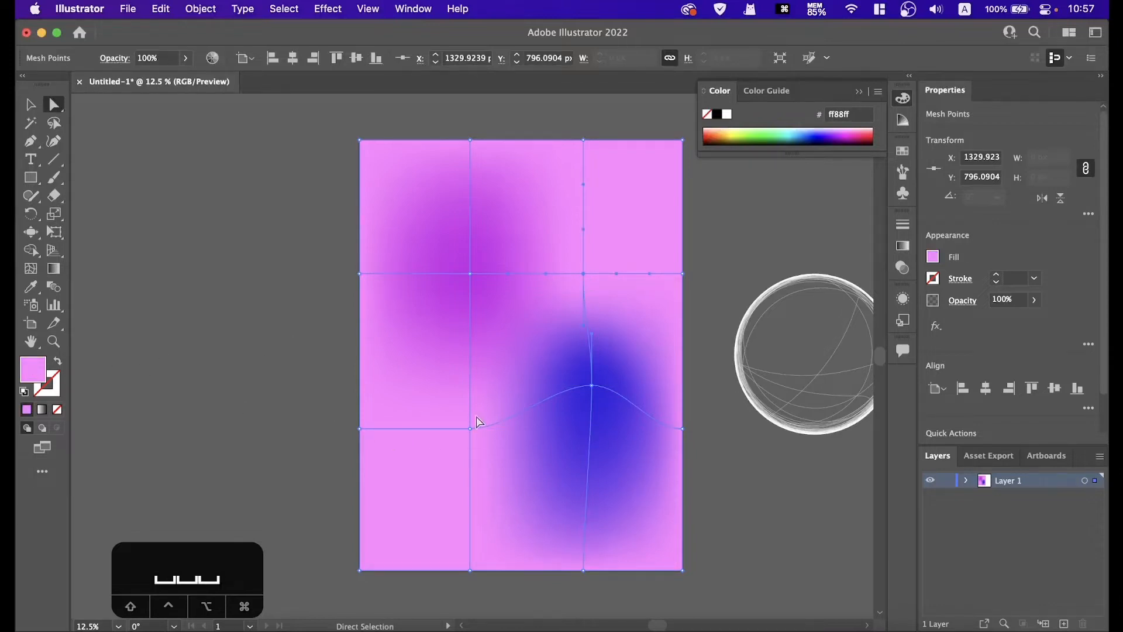
pyautogui.doubleClick(34, 378)
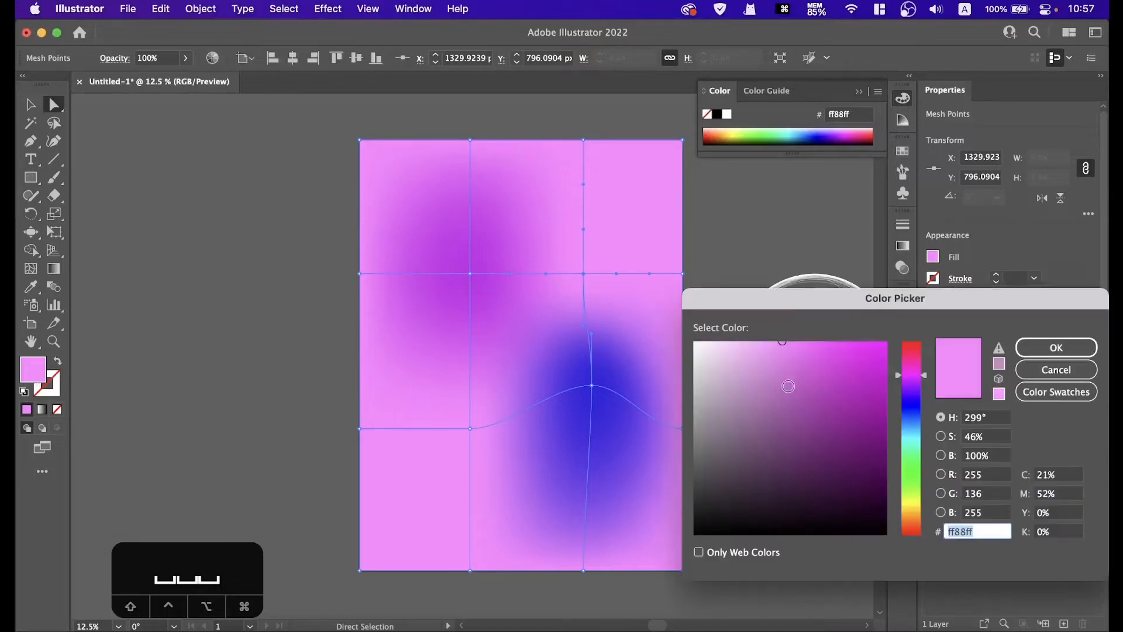
pyautogui.click(917, 428)
pyautogui.click(1024, 349)
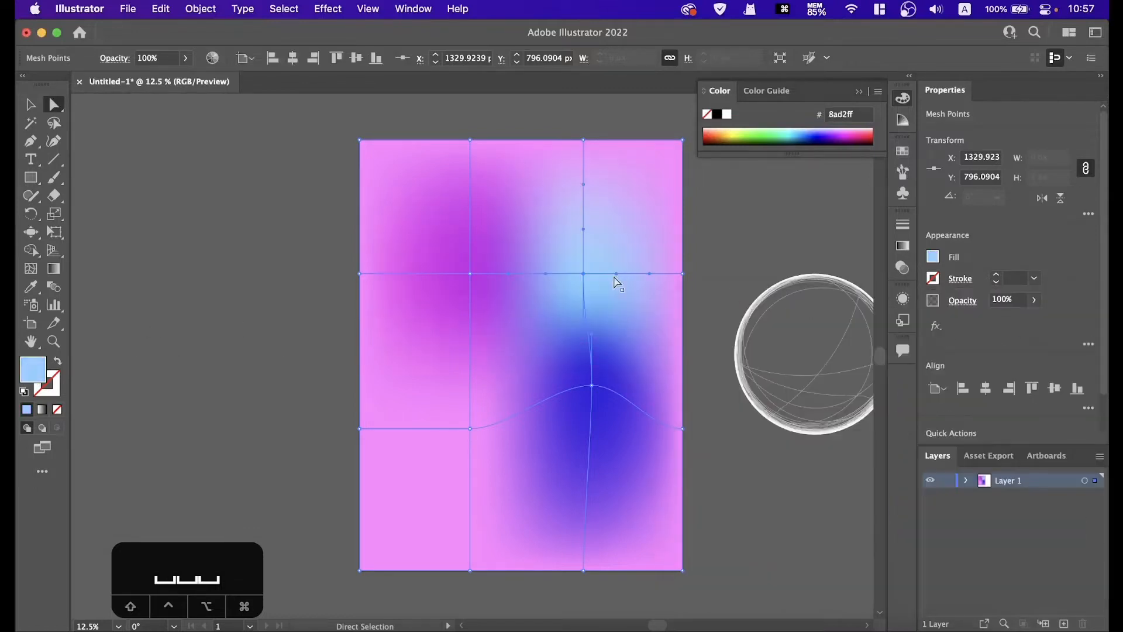
pyautogui.press('super+h')
pyautogui.press('super+h')
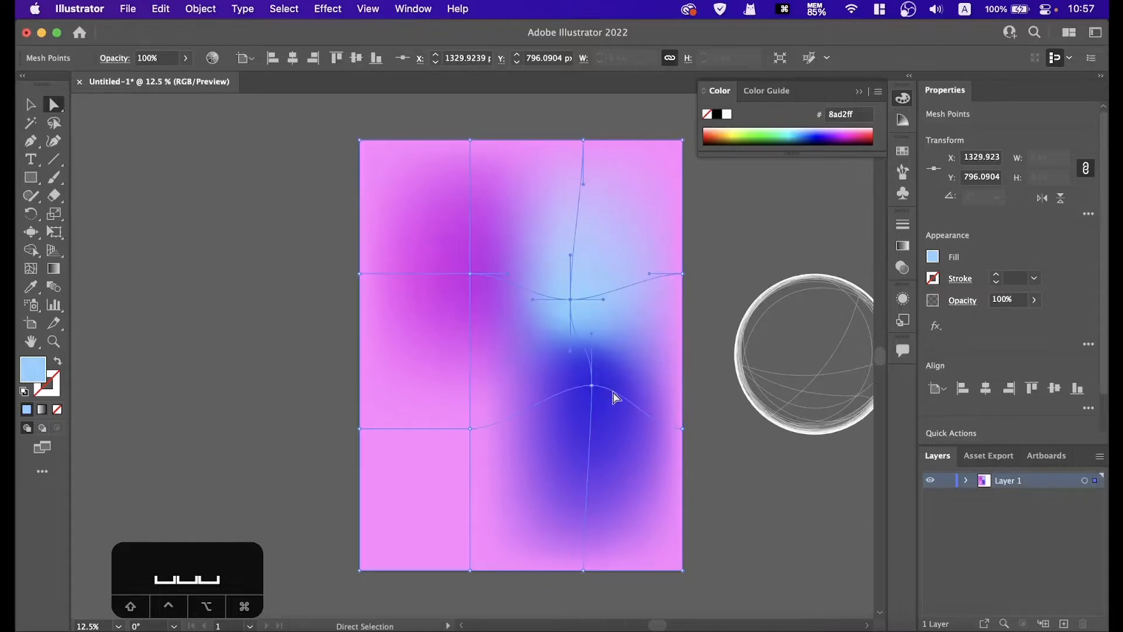
# Step: Recolor the lower-left mesh point to violet 8c2fdd
pyautogui.click(471, 428)
pyautogui.click(470, 429)
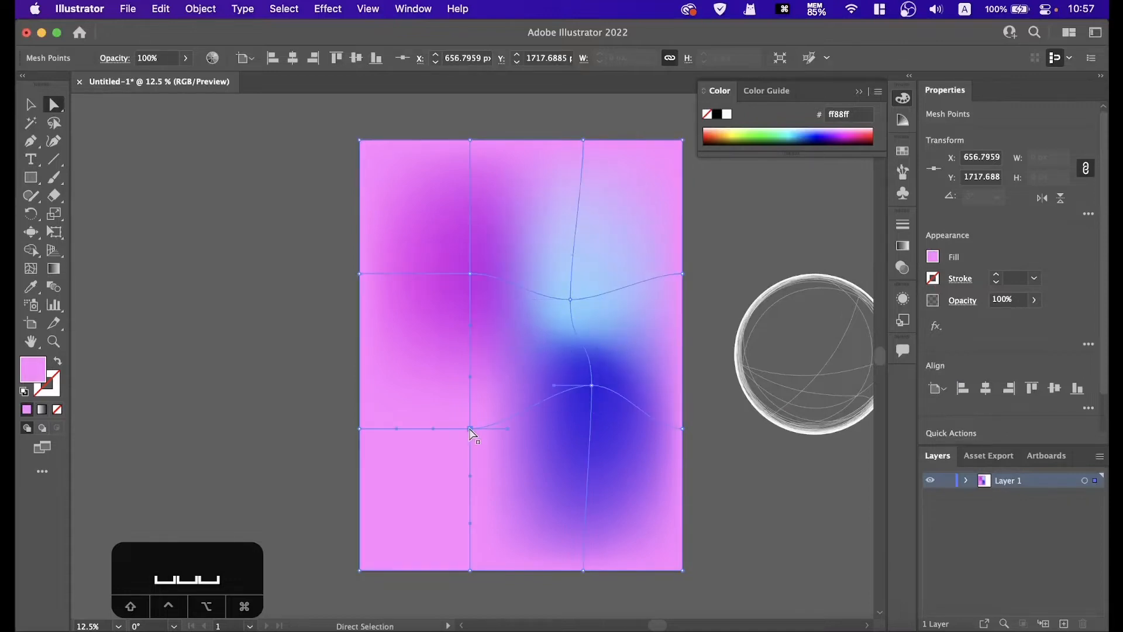
pyautogui.doubleClick(35, 372)
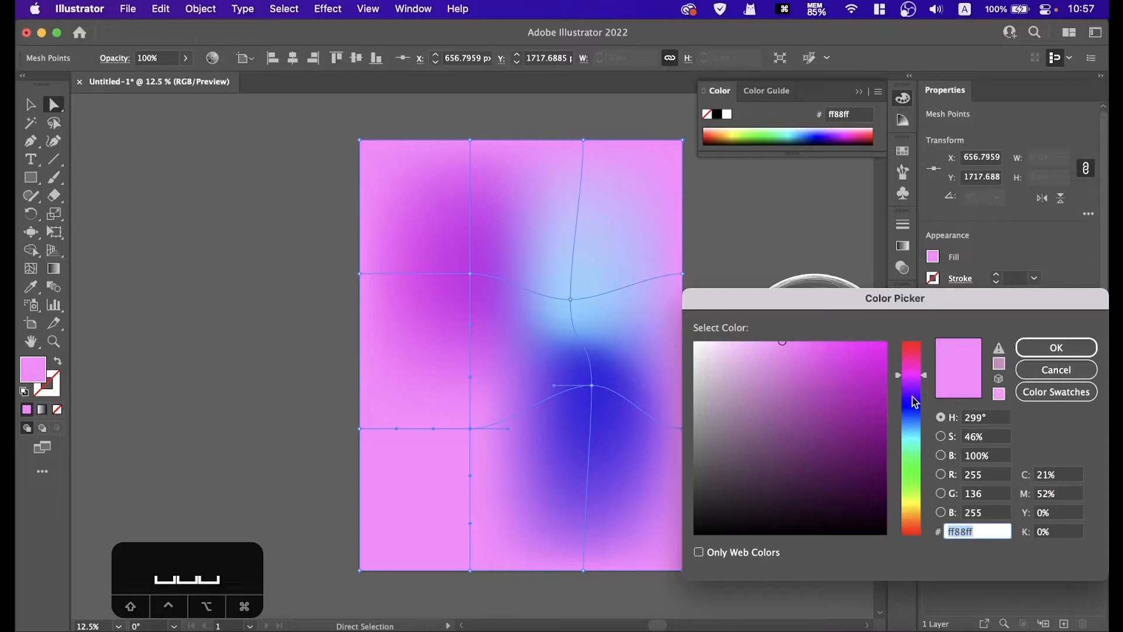
pyautogui.click(910, 388)
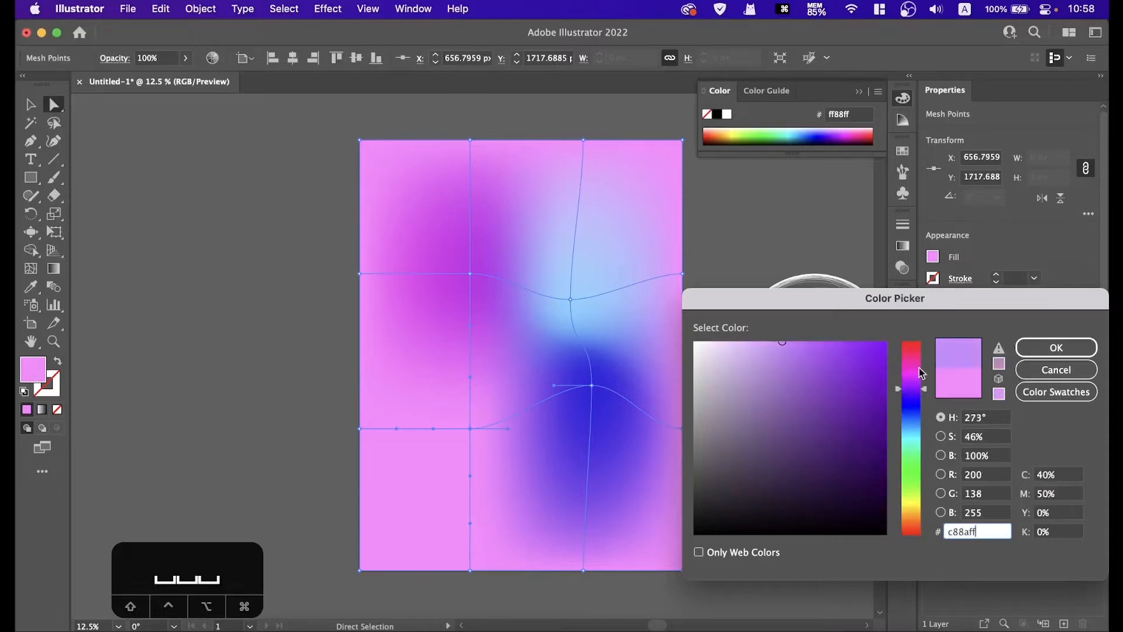
pyautogui.click(836, 379)
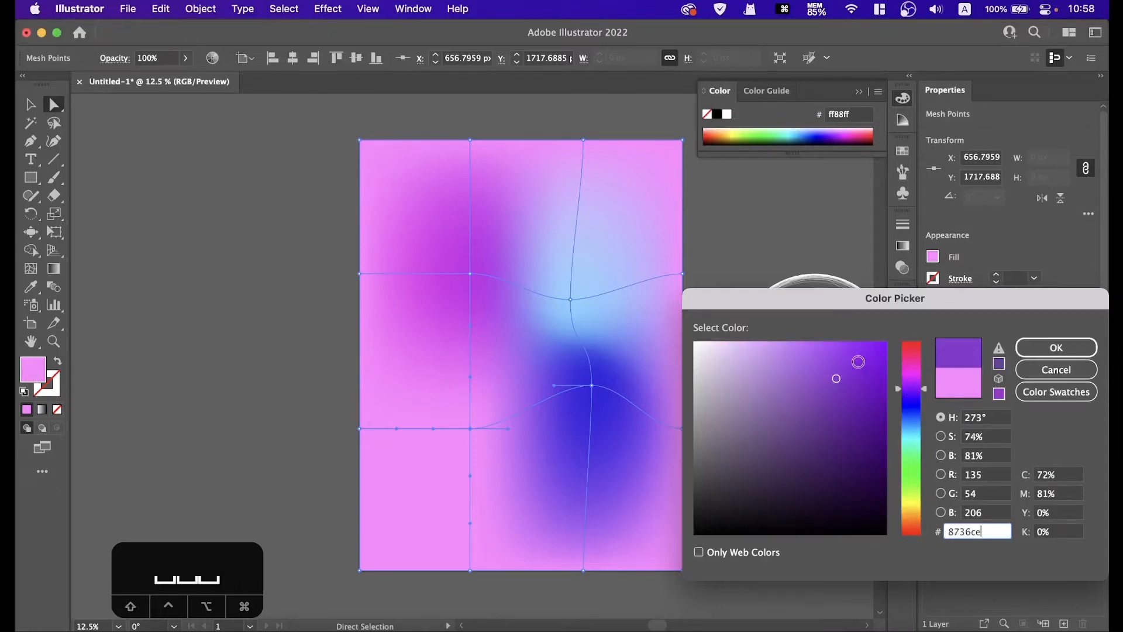
pyautogui.click(847, 366)
pyautogui.click(1047, 358)
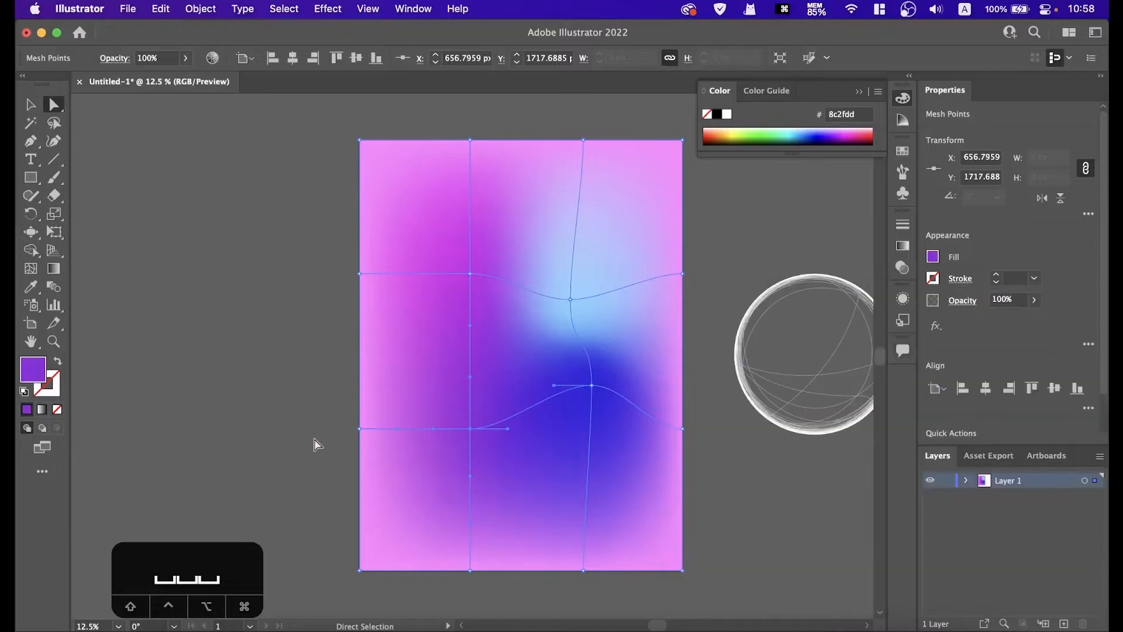
# Step: Reposition the mesh points: upper-left about X 494, Y 782; upper-right X 1136, Y 796; lower-right X 1502, Y 1564 px; raise the lower-left one
pyautogui.click(253, 434)
pyautogui.click(557, 404)
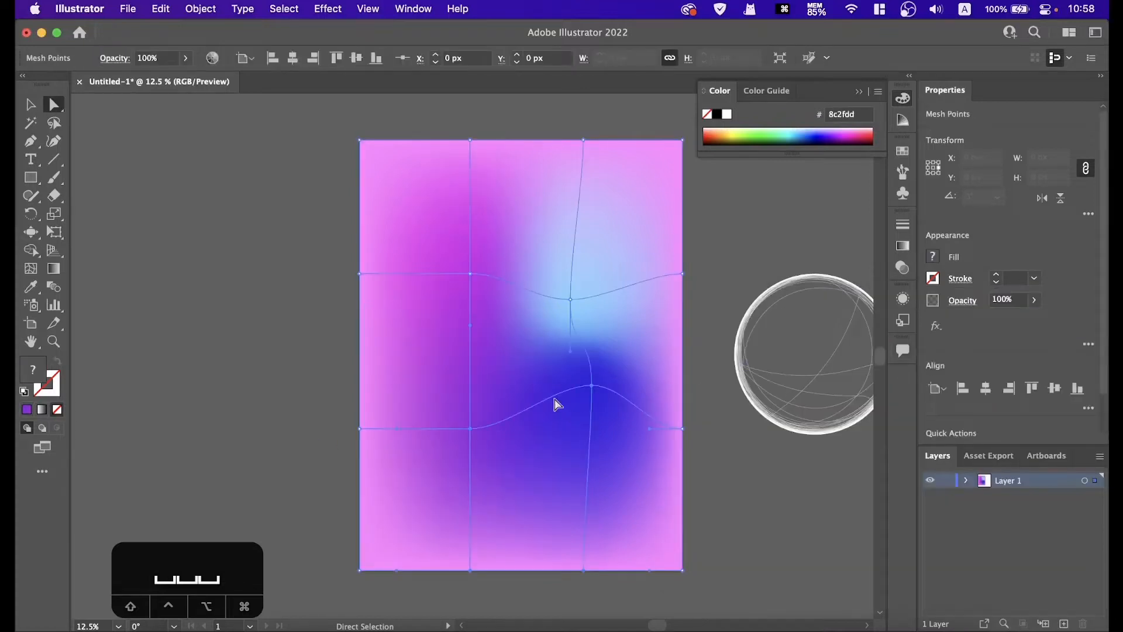
pyautogui.press('super+h')
pyautogui.click(446, 280)
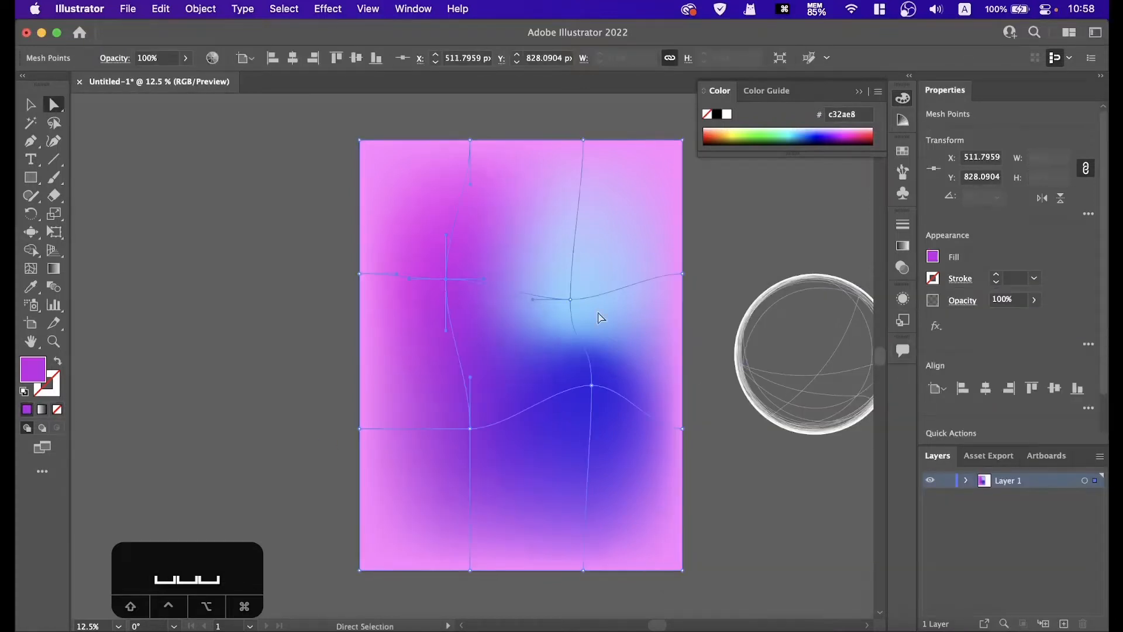
pyautogui.moveTo(571, 300); pyautogui.dragTo(553, 288)
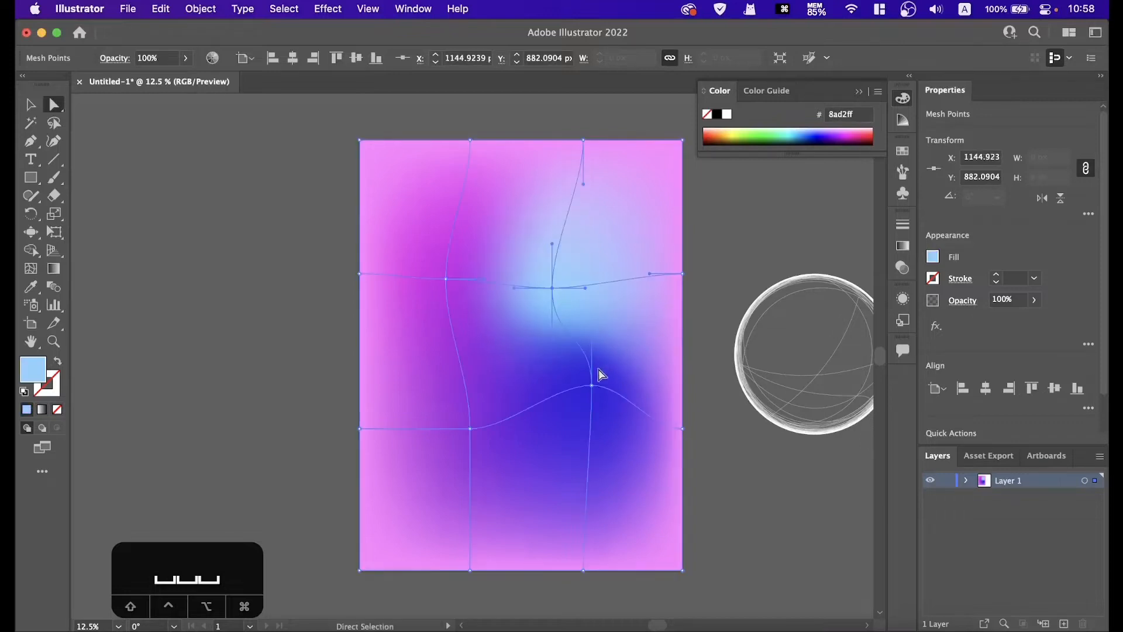
pyautogui.moveTo(471, 429); pyautogui.dragTo(481, 369)
pyautogui.click(612, 402)
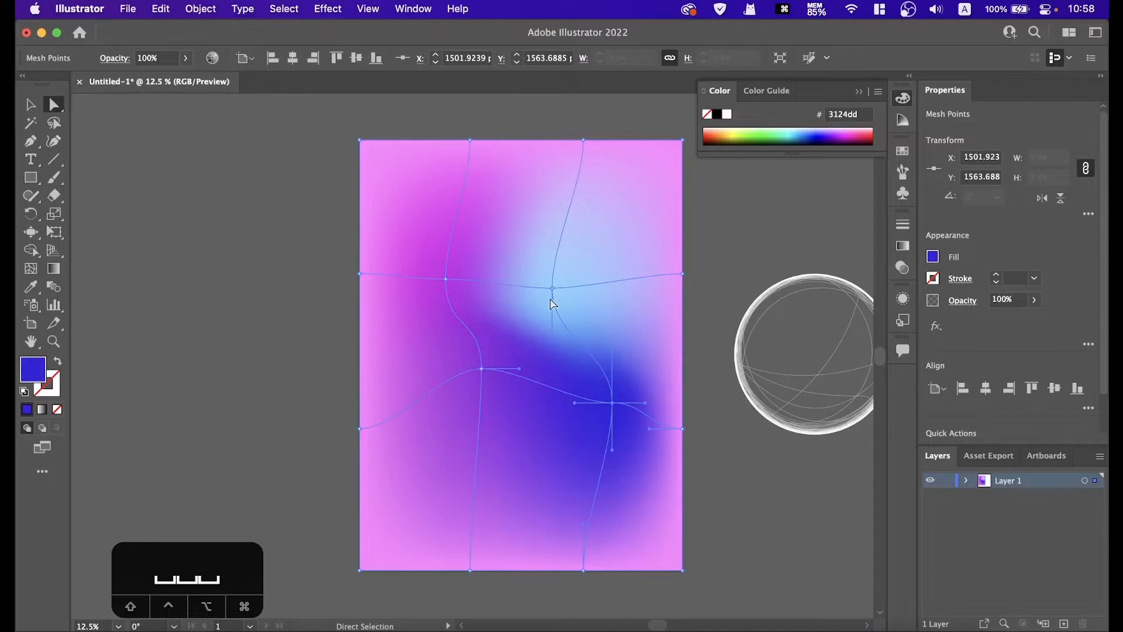
pyautogui.moveTo(553, 289)
pyautogui.mouseDown()
pyautogui.moveTo(566, 281)
pyautogui.moveTo(549, 273)
pyautogui.mouseUp()
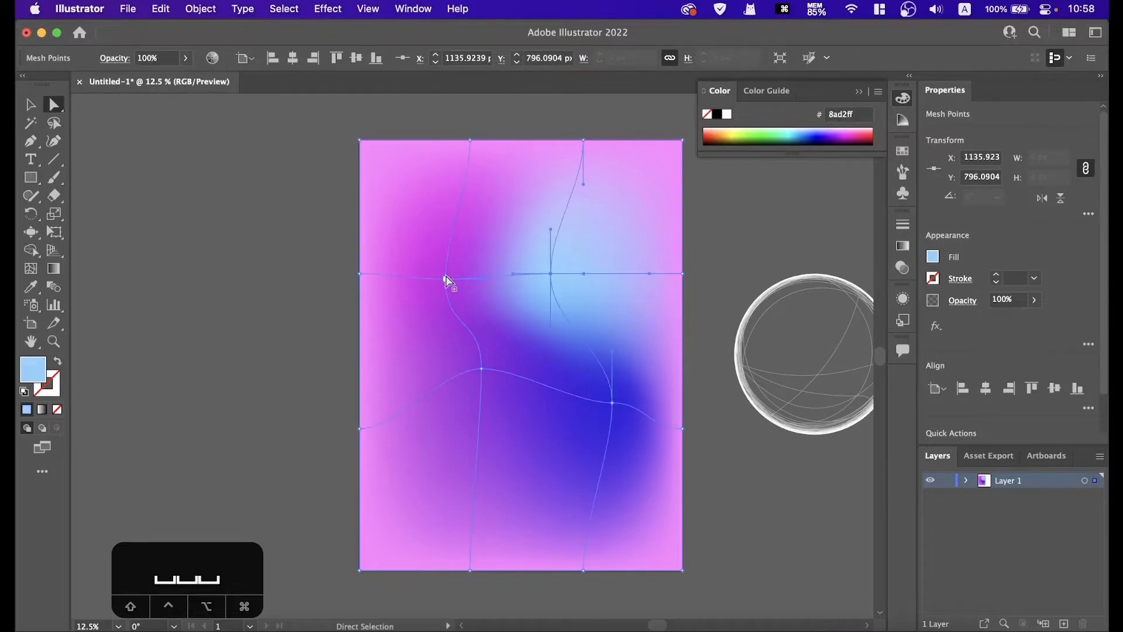
pyautogui.moveTo(444, 279); pyautogui.dragTo(442, 271)
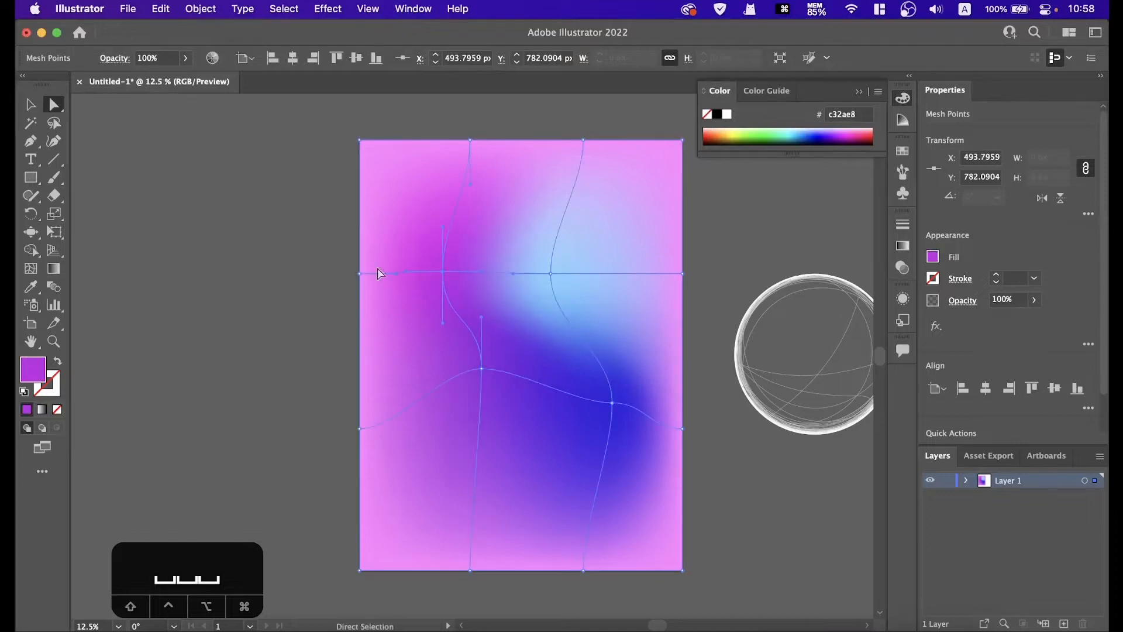
pyautogui.click(243, 194)
pyautogui.click(486, 391)
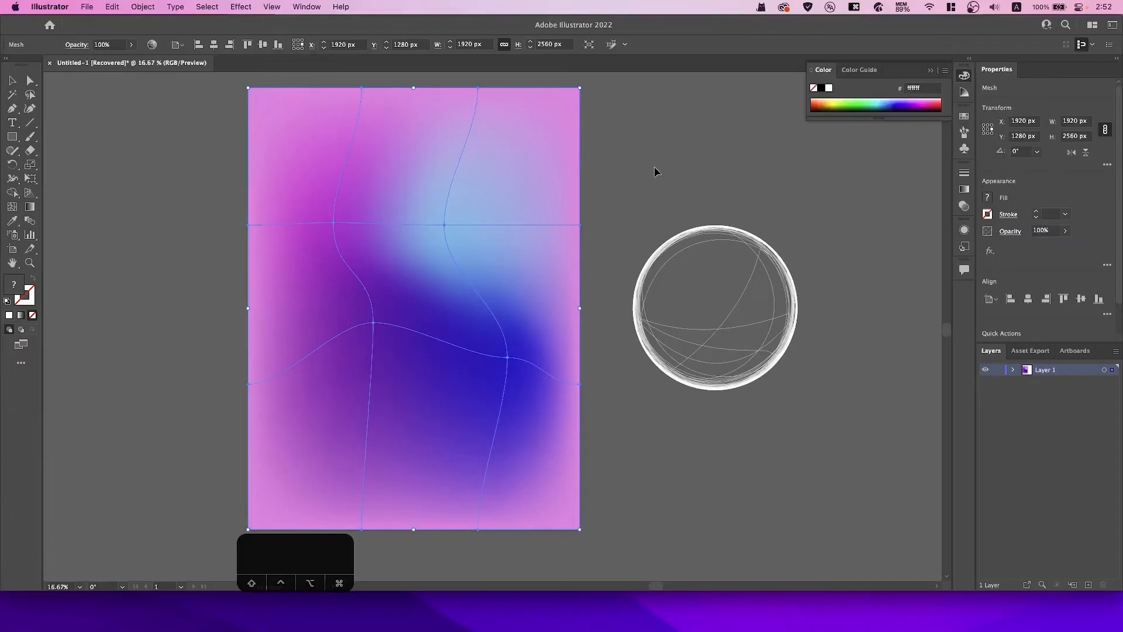
# Step: Copy the gradient mesh background and switch to Photoshop
pyautogui.click(646, 175)
pyautogui.click(515, 205)
pyautogui.press('super+c')
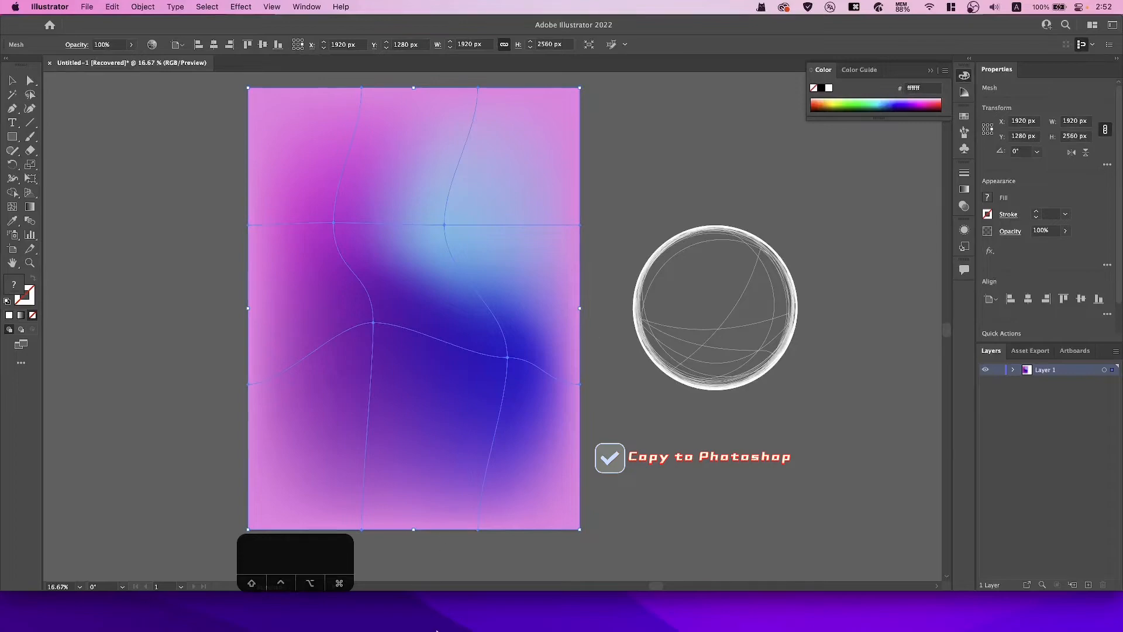
pyautogui.moveTo(436, 630)
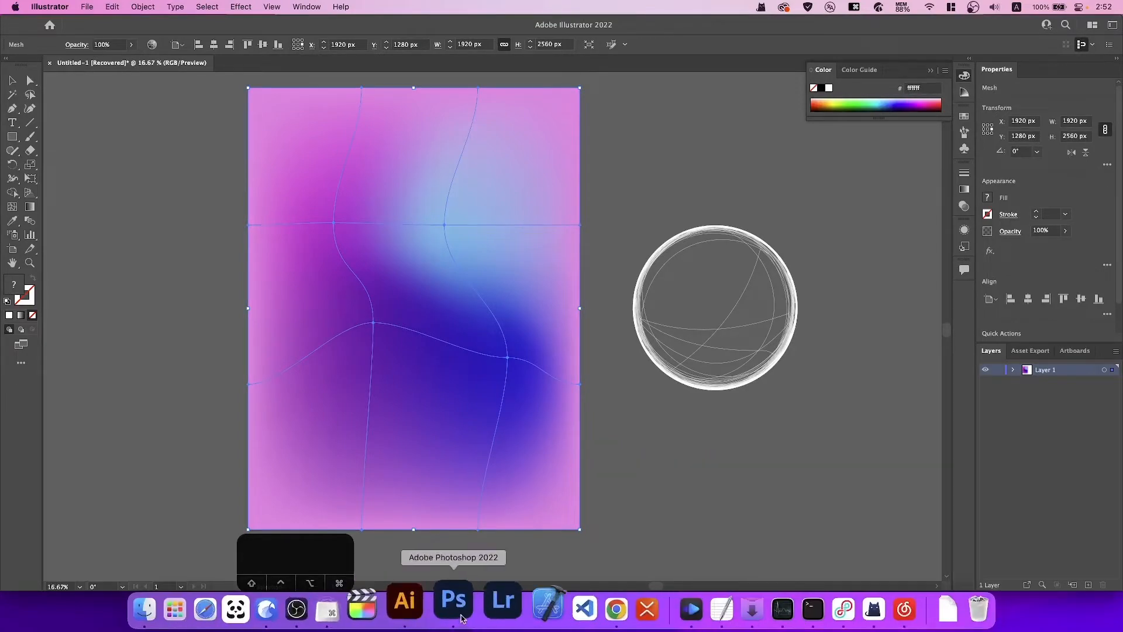
pyautogui.click(462, 619)
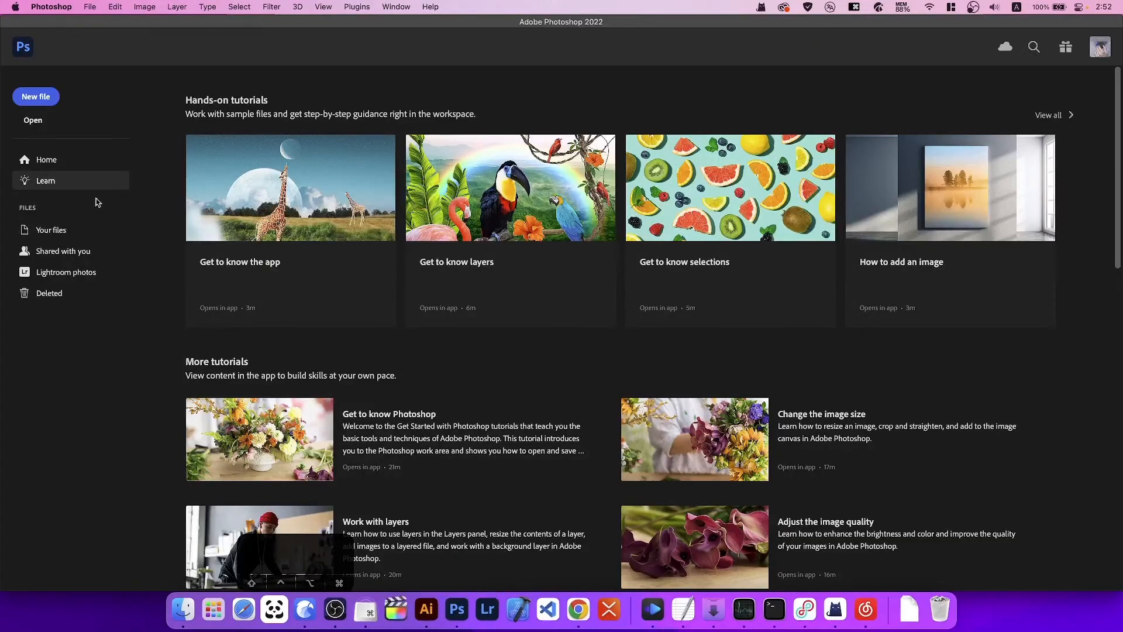
# Step: Create a new document 1920 × 2560 px at 72 ppi in RGB with a white background
pyautogui.click(47, 99)
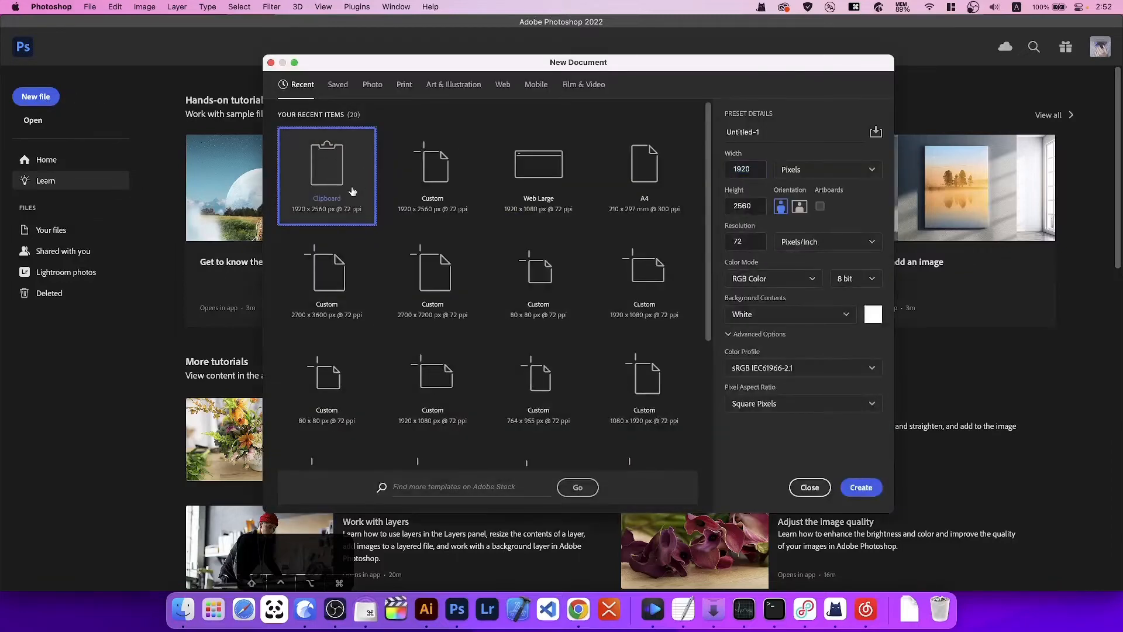
pyautogui.click(757, 174)
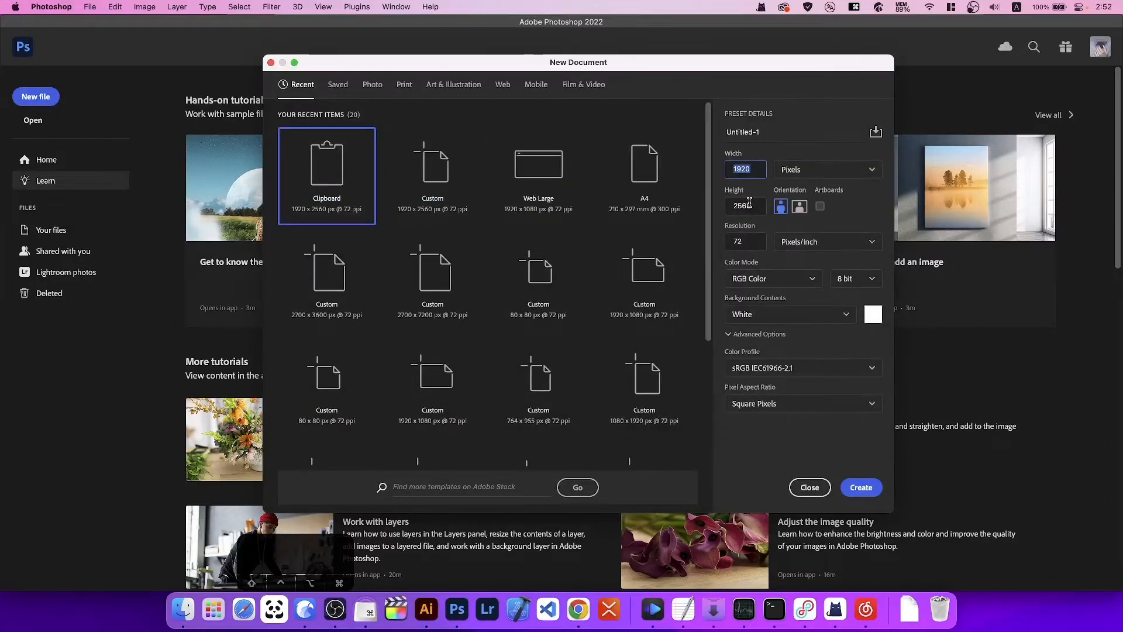
pyautogui.moveTo(754, 207); pyautogui.dragTo(723, 207)
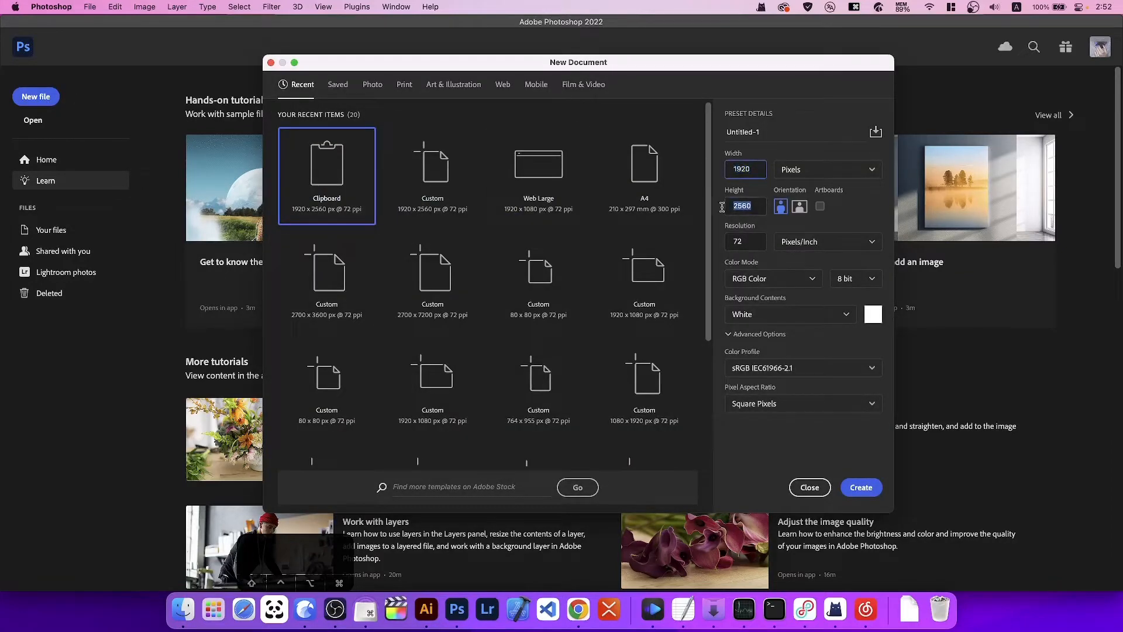
pyautogui.click(865, 491)
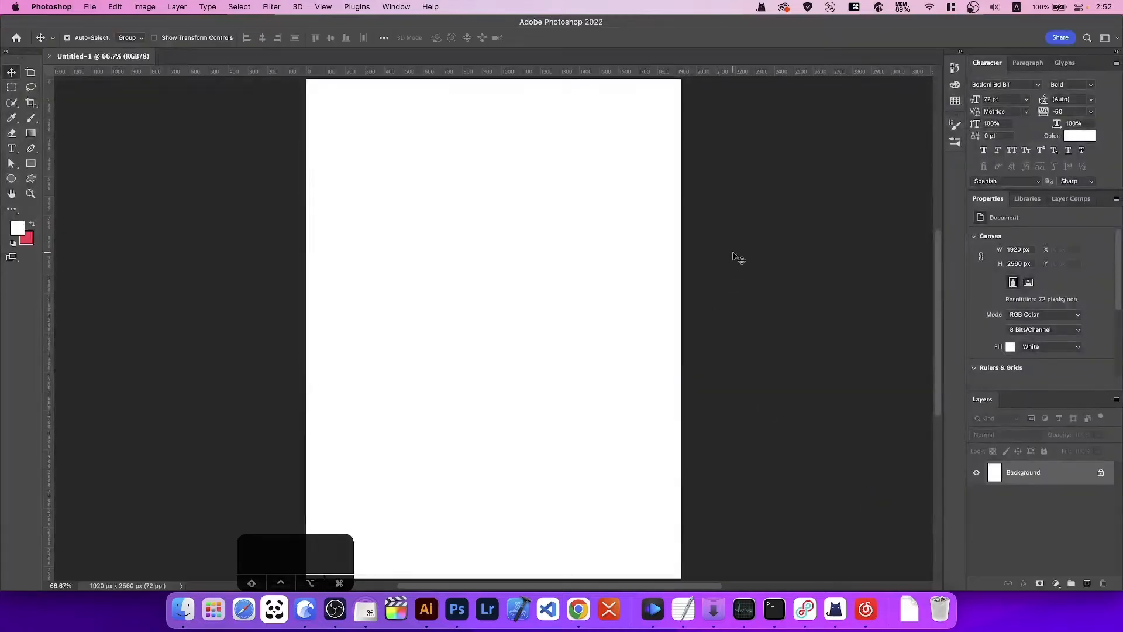
# Step: Paste the copied gradient mesh into the document as pixels and commit its placement at full canvas size
pyautogui.press('super+v')
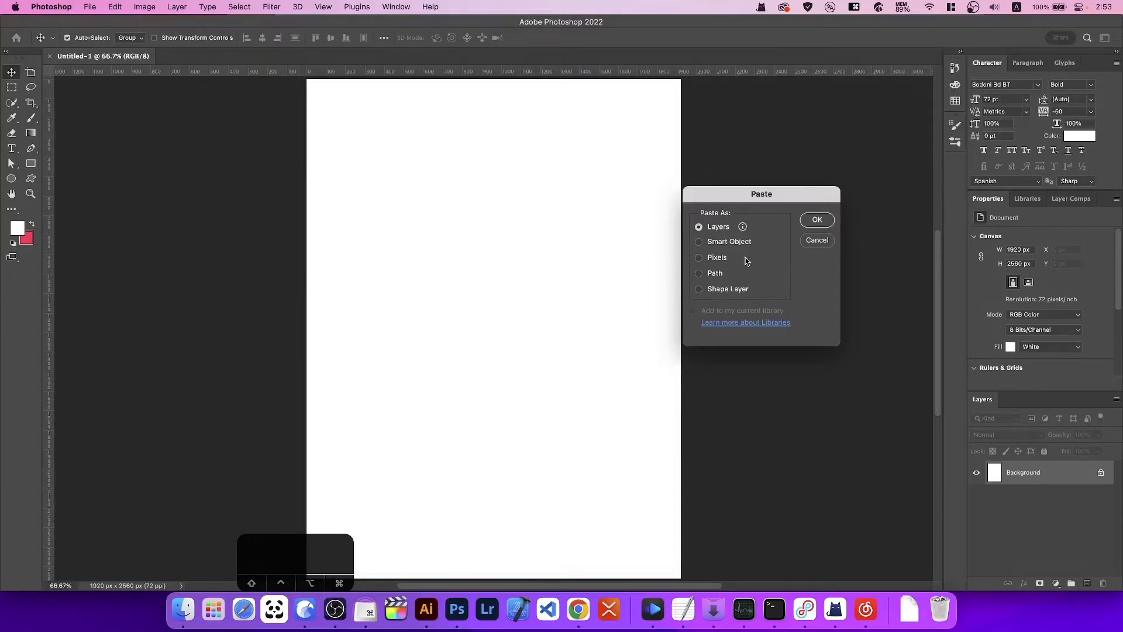
pyautogui.click(818, 219)
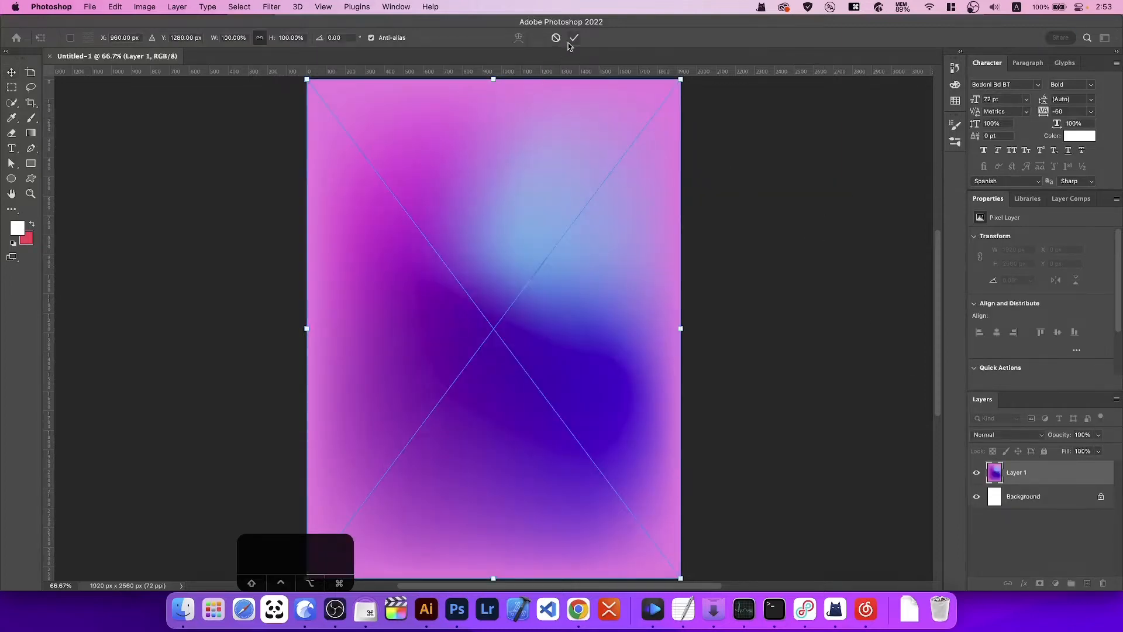
pyautogui.click(760, 219)
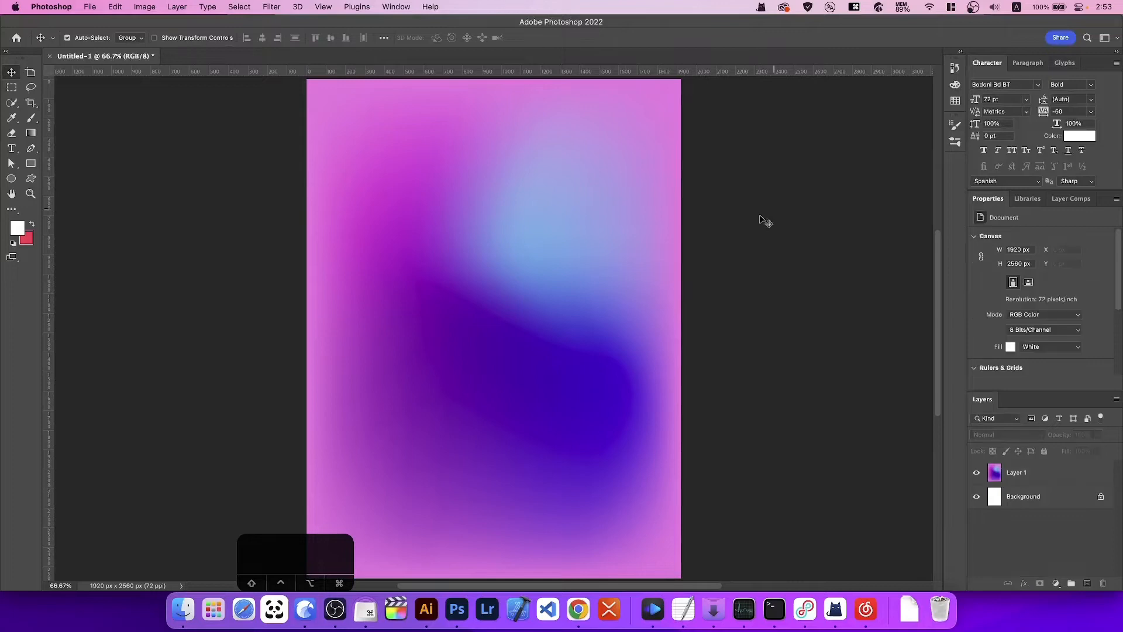
# Step: Select the Background layer and set the foreground color to a very dark indigo close to 0e0244
pyautogui.click(1076, 499)
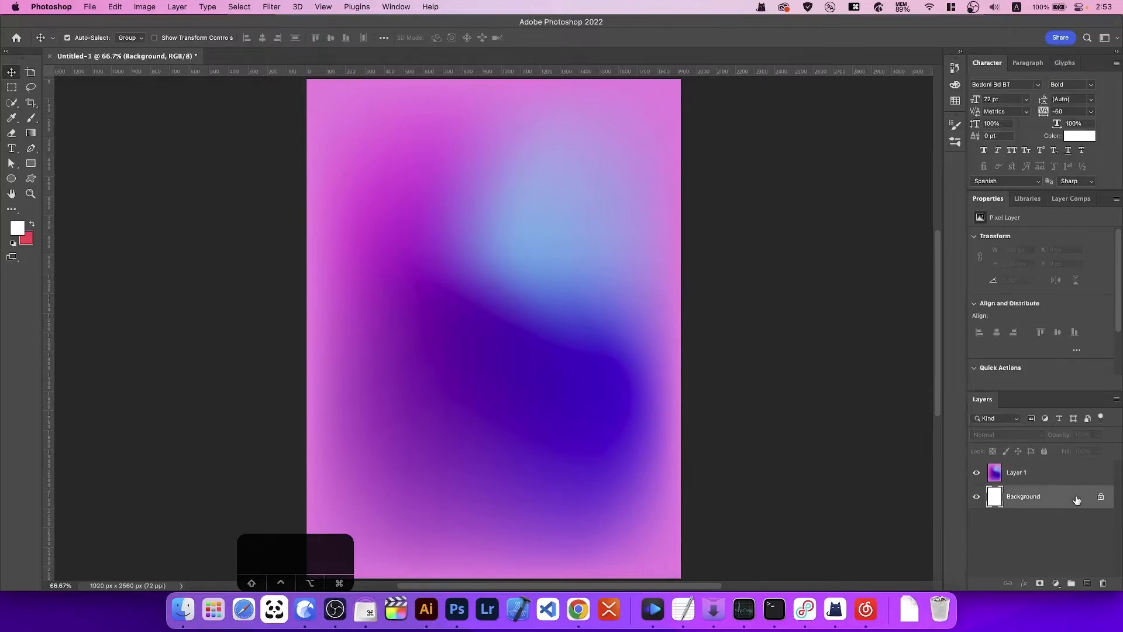
pyautogui.click(17, 229)
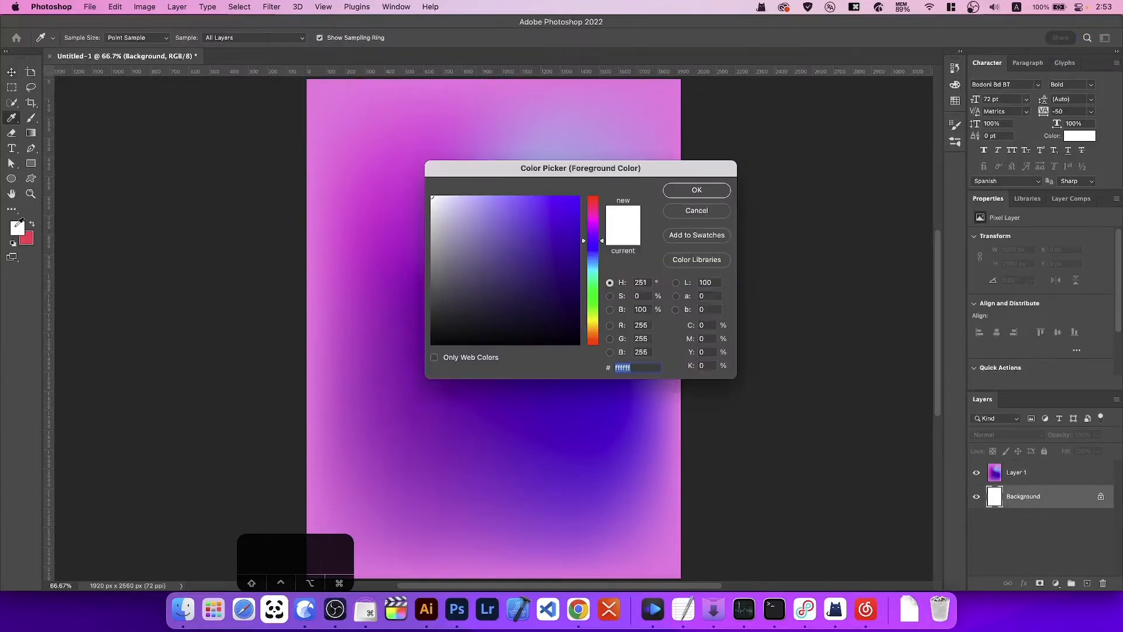
pyautogui.click(574, 305)
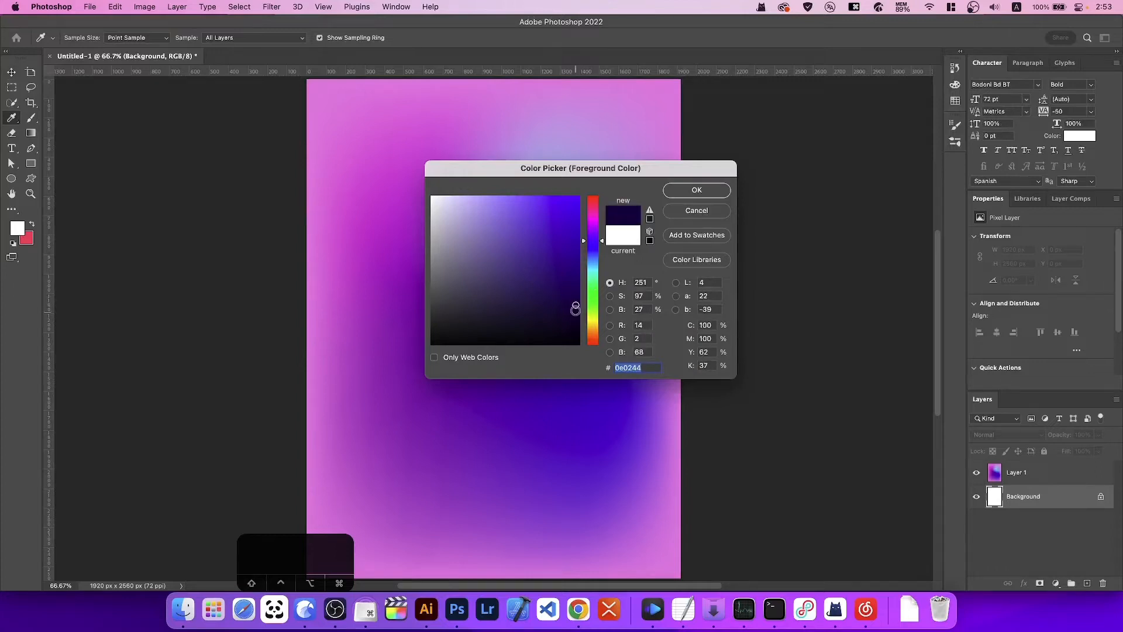
pyautogui.moveTo(576, 312); pyautogui.dragTo(580, 309)
pyautogui.click(700, 188)
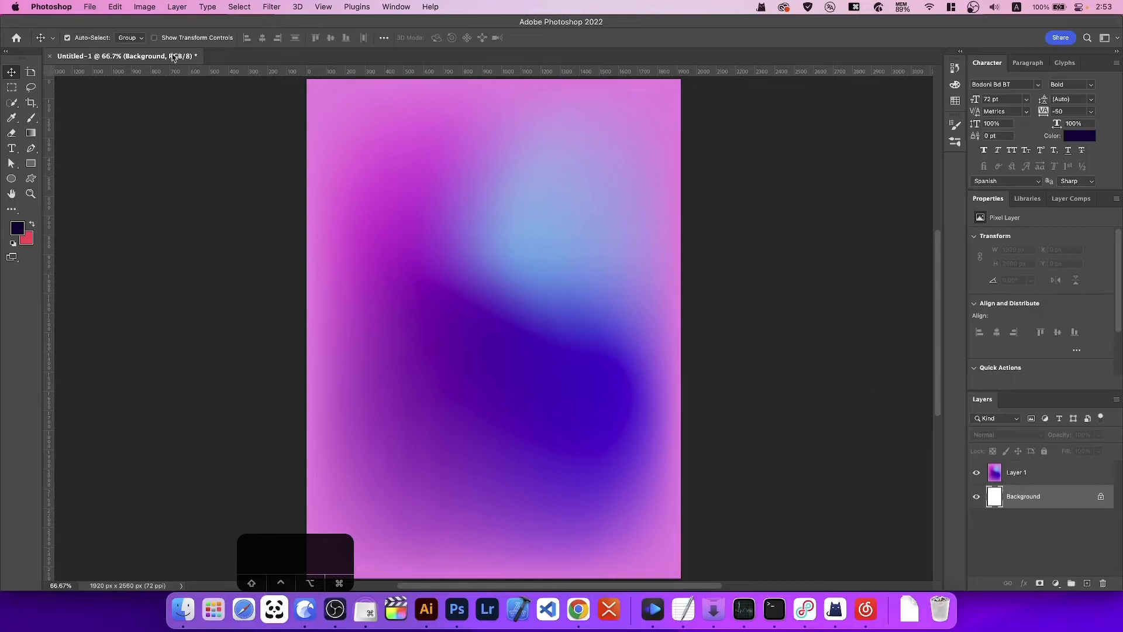
# Step: Fill the Background layer with the foreground color in Normal mode at 100% opacity
pyautogui.click(117, 7)
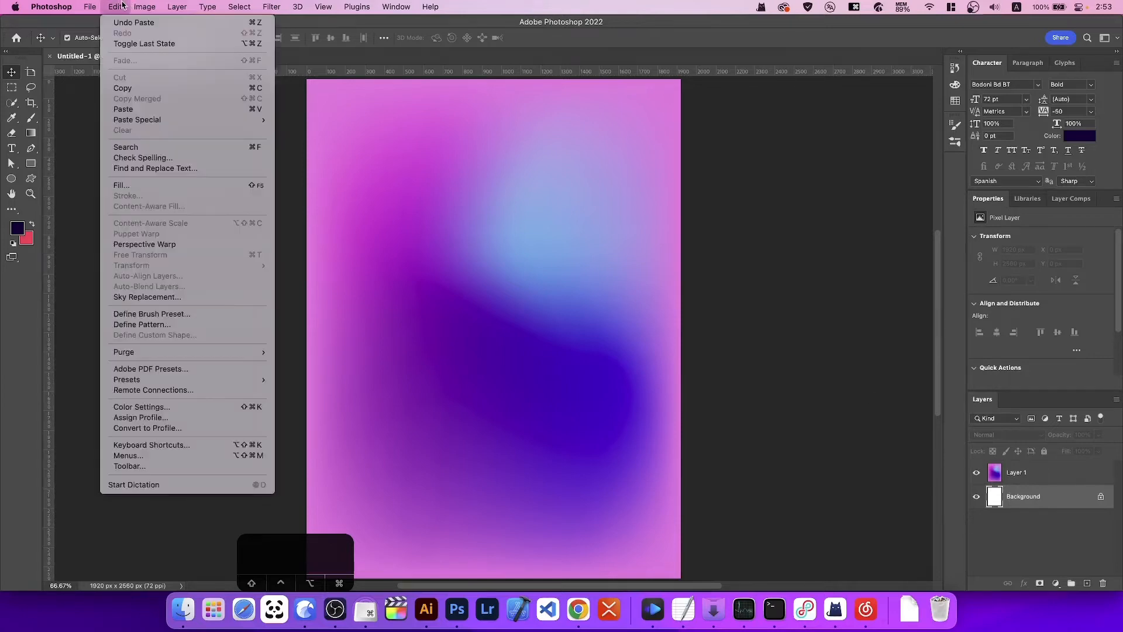
pyautogui.click(202, 184)
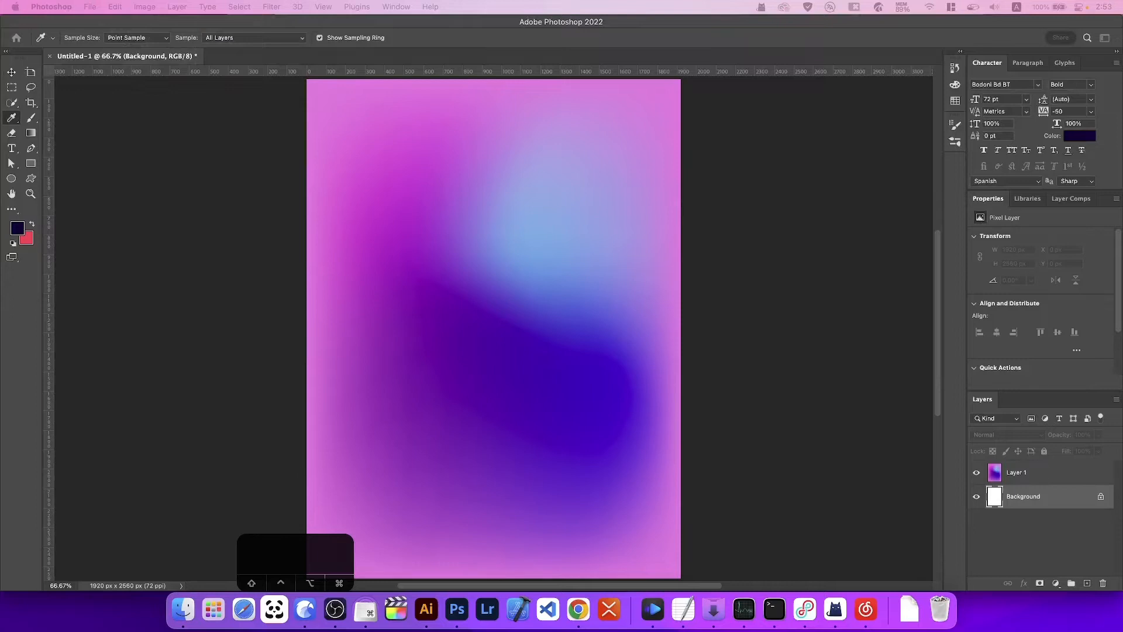
pyautogui.moveTo(698, 112); pyautogui.dragTo(709, 185)
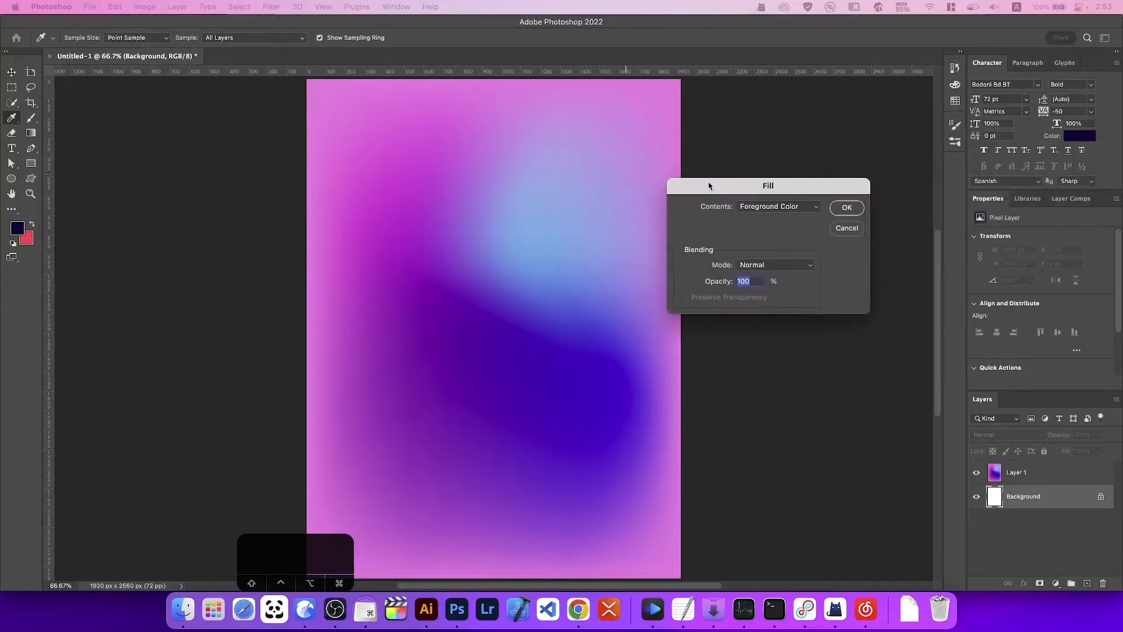
pyautogui.click(846, 208)
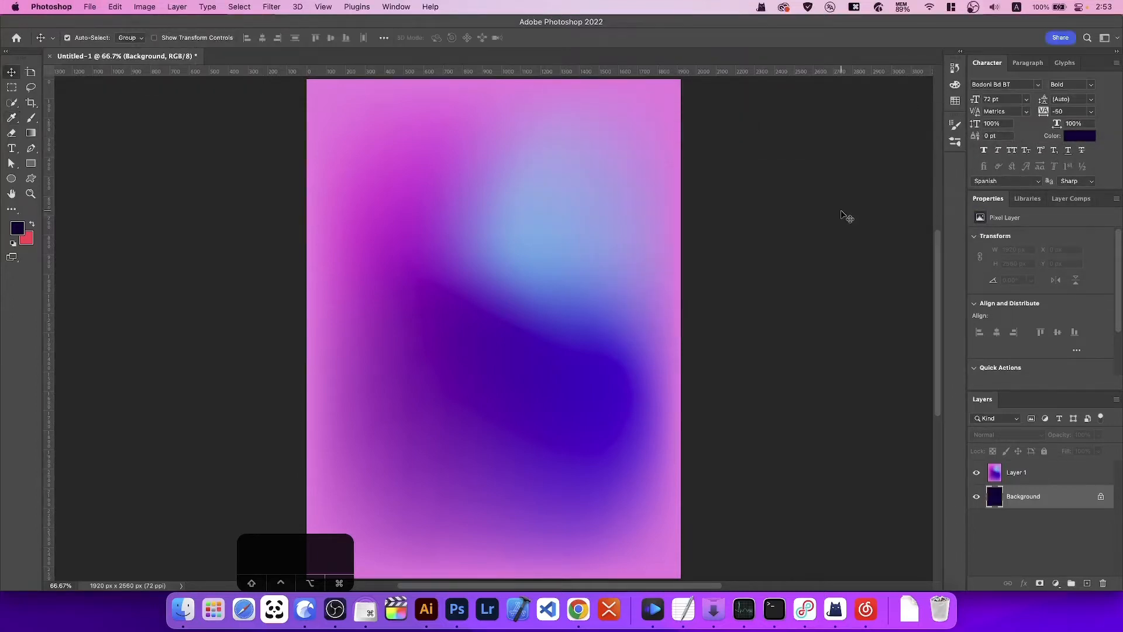
# Step: Set the blending mode of the gradient layer, Layer 1, to Divide
pyautogui.click(1051, 477)
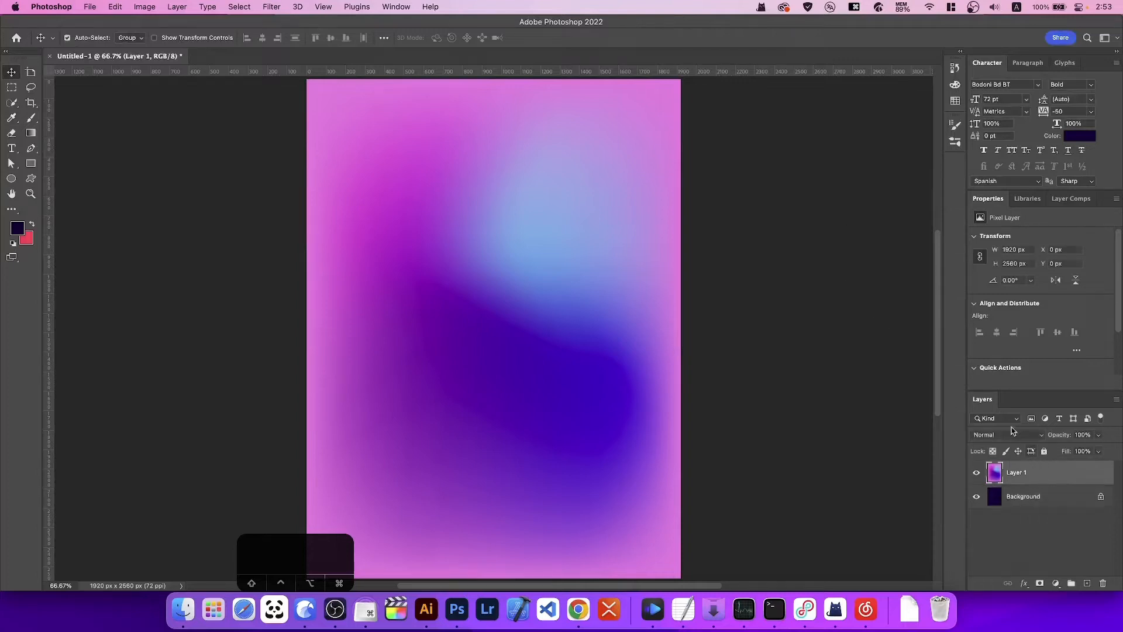
pyautogui.click(1041, 436)
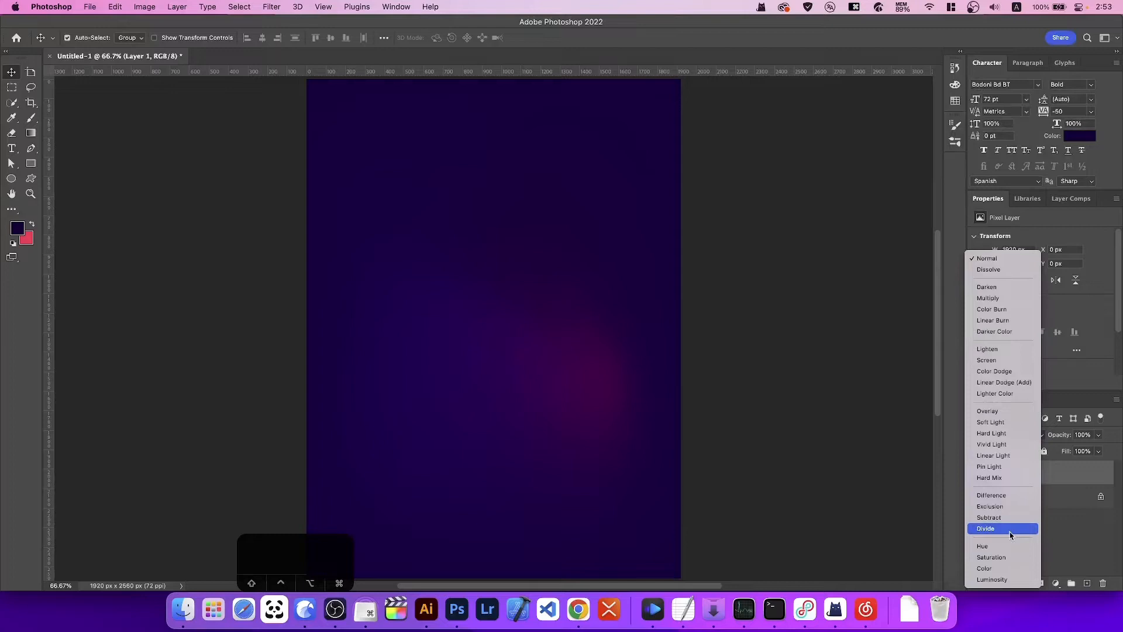
pyautogui.click(1011, 536)
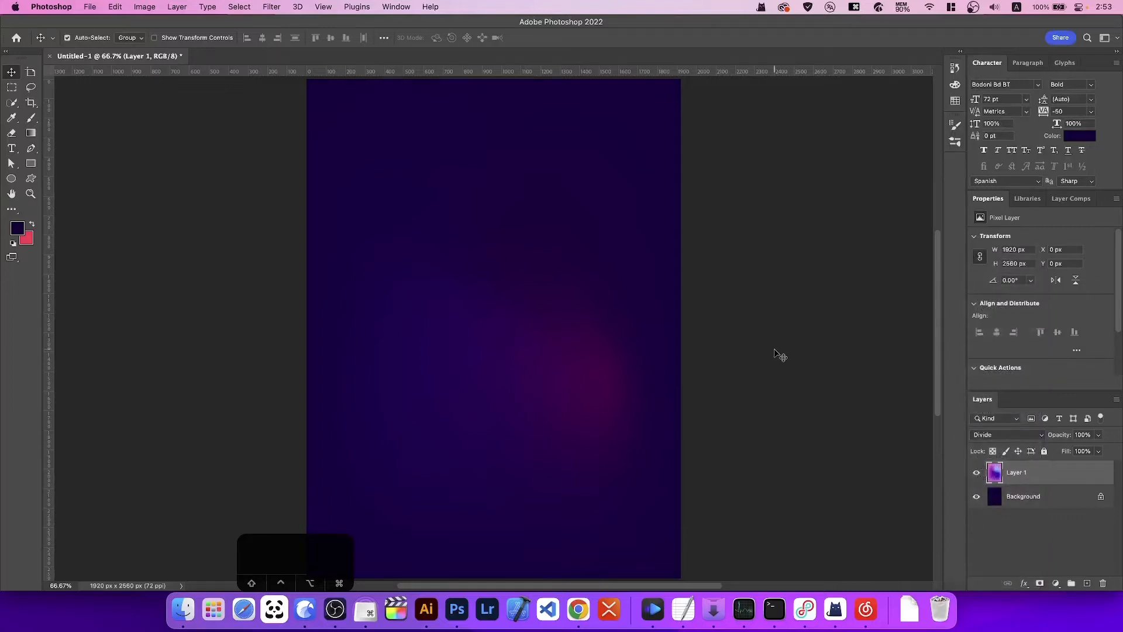
pyautogui.click(757, 358)
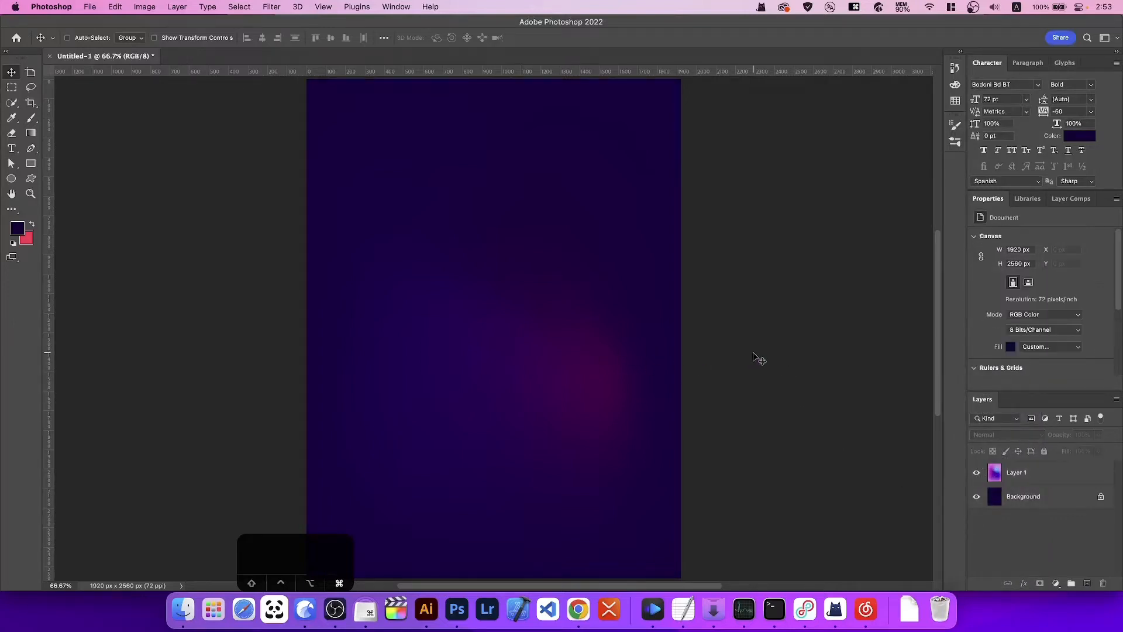
# Step: Rotate the gradient layer 180° with Free Transform and commit the transformation
pyautogui.press('super+minus')
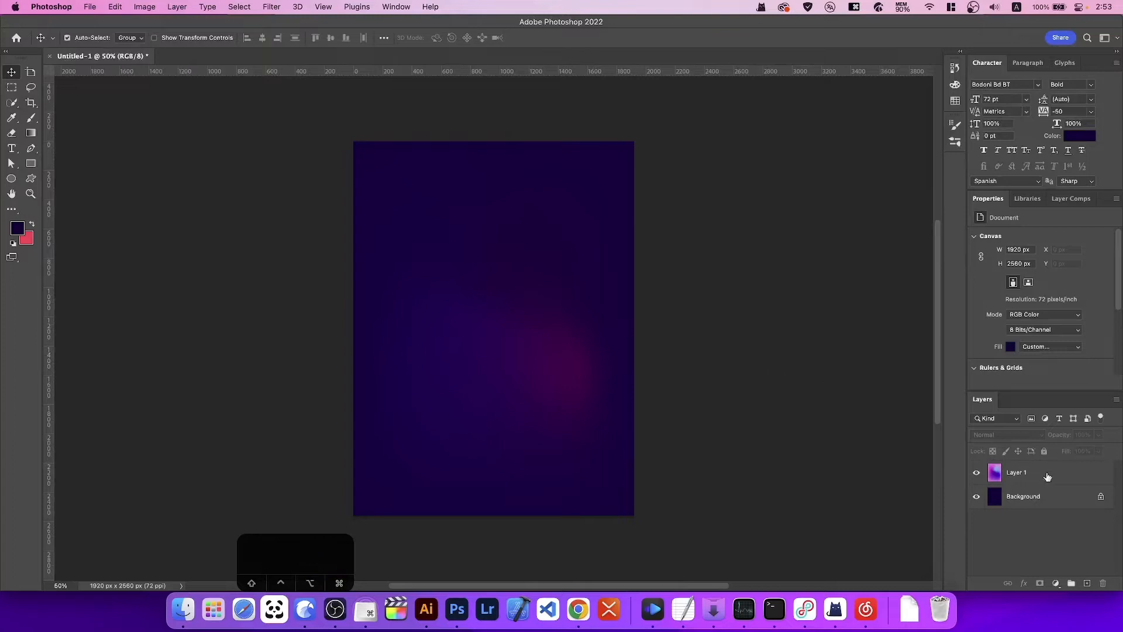
pyautogui.click(1063, 479)
pyautogui.press('super+t')
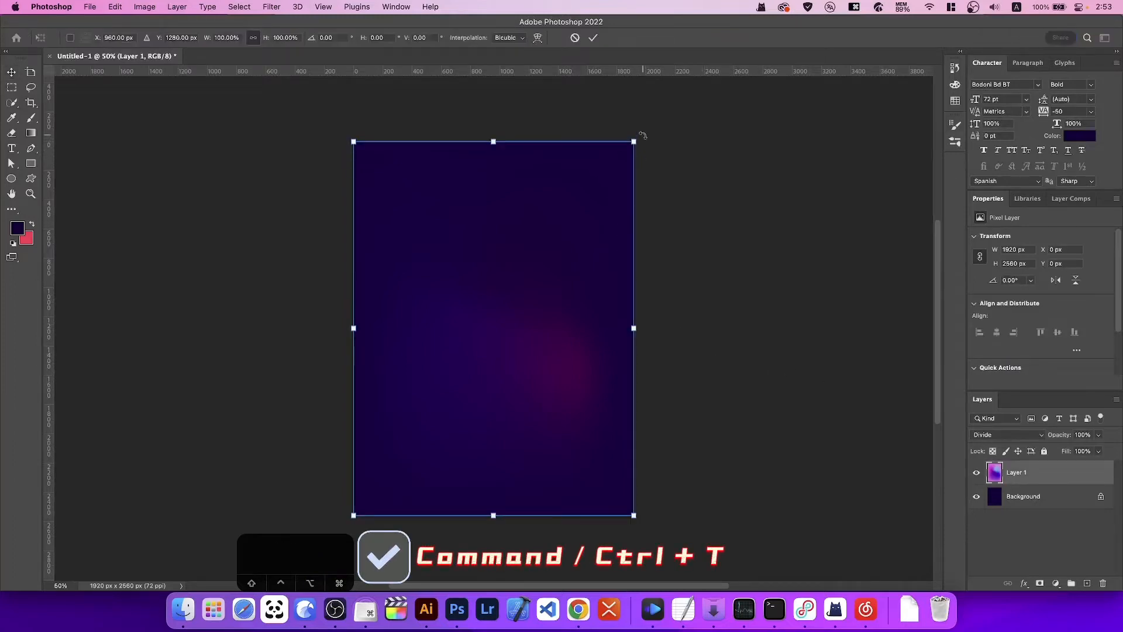
pyautogui.moveTo(641, 136); pyautogui.dragTo(388, 466)
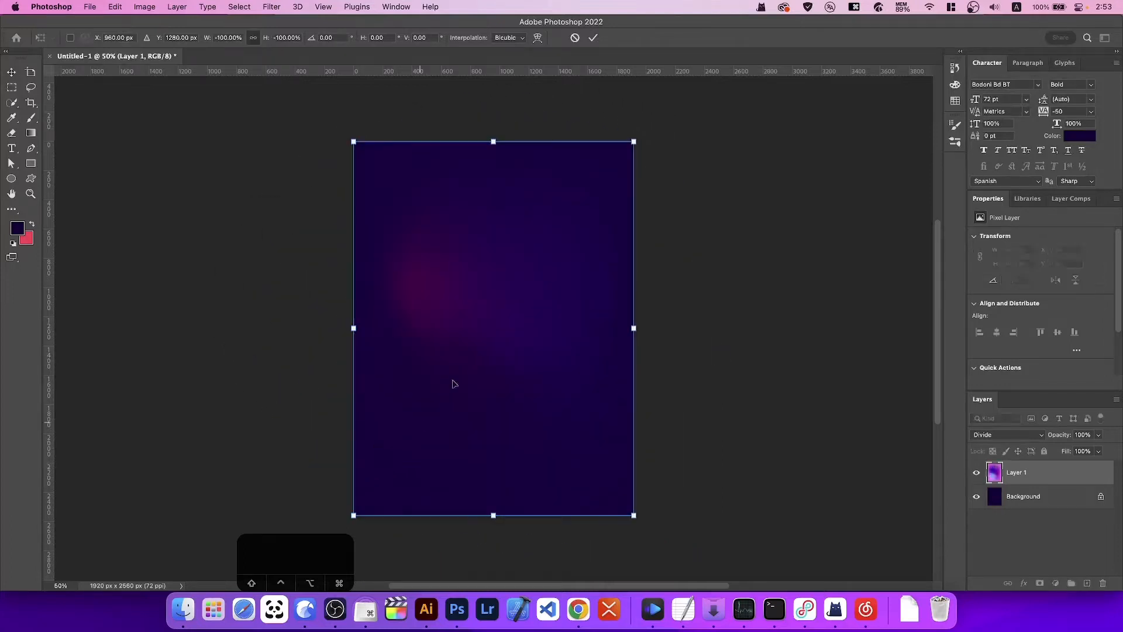
pyautogui.click(593, 38)
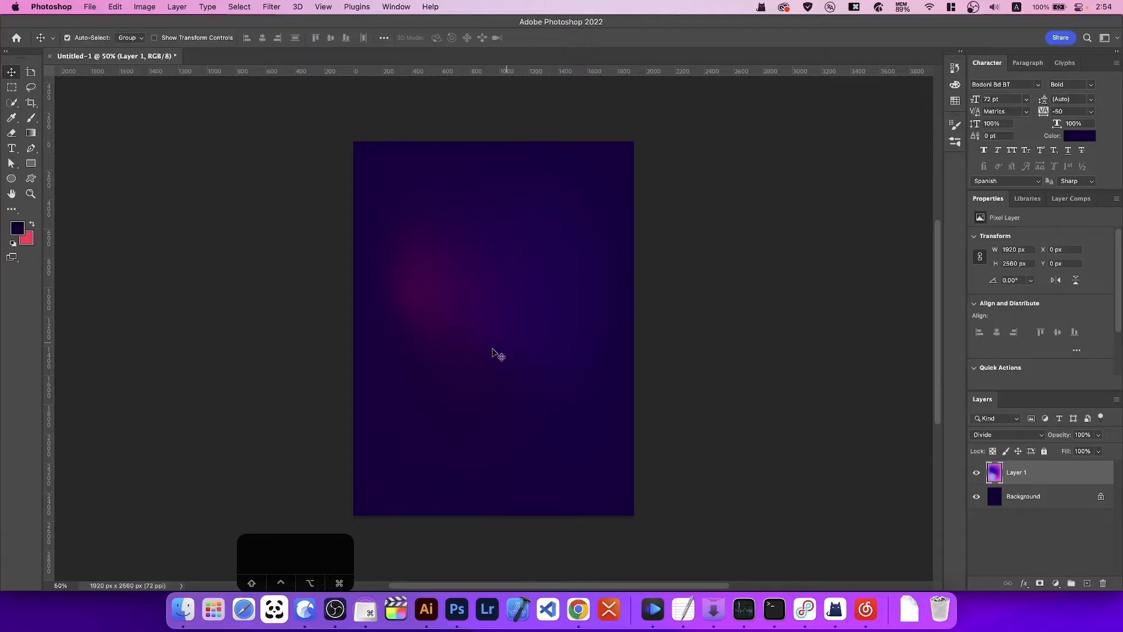
pyautogui.click(752, 310)
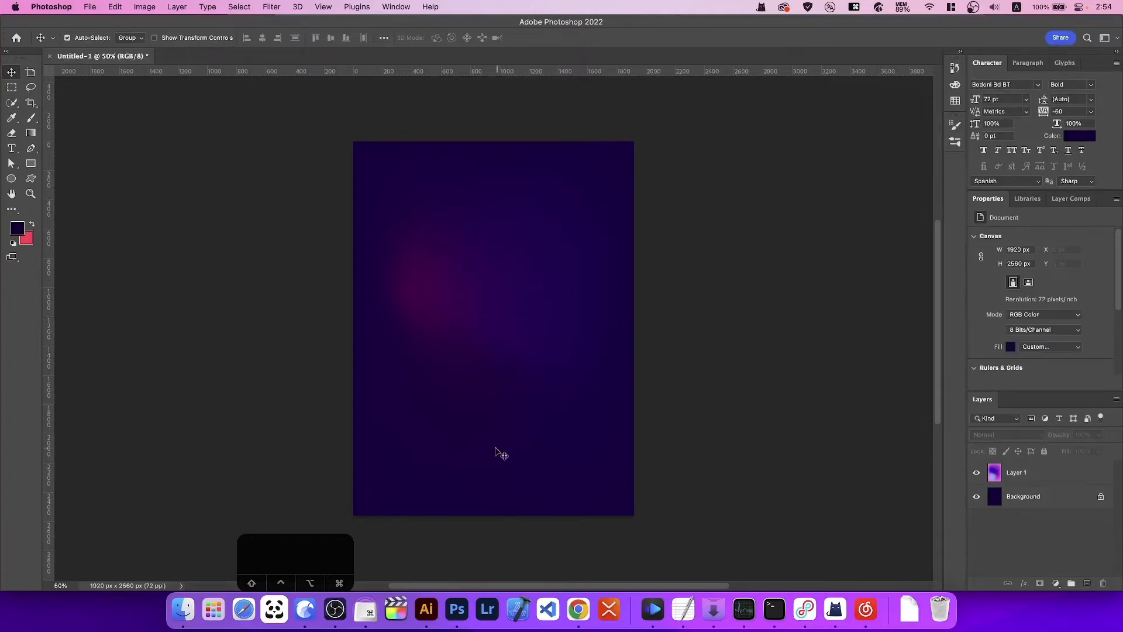
# Step: Switch to Illustrator, copy the white line sphere group, and return to Photoshop
pyautogui.click(427, 608)
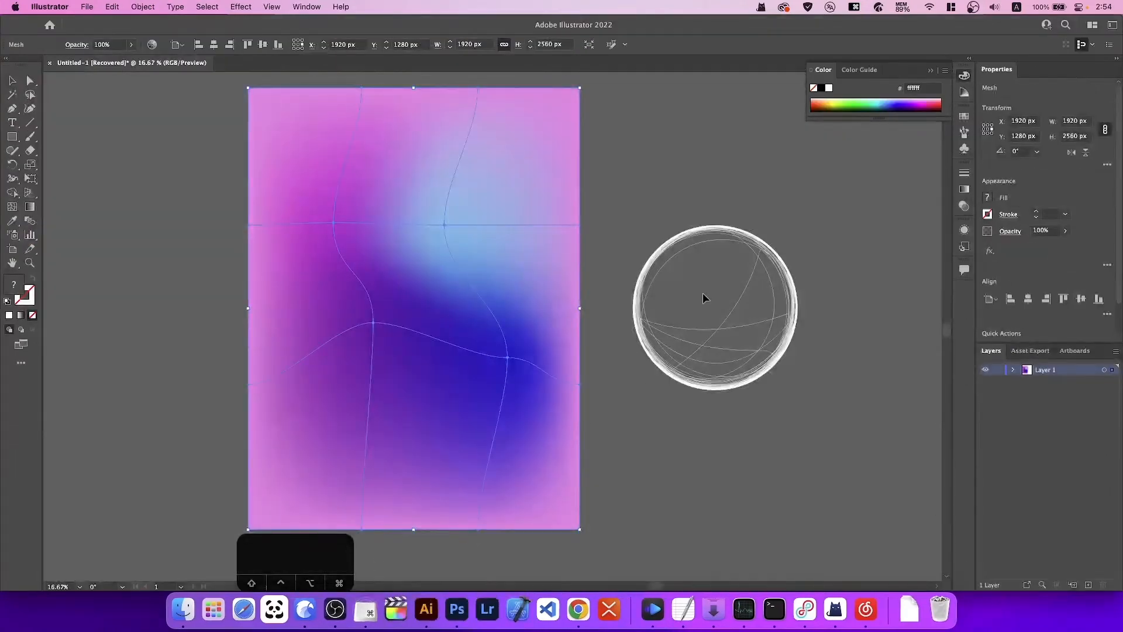
pyautogui.click(645, 333)
pyautogui.press('super+c')
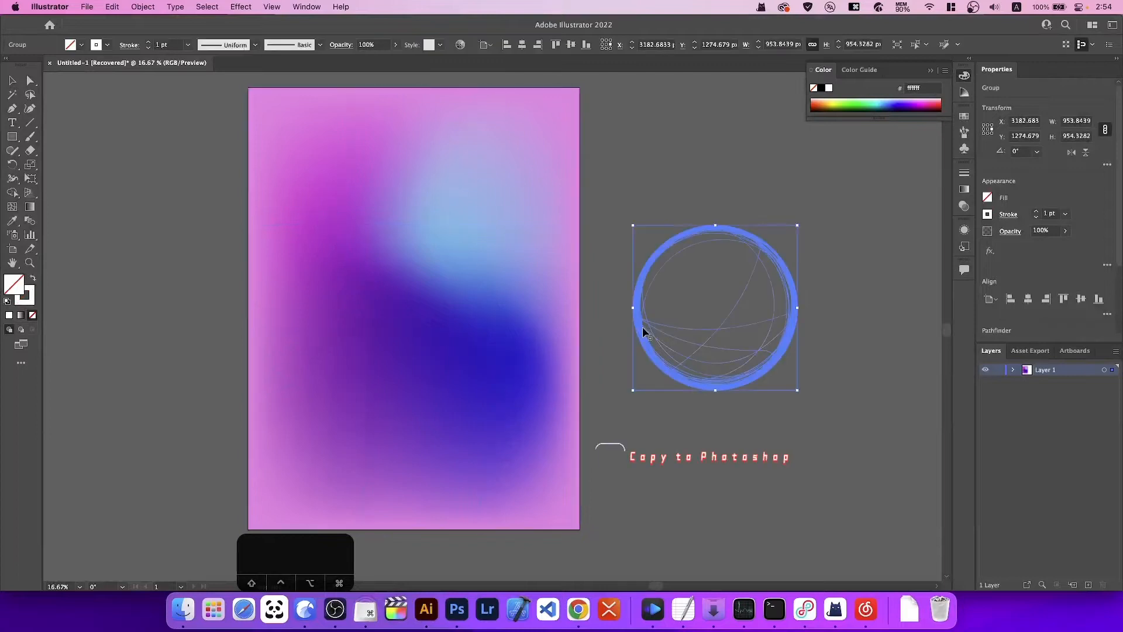
pyautogui.press('super+c')
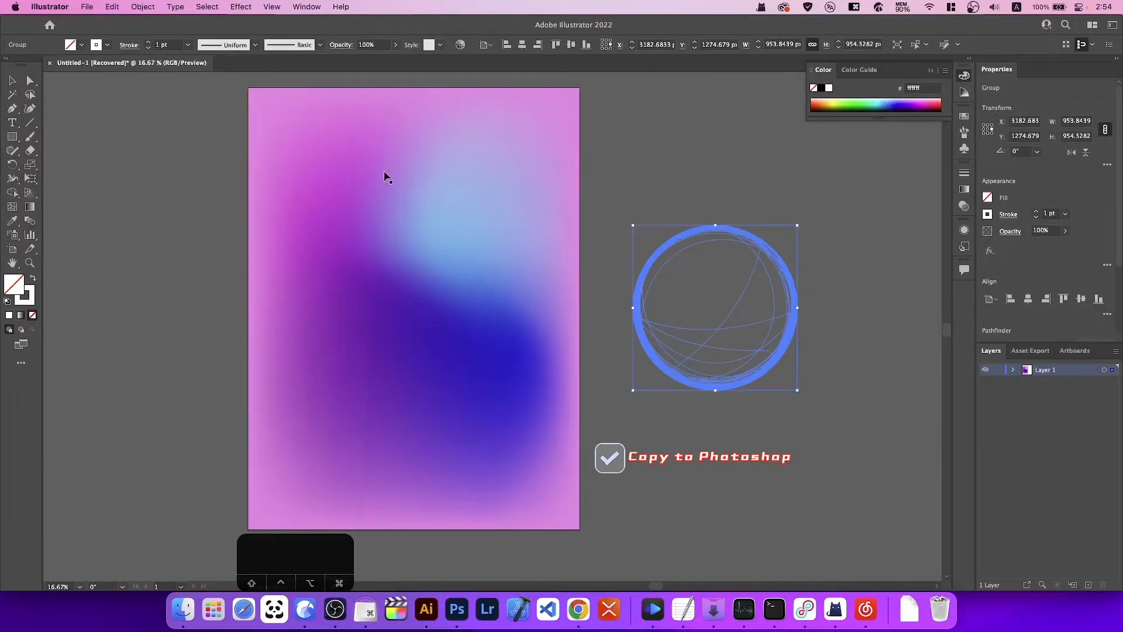
pyautogui.click(457, 607)
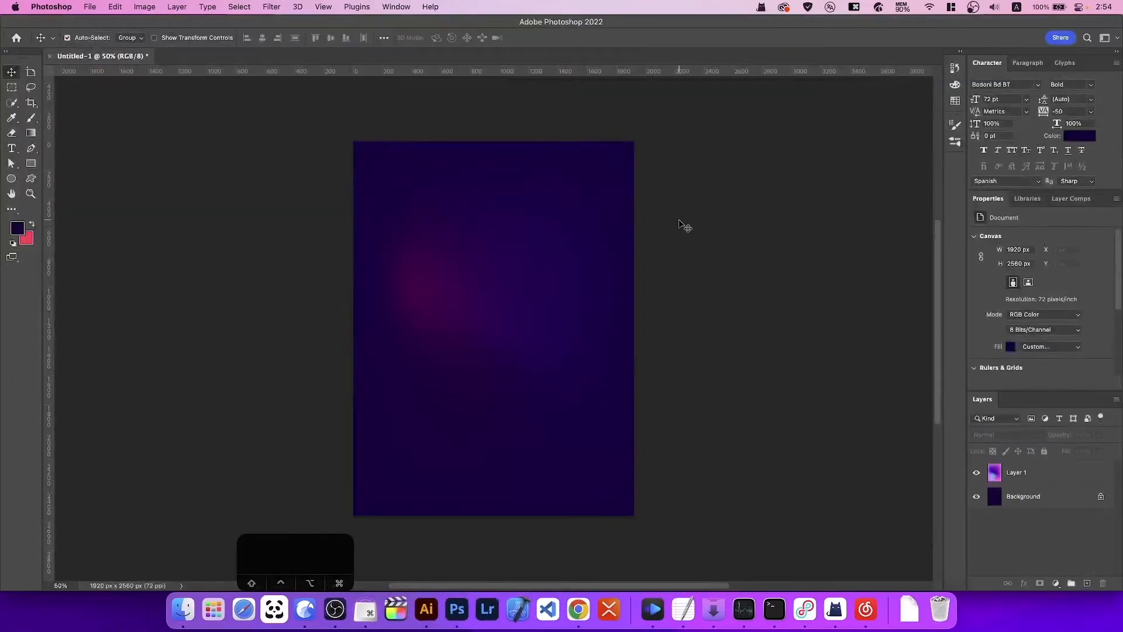
# Step: Paste the sphere as pixels at the center of the canvas and commit its placement
pyautogui.press('super+v')
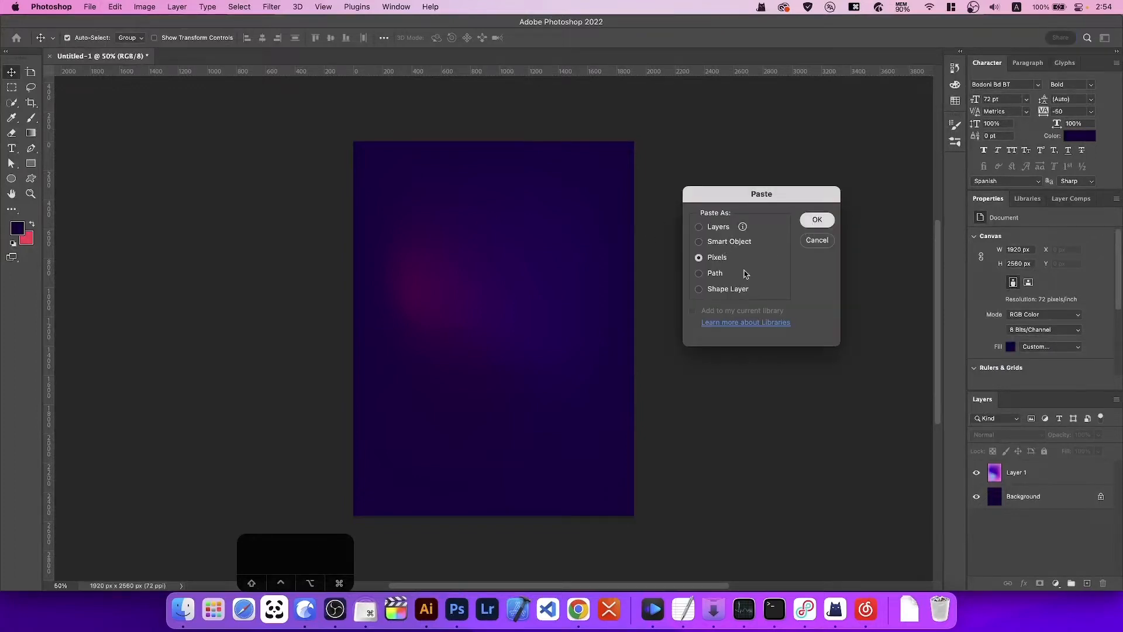
pyautogui.press('Return')
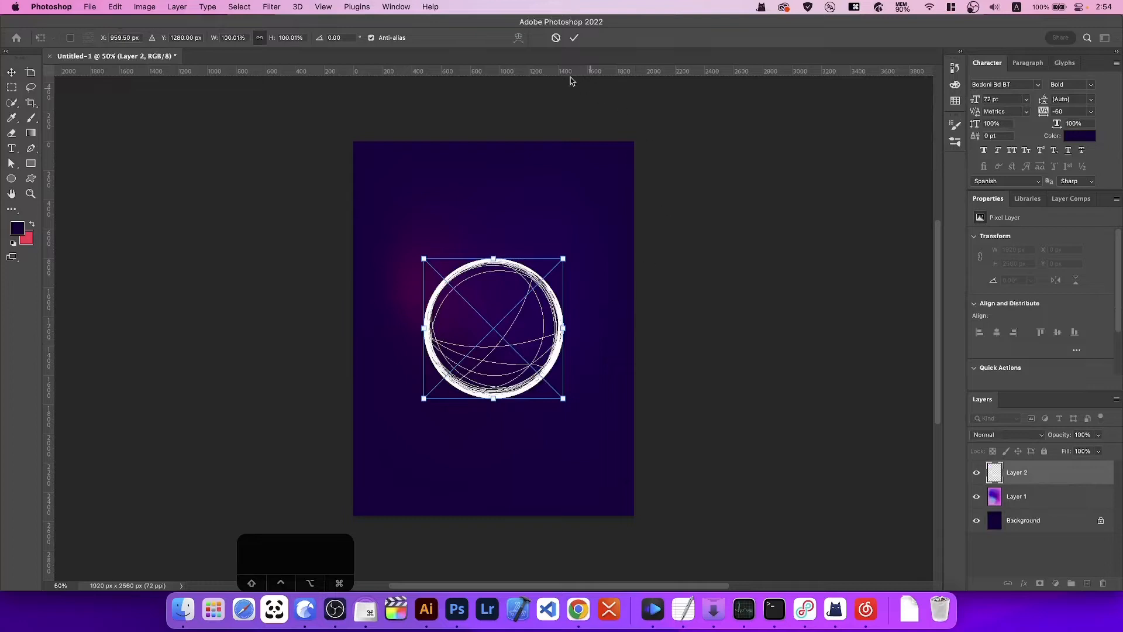
pyautogui.click(574, 37)
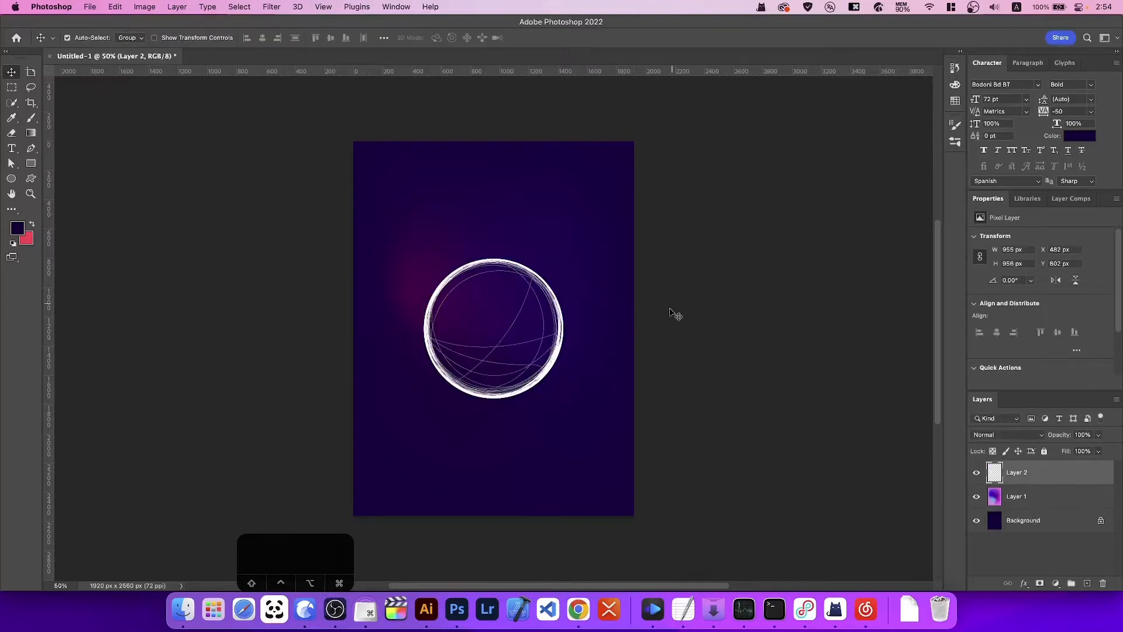
pyautogui.click(705, 326)
pyautogui.press('super+equal')
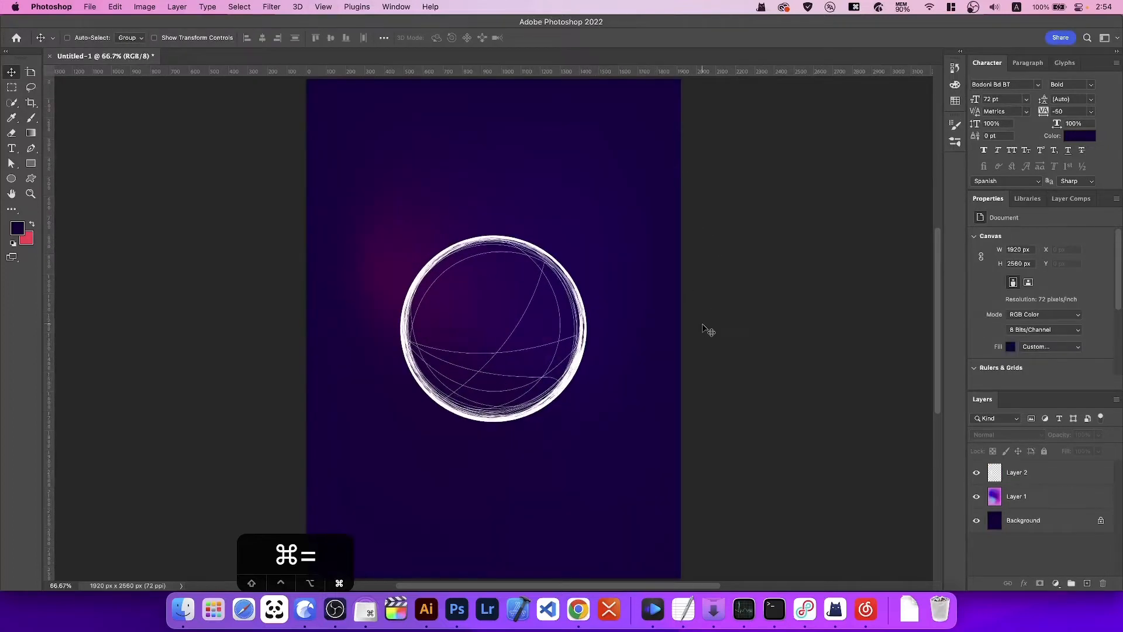
pyautogui.press('space')
pyautogui.moveTo(597, 308); pyautogui.dragTo(731, 267)
pyautogui.press('super+z')
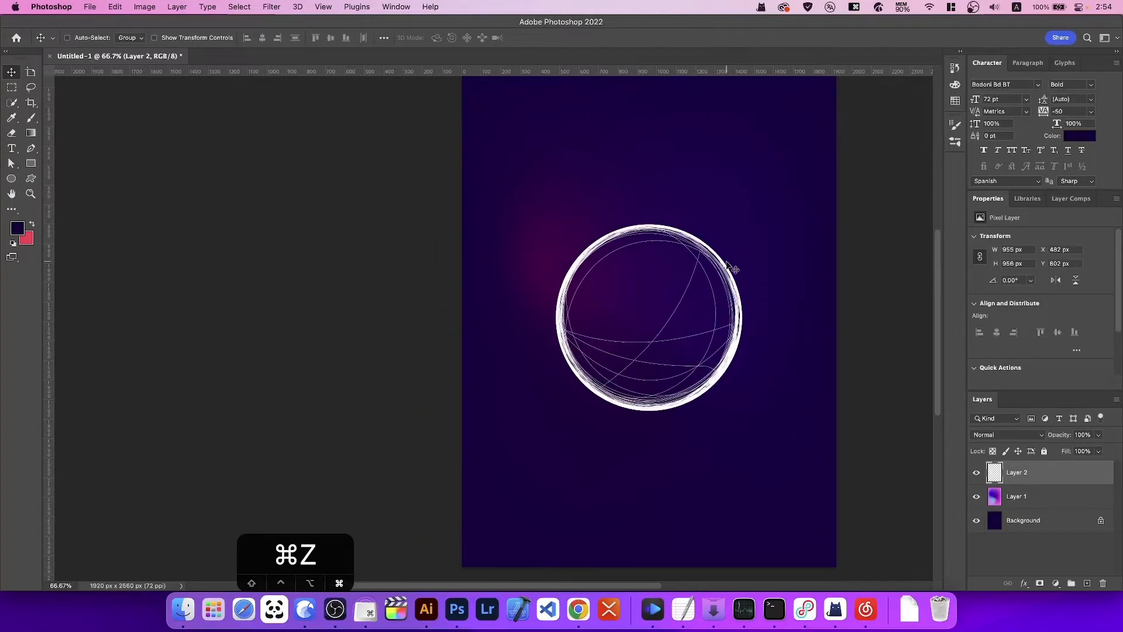
pyautogui.press('super+minus')
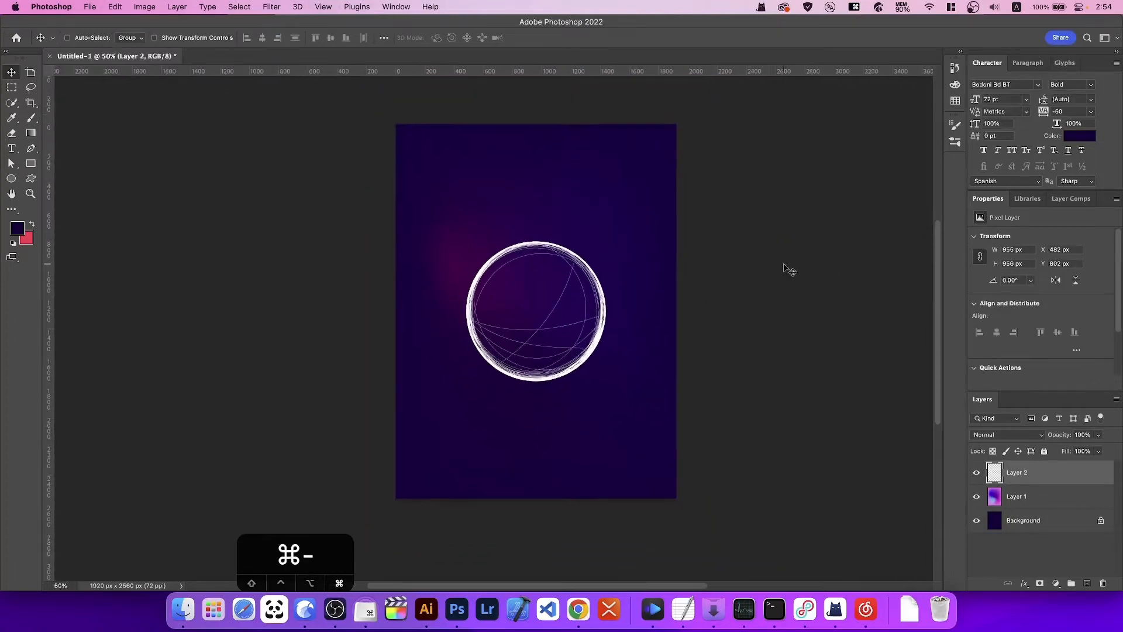
pyautogui.press('super+minus')
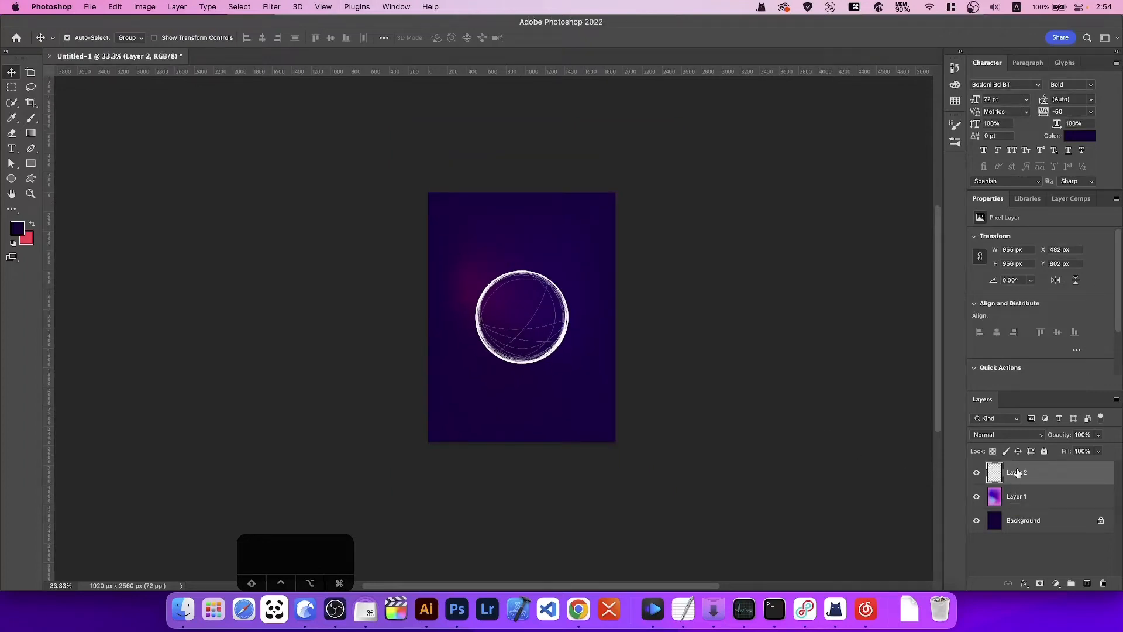
# Step: Rename the sphere layer, Layer 2, as "main shape"
pyautogui.click(711, 282)
pyautogui.click(566, 320)
pyautogui.write('main sha')
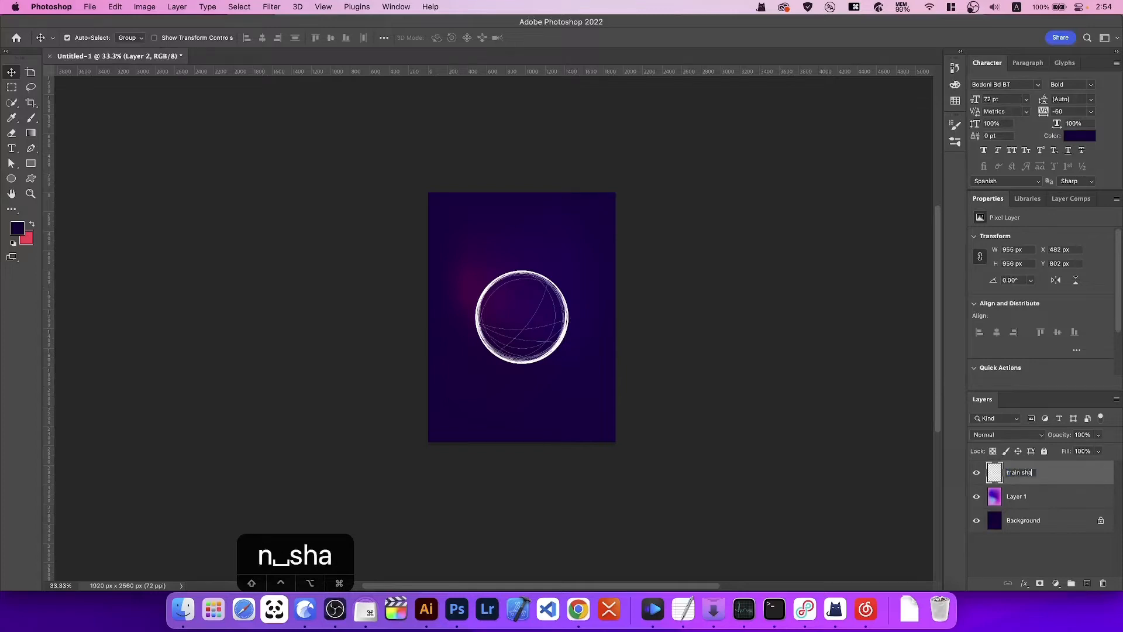
pyautogui.write('pe')
pyautogui.press('Return')
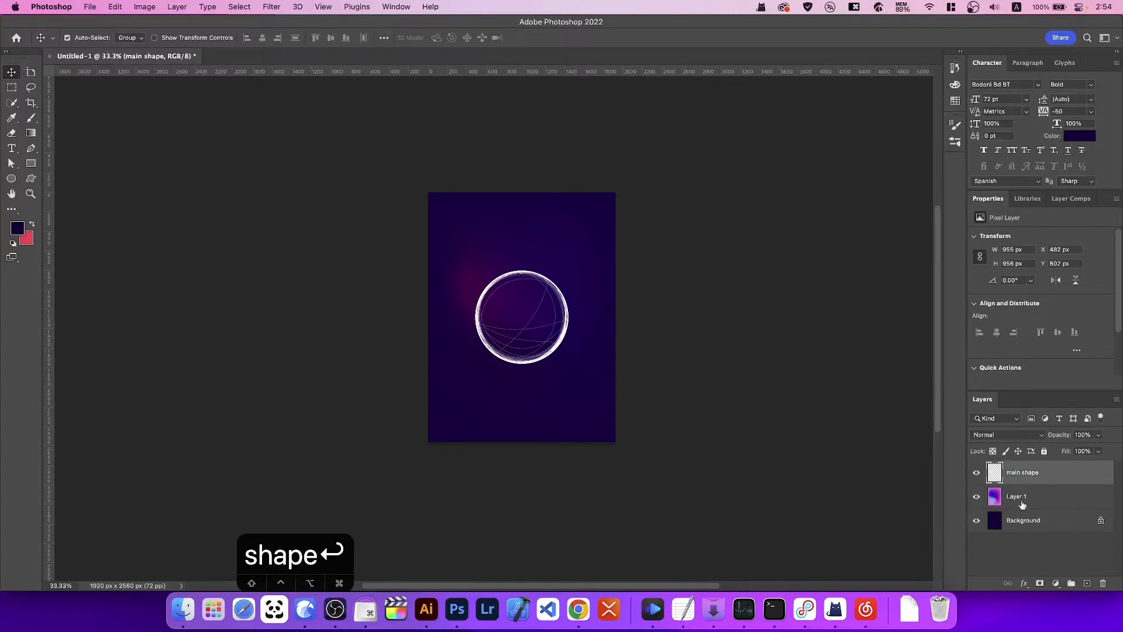
# Step: Rename the gradient layer, Layer 1, as "color bg" and toggle its visibility off and back on
pyautogui.click(1022, 505)
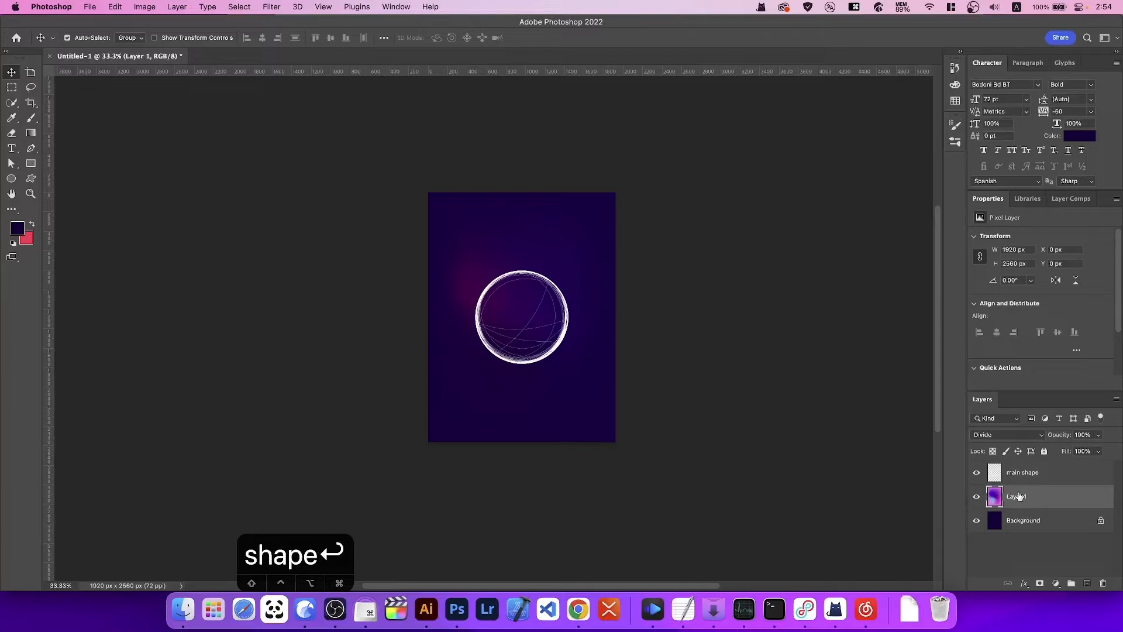
pyautogui.press('Return')
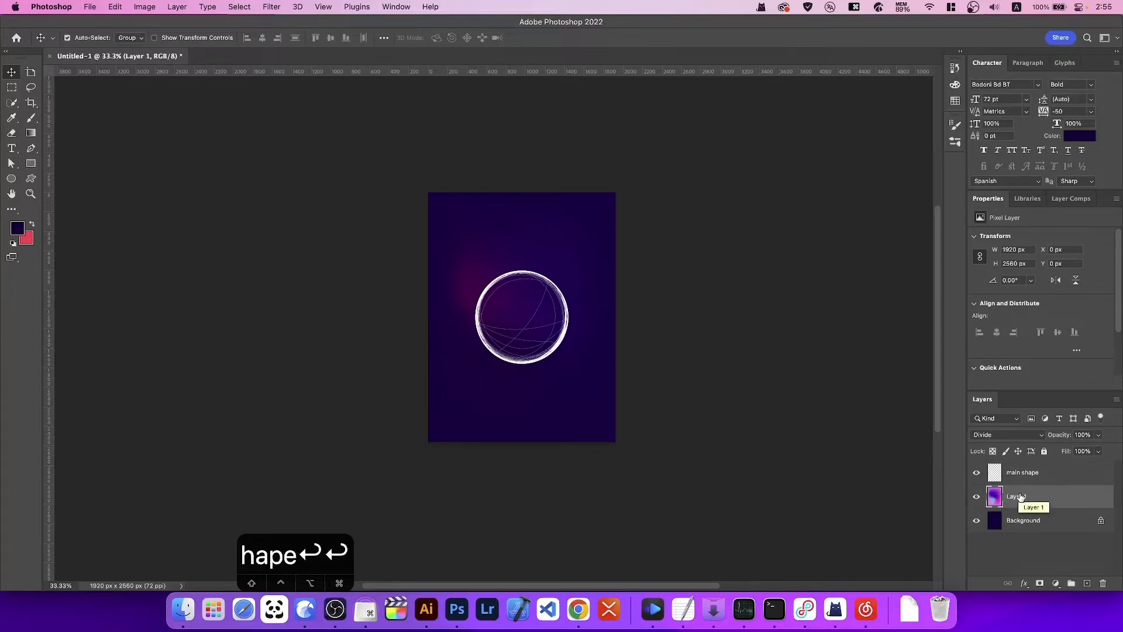
pyautogui.doubleClick(1021, 496)
pyautogui.write('color')
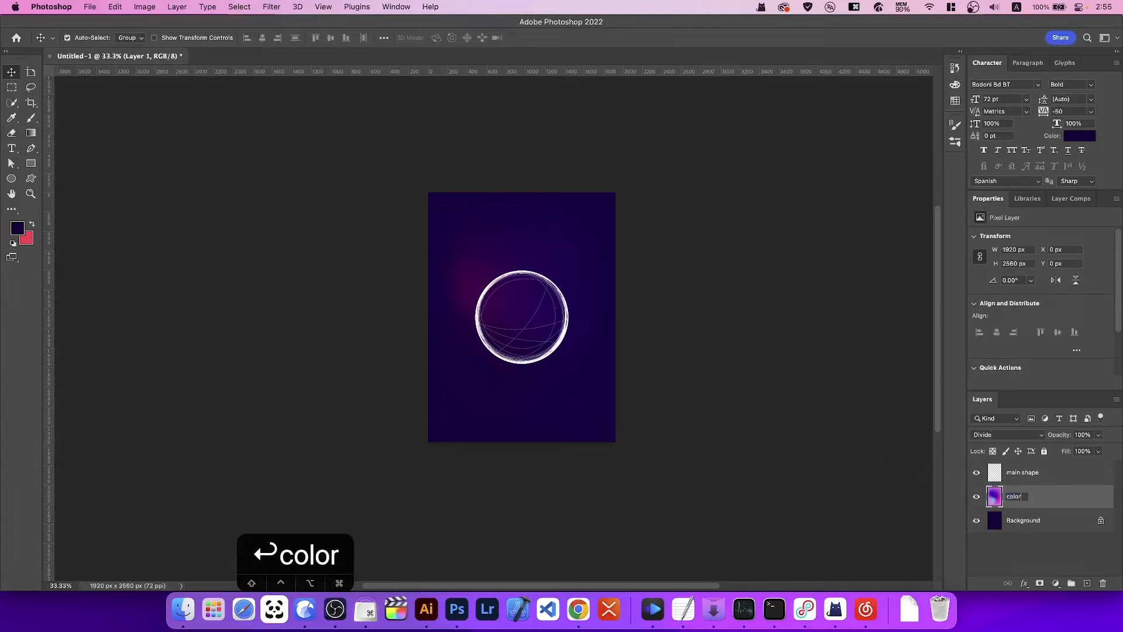
pyautogui.write(' bg')
pyautogui.press('Return')
pyautogui.click(976, 496)
pyautogui.click(976, 497)
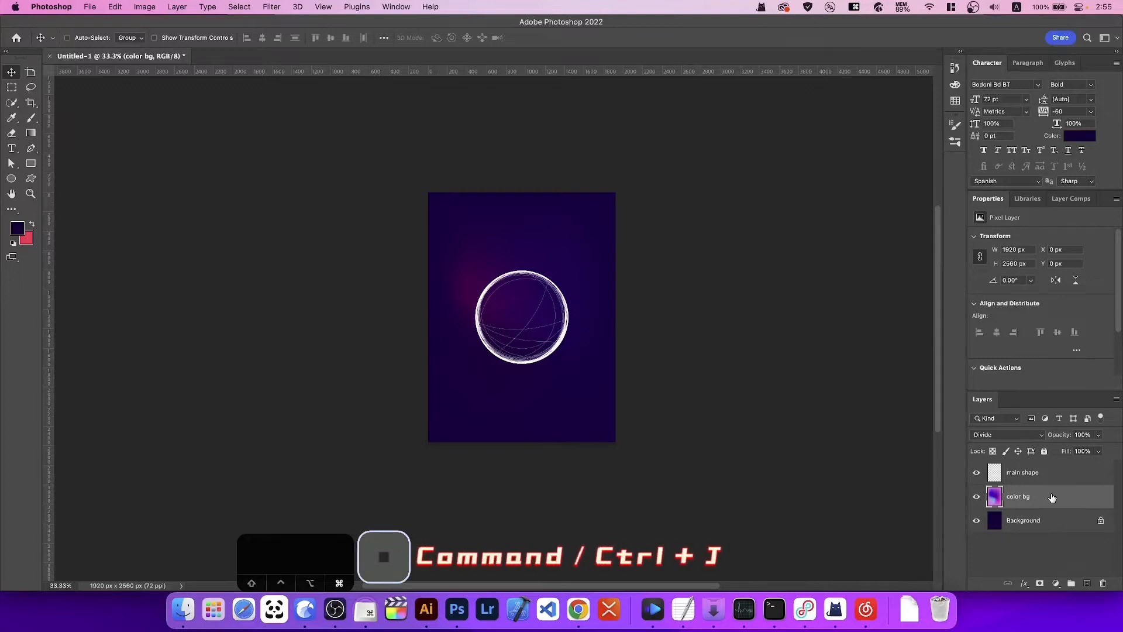
# Step: Duplicate the color bg layer, placing the copy above main shape as a clipping mask on it
pyautogui.press('cmd+j')
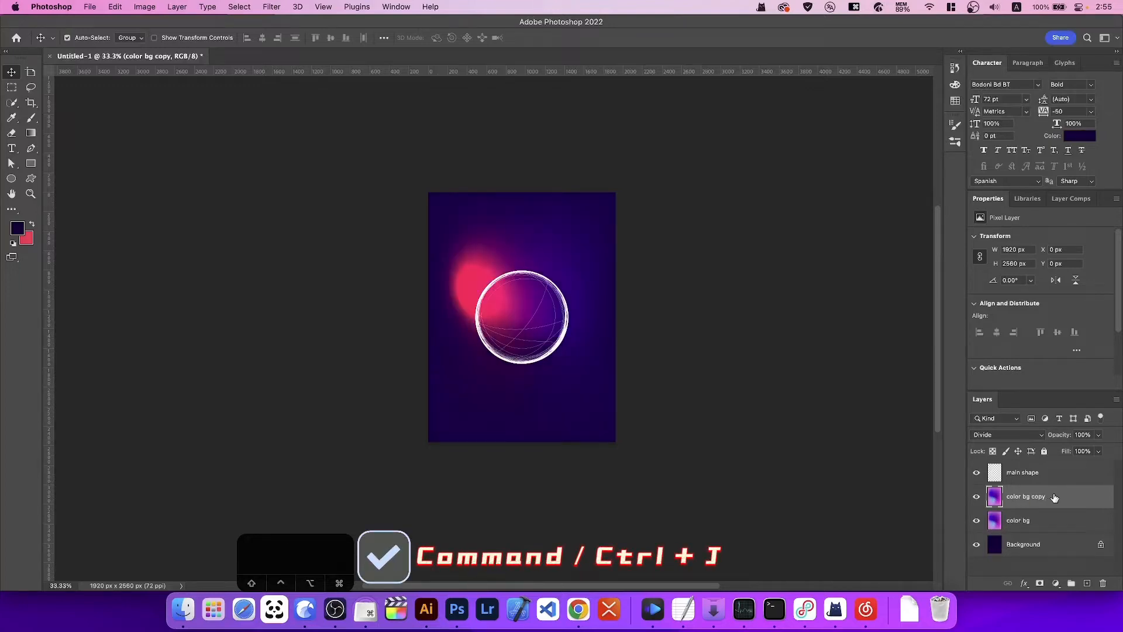
pyautogui.moveTo(1055, 497); pyautogui.dragTo(1053, 470)
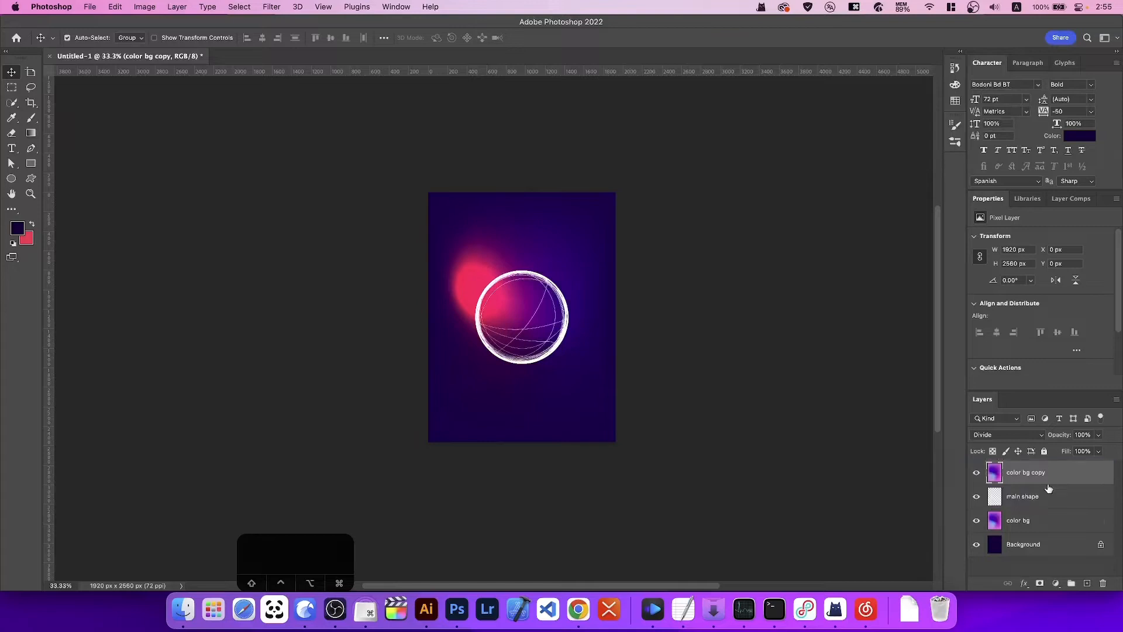
pyautogui.press('alt')
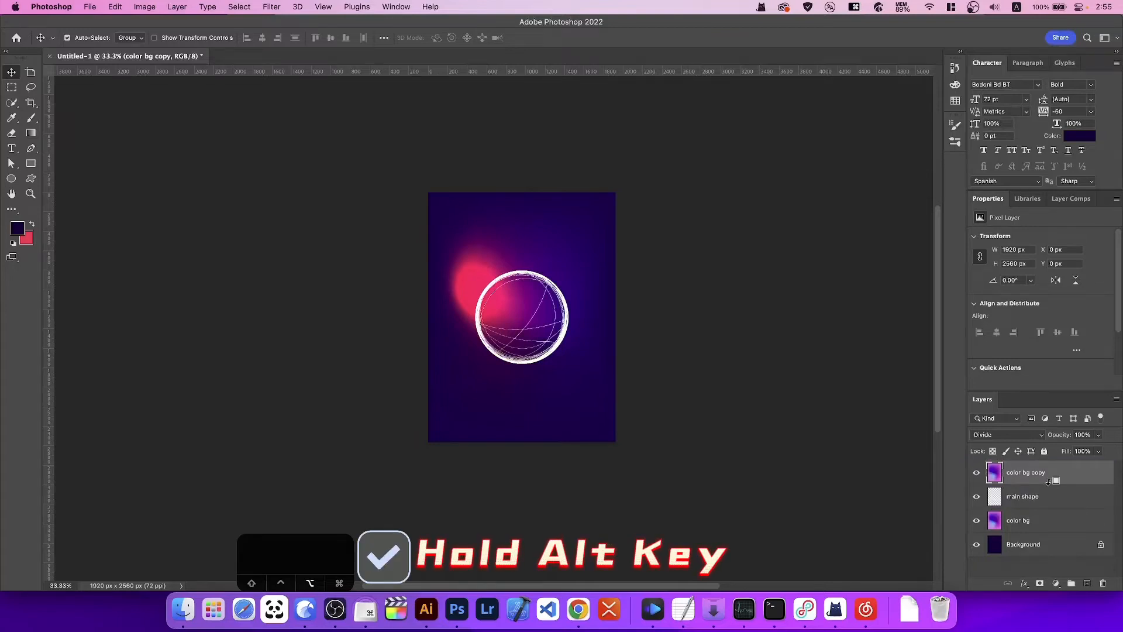
pyautogui.keyDown('alt'); pyautogui.click(1049, 481); pyautogui.keyUp('alt')
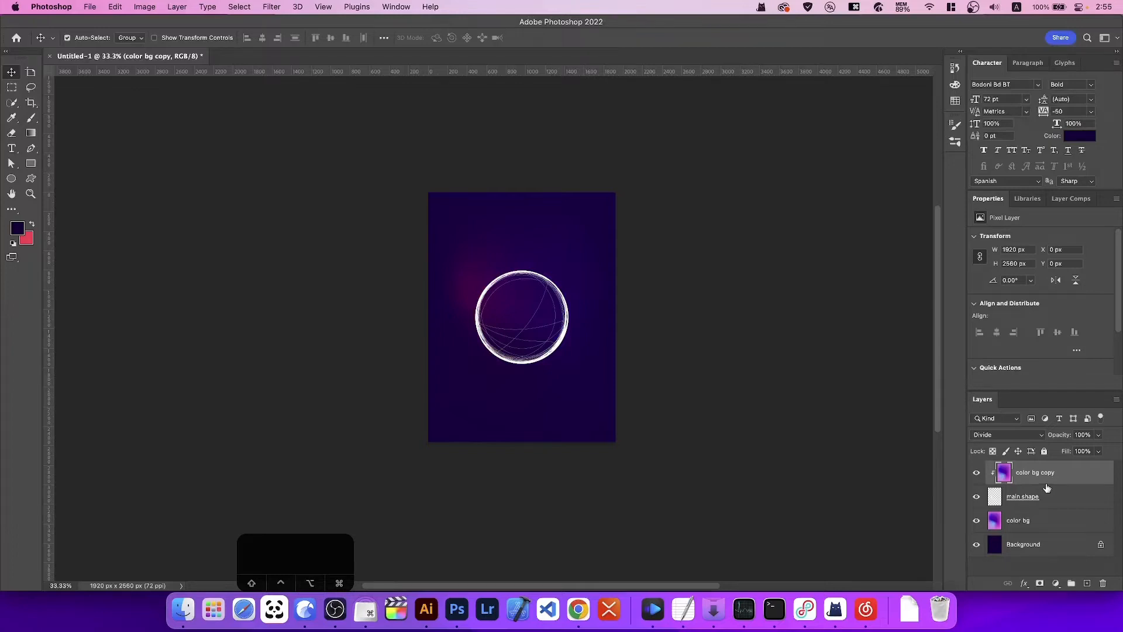
# Step: Set the blend mode of the clipped color bg copy layer to Normal
pyautogui.click(1036, 437)
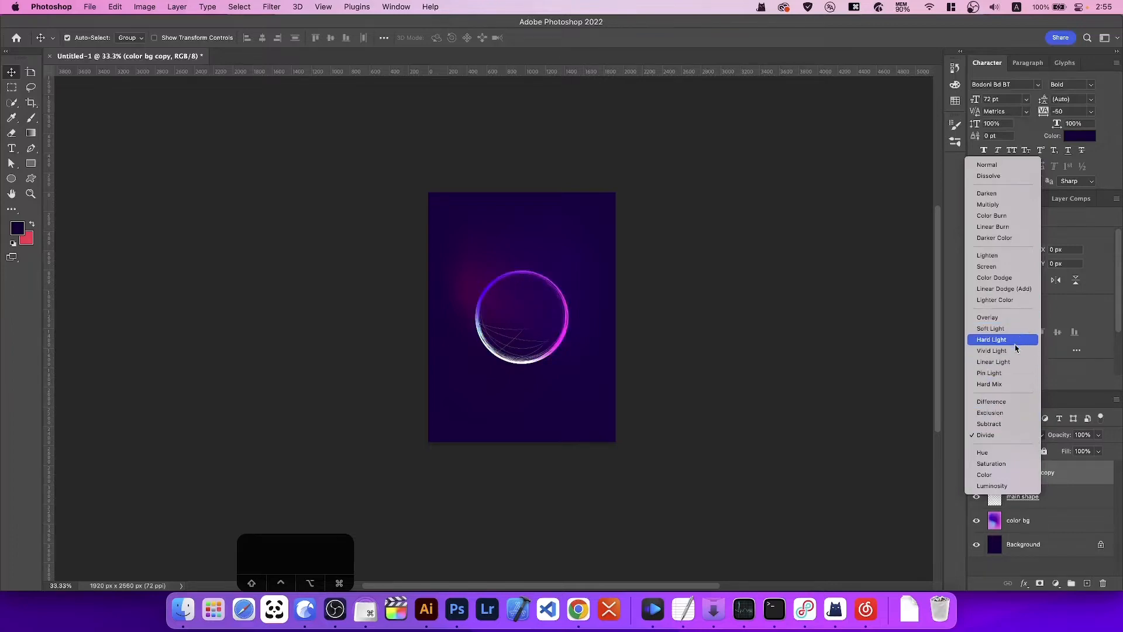
pyautogui.click(1012, 169)
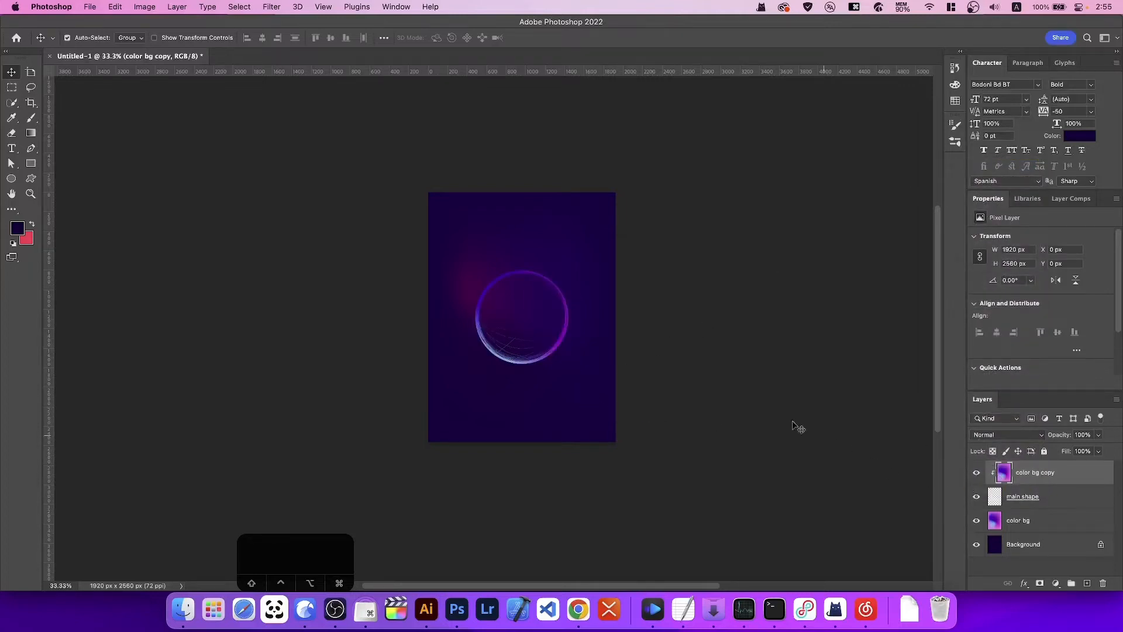
pyautogui.press('super+equal')
pyautogui.press('super+equal')
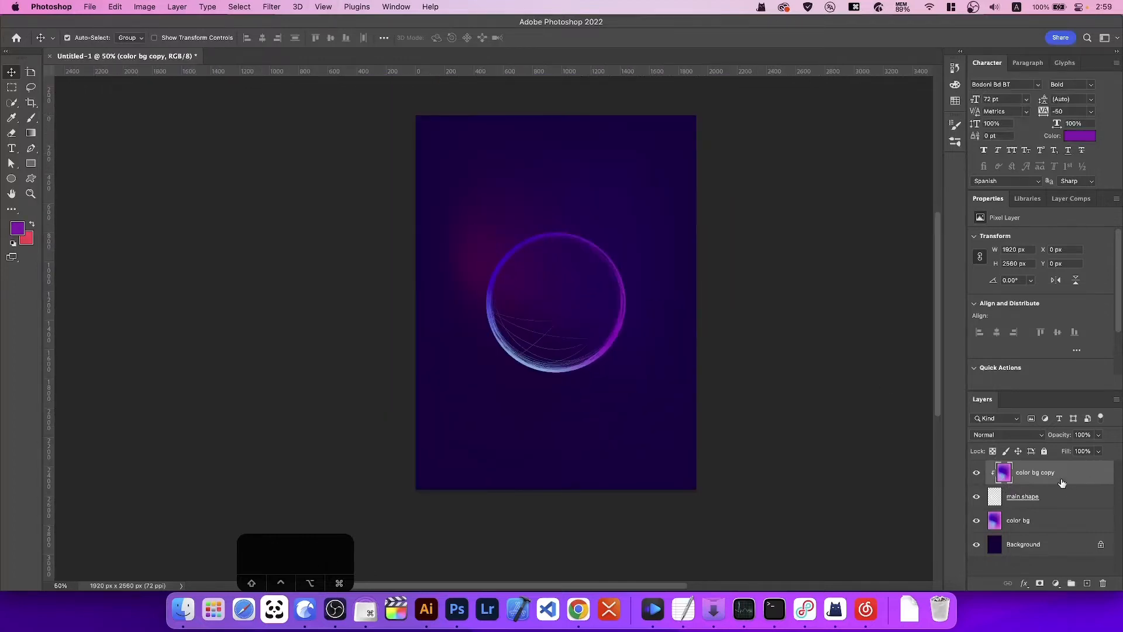
# Step: Create a new top layer named "lighter" and clip it to the main shape
pyautogui.click(1086, 583)
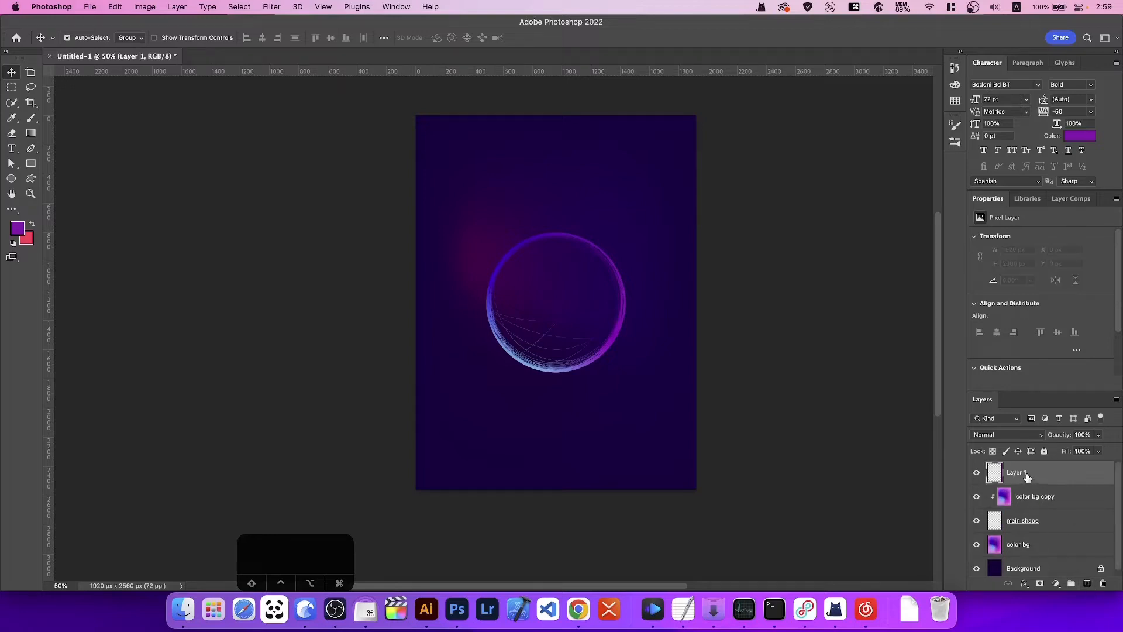
pyautogui.write('lighter')
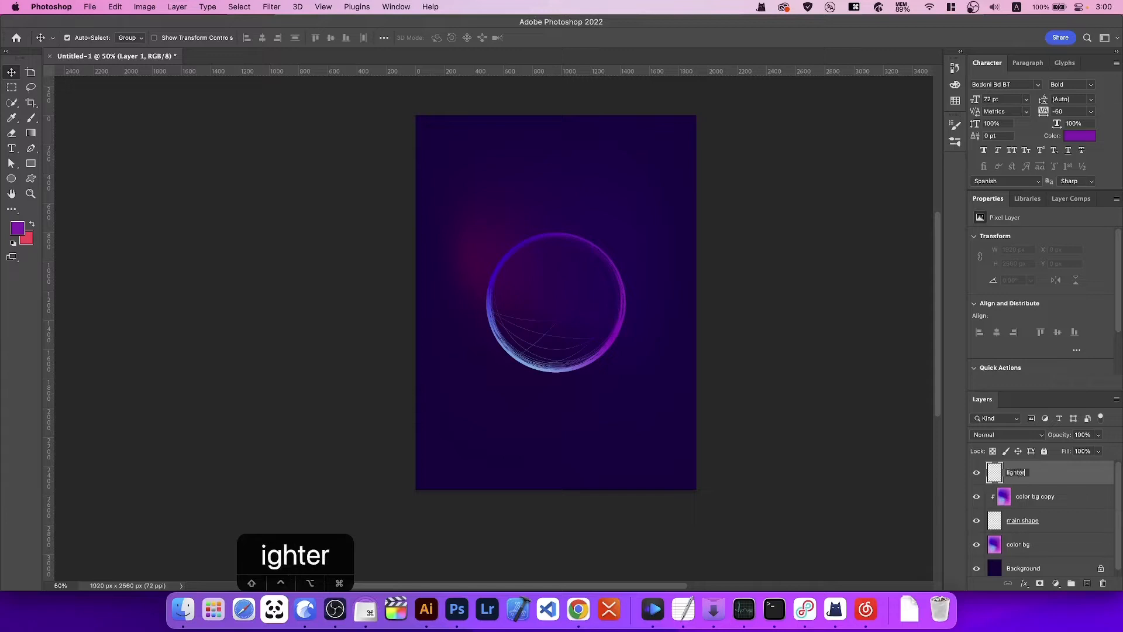
pyautogui.press('Return')
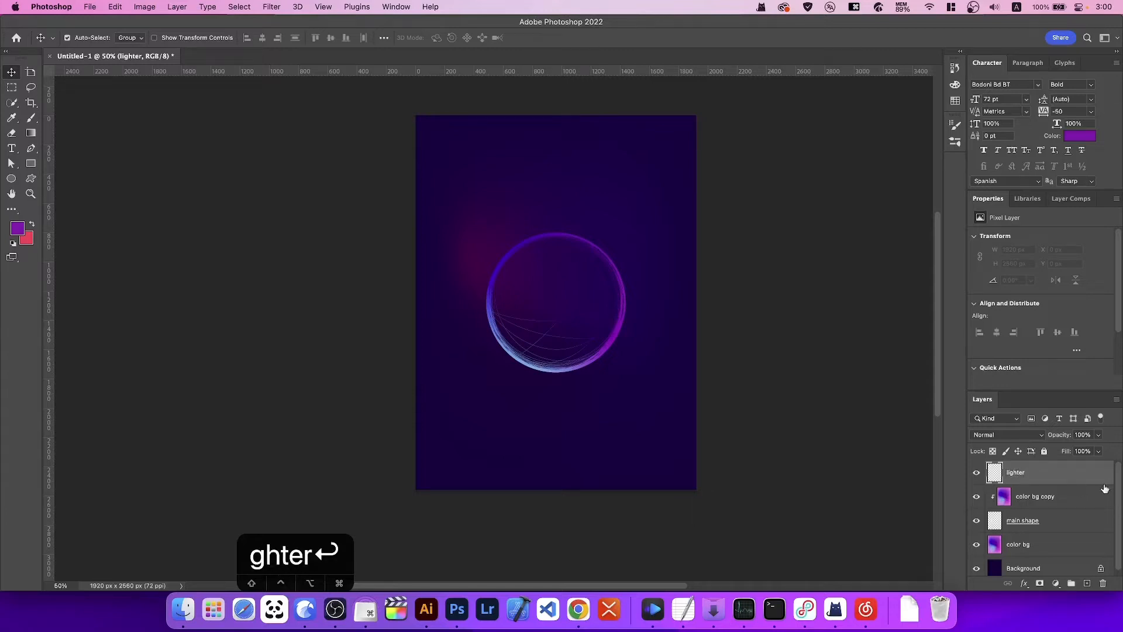
pyautogui.keyDown('alt'); pyautogui.click(1072, 480); pyautogui.keyUp('alt')
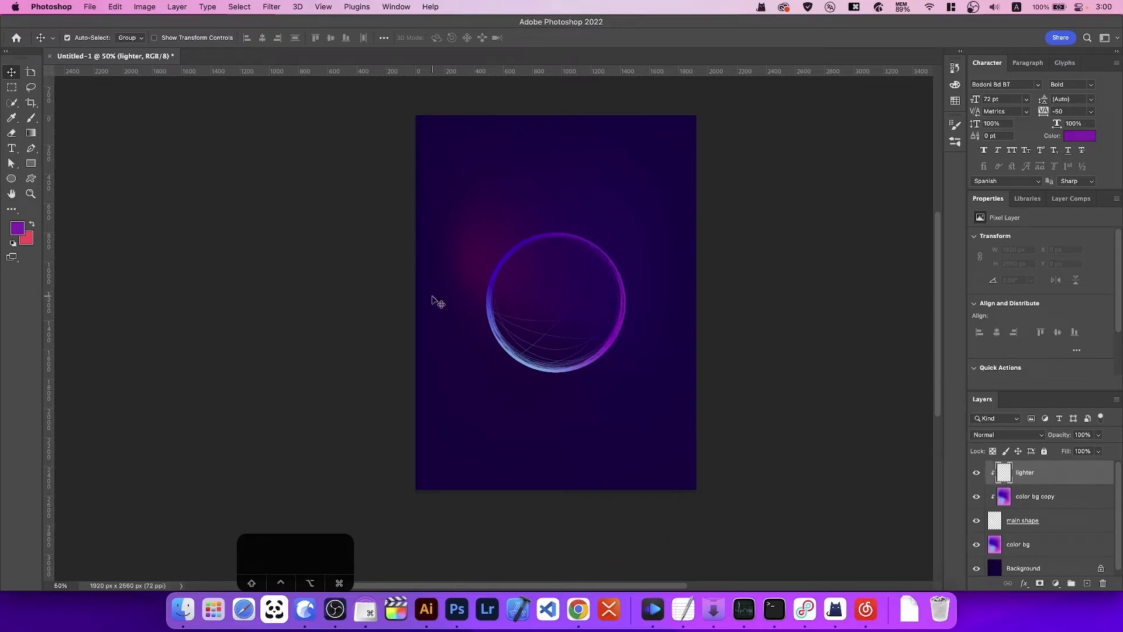
# Step: Sample the blue-violet from the ring's upper-left arc and brighten the foreground color to #6248f6
pyautogui.press('i')
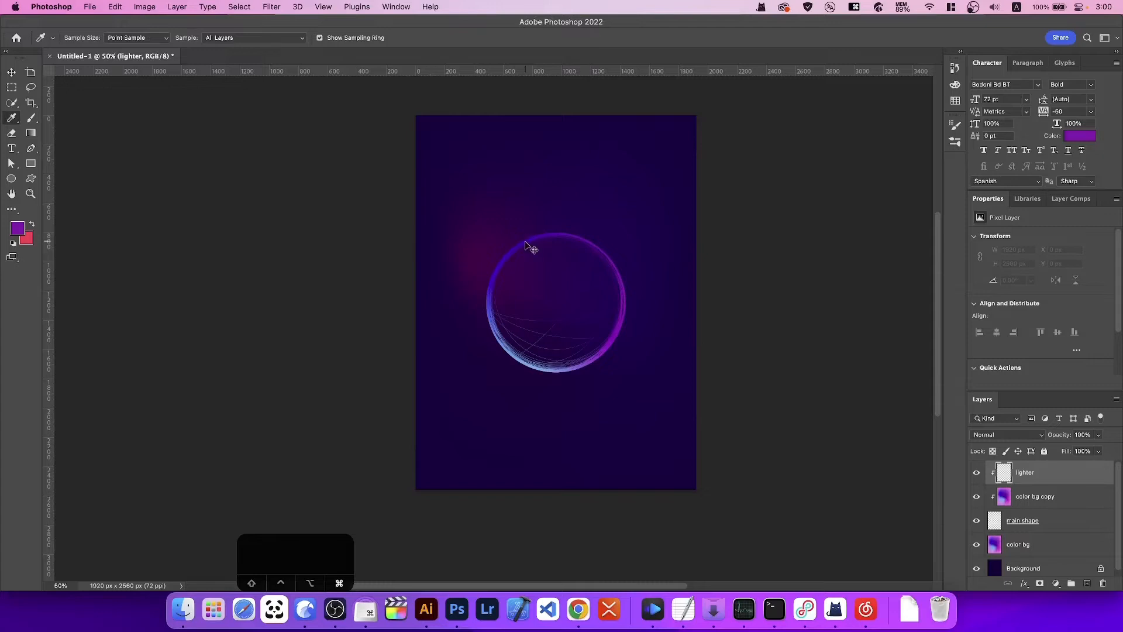
pyautogui.press('super+equal')
pyautogui.press('super+equal')
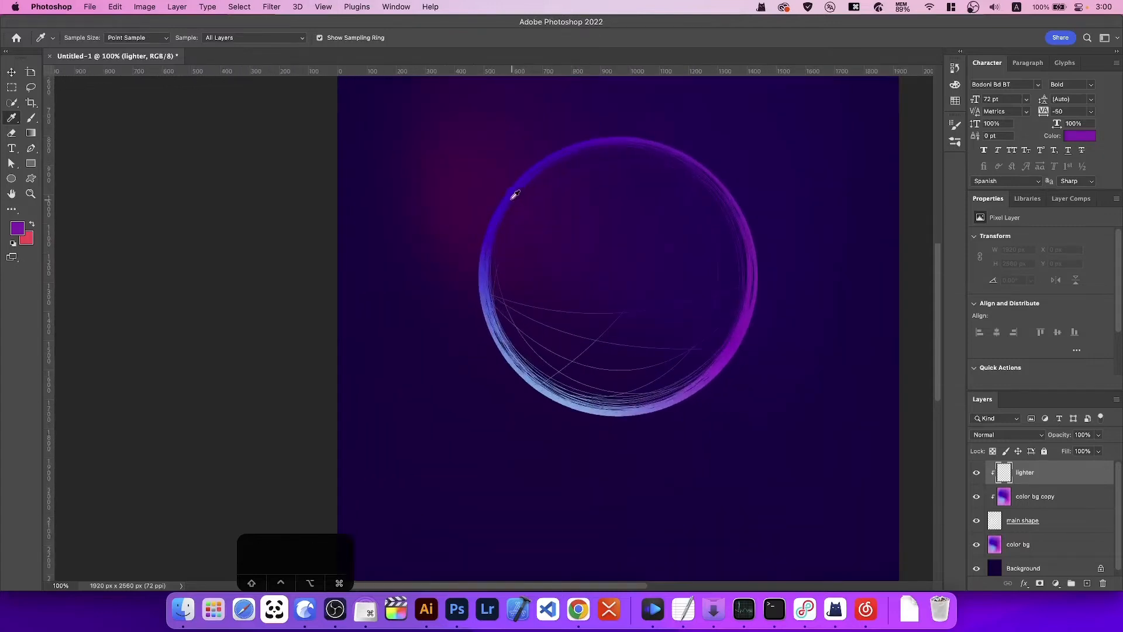
pyautogui.click(518, 184)
pyautogui.click(17, 230)
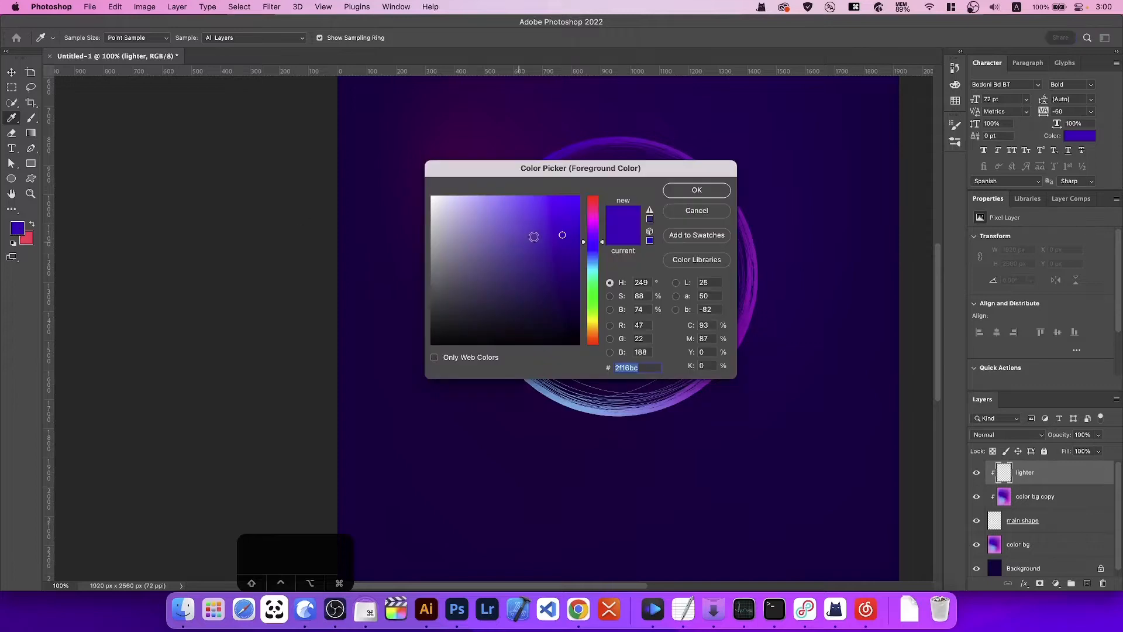
pyautogui.moveTo(550, 212); pyautogui.dragTo(536, 201)
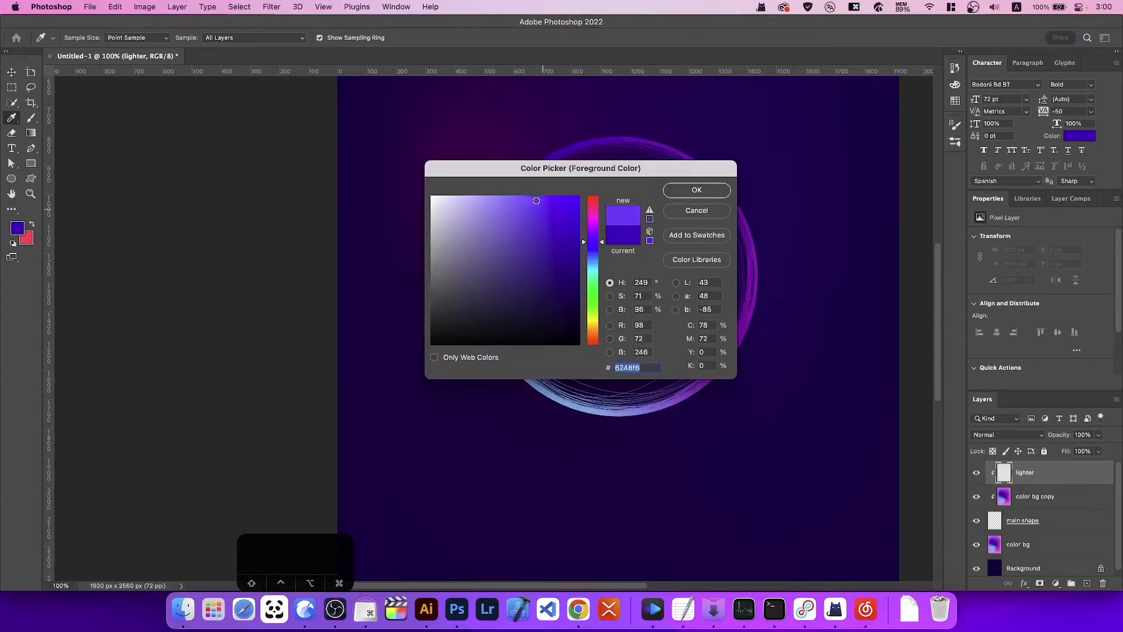
pyautogui.click(712, 189)
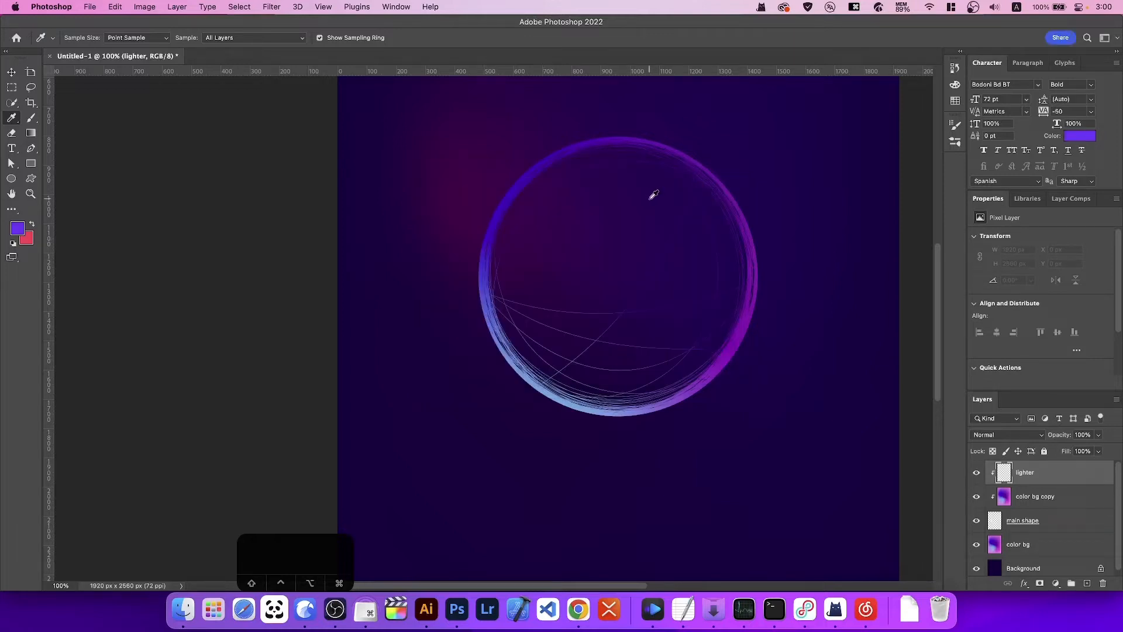
# Step: Brush the brighter violet over the ring's upper-left arc on the lighter layer, using a Soft Round brush at 34% opacity and 31% flow
pyautogui.press('b')
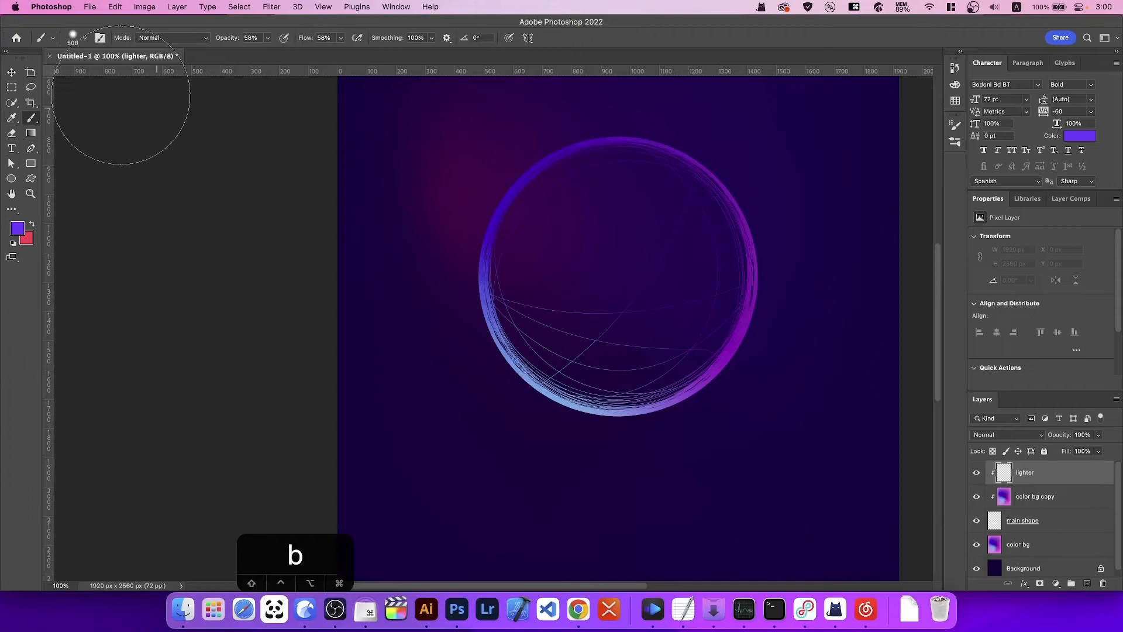
pyautogui.click(77, 39)
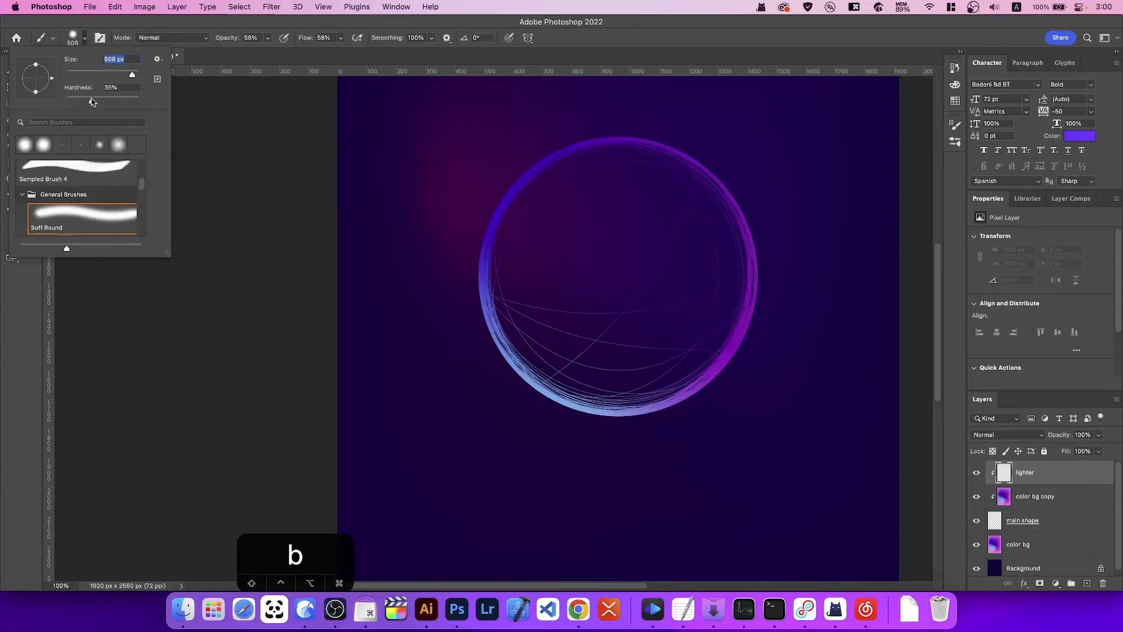
pyautogui.moveTo(86, 100); pyautogui.dragTo(87, 98)
pyautogui.click(269, 39)
pyautogui.moveTo(261, 54); pyautogui.dragTo(256, 55)
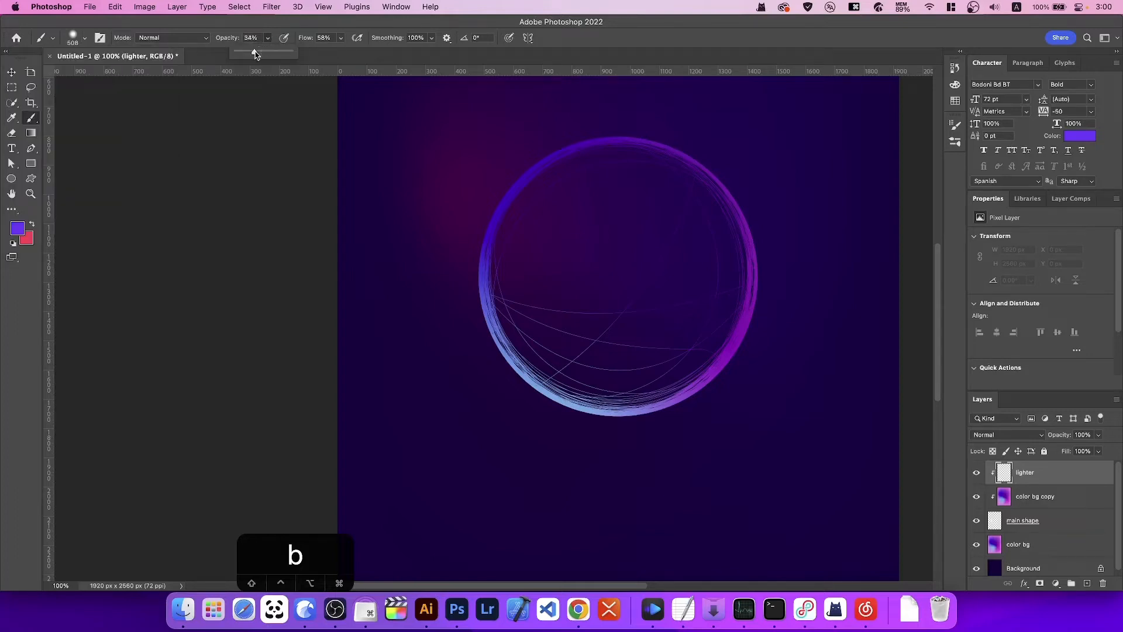
pyautogui.click(339, 38)
pyautogui.moveTo(333, 55); pyautogui.dragTo(328, 53)
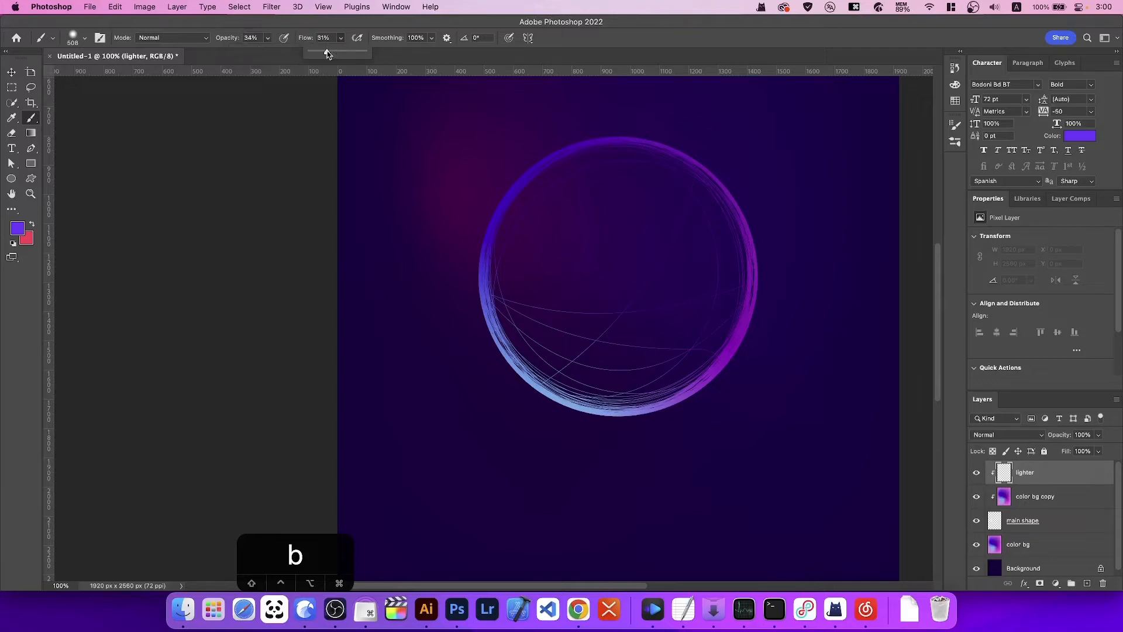
pyautogui.click(607, 46)
pyautogui.moveTo(606, 166); pyautogui.dragTo(511, 221)
pyautogui.moveTo(568, 170)
pyautogui.mouseDown()
pyautogui.moveTo(524, 203)
pyautogui.moveTo(595, 174)
pyautogui.moveTo(541, 180)
pyautogui.moveTo(517, 223)
pyautogui.moveTo(617, 148)
pyautogui.moveTo(482, 243)
pyautogui.moveTo(518, 241)
pyautogui.mouseUp()
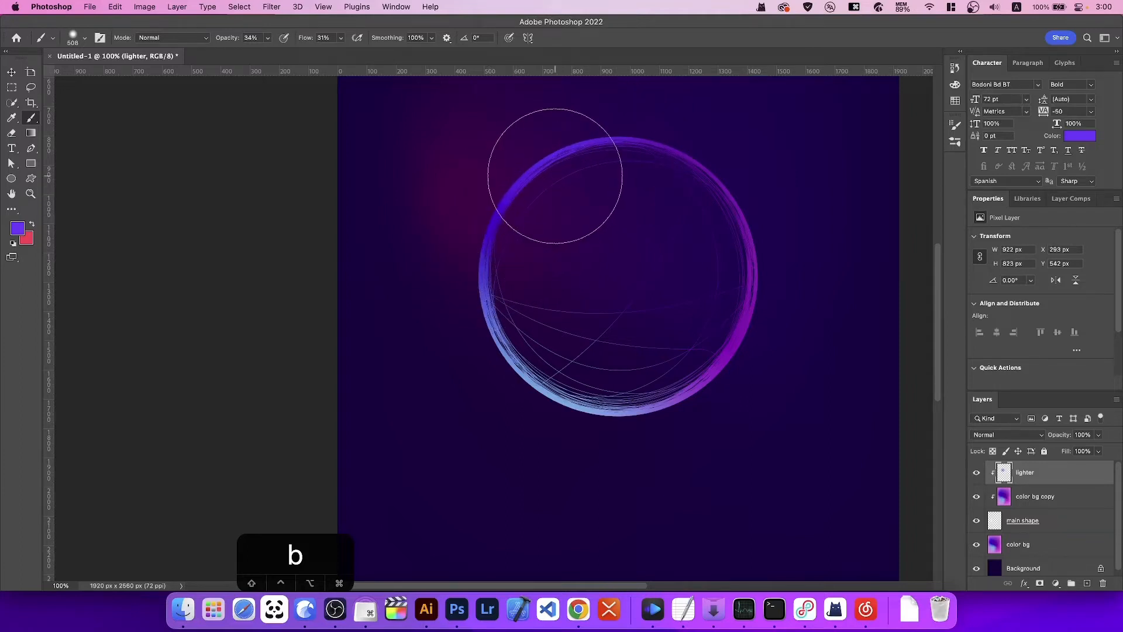
# Step: Sample the purple from the ring's right edge, brighten it, and brush it along the right and lower-right arc
pyautogui.press('i')
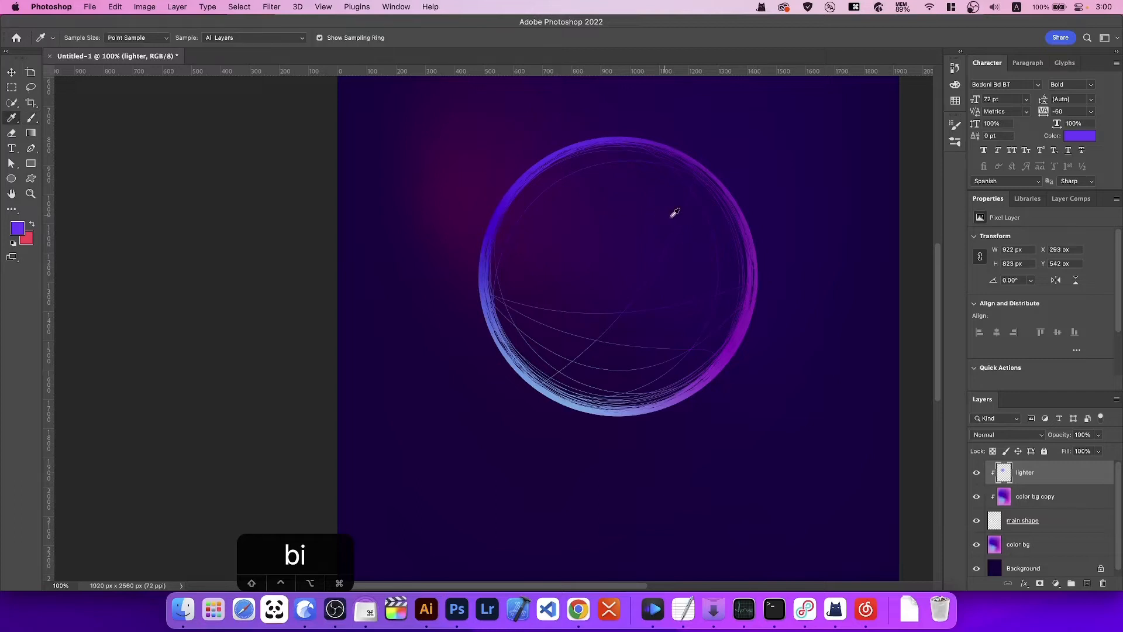
pyautogui.click(755, 313)
pyautogui.click(18, 230)
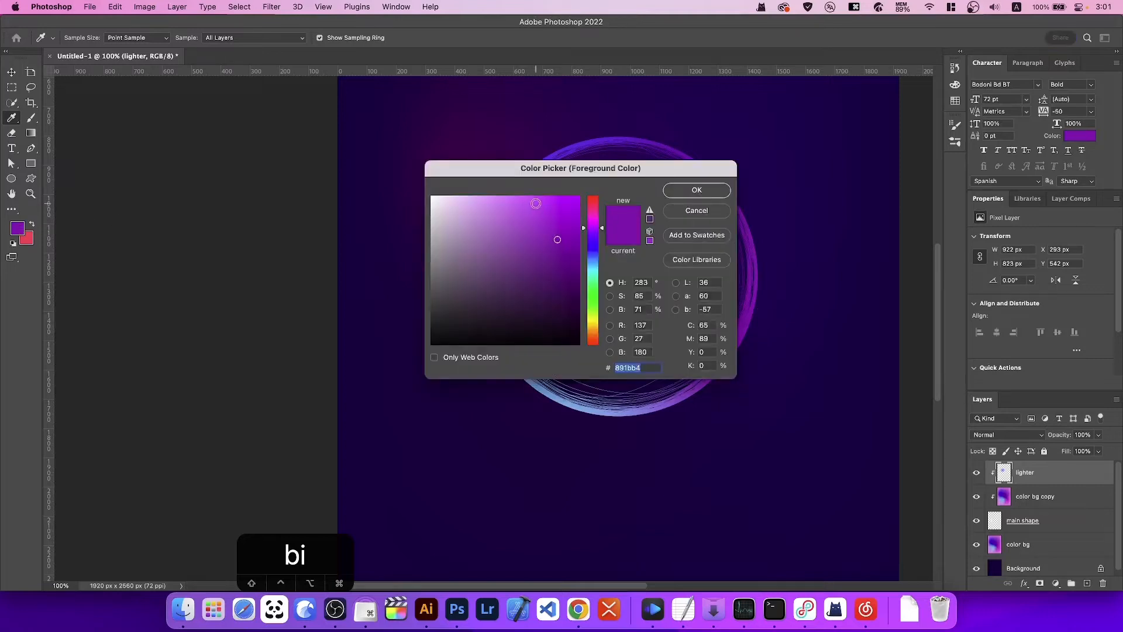
pyautogui.moveTo(536, 203); pyautogui.dragTo(534, 199)
pyautogui.click(697, 191)
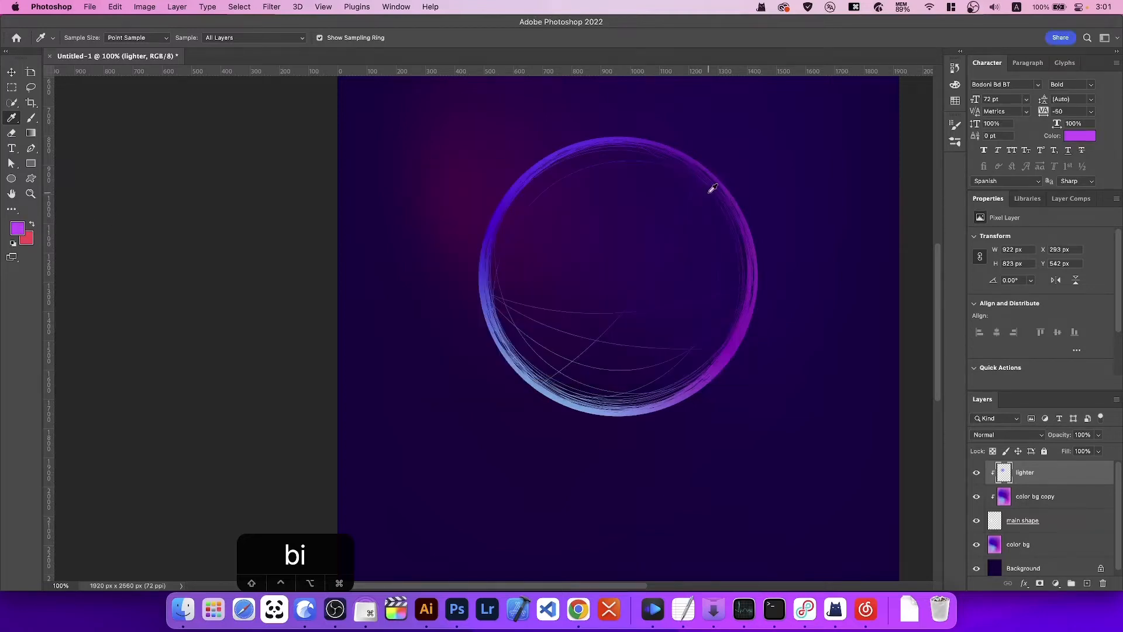
pyautogui.press('b')
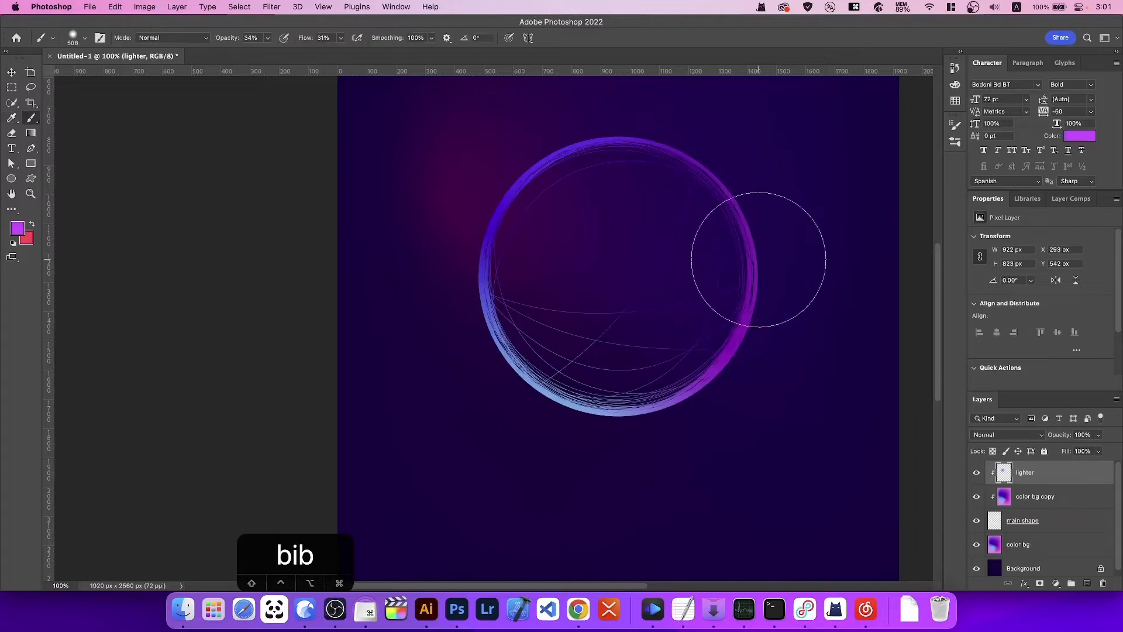
pyautogui.moveTo(758, 329)
pyautogui.mouseDown()
pyautogui.moveTo(741, 239)
pyautogui.moveTo(755, 323)
pyautogui.moveTo(742, 274)
pyautogui.moveTo(733, 338)
pyautogui.moveTo(722, 330)
pyautogui.moveTo(753, 214)
pyautogui.moveTo(723, 172)
pyautogui.moveTo(756, 256)
pyautogui.moveTo(720, 191)
pyautogui.moveTo(675, 360)
pyautogui.mouseUp()
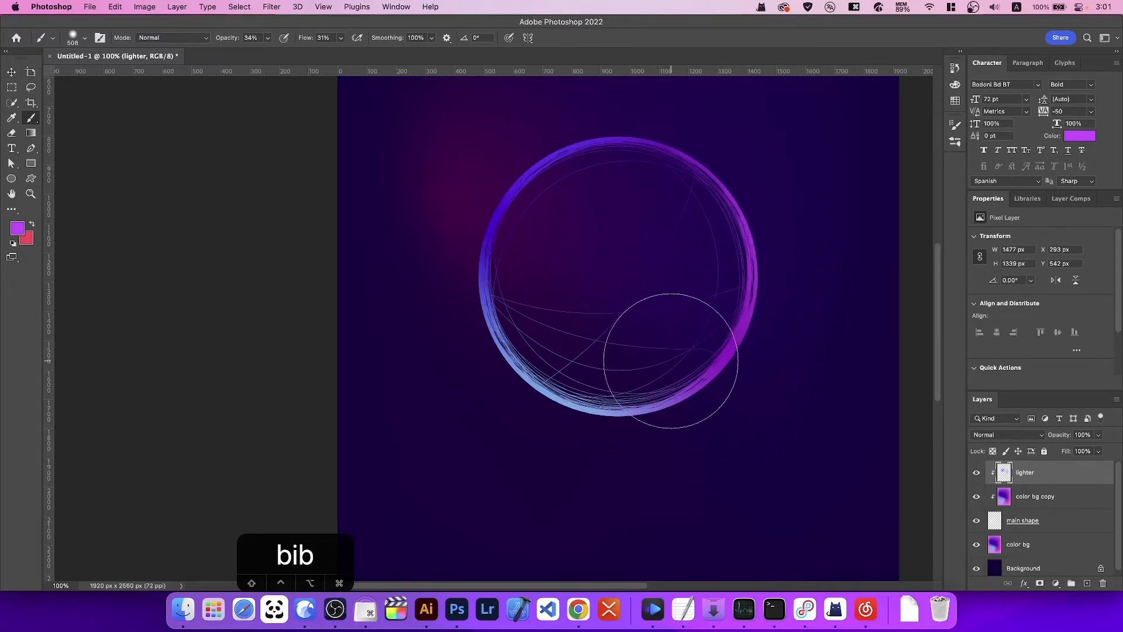
# Step: Sample the light blue from the ring's lower-left arc, then shift the foreground color toward cyan and brighten it
pyautogui.press('i')
pyautogui.click(550, 390)
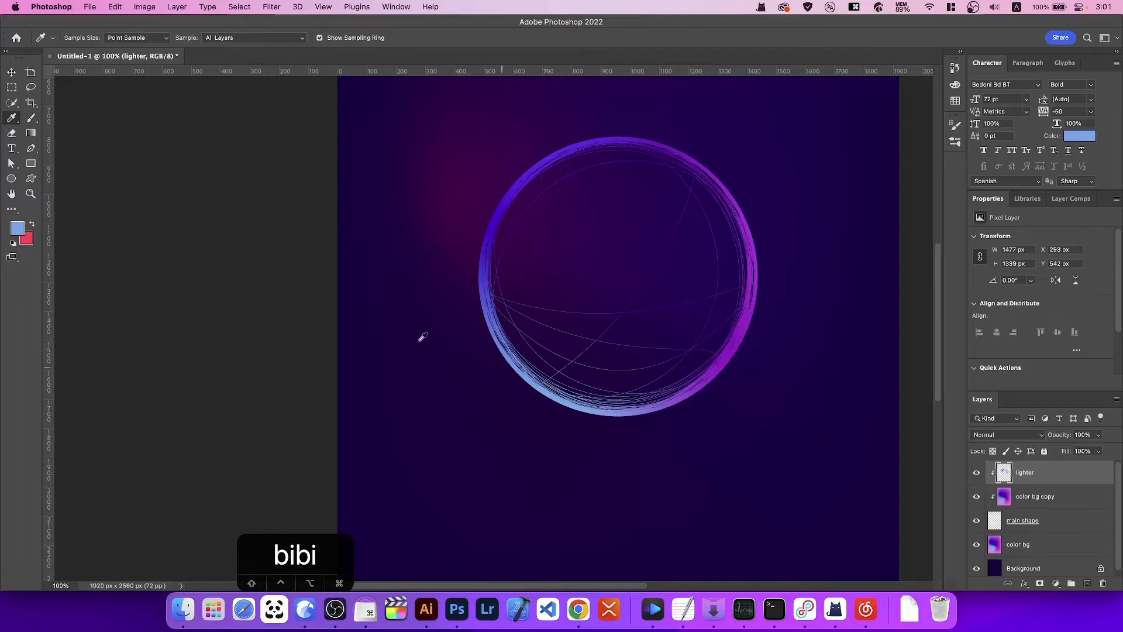
pyautogui.click(16, 229)
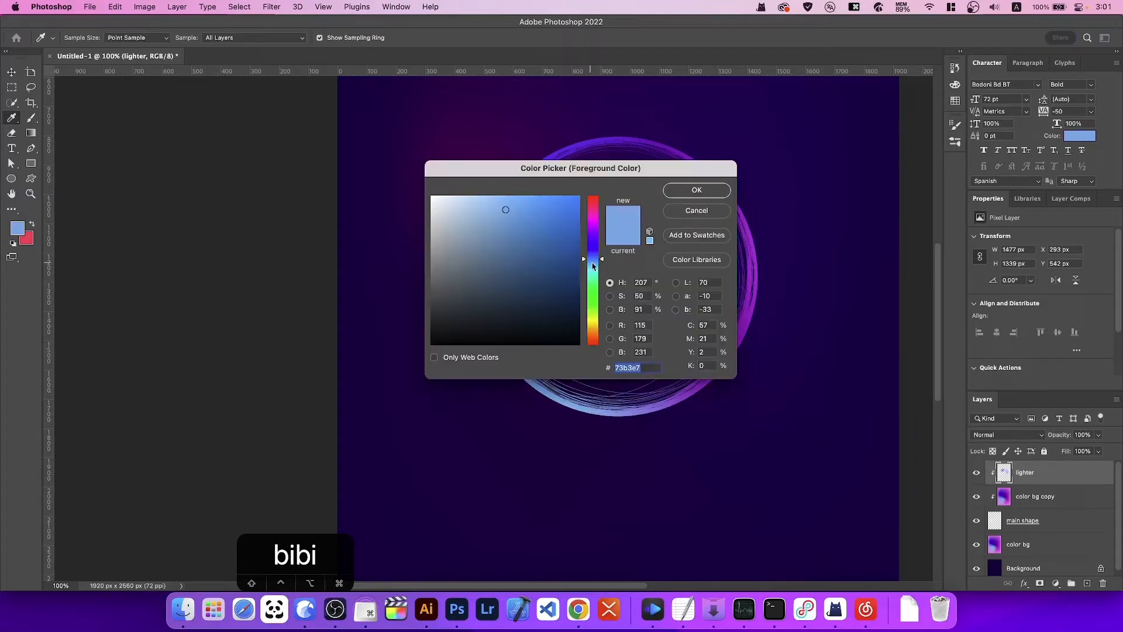
pyautogui.moveTo(602, 263); pyautogui.dragTo(603, 267)
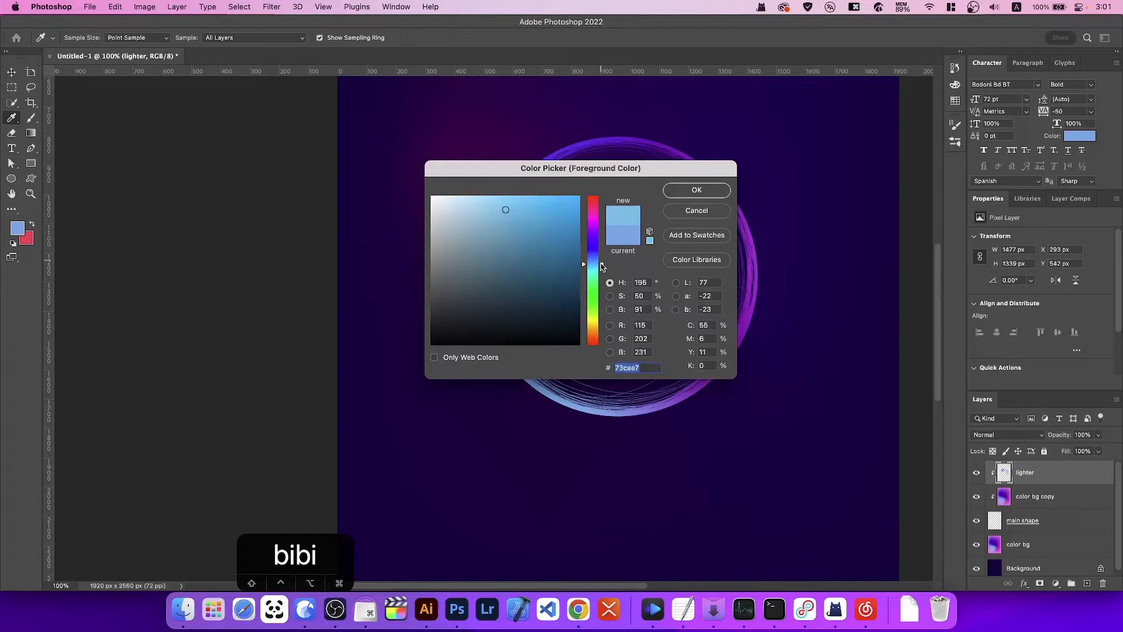
pyautogui.click(507, 202)
pyautogui.click(697, 188)
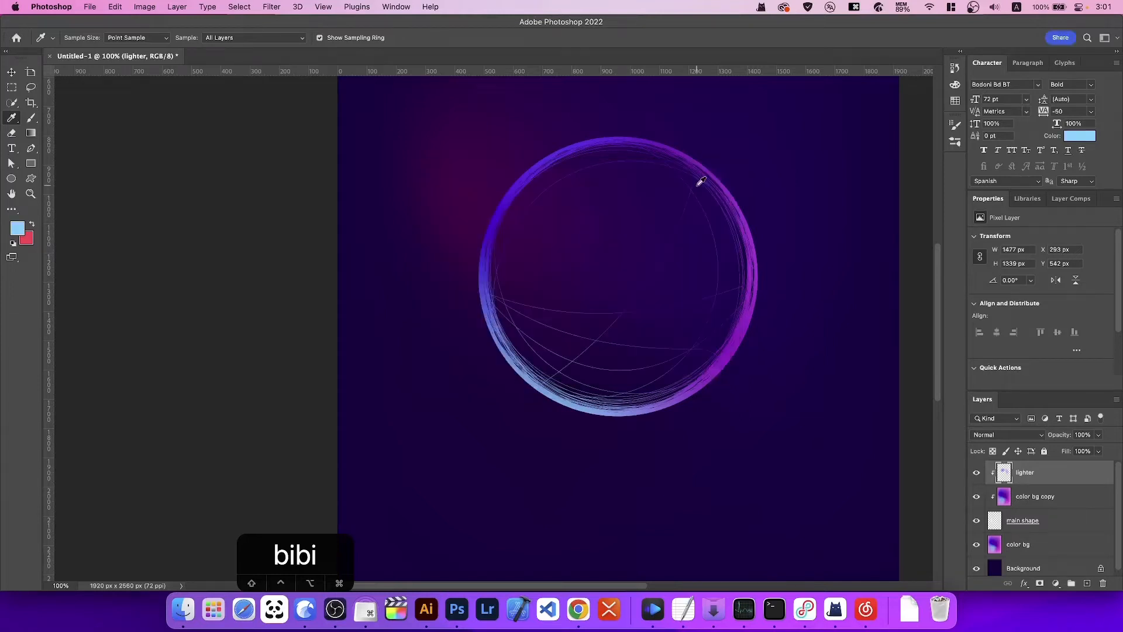
# Step: Brush the brighter light blue over the ring's lower-left arc on the lighter layer
pyautogui.press('b')
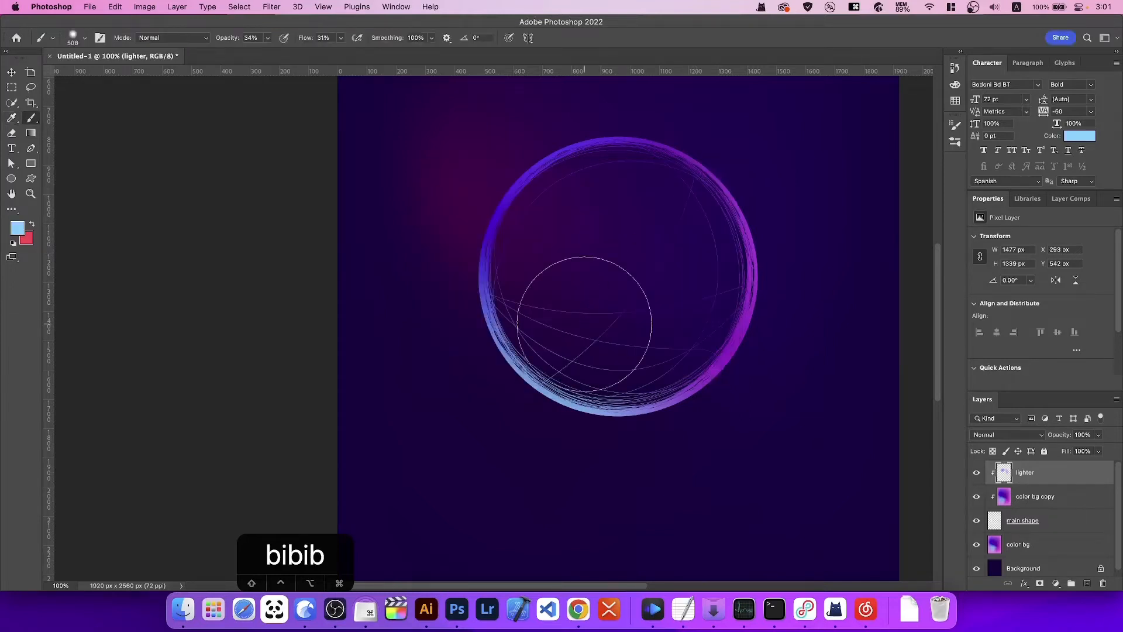
pyautogui.moveTo(527, 364)
pyautogui.mouseDown()
pyautogui.moveTo(609, 419)
pyautogui.moveTo(610, 404)
pyautogui.moveTo(675, 426)
pyautogui.moveTo(753, 423)
pyautogui.moveTo(525, 418)
pyautogui.mouseUp()
pyautogui.press('v')
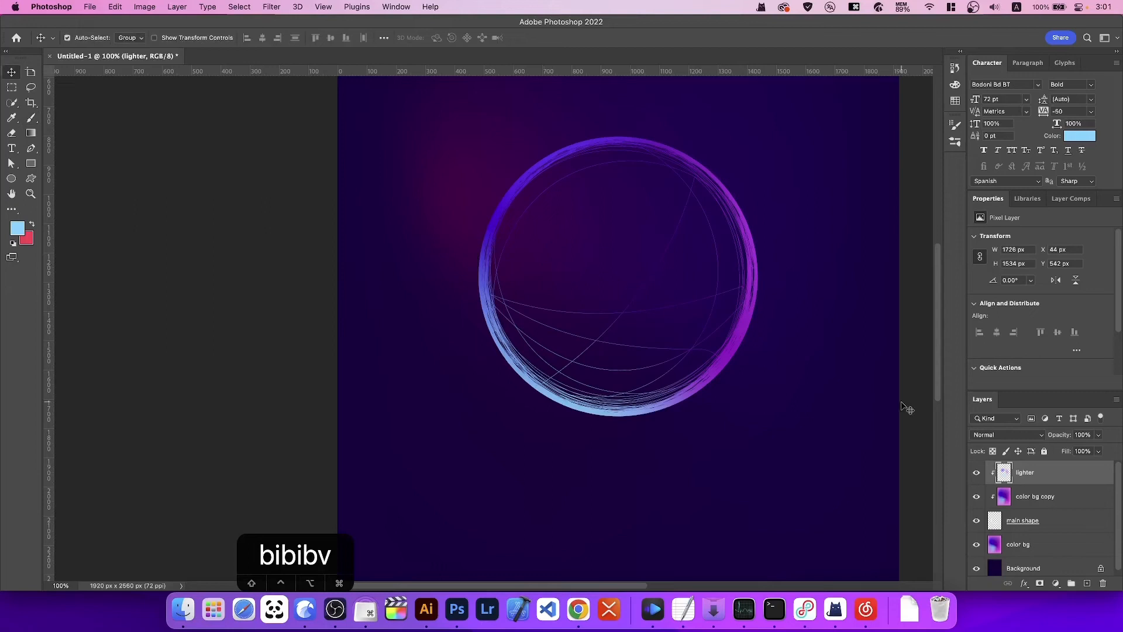
# Step: Compare the ring with and without the lighter layer, and examine the result at different magnifications
pyautogui.click(979, 475)
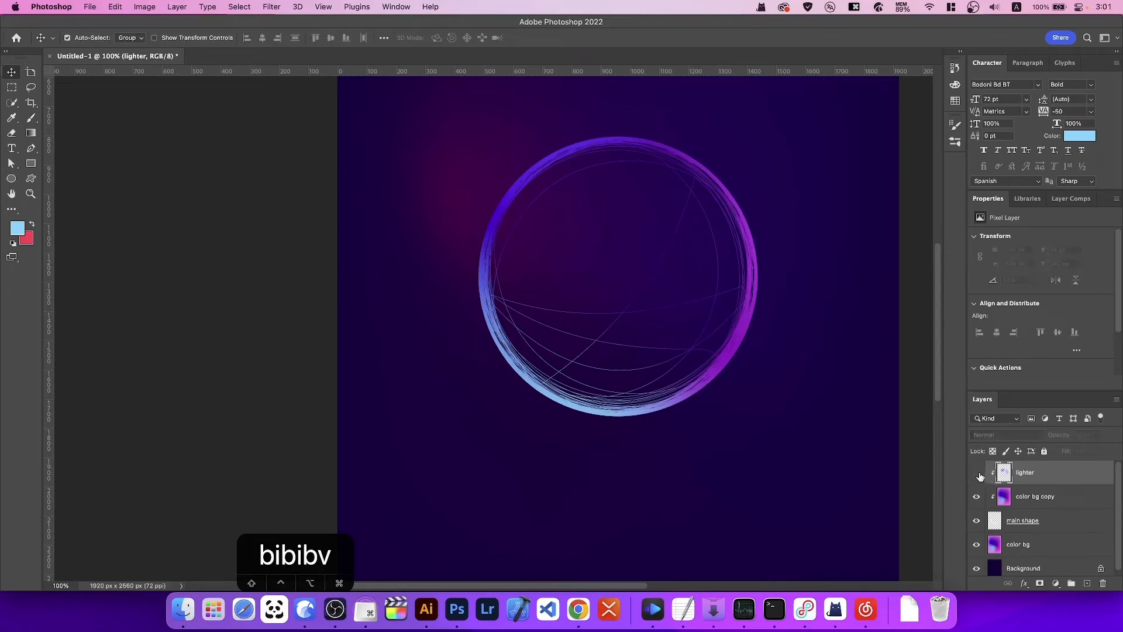
pyautogui.click(979, 475)
pyautogui.click(979, 475)
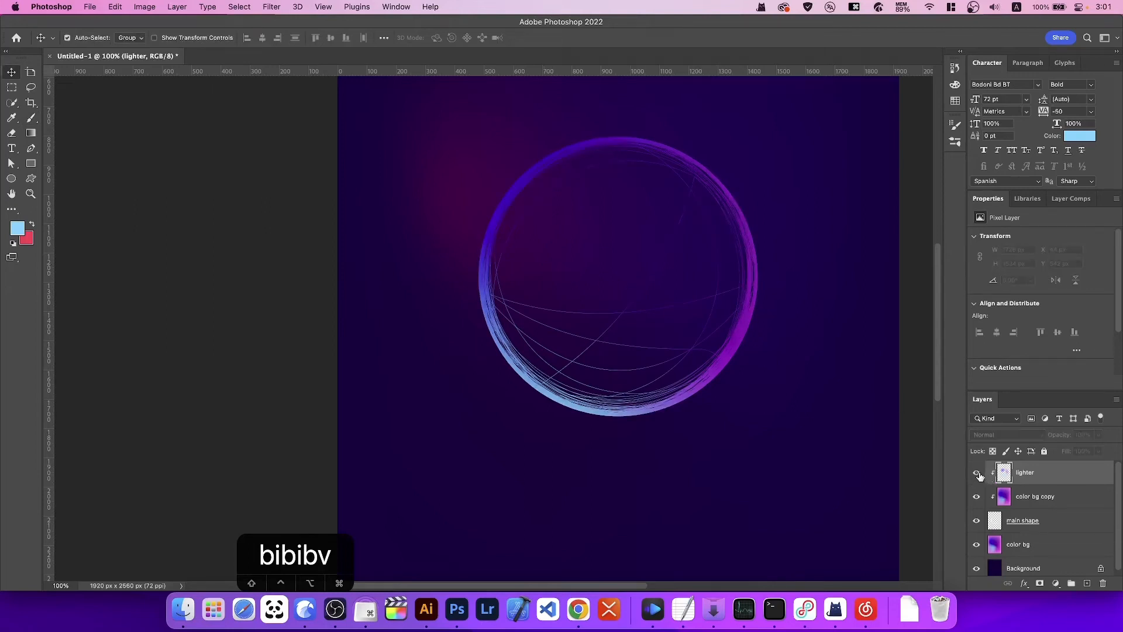
pyautogui.click(979, 474)
pyautogui.press('super+minus')
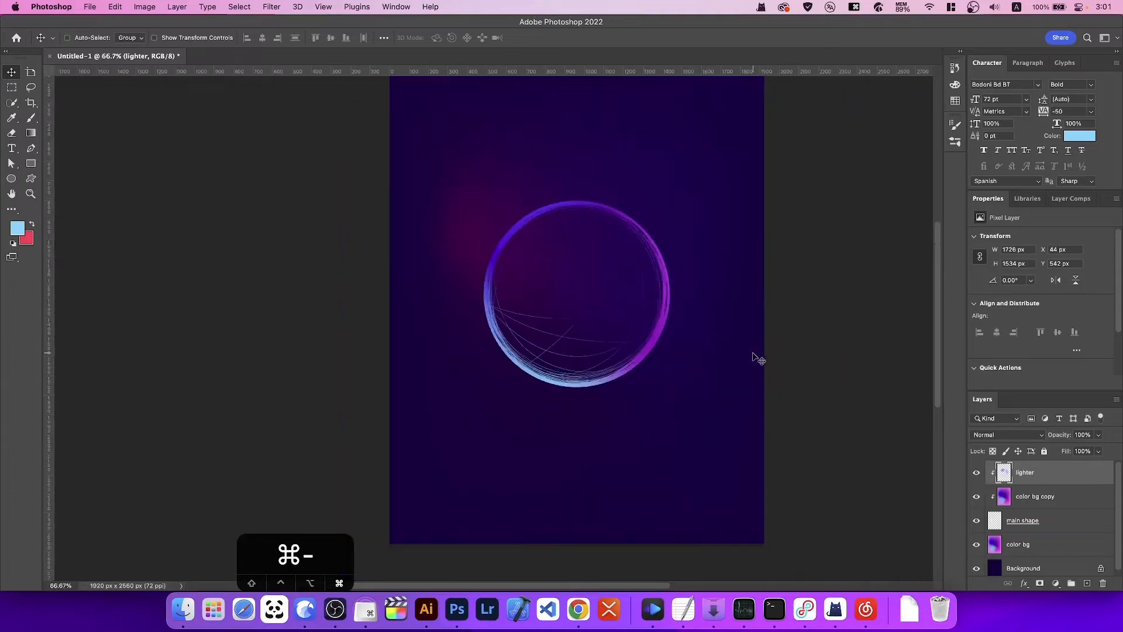
pyautogui.press('super+minus')
pyautogui.press('super+equal')
pyautogui.press('super+equal')
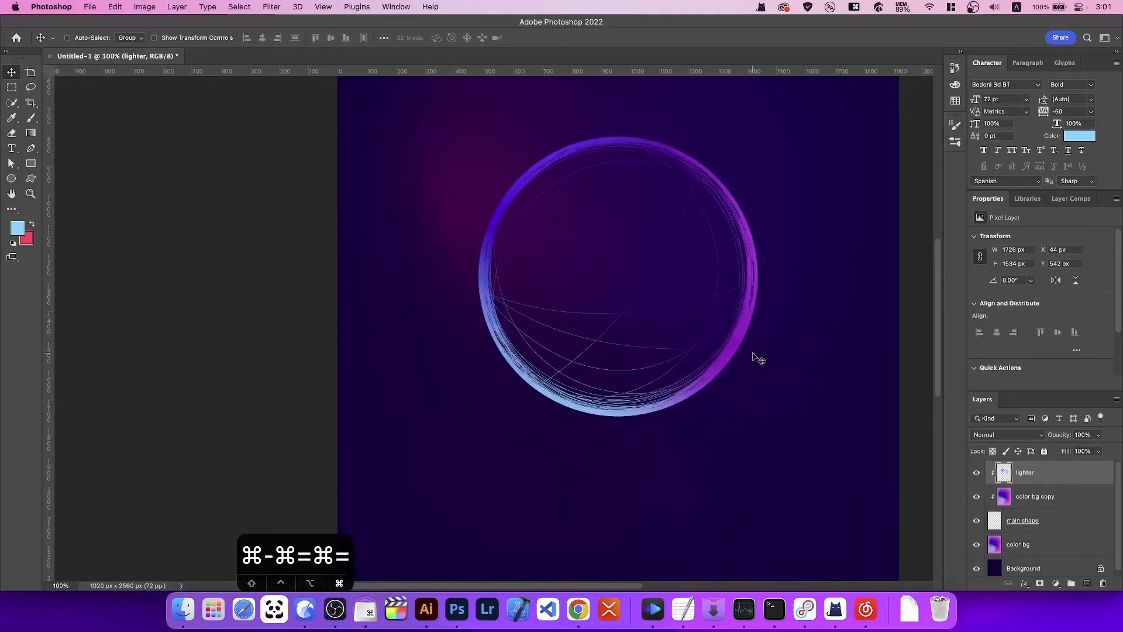
pyautogui.press('super+minus')
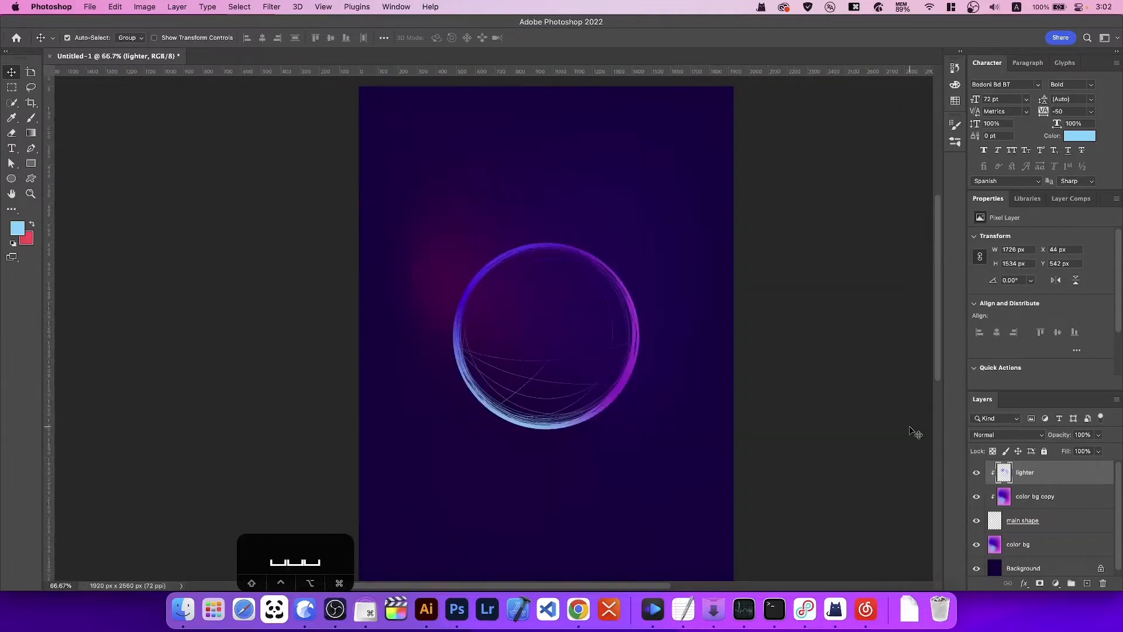
# Step: Add a new top layer, and group the lighter, color bg copy and main shape layers
pyautogui.click(1088, 584)
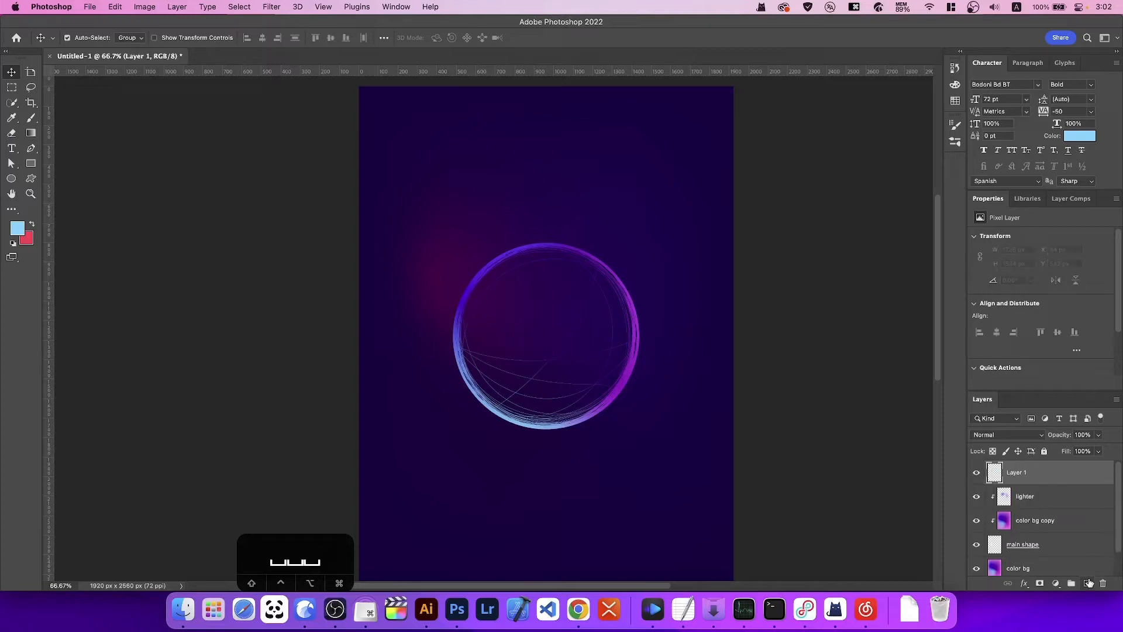
pyautogui.click(1046, 495)
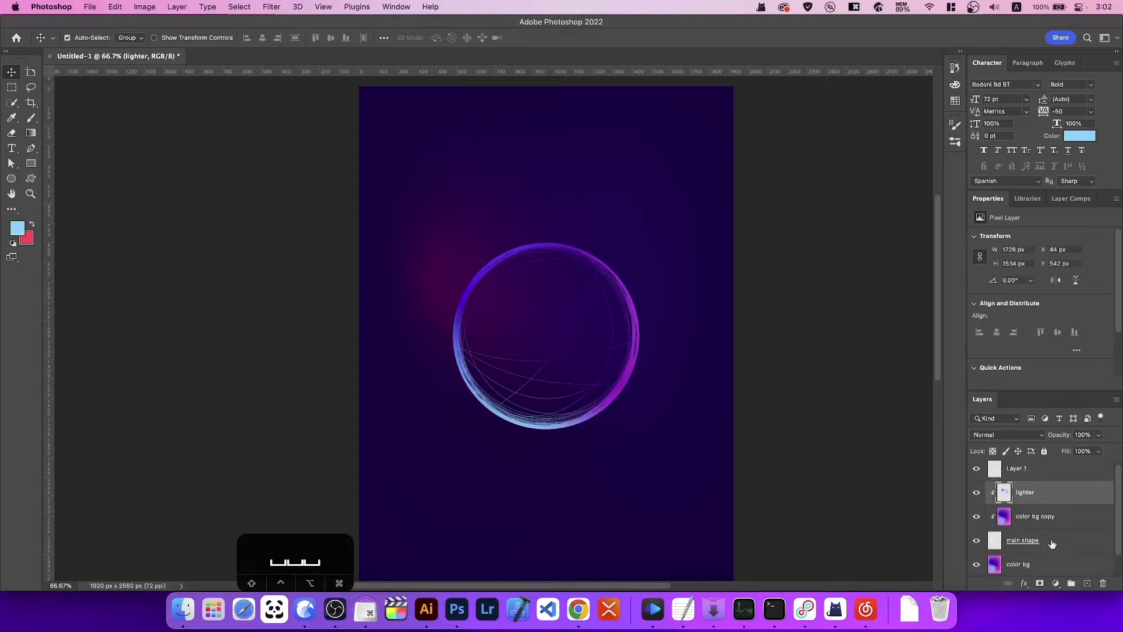
pyautogui.keyDown('shift'); pyautogui.click(1056, 539); pyautogui.keyUp('shift')
pyautogui.rightClick(1047, 522)
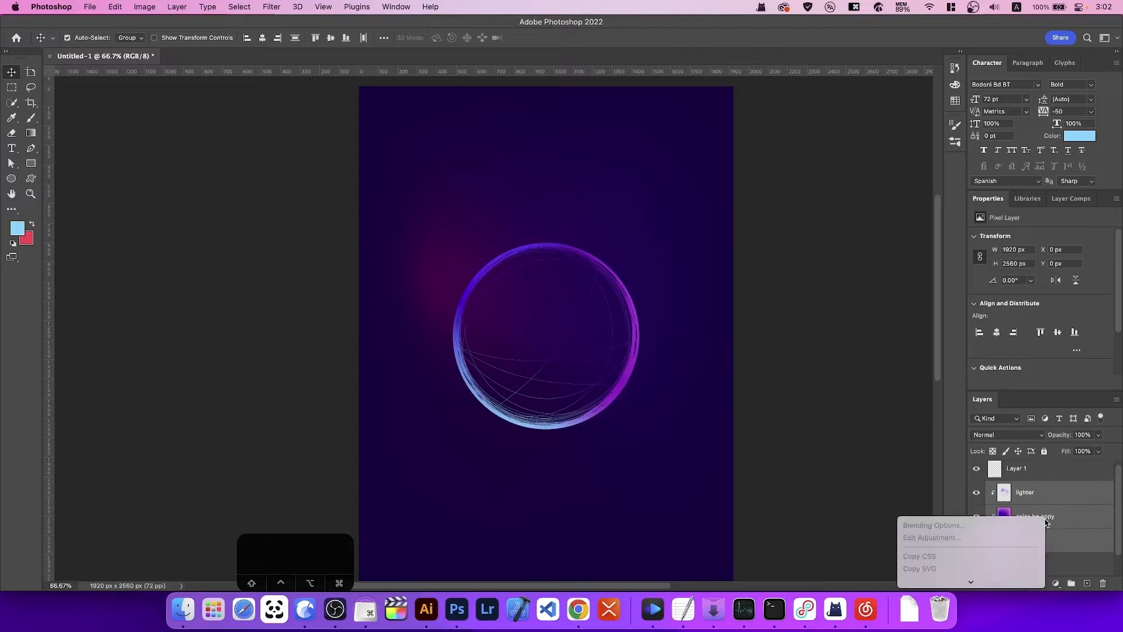
pyautogui.click(1076, 523)
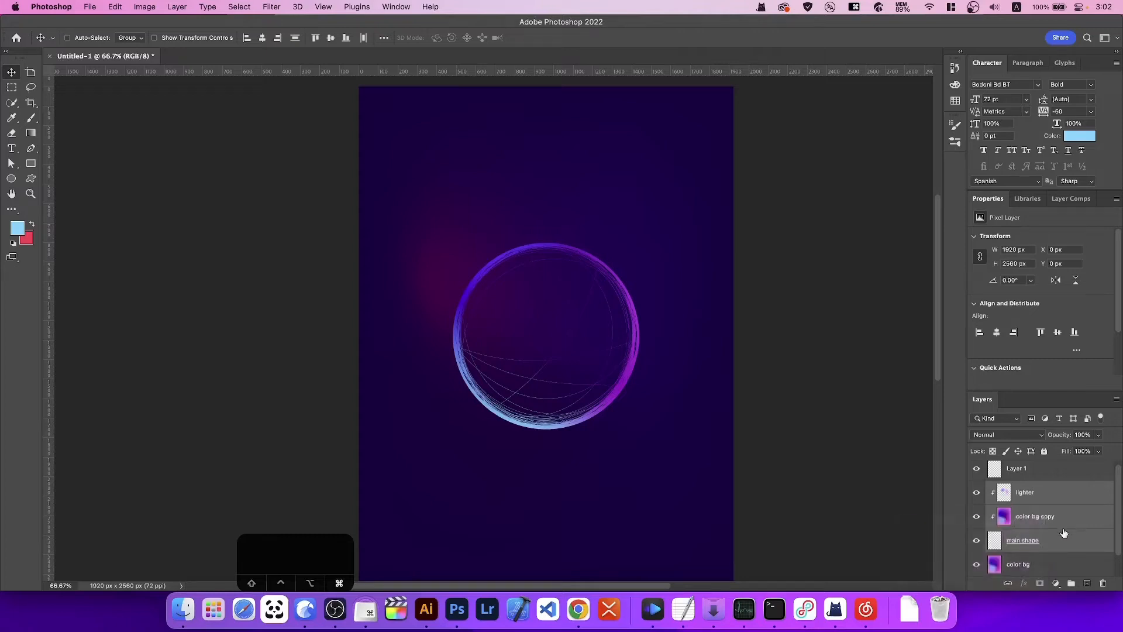
pyautogui.press('super+g')
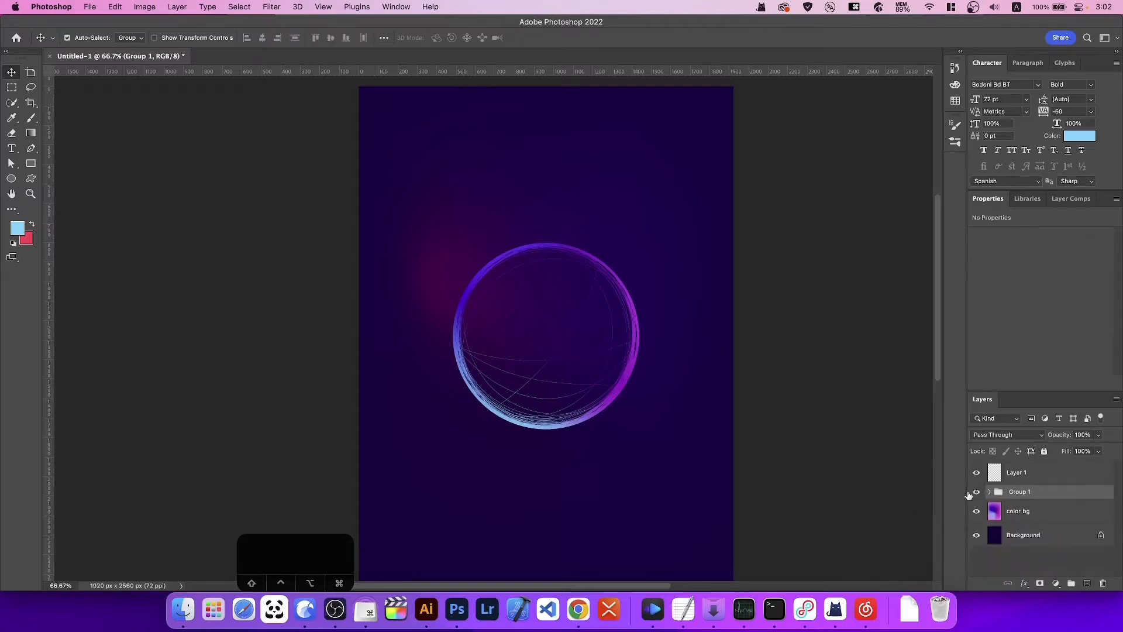
# Step: Check the contents of the new group by toggling its visibility, and rename the group "main"
pyautogui.click(976, 491)
pyautogui.click(977, 492)
pyautogui.doubleClick(1019, 493)
pyautogui.write('main')
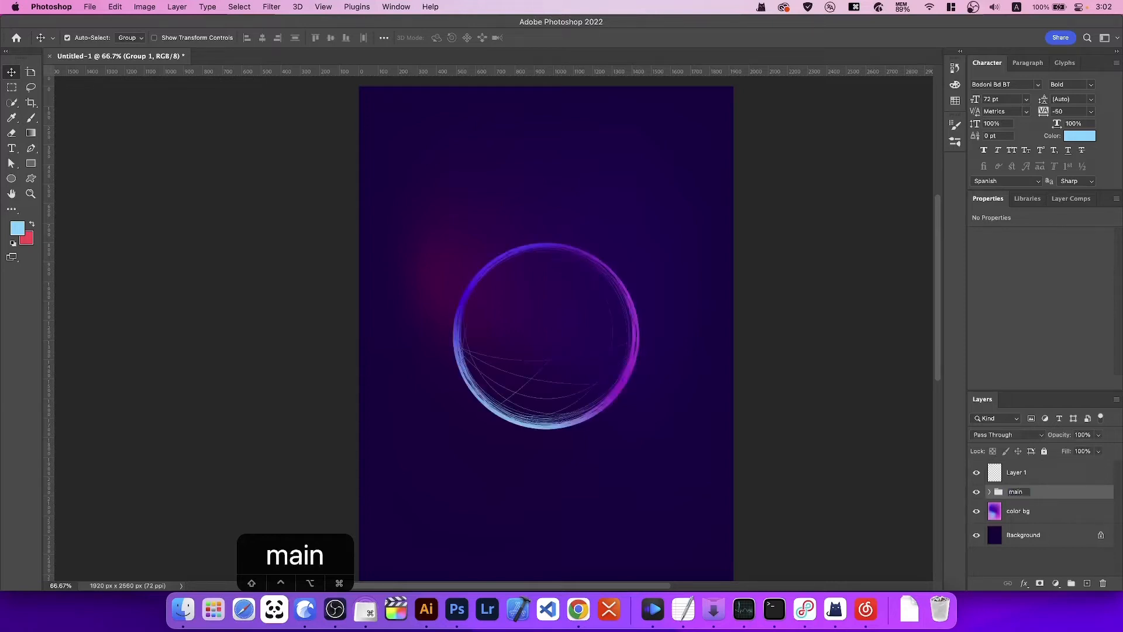
pyautogui.press('Return')
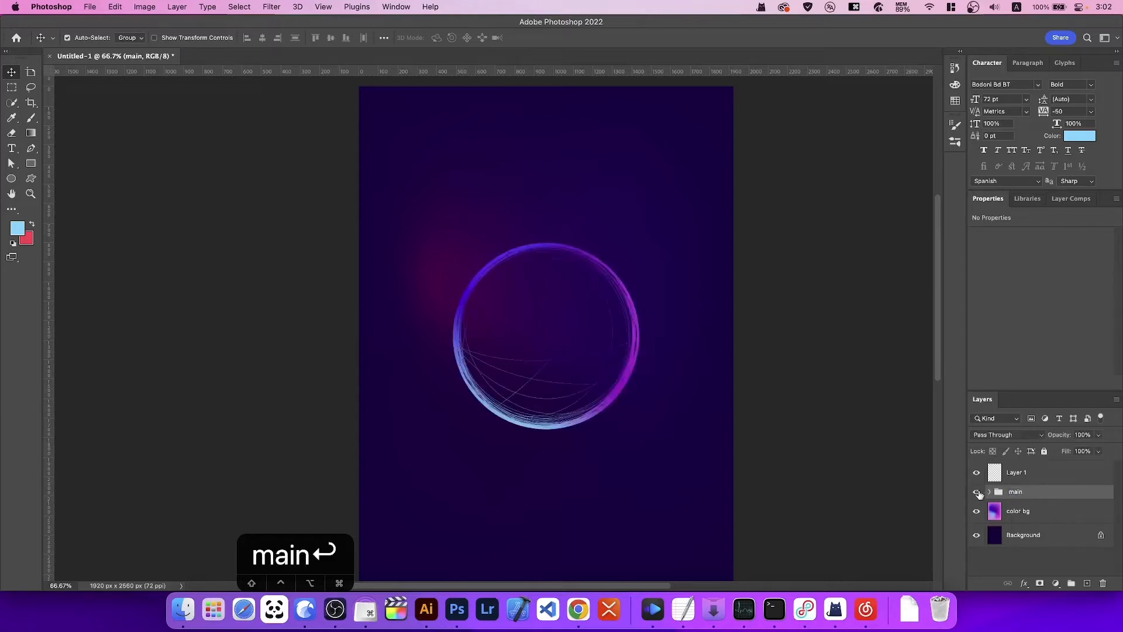
pyautogui.click(977, 492)
pyautogui.click(977, 492)
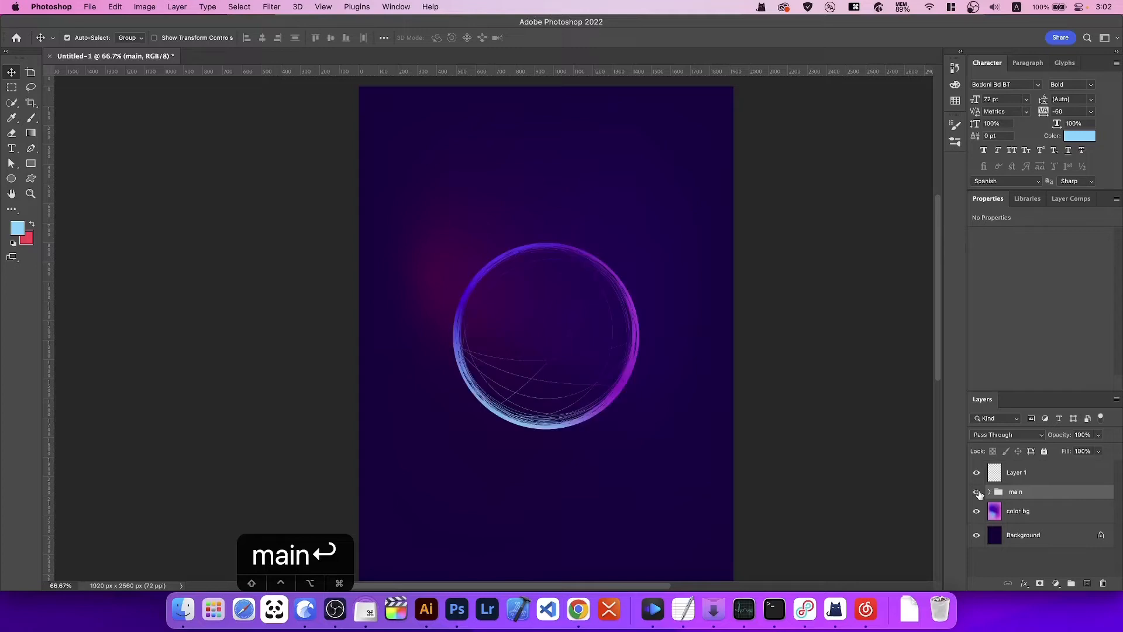
# Step: Rename the empty top layer "particles"
pyautogui.click(1015, 475)
pyautogui.doubleClick(1016, 472)
pyautogui.write('pari')
pyautogui.press('BackSpace')
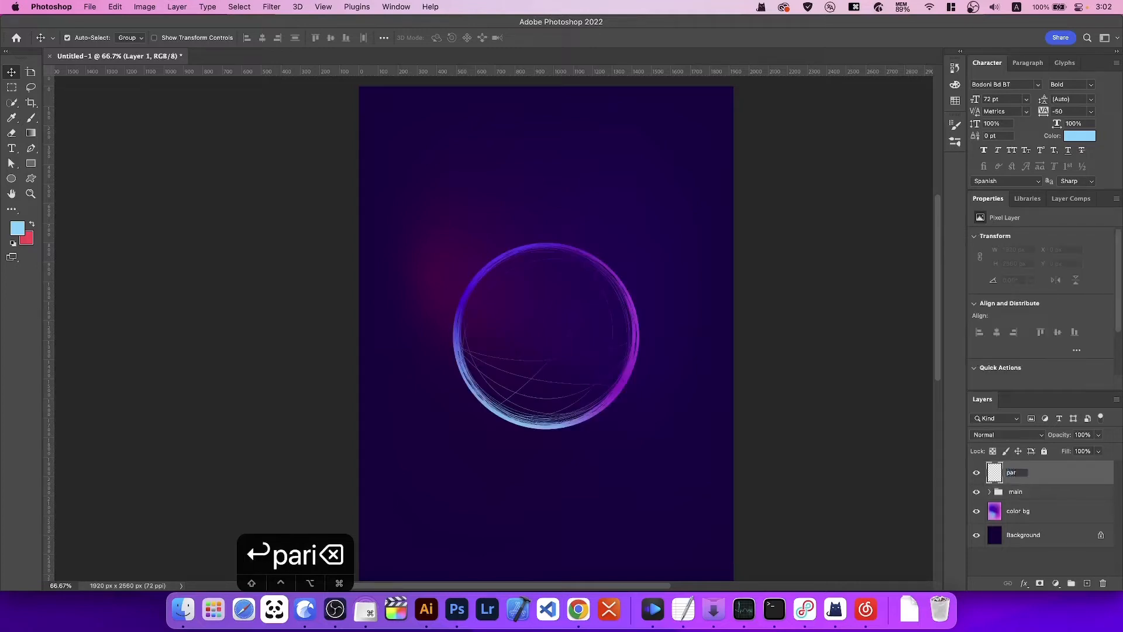
pyautogui.write('ti')
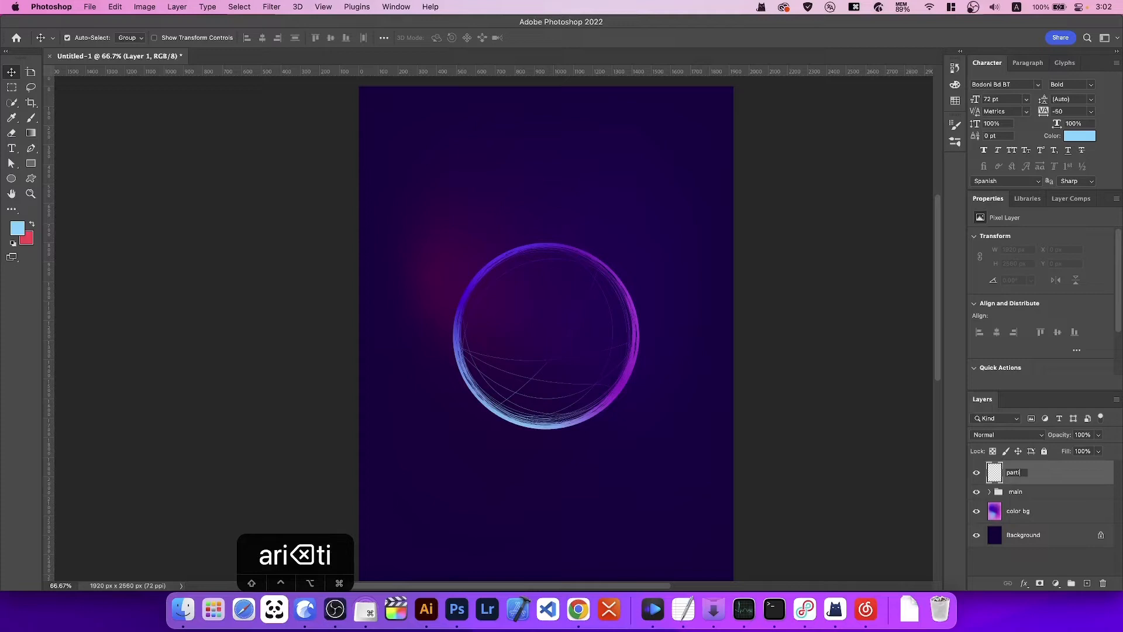
pyautogui.write('cles')
pyautogui.press('Return')
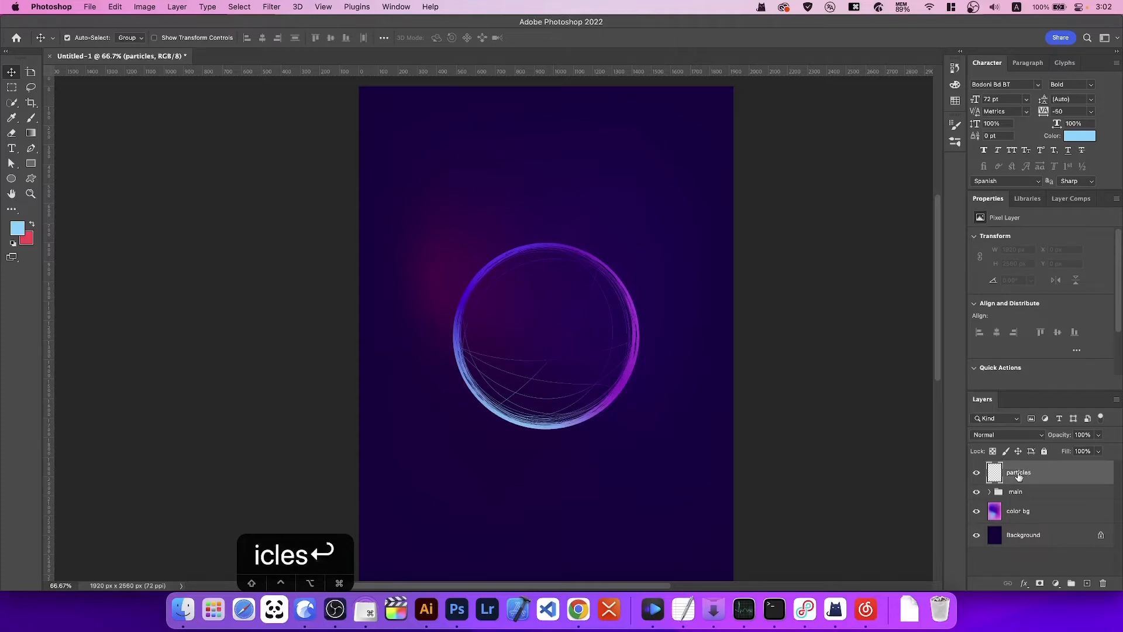
pyautogui.click(978, 474)
pyautogui.click(976, 472)
# Step: Set up the Soft Round brush with a size of 4 px and a hardness of 100% for the particles layer
pyautogui.press('super+equal')
pyautogui.press('super+equal')
pyautogui.press('super+minus')
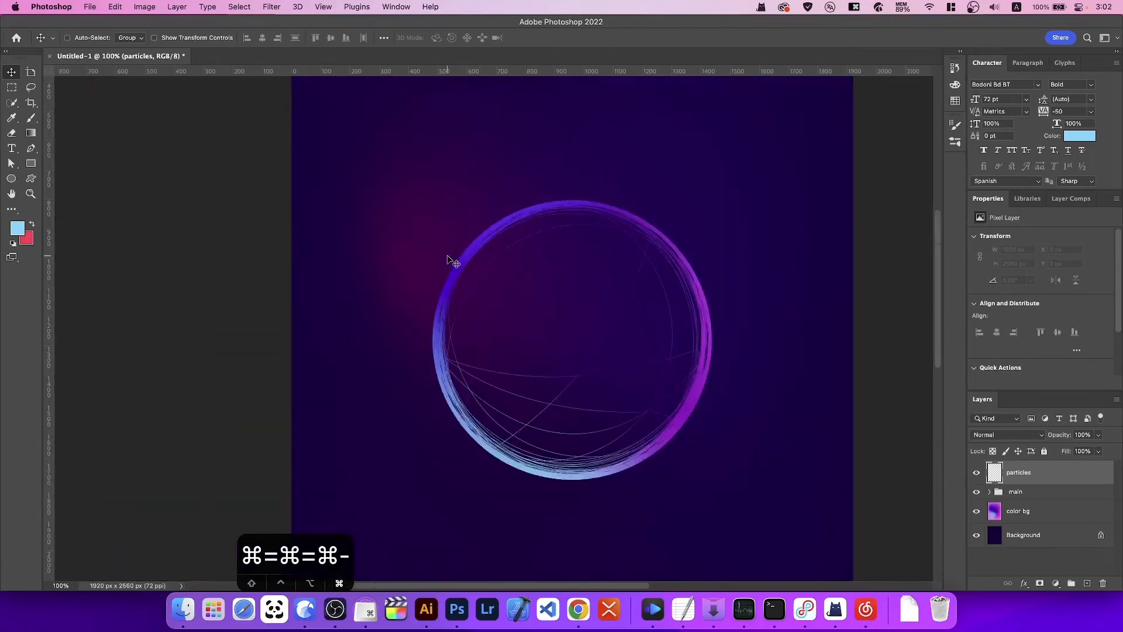
pyautogui.moveTo(524, 254); pyautogui.dragTo(504, 220)
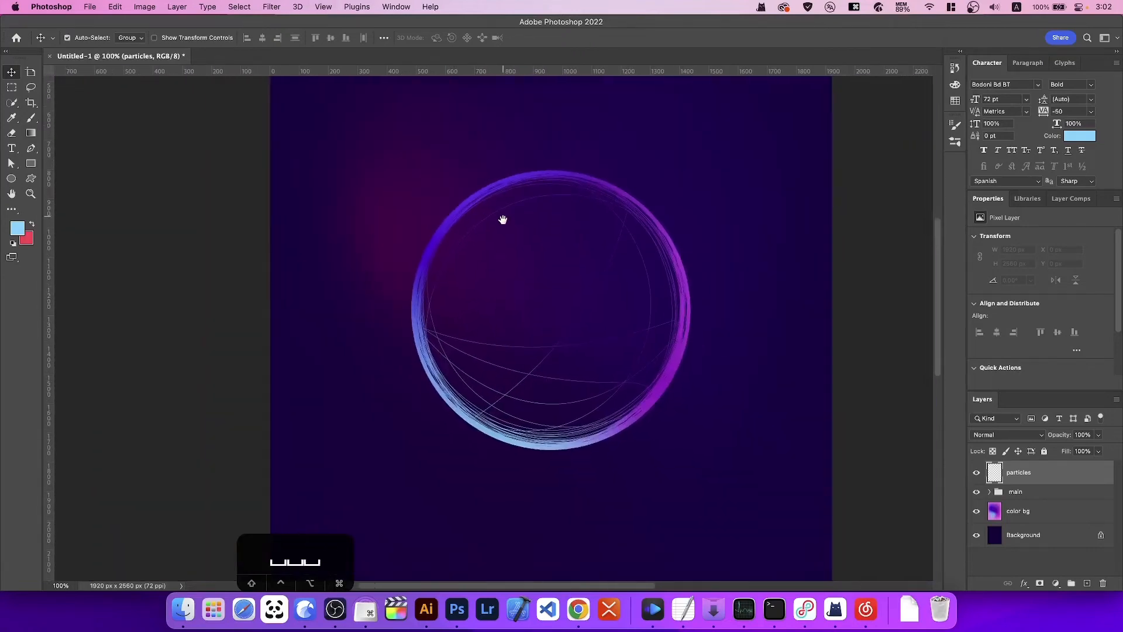
pyautogui.click(32, 119)
pyautogui.click(72, 35)
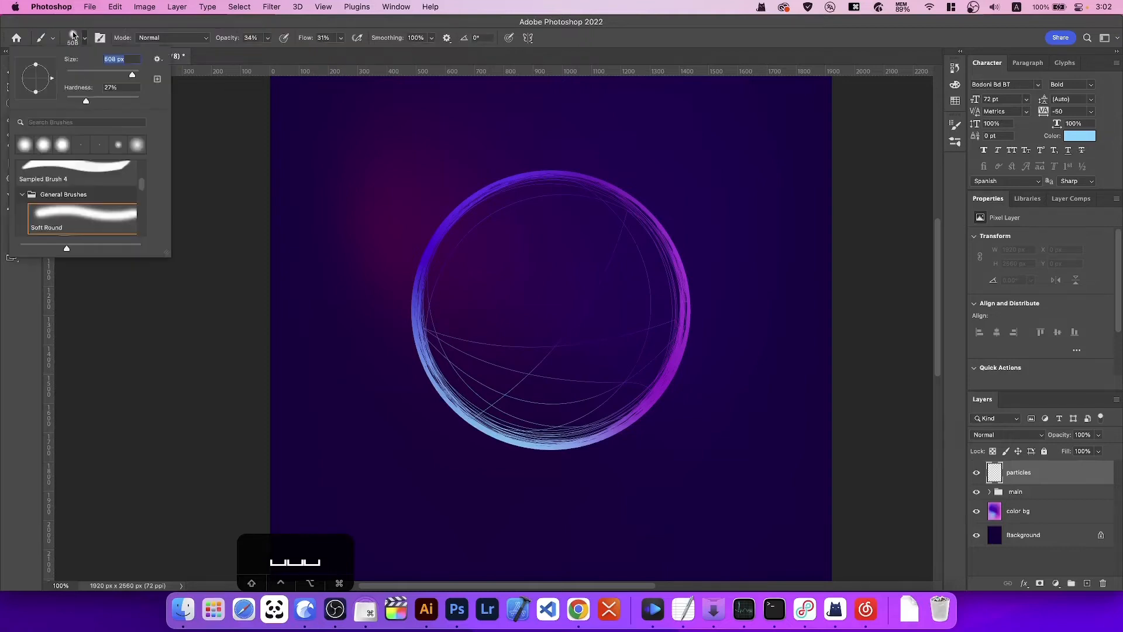
pyautogui.moveTo(82, 73); pyautogui.dragTo(69, 75)
pyautogui.moveTo(82, 103); pyautogui.dragTo(150, 111)
# Step: Set the brush's opacity and flow to 100%
pyautogui.click(269, 38)
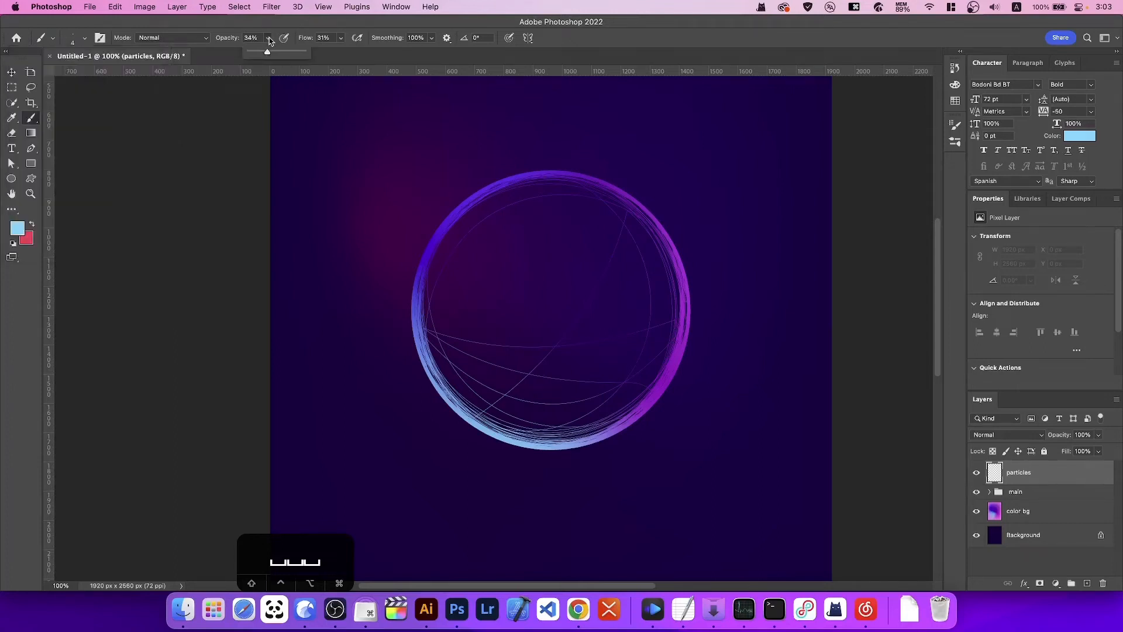
pyautogui.press('0')
pyautogui.click(341, 38)
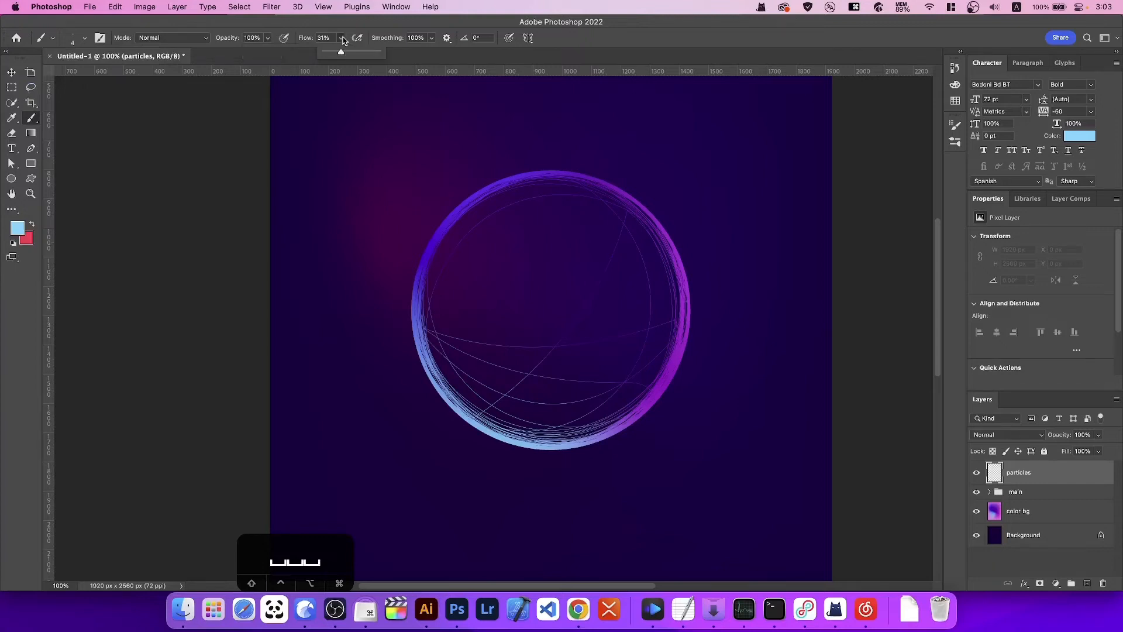
pyautogui.moveTo(340, 52); pyautogui.dragTo(378, 52)
# Step: Enable Shape Dynamics in the brush settings and set the size jitter to 0%
pyautogui.click(396, 7)
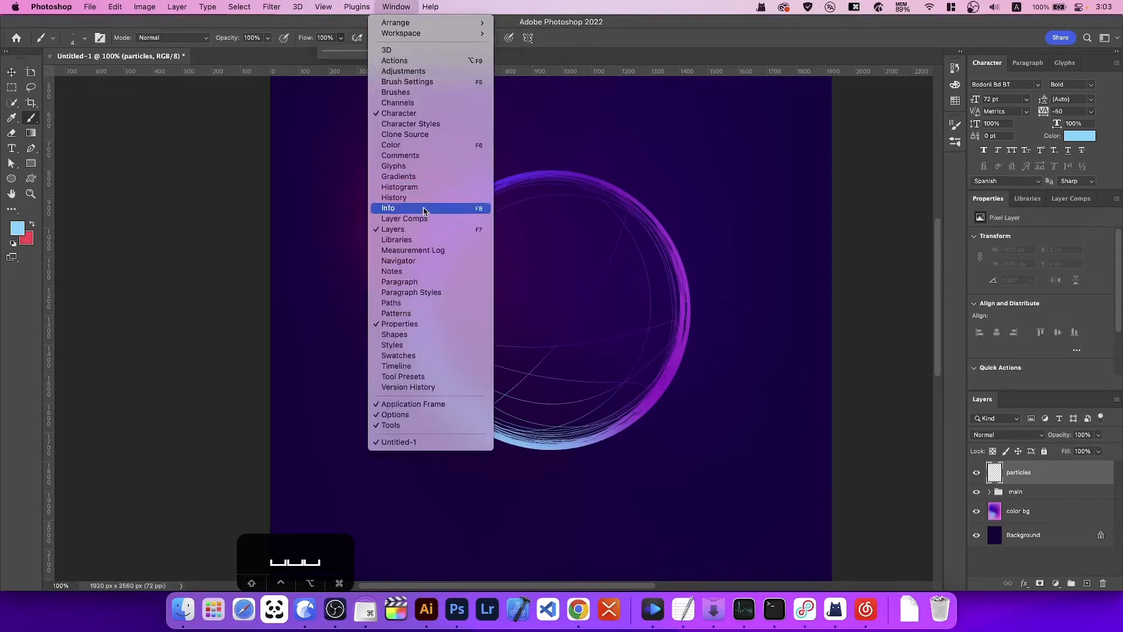
pyautogui.click(448, 86)
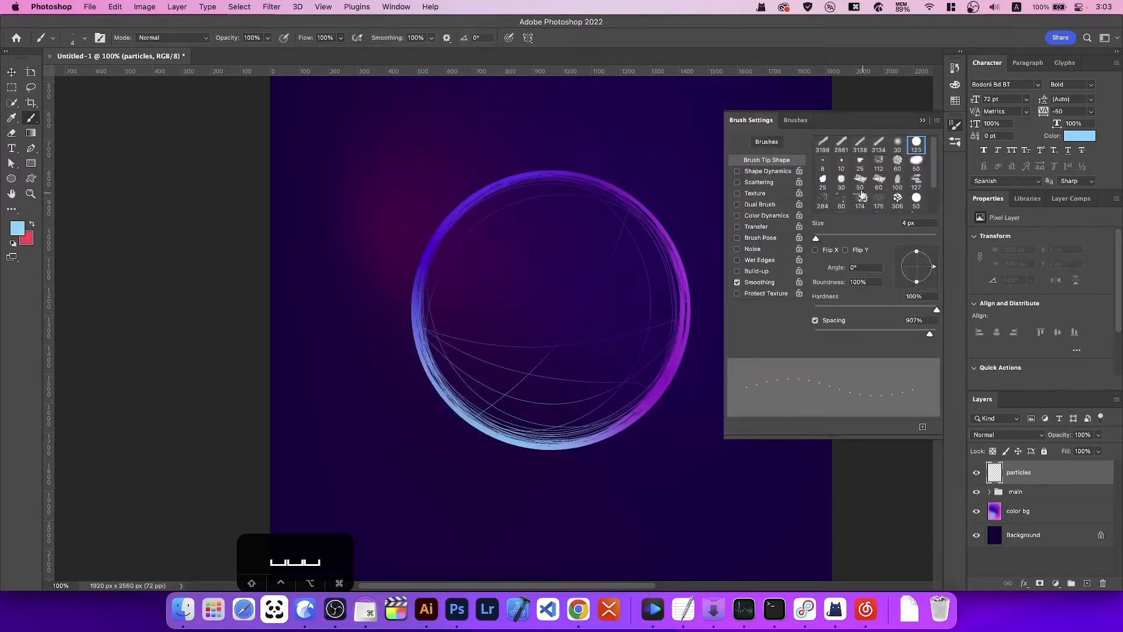
pyautogui.click(776, 172)
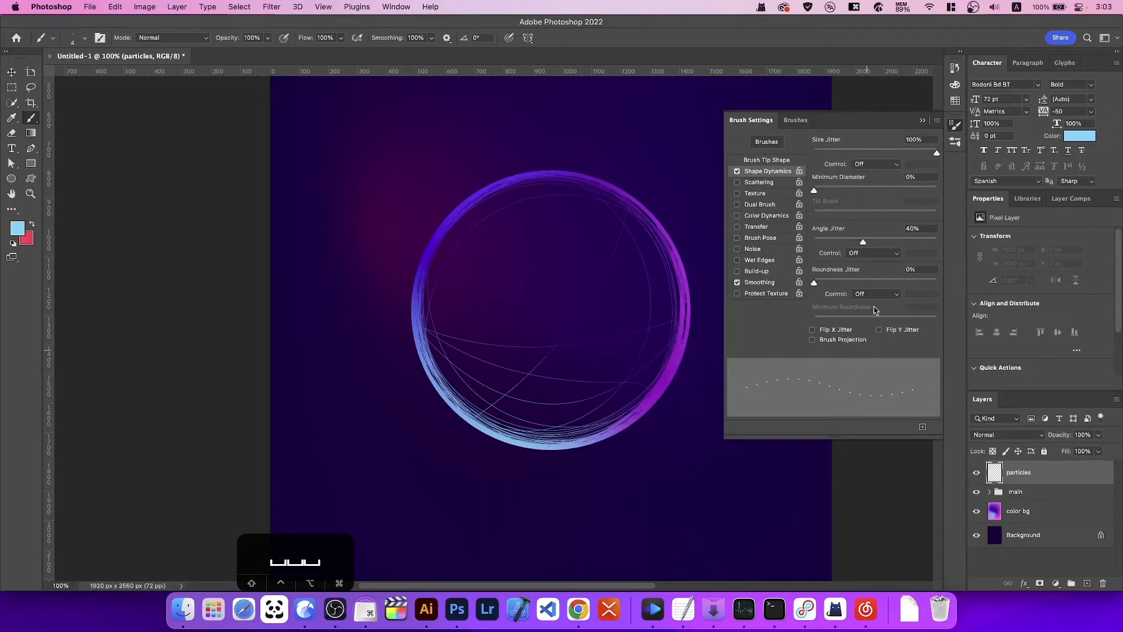
pyautogui.moveTo(938, 155)
pyautogui.mouseDown()
pyautogui.moveTo(819, 155)
pyautogui.moveTo(893, 155)
pyautogui.moveTo(972, 176)
pyautogui.moveTo(719, 179)
pyautogui.mouseUp()
# Step: Enable brush Scattering at 1000% on both axes, and raise the count and count jitter
pyautogui.click(766, 182)
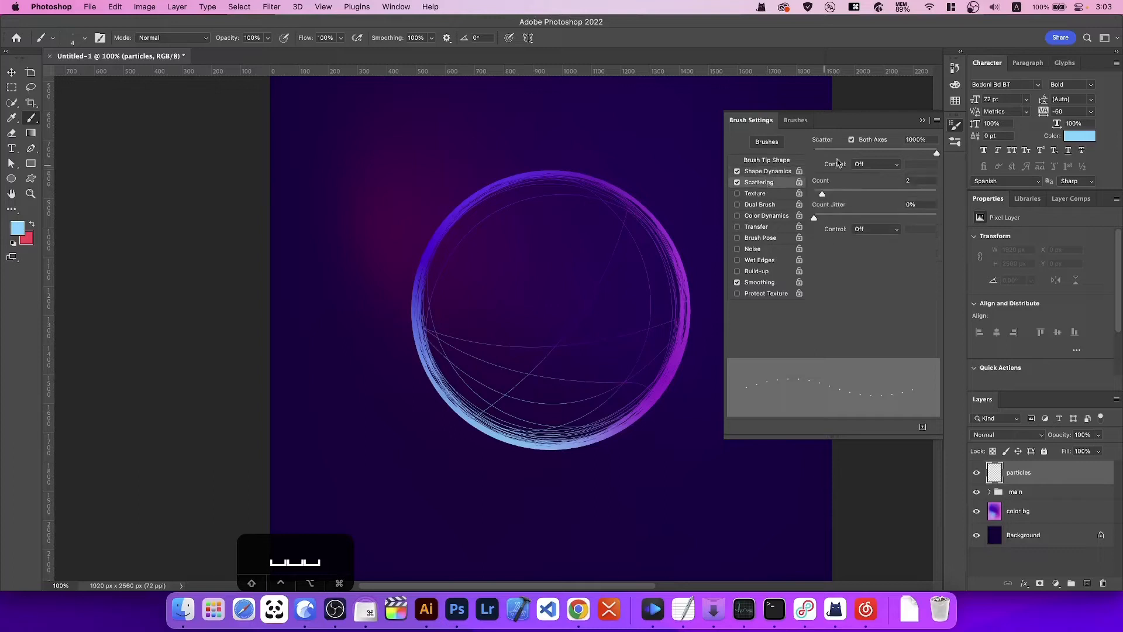
pyautogui.moveTo(937, 155)
pyautogui.mouseDown()
pyautogui.moveTo(802, 157)
pyautogui.moveTo(952, 169)
pyautogui.mouseUp()
pyautogui.moveTo(823, 197); pyautogui.dragTo(891, 197)
pyautogui.moveTo(815, 220); pyautogui.dragTo(864, 223)
# Step: Set the brush's roundness jitter to 2% and size jitter to 21% in Shape Dynamics, and close the brush settings
pyautogui.click(767, 172)
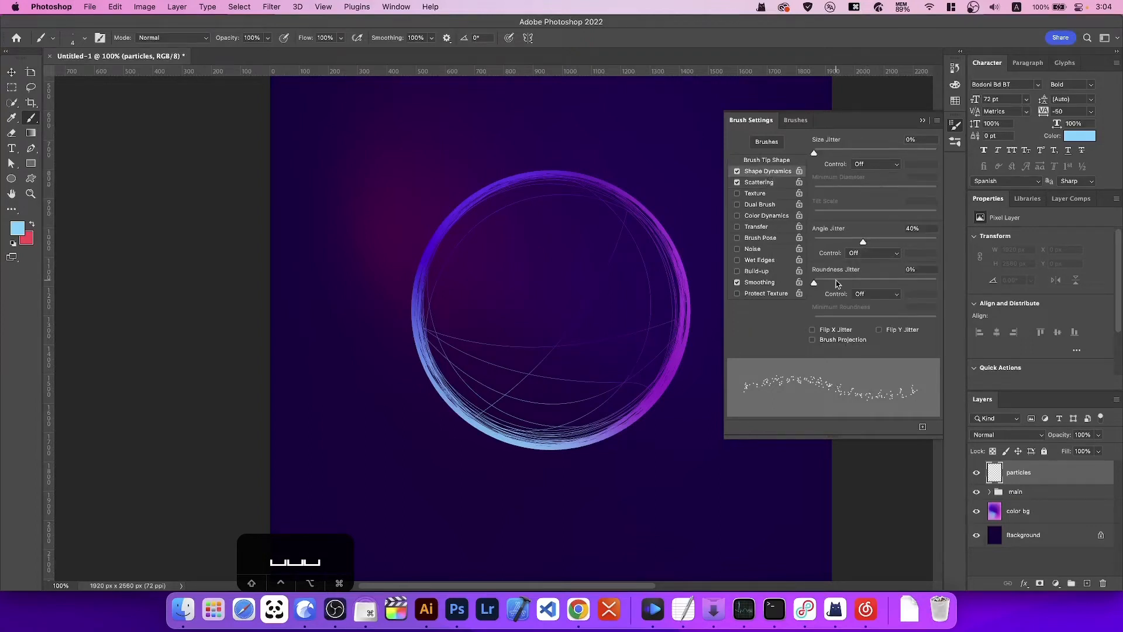
pyautogui.moveTo(815, 285)
pyautogui.mouseDown()
pyautogui.moveTo(857, 286)
pyautogui.moveTo(818, 286)
pyautogui.mouseUp()
pyautogui.moveTo(815, 153)
pyautogui.mouseDown()
pyautogui.moveTo(925, 155)
pyautogui.moveTo(993, 183)
pyautogui.moveTo(877, 169)
pyautogui.moveTo(711, 192)
pyautogui.mouseUp()
pyautogui.moveTo(786, 196)
pyautogui.mouseDown()
pyautogui.moveTo(945, 199)
pyautogui.moveTo(841, 201)
pyautogui.mouseUp()
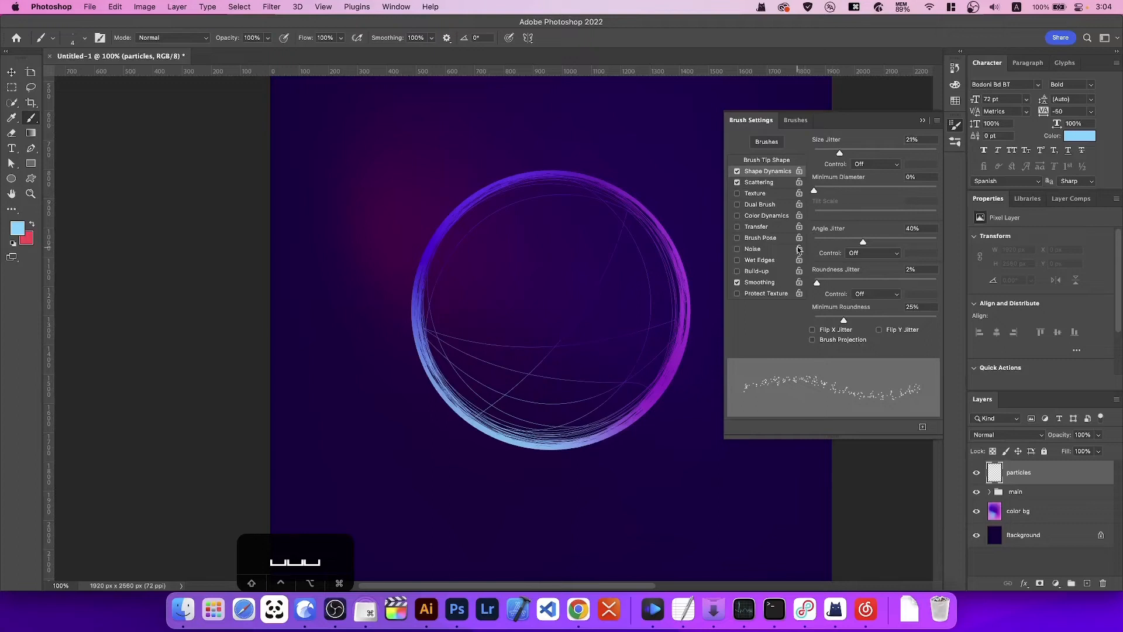
pyautogui.click(922, 121)
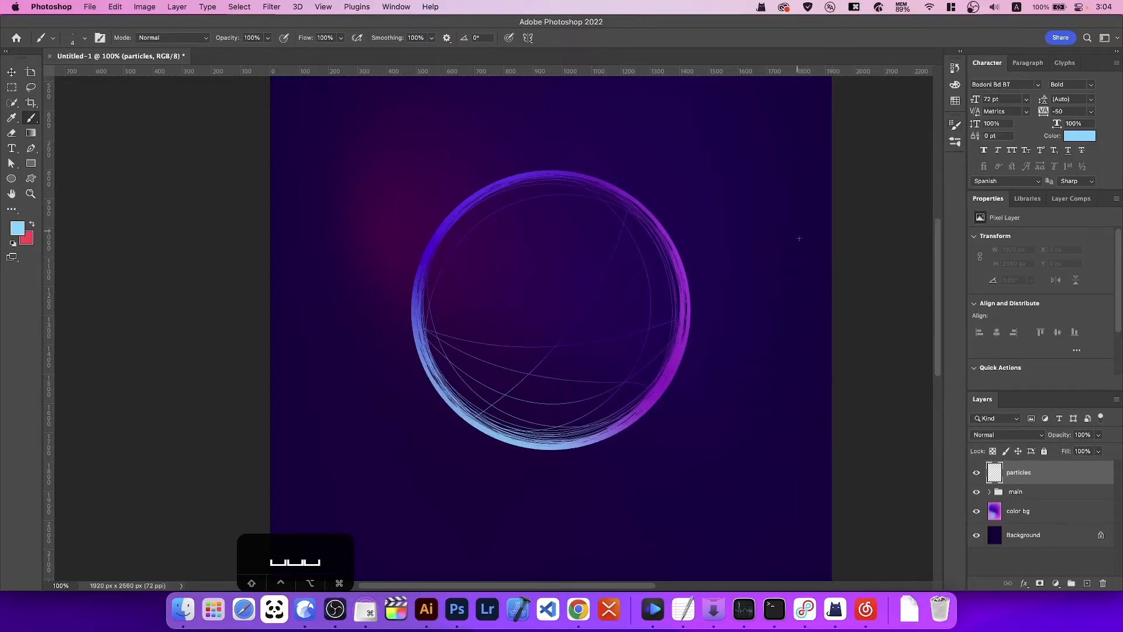
pyautogui.press('super+equal')
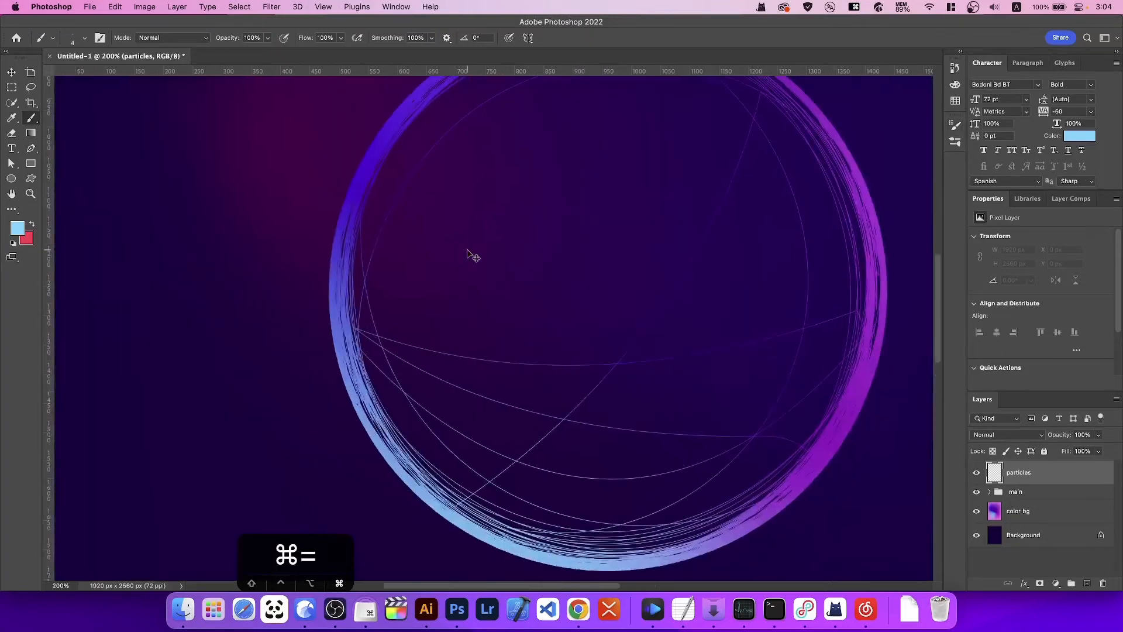
pyautogui.press('super+minus')
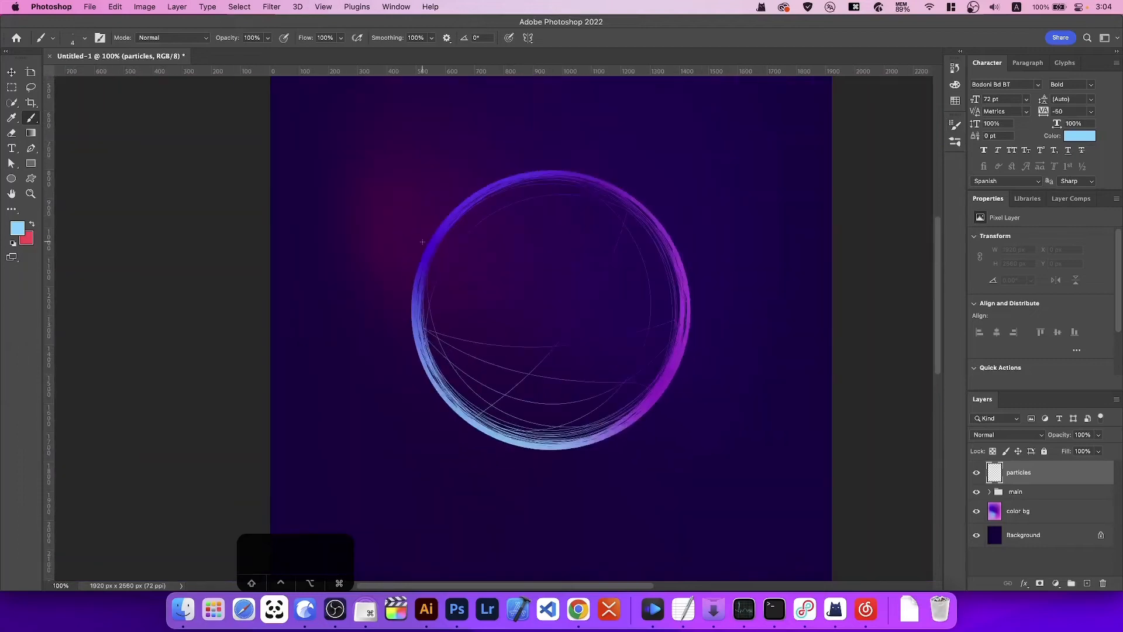
pyautogui.click(431, 247)
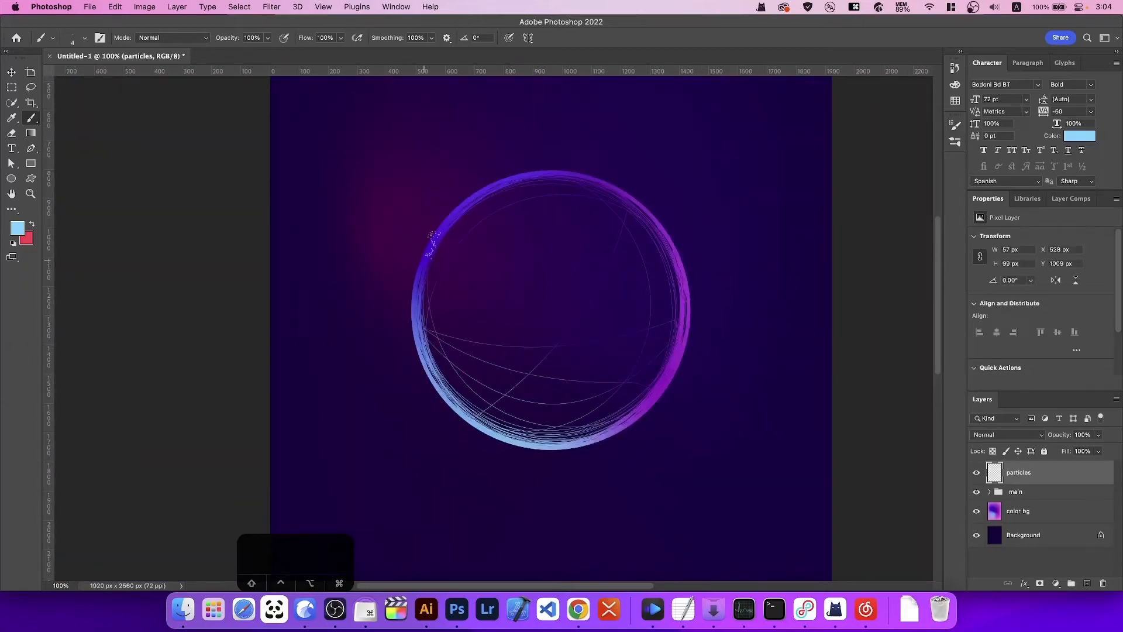
pyautogui.moveTo(419, 287); pyautogui.dragTo(413, 308)
pyautogui.press('super+z')
pyautogui.press('super+z')
pyautogui.press('super+z')
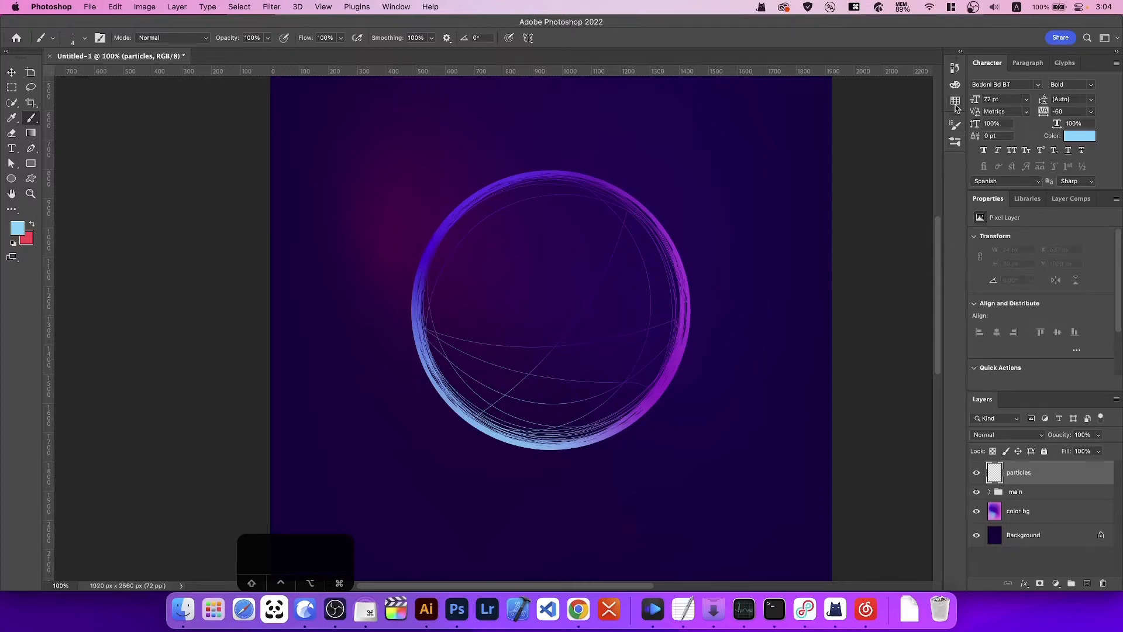
# Step: Raise the brush's size jitter to the maximum, lower the scattering count, and close the brush settings
pyautogui.click(956, 143)
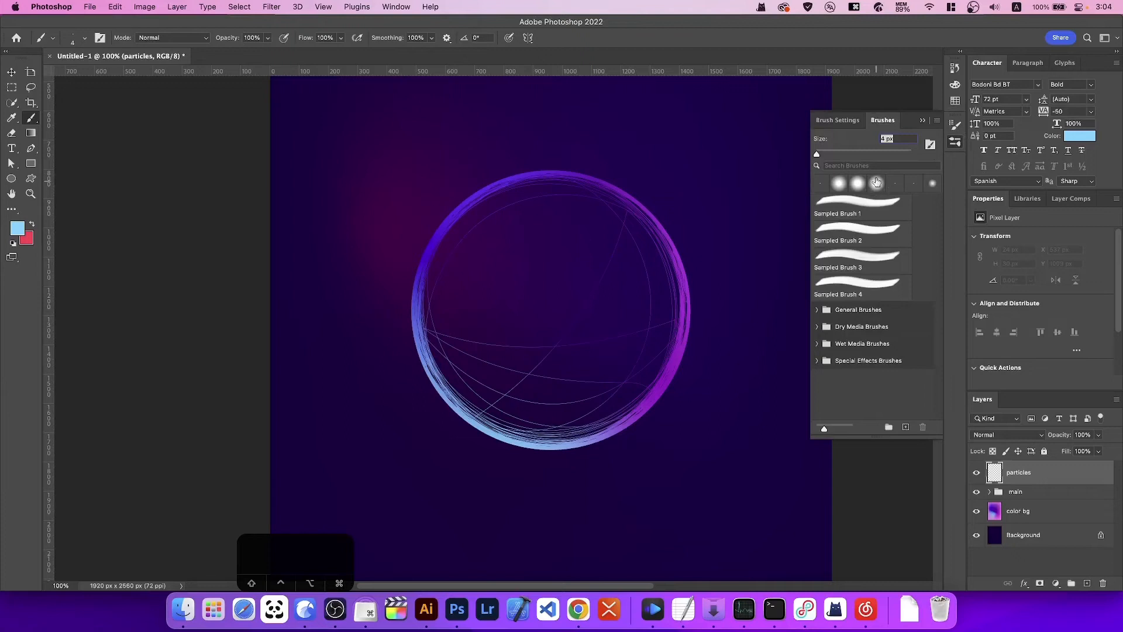
pyautogui.click(848, 123)
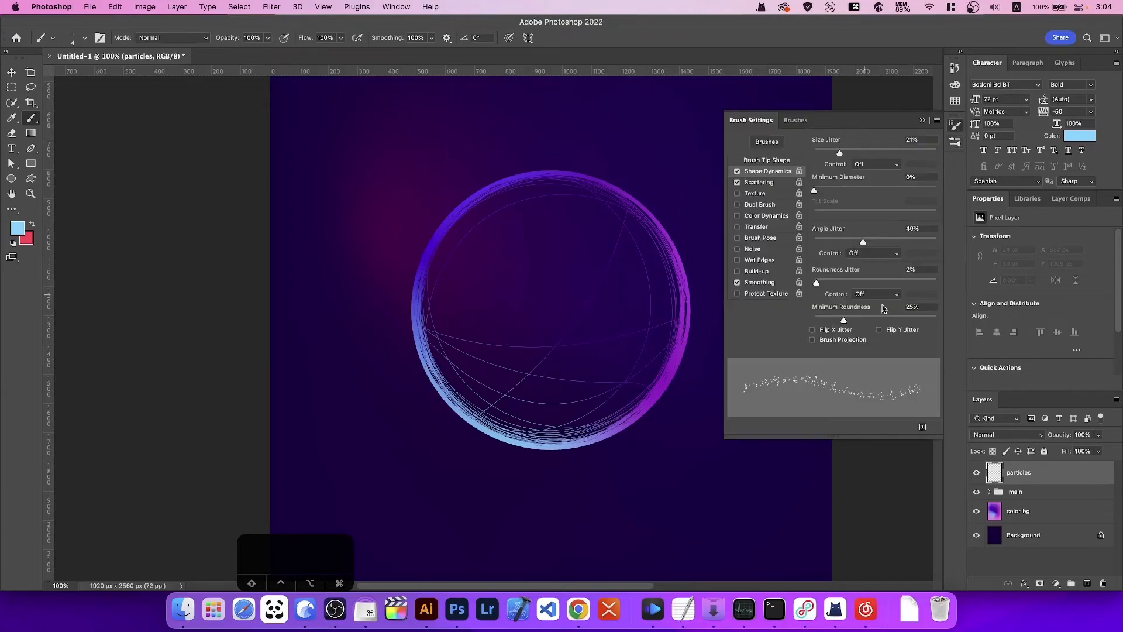
pyautogui.moveTo(840, 154); pyautogui.dragTo(944, 153)
pyautogui.click(773, 183)
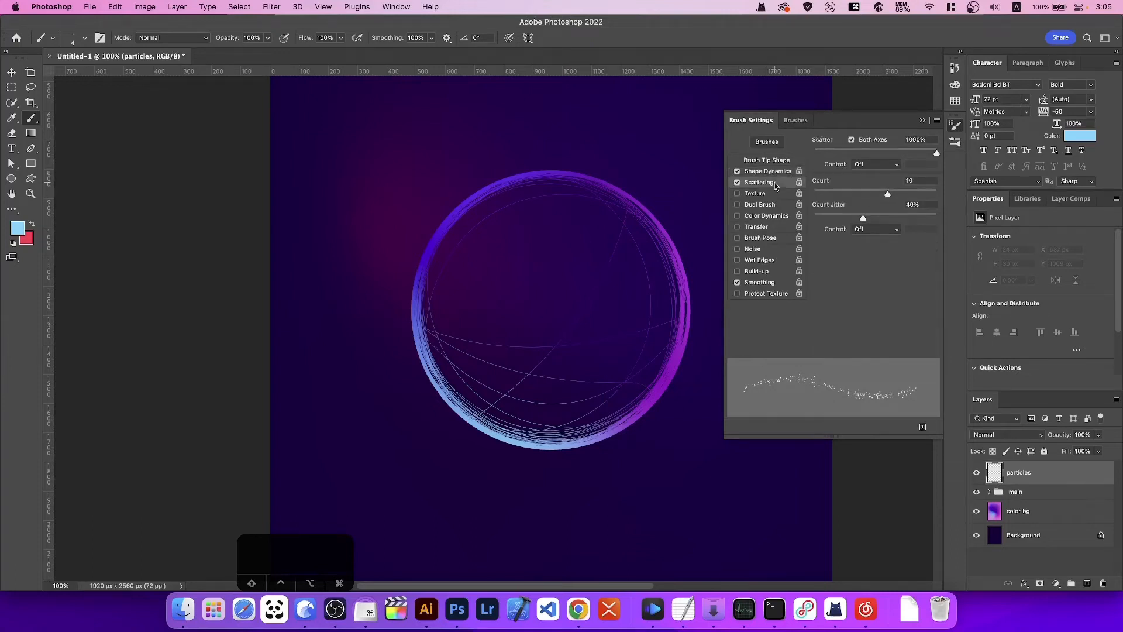
pyautogui.moveTo(888, 196); pyautogui.dragTo(842, 195)
pyautogui.moveTo(824, 193); pyautogui.dragTo(828, 194)
pyautogui.click(923, 120)
pyautogui.press('super+equal')
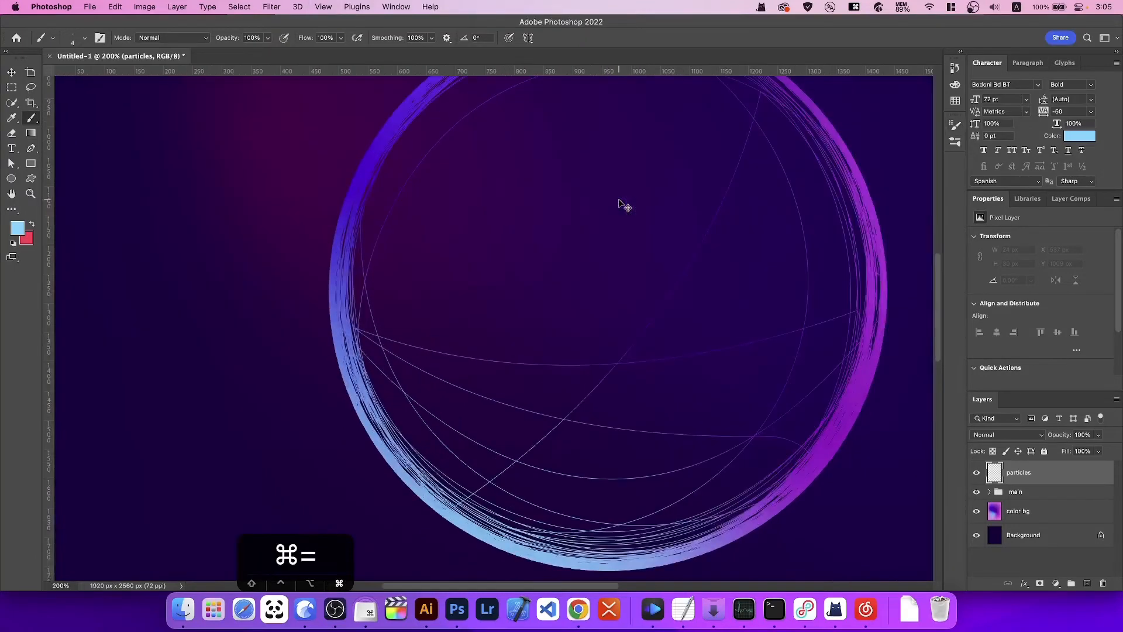
pyautogui.click(351, 182)
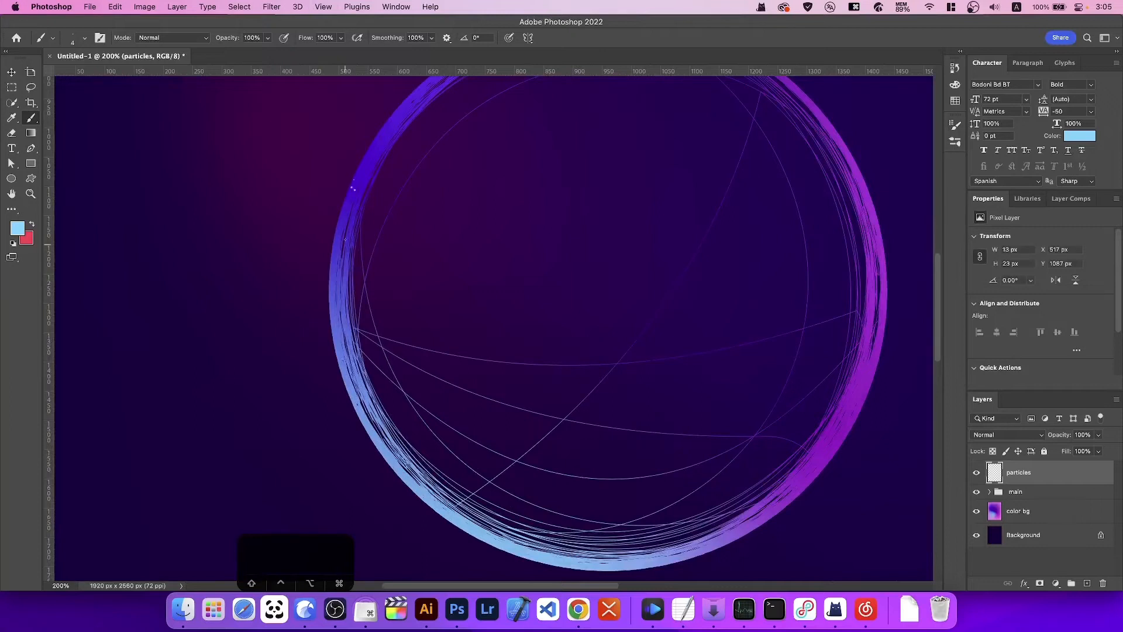
pyautogui.click(337, 236)
pyautogui.press('super+minus')
pyautogui.press('super+minus')
pyautogui.press('super+equal')
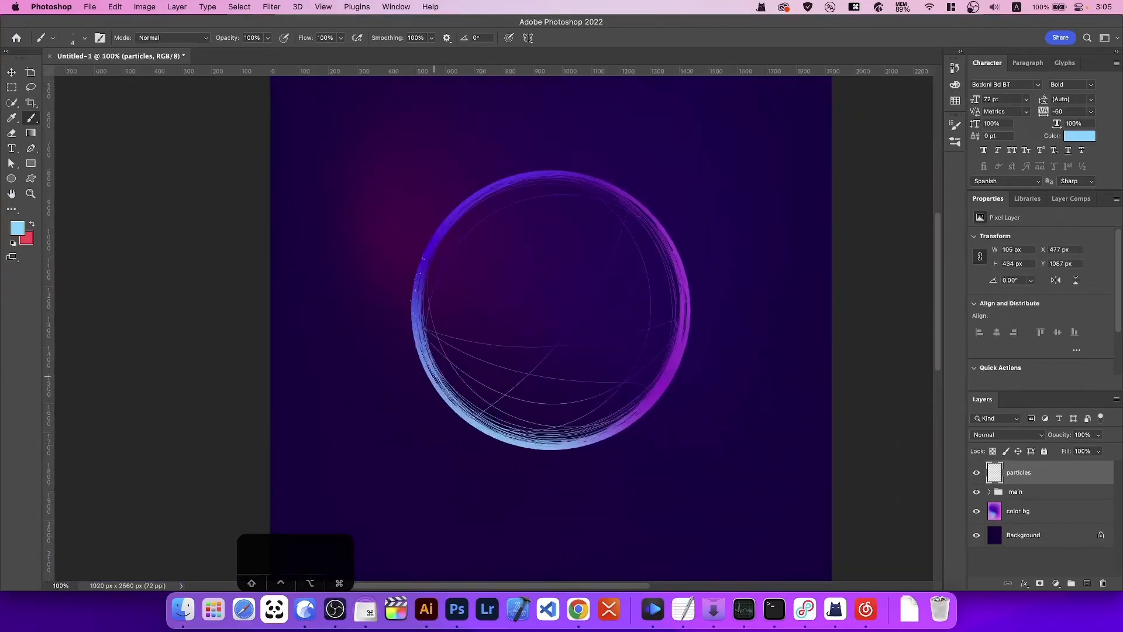
pyautogui.press('super+z')
pyautogui.press('super+z')
pyautogui.press('super+z')
# Step: Set the foreground color to white (#ffffff)
pyautogui.click(18, 226)
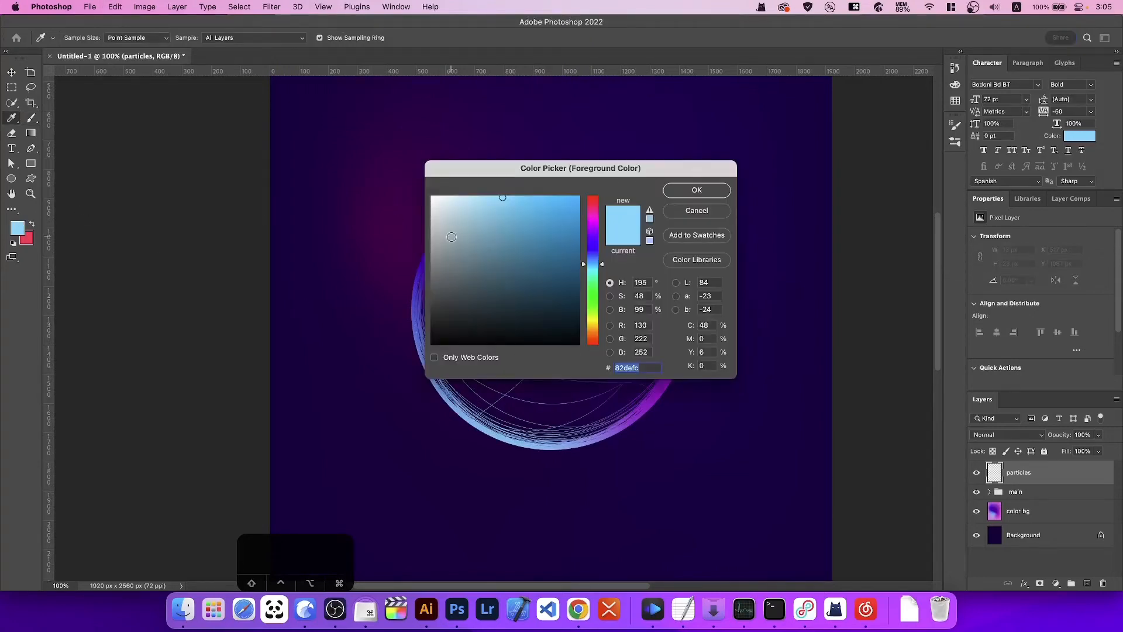
pyautogui.moveTo(472, 210); pyautogui.dragTo(422, 185)
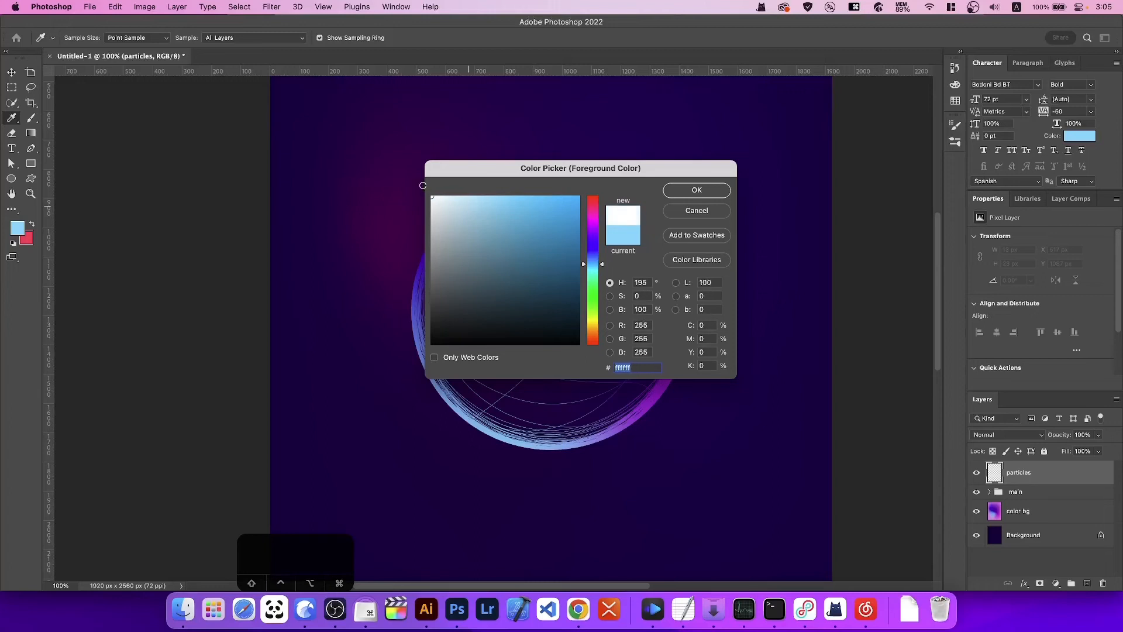
pyautogui.click(695, 190)
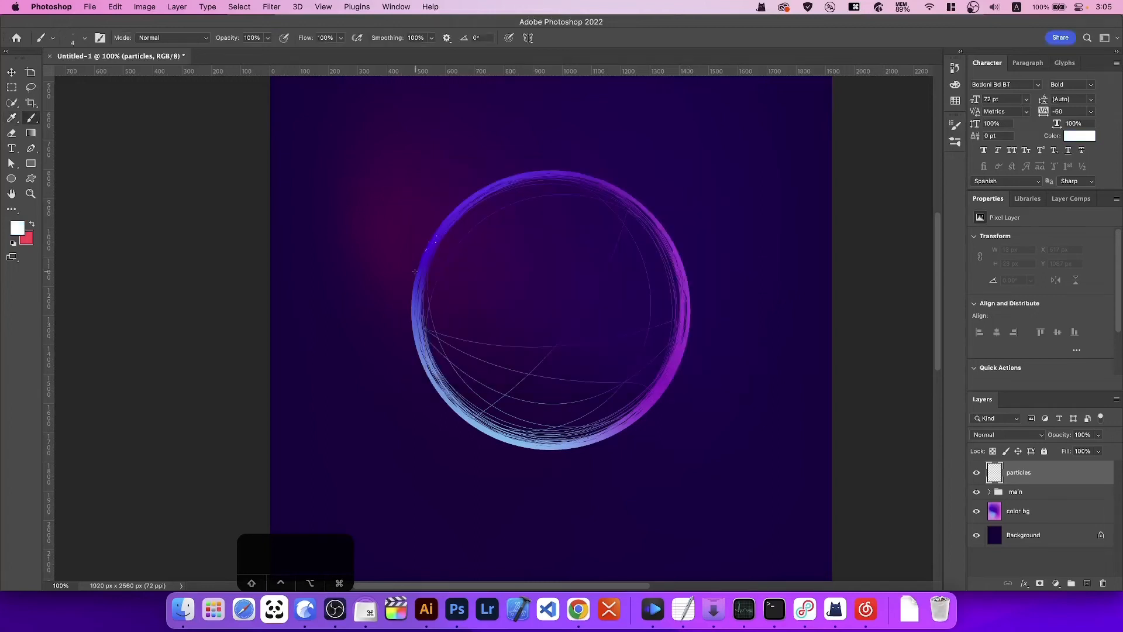
# Step: Paint scattered white particles on the particles layer along the ring's left side, from the lower left up to the top
pyautogui.moveTo(415, 271)
pyautogui.mouseDown()
pyautogui.moveTo(414, 314)
pyautogui.moveTo(453, 412)
pyautogui.moveTo(441, 398)
pyautogui.moveTo(502, 448)
pyautogui.mouseUp()
pyautogui.moveTo(413, 354); pyautogui.dragTo(419, 371)
pyautogui.moveTo(456, 421); pyautogui.dragTo(514, 442)
pyautogui.press('super+=')
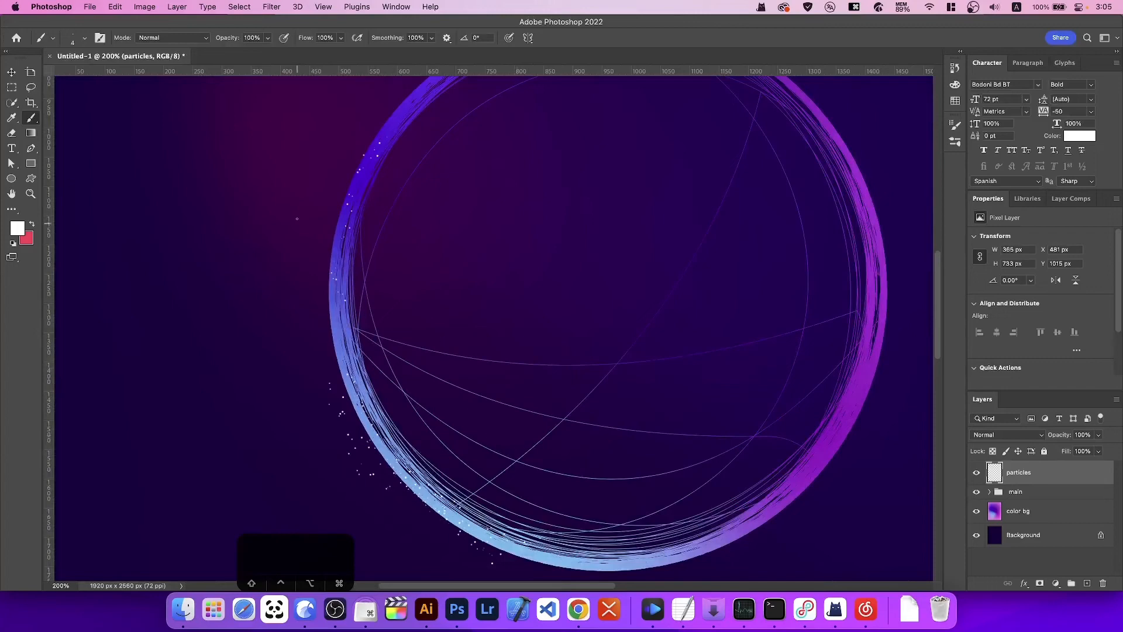
pyautogui.moveTo(332, 232); pyautogui.dragTo(325, 319)
pyautogui.scroll(5, 339, 324)
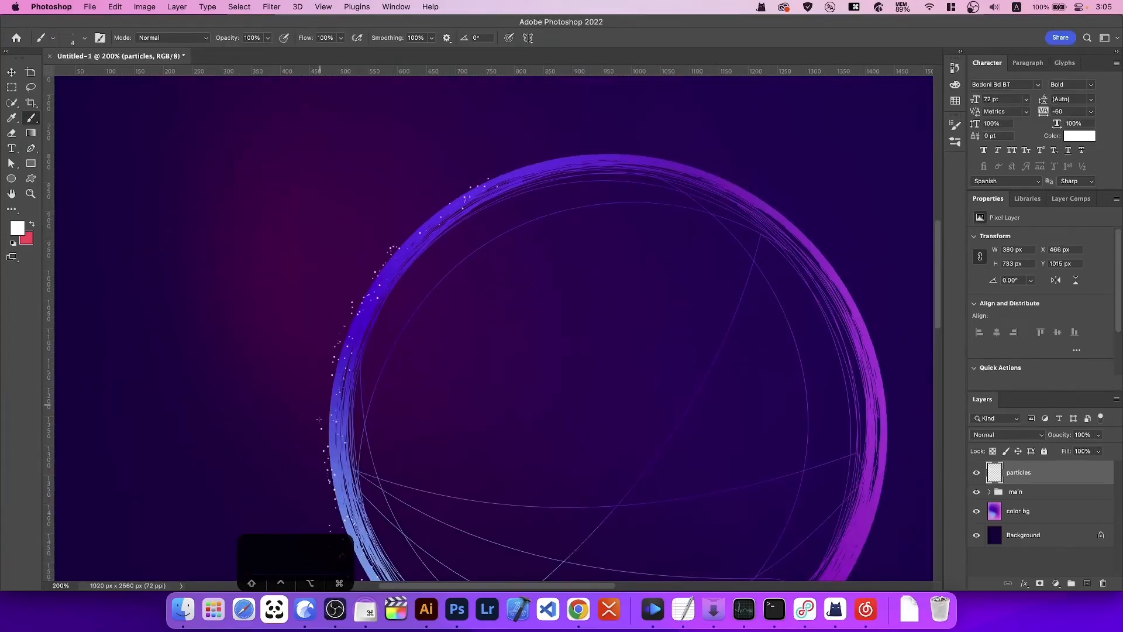
pyautogui.moveTo(319, 419); pyautogui.dragTo(324, 389)
pyautogui.scroll(4, 468, 290)
pyautogui.moveTo(602, 269); pyautogui.dragTo(525, 281)
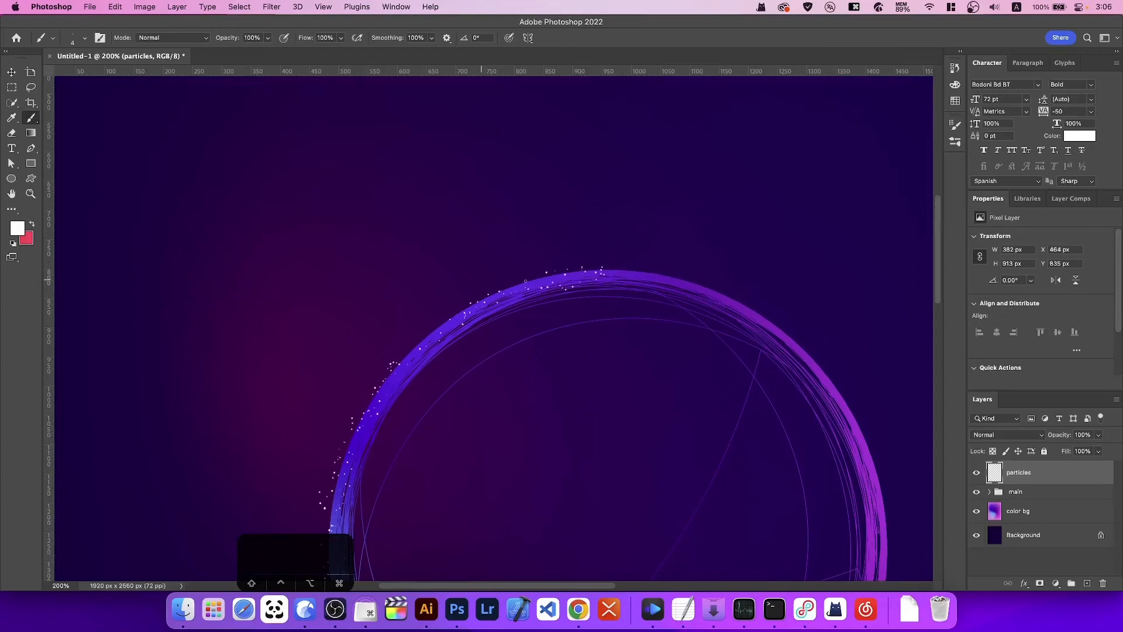
# Step: Continue the white particles from the ring's top down its right side and along its bottom edge
pyautogui.press('space')
pyautogui.moveTo(599, 259); pyautogui.dragTo(402, 191)
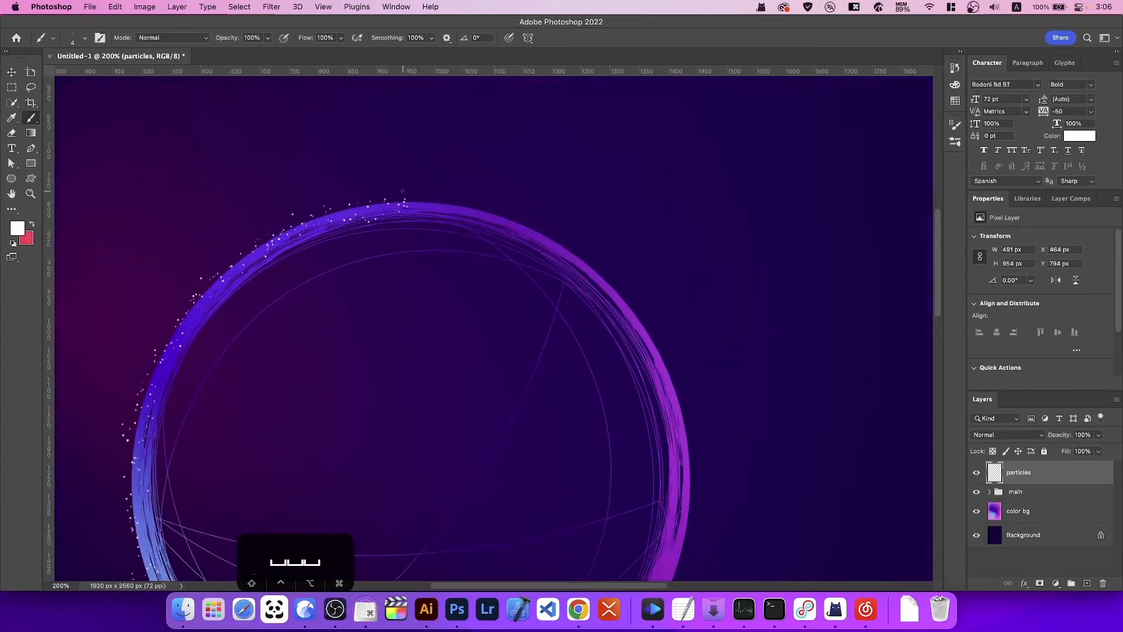
pyautogui.scroll(-1, 664, 308)
pyautogui.moveTo(680, 392)
pyautogui.mouseDown()
pyautogui.moveTo(664, 309)
pyautogui.moveTo(626, 322)
pyautogui.moveTo(675, 382)
pyautogui.mouseUp()
pyautogui.scroll(-2, 674, 353)
pyautogui.scroll(-5, 711, 421)
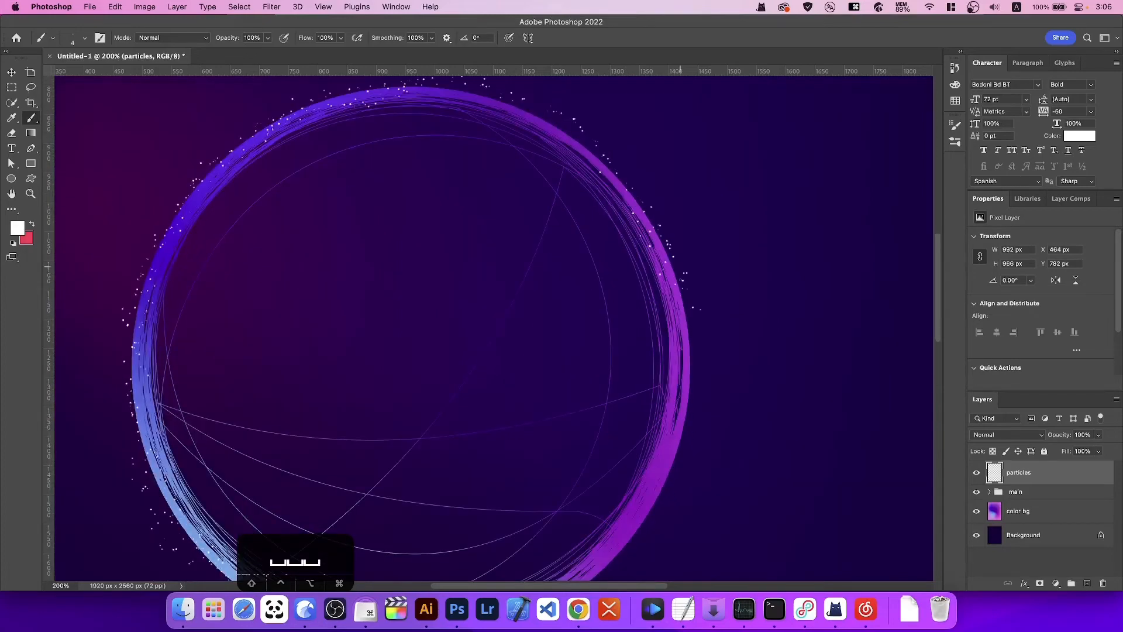
pyautogui.click(699, 389)
pyautogui.scroll(-3, 701, 351)
pyautogui.click(677, 417)
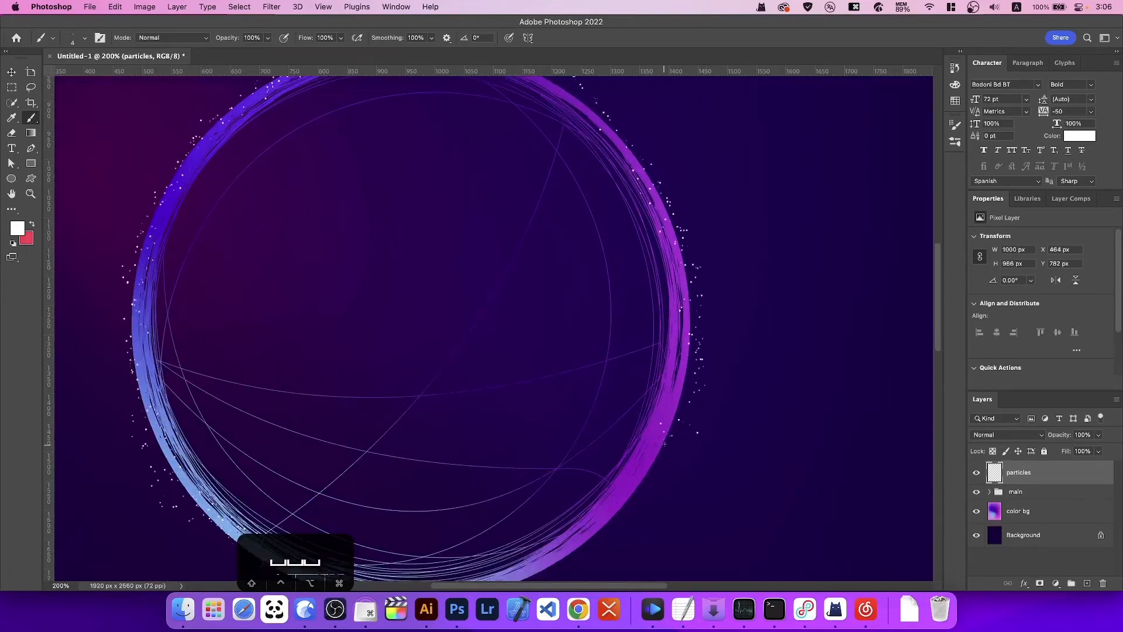
pyautogui.scroll(-6, 652, 357)
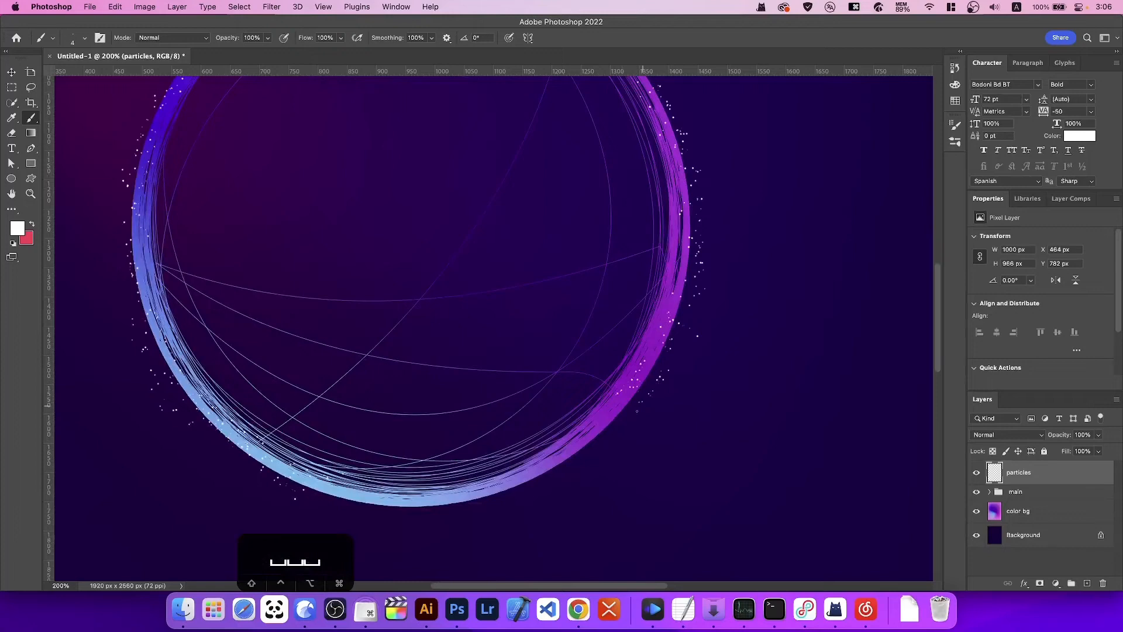
pyautogui.scroll(-5, 637, 412)
pyautogui.click(430, 429)
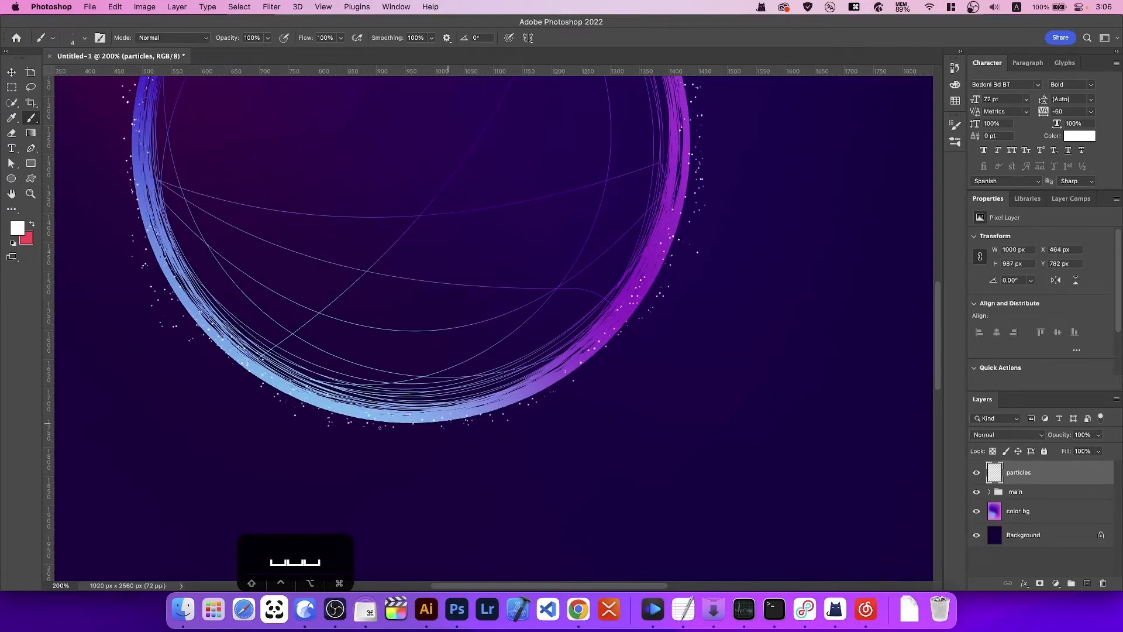
pyautogui.click(447, 422)
# Step: Thicken the fine white particles along the ring's right, top and left edges
pyautogui.scroll(10, 695, 169)
pyautogui.scroll(2, 628, 167)
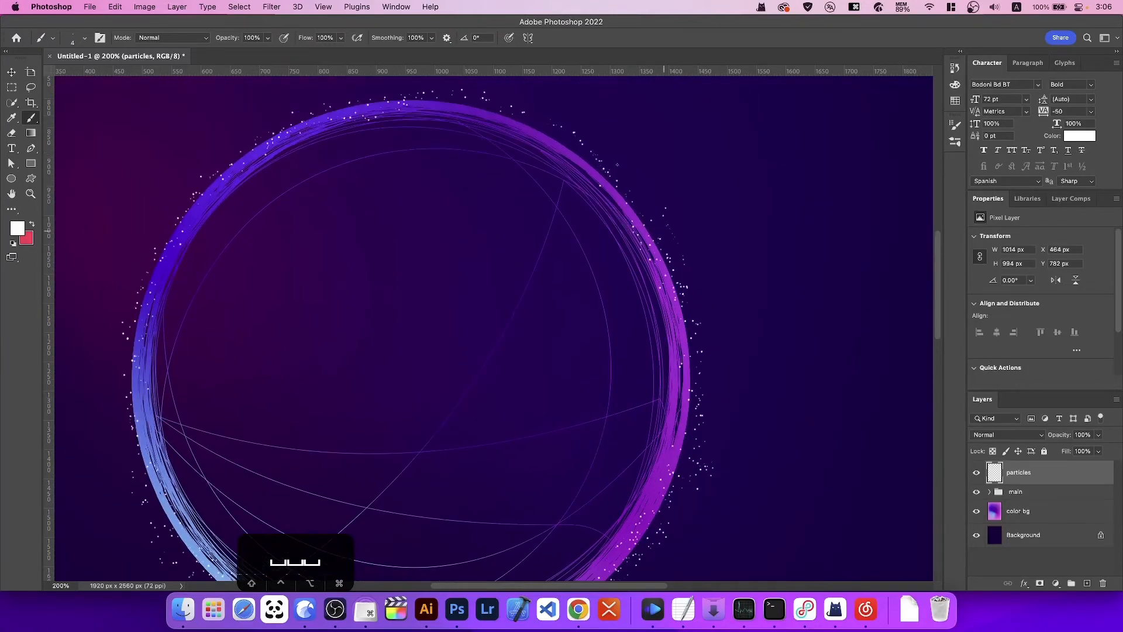
pyautogui.scroll(2, 578, 170)
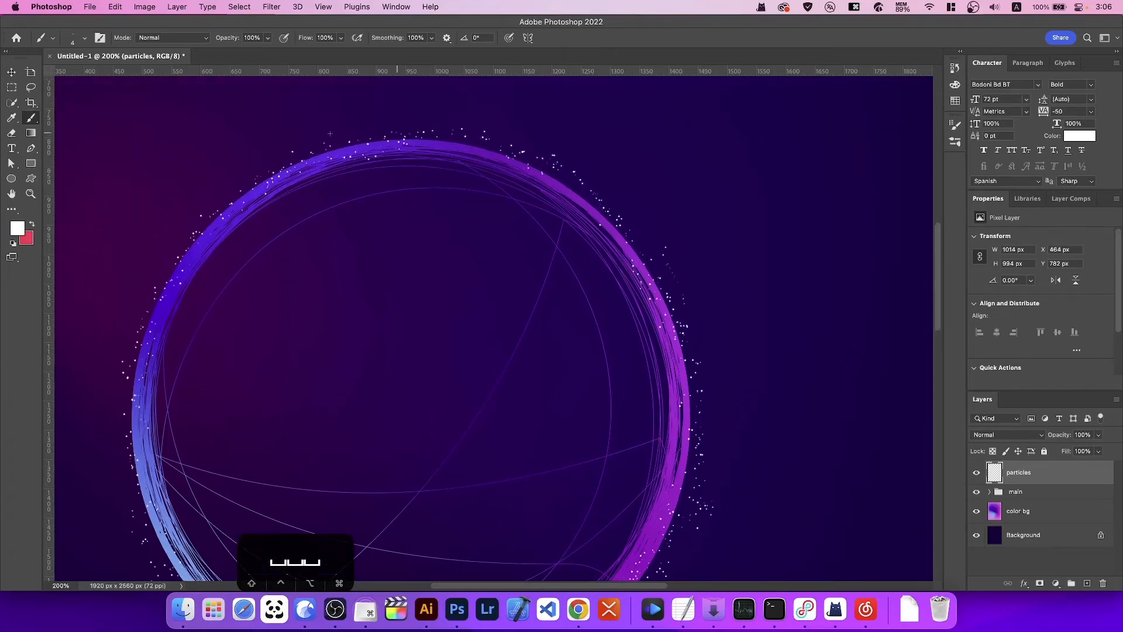
pyautogui.scroll(-4, 147, 308)
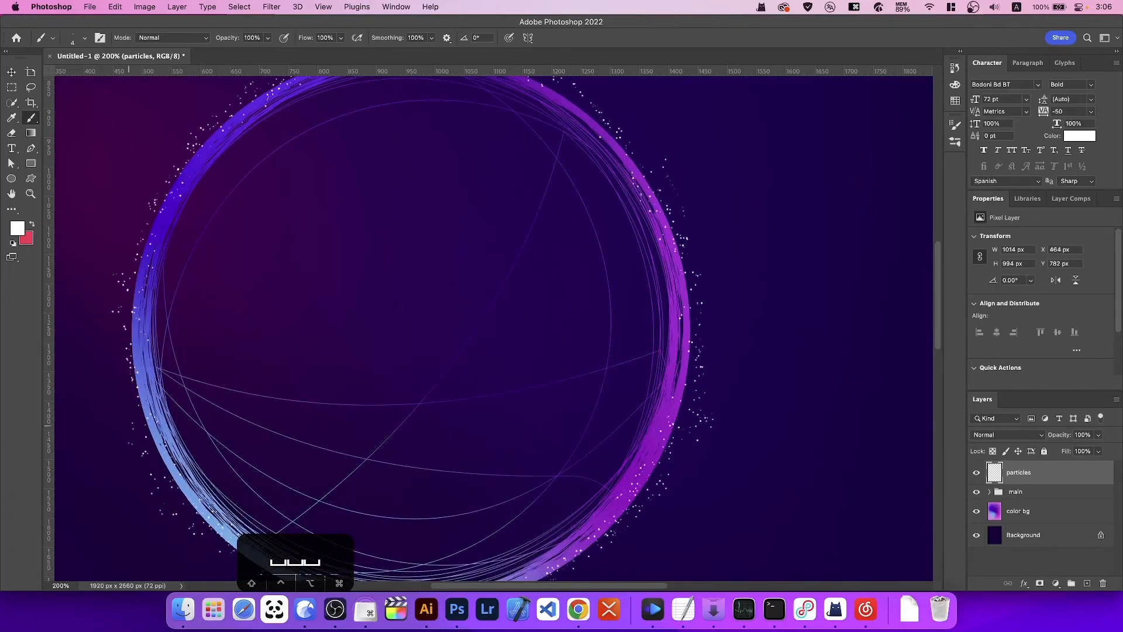
pyautogui.press('super+minus')
pyautogui.press('super+minus')
pyautogui.press('super+equal')
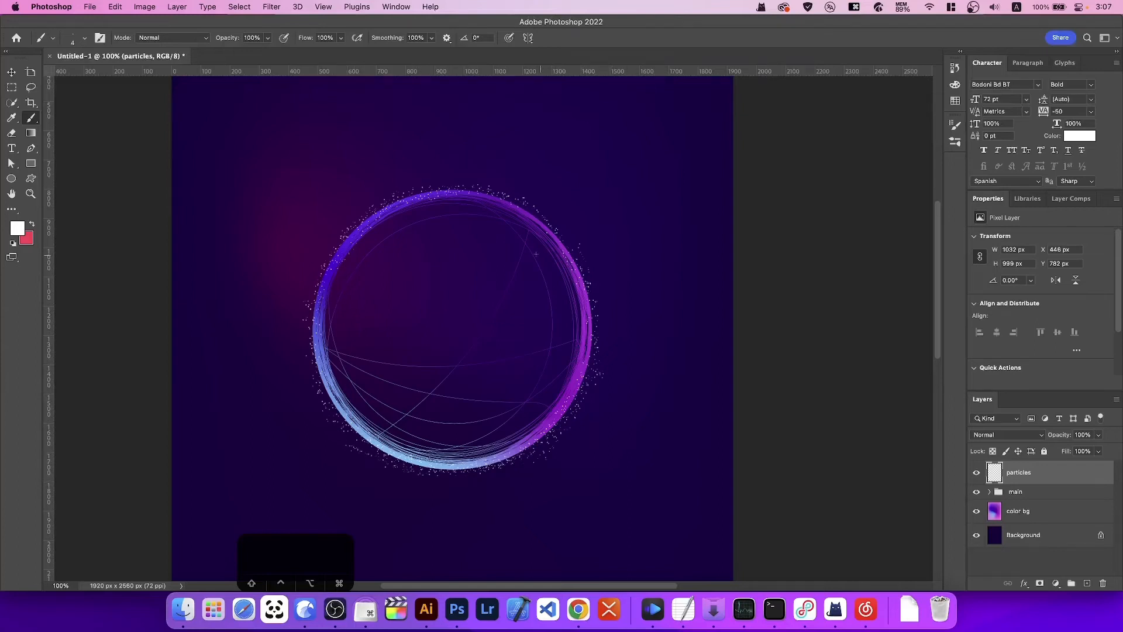
# Step: Set the brush size to 7 px and paint larger white particles along the ring's left and bottom edges
pyautogui.click(74, 38)
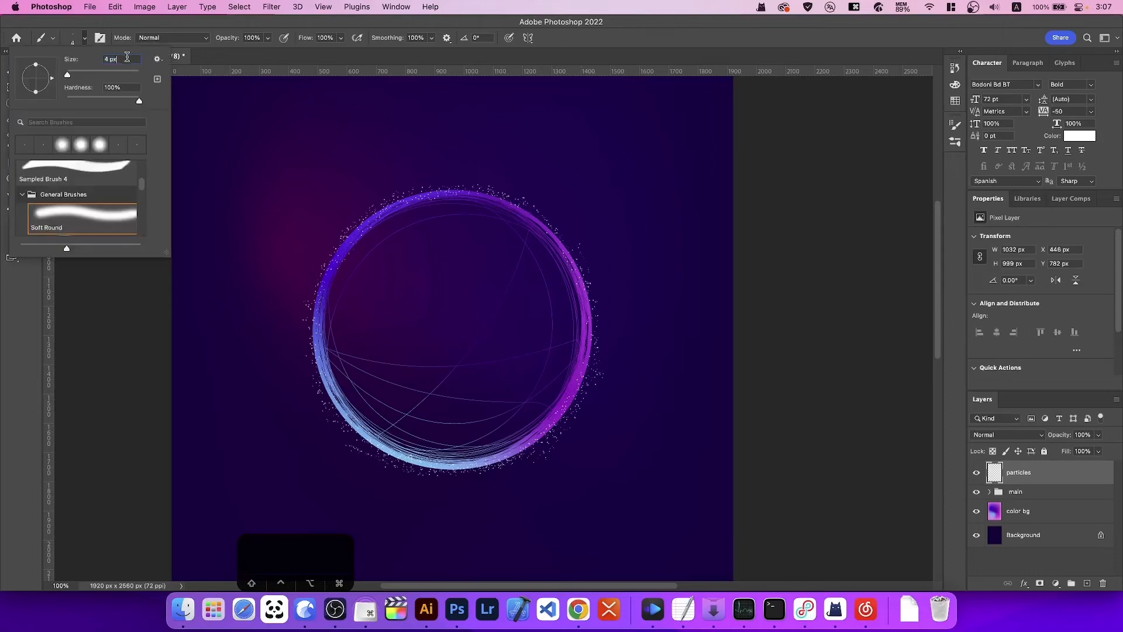
pyautogui.write('7')
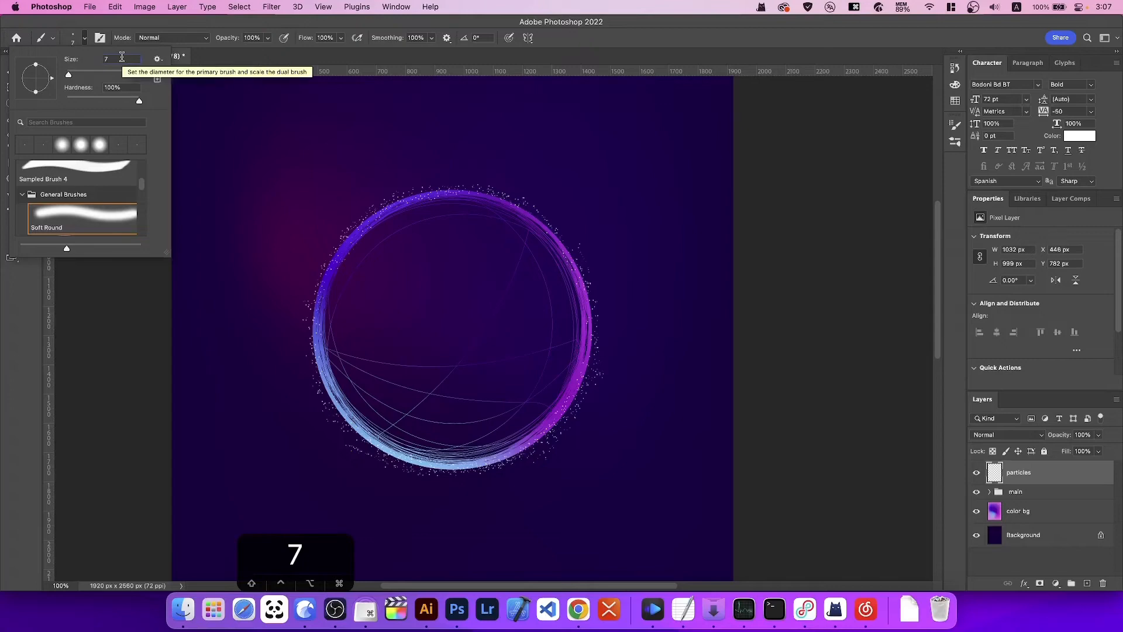
pyautogui.press('Return')
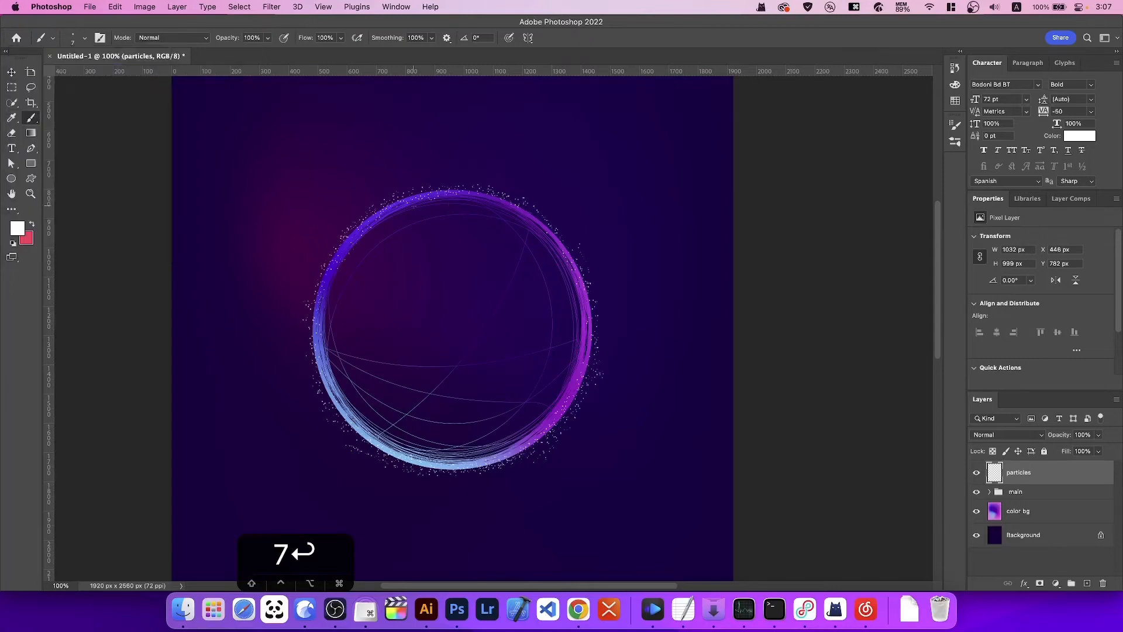
pyautogui.press('super+plus')
pyautogui.moveTo(301, 175); pyautogui.dragTo(537, 248)
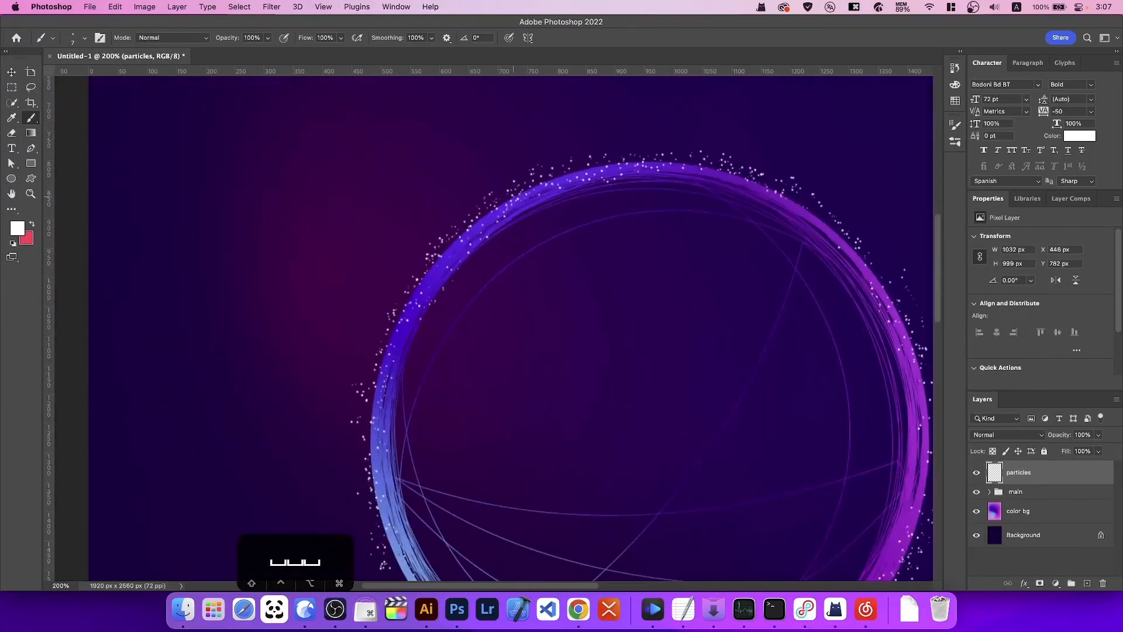
pyautogui.scroll(-5, 351, 339)
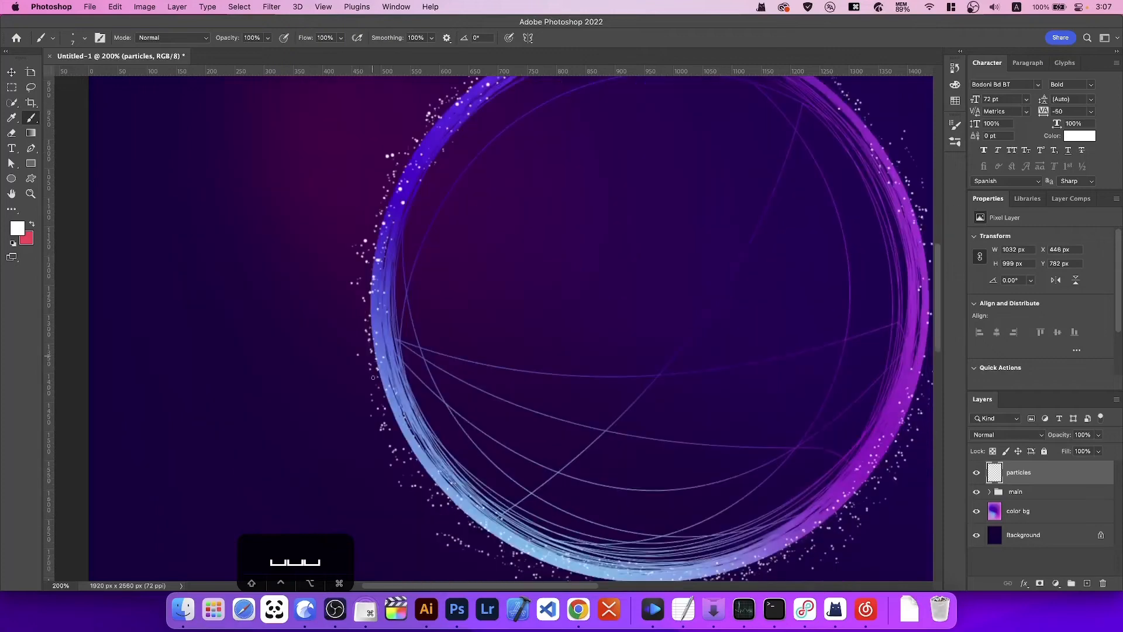
pyautogui.scroll(-4, 459, 479)
pyautogui.hscroll(10, 691, 494)
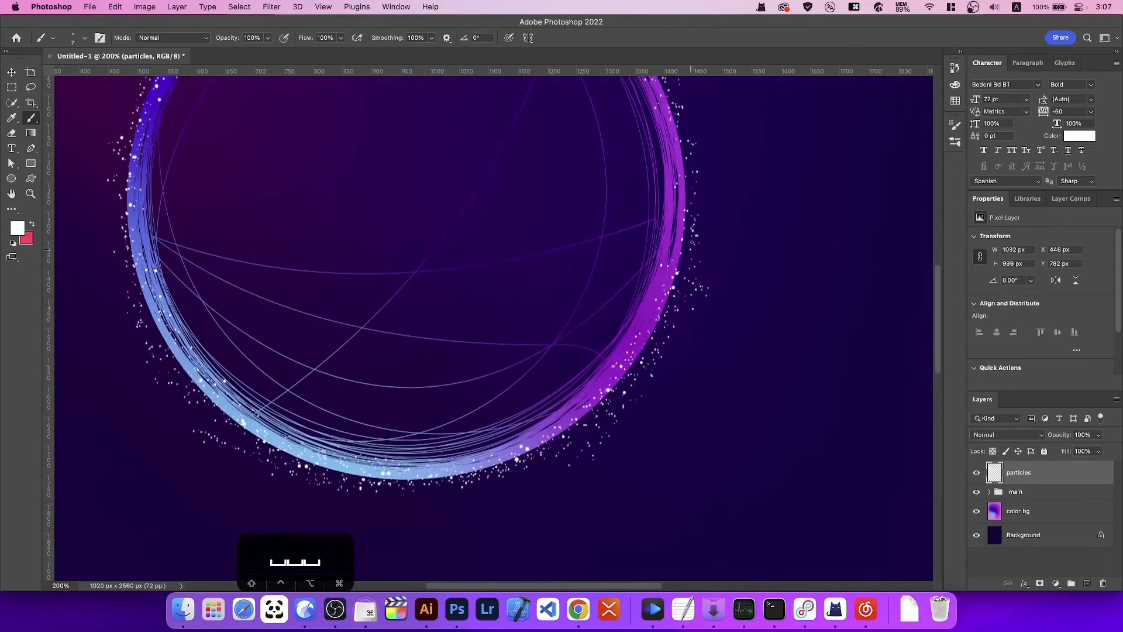
# Step: Add larger white particles along the ring's right side and over its top and upper-left edges
pyautogui.scroll(13, 692, 242)
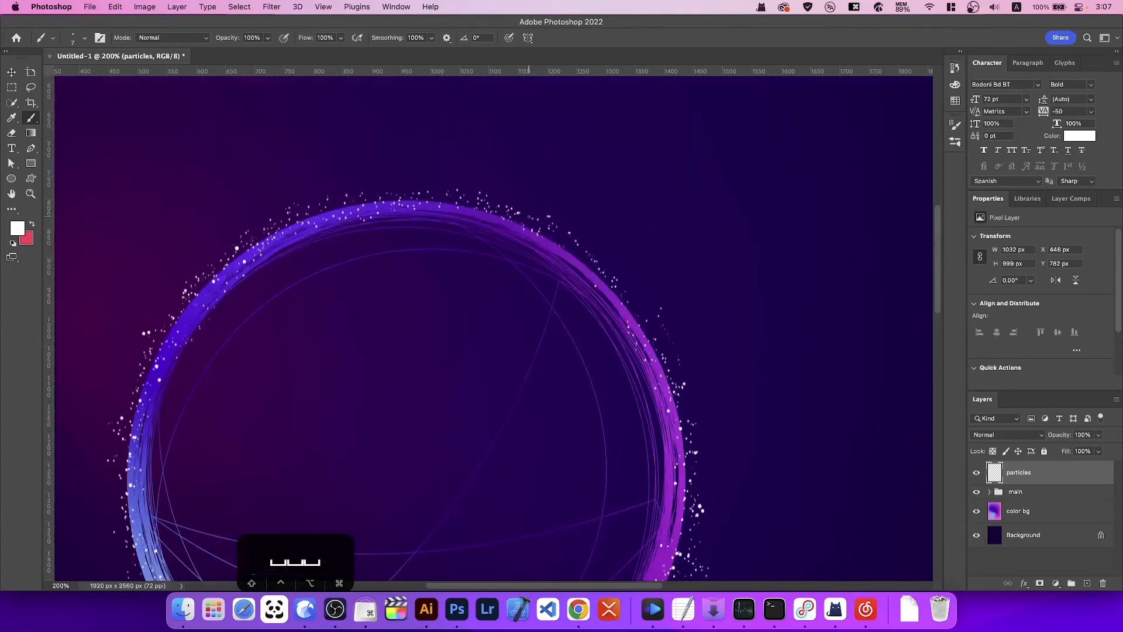
pyautogui.hscroll(-10, 738, 177)
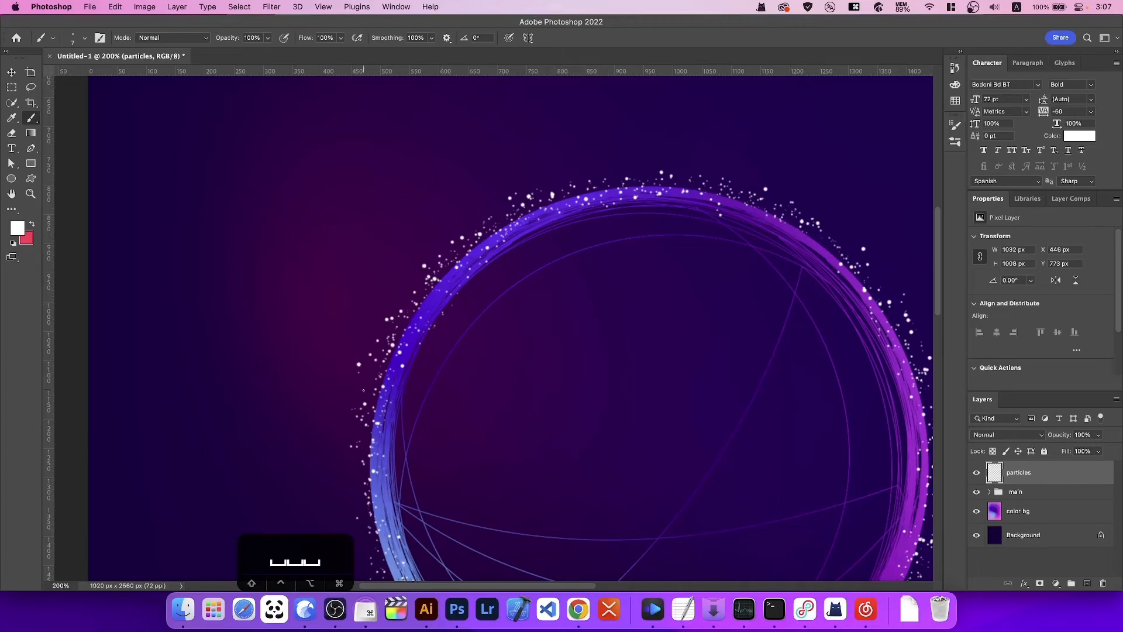
pyautogui.scroll(-5, 408, 413)
pyautogui.press('super+minus')
pyautogui.press('super+minus')
pyautogui.press('super+equal')
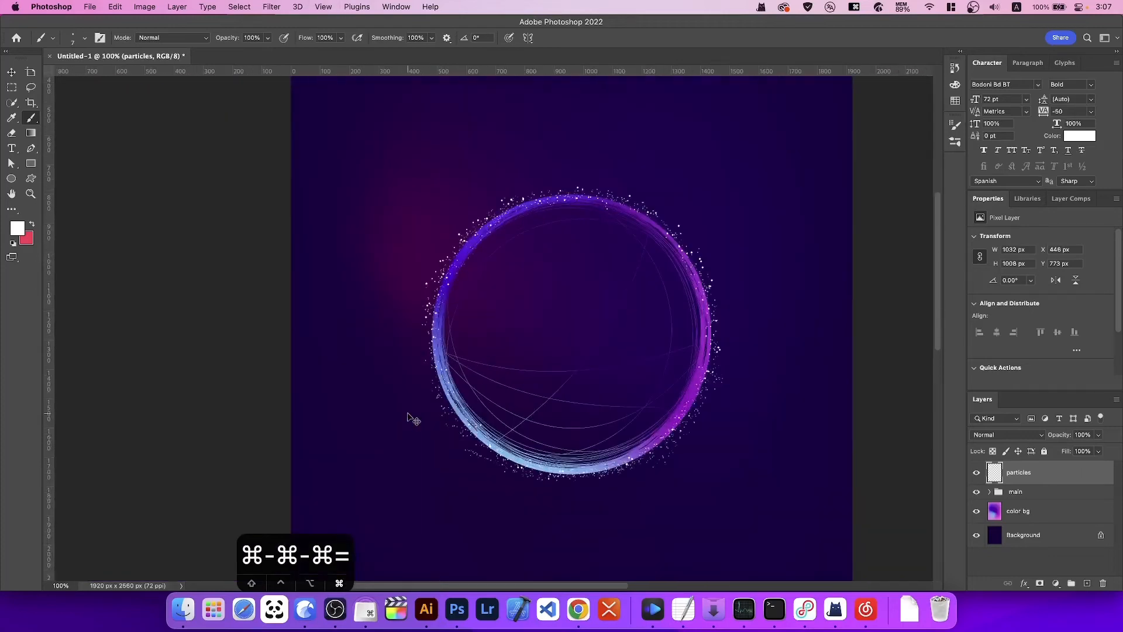
# Step: Paint extra 7 px particles slightly outside the ring at its lower left, bottom and right side
pyautogui.press('space')
pyautogui.moveTo(539, 310); pyautogui.dragTo(480, 244)
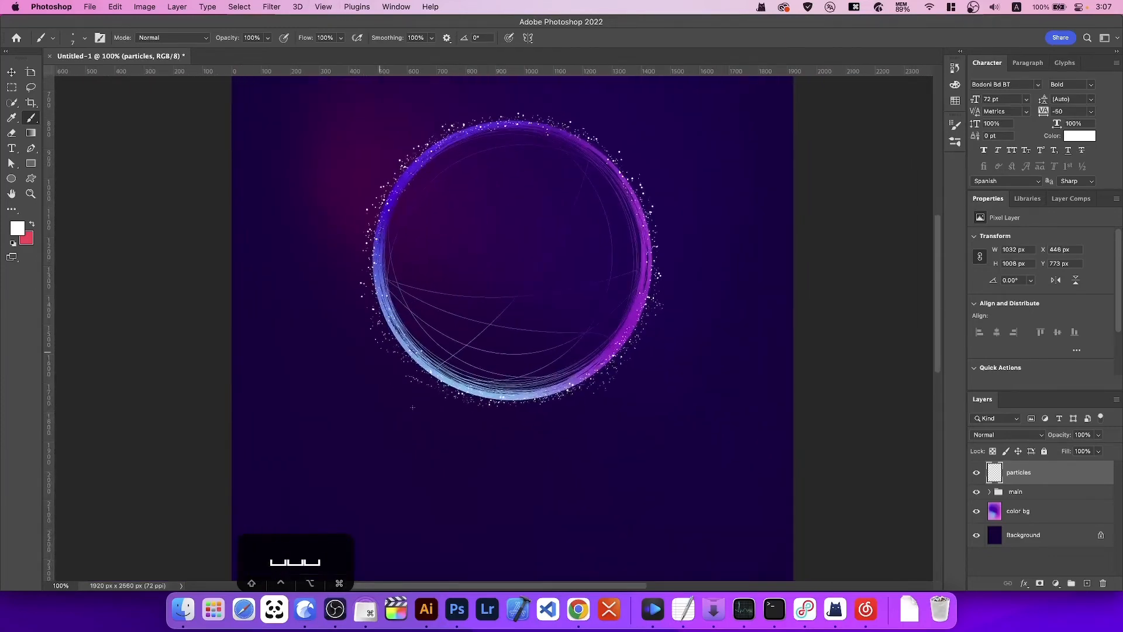
pyautogui.click(387, 358)
pyautogui.click(502, 405)
pyautogui.press('space')
pyautogui.moveTo(584, 134); pyautogui.dragTo(585, 163)
pyautogui.click(677, 325)
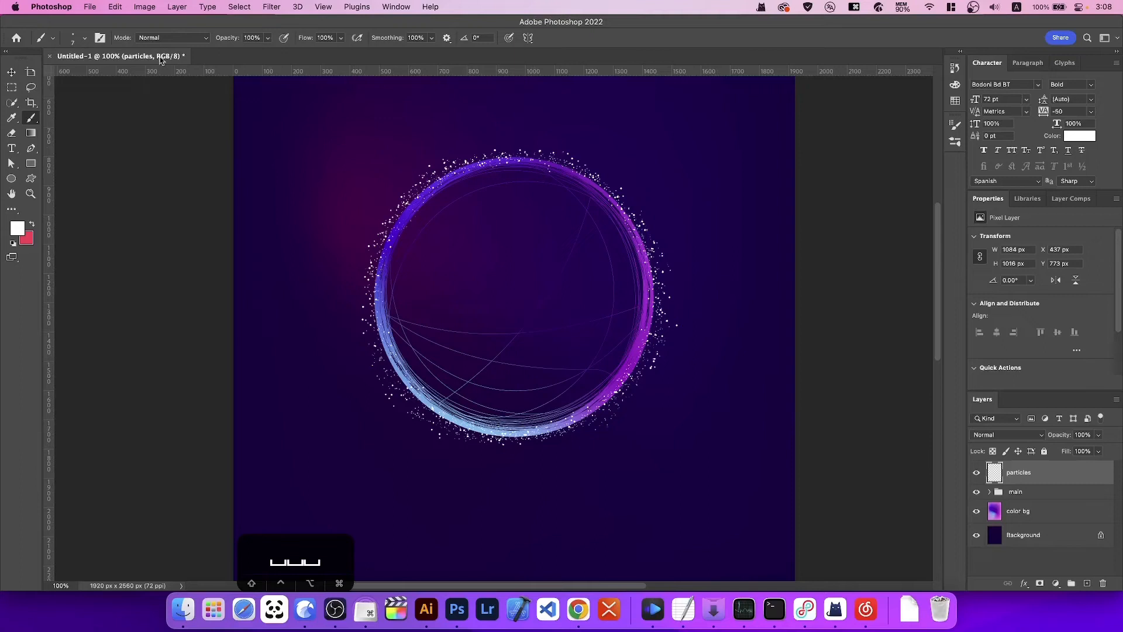
# Step: Set the brush size to 2 px and paint fine white particles along the ring's upper-left, left and lower-left edges
pyautogui.click(73, 37)
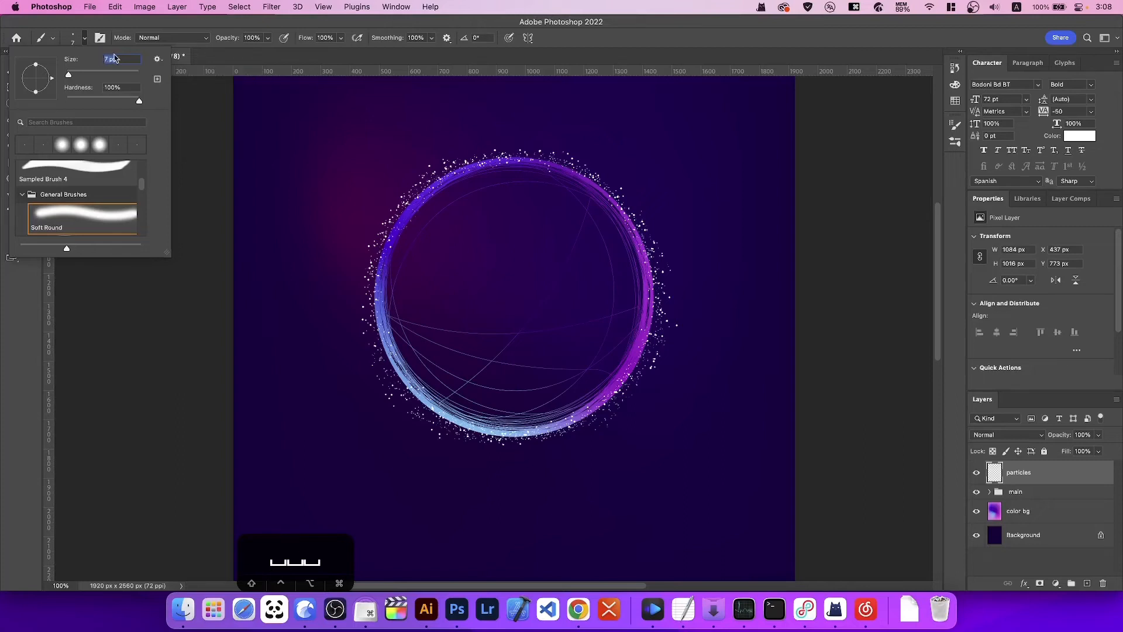
pyautogui.write('2')
pyautogui.press('Return')
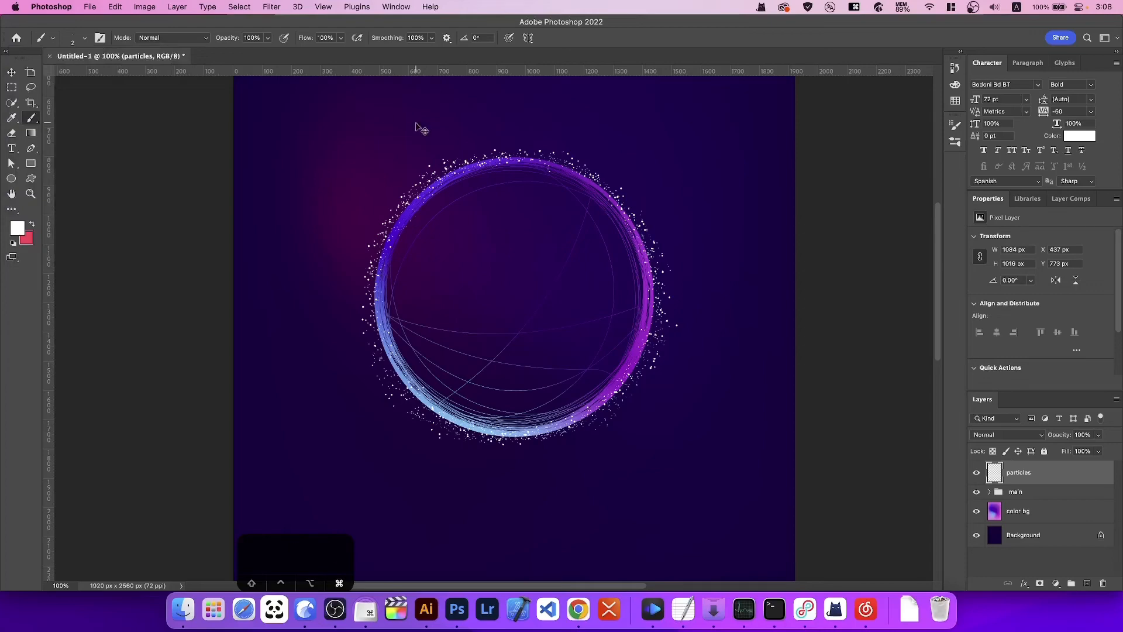
pyautogui.press('super+equal')
pyautogui.moveTo(416, 123); pyautogui.dragTo(467, 301)
pyautogui.press('super+minus')
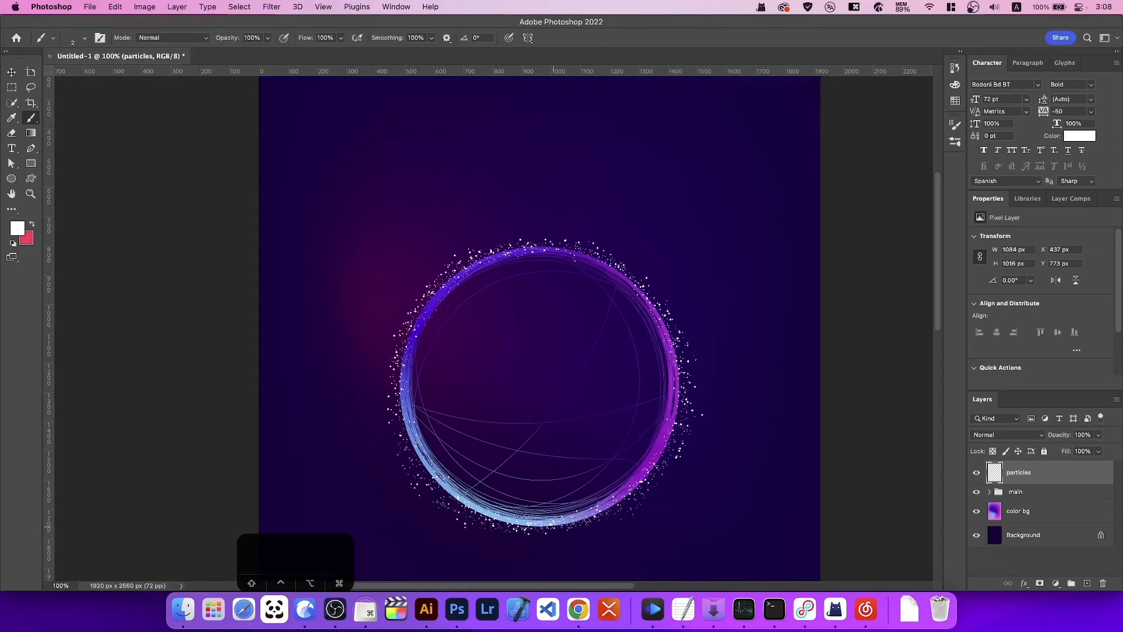
pyautogui.press('super+equal')
pyautogui.press('super+equal')
pyautogui.moveTo(453, 183); pyautogui.dragTo(500, 250)
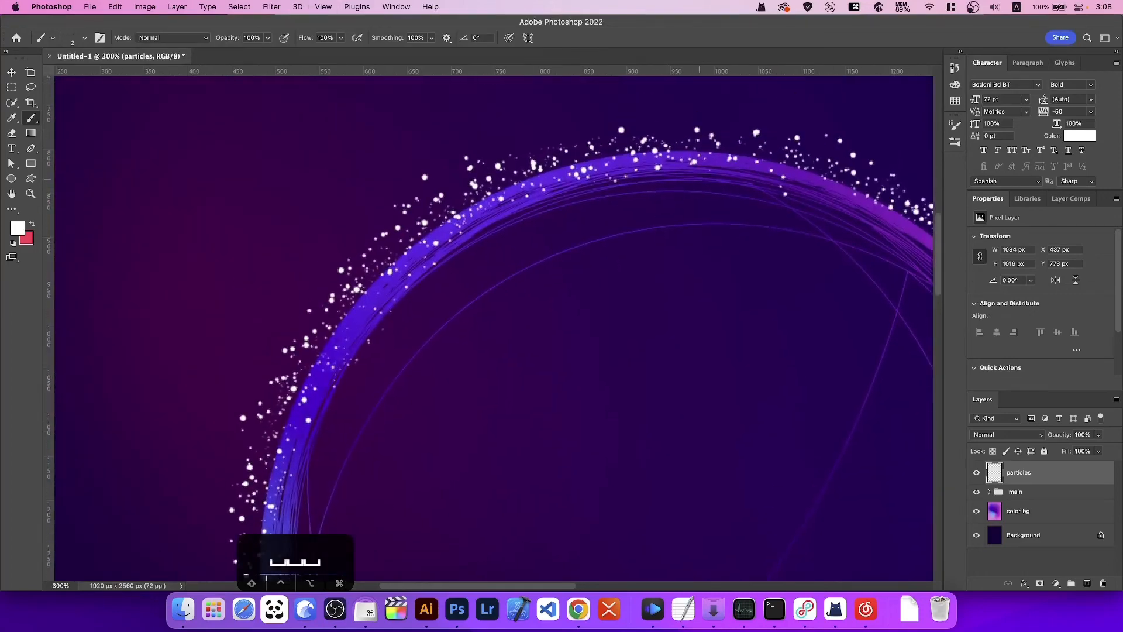
pyautogui.moveTo(335, 381); pyautogui.dragTo(508, 129)
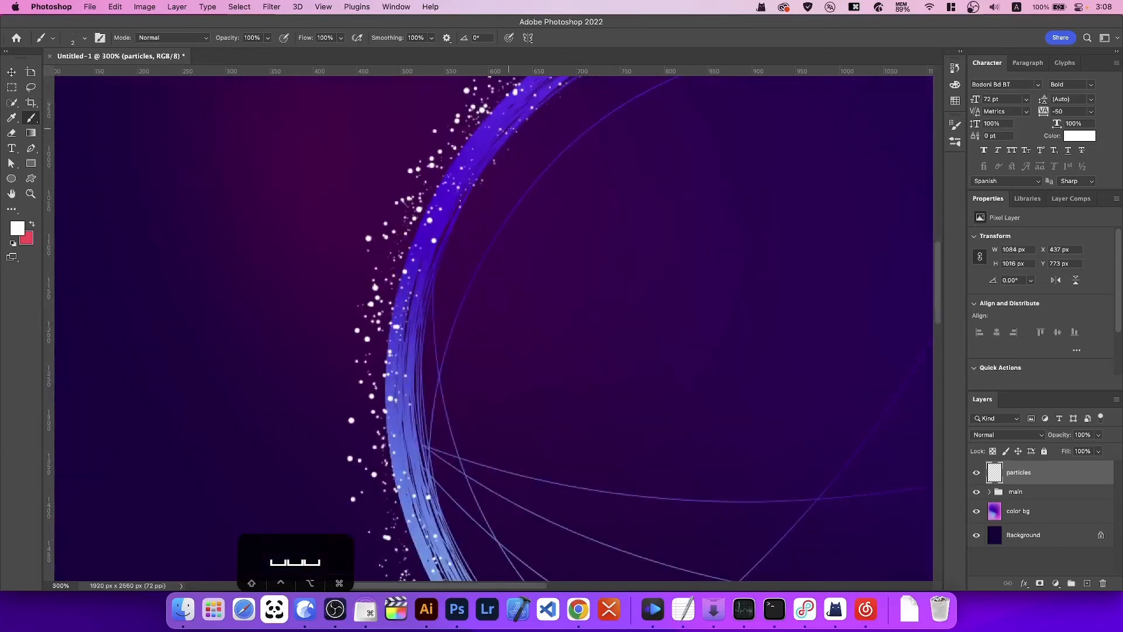
pyautogui.moveTo(443, 496); pyautogui.dragTo(366, 176)
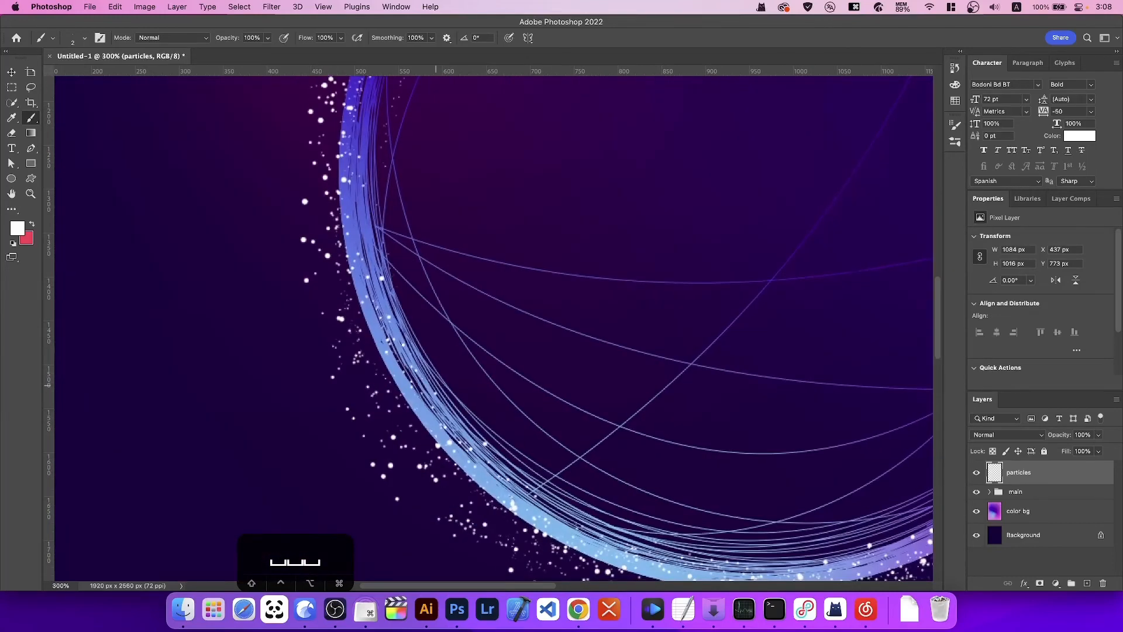
# Step: Continue the fine 2 px white particles along the ring's lower right, right side, top and upper-left edges
pyautogui.moveTo(757, 467); pyautogui.dragTo(207, 496)
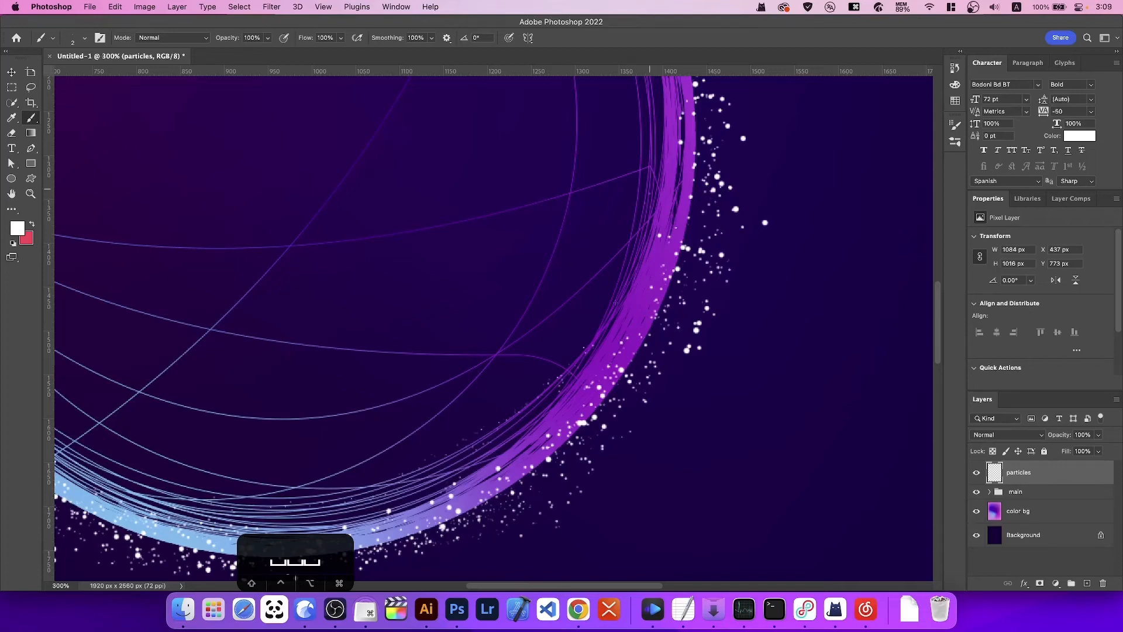
pyautogui.moveTo(708, 145); pyautogui.dragTo(687, 500)
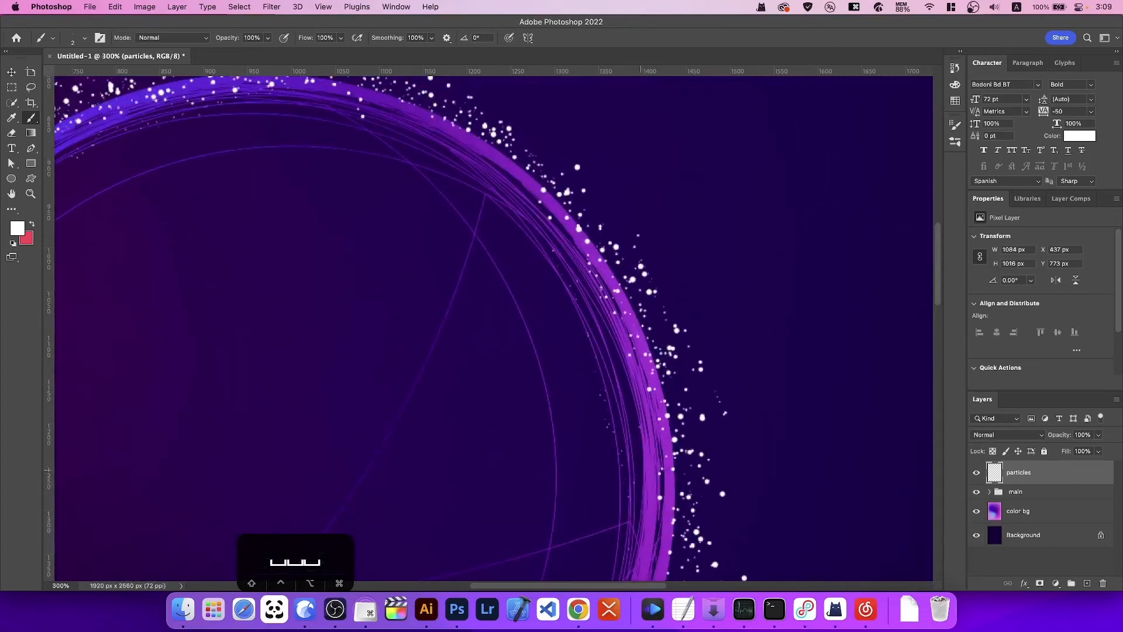
pyautogui.moveTo(539, 147); pyautogui.dragTo(730, 321)
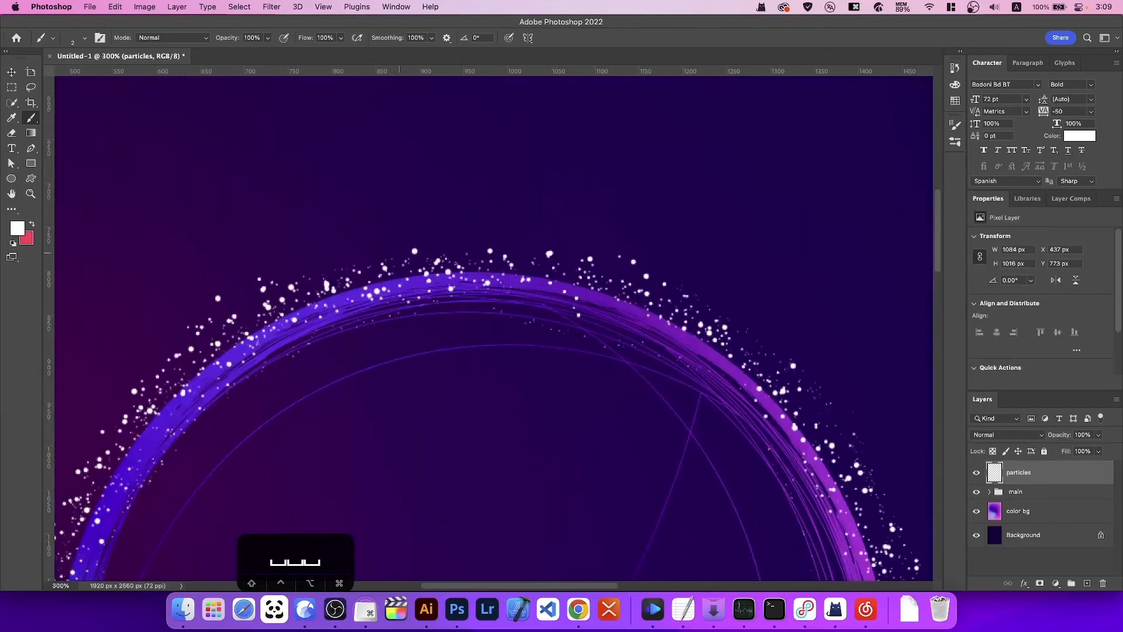
pyautogui.moveTo(376, 241); pyautogui.dragTo(299, 287)
pyautogui.moveTo(147, 366); pyautogui.dragTo(523, 182)
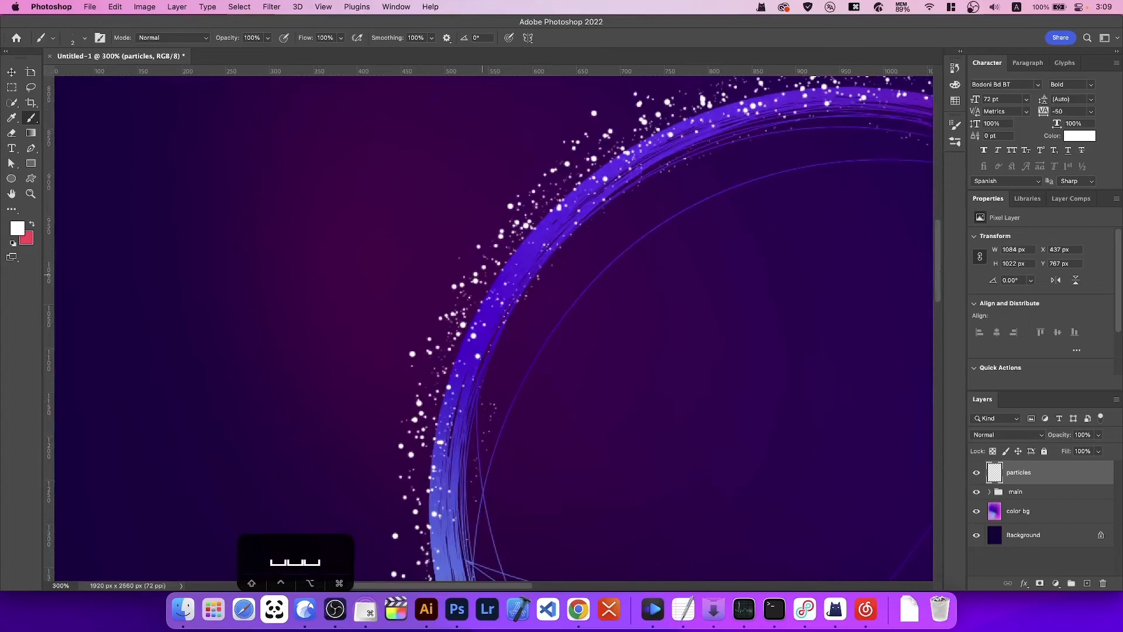
# Step: Set the brush size to 7 px
pyautogui.press('super+minus')
pyautogui.press('super+minus')
pyautogui.press('super+minus')
pyautogui.press('super+minus')
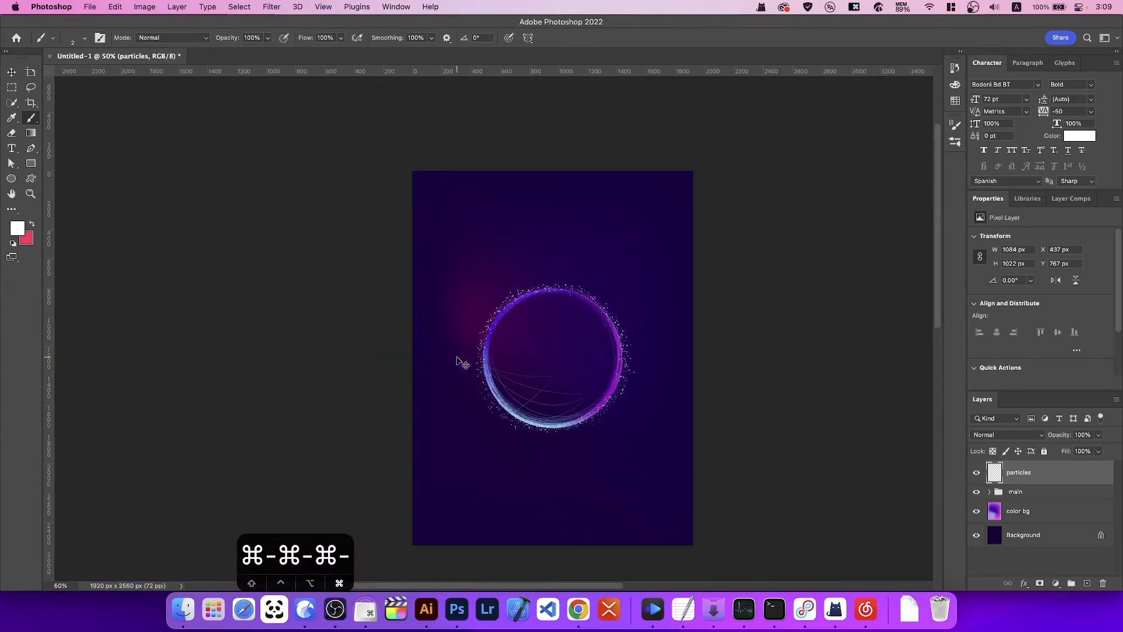
pyautogui.press('super+equal')
pyautogui.press('super+equal')
pyautogui.moveTo(588, 372); pyautogui.dragTo(543, 271)
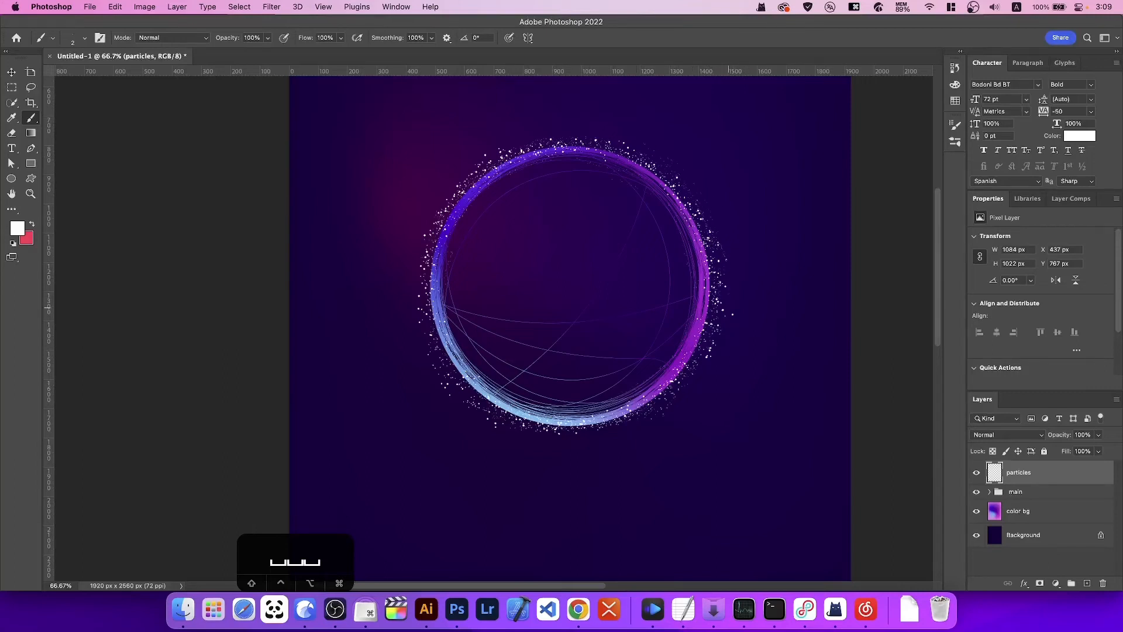
pyautogui.press('super+equal')
pyautogui.click(73, 38)
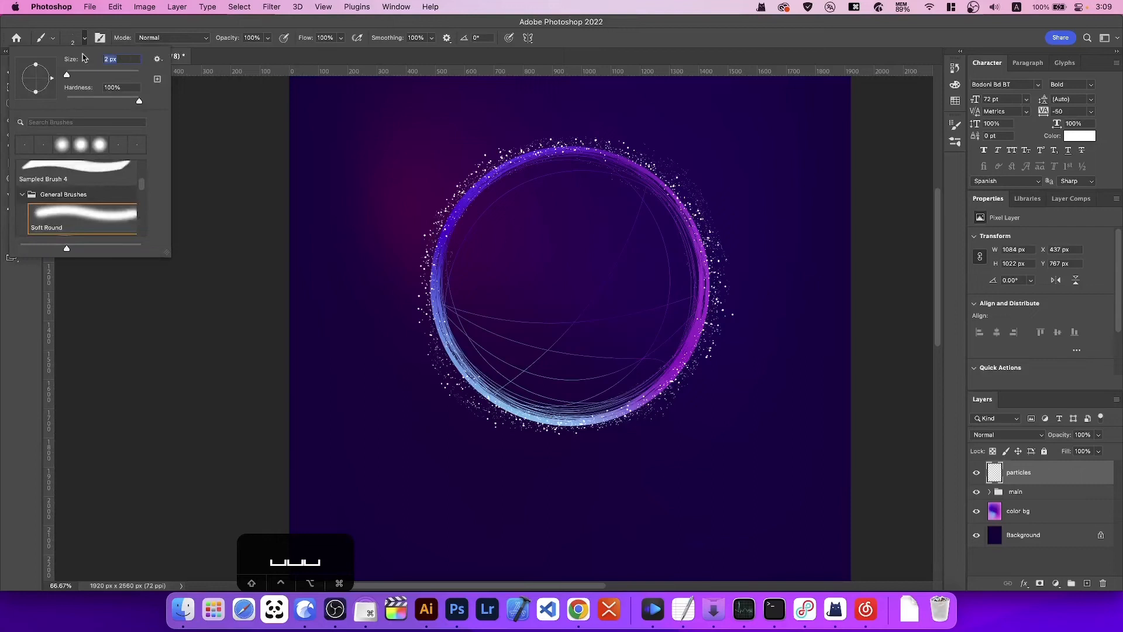
pyautogui.write('7')
pyautogui.press('Return')
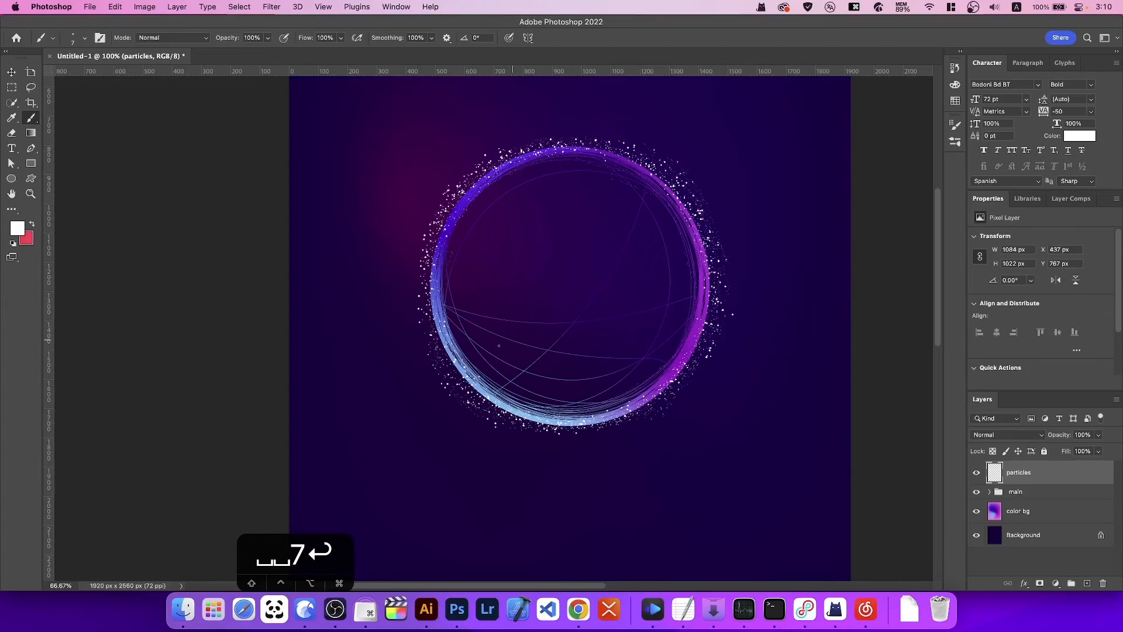
# Step: Set the brush size to 4 px and paint more white particles around the ring, mainly outside its lower-right edge
pyautogui.click(73, 38)
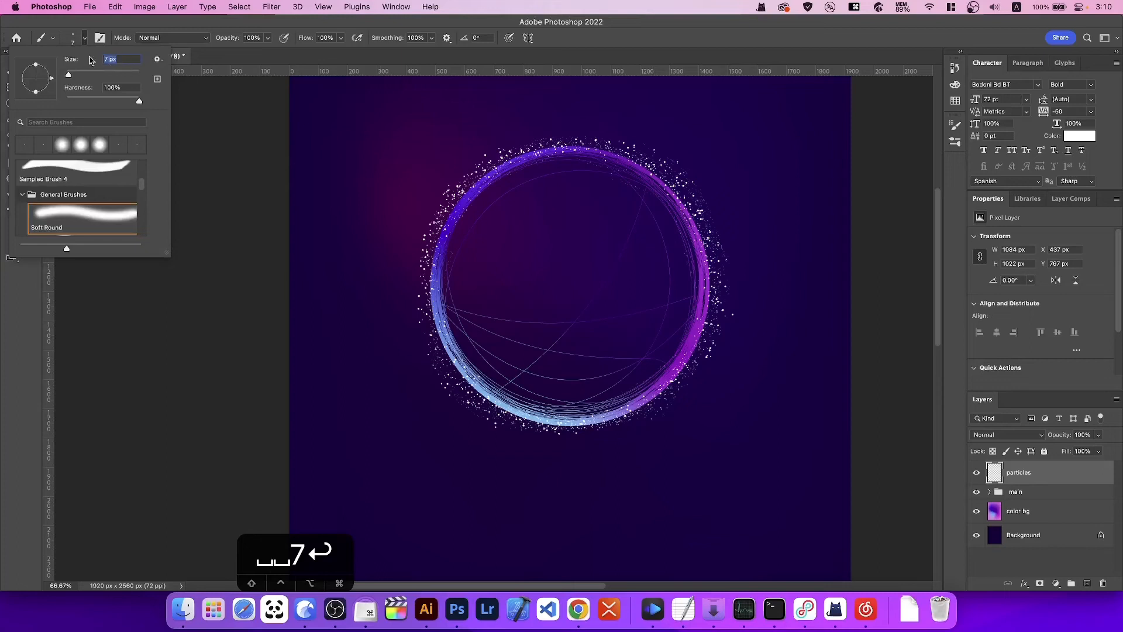
pyautogui.write('4')
pyautogui.press('Return')
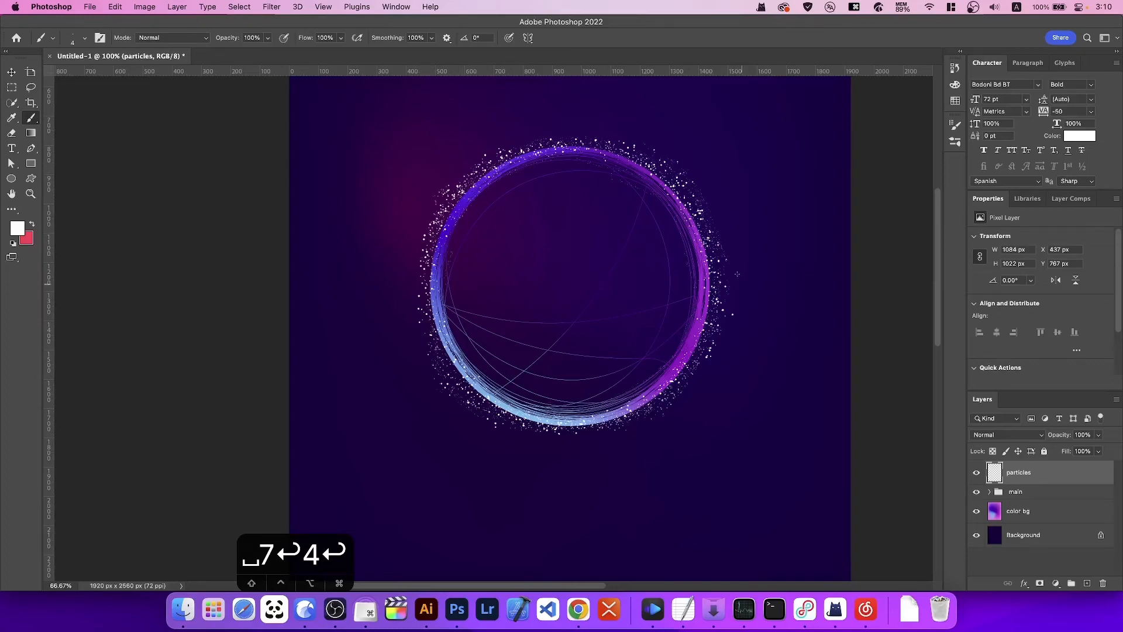
pyautogui.press('super+minus')
pyautogui.press('super+equal')
pyautogui.press('super+equal')
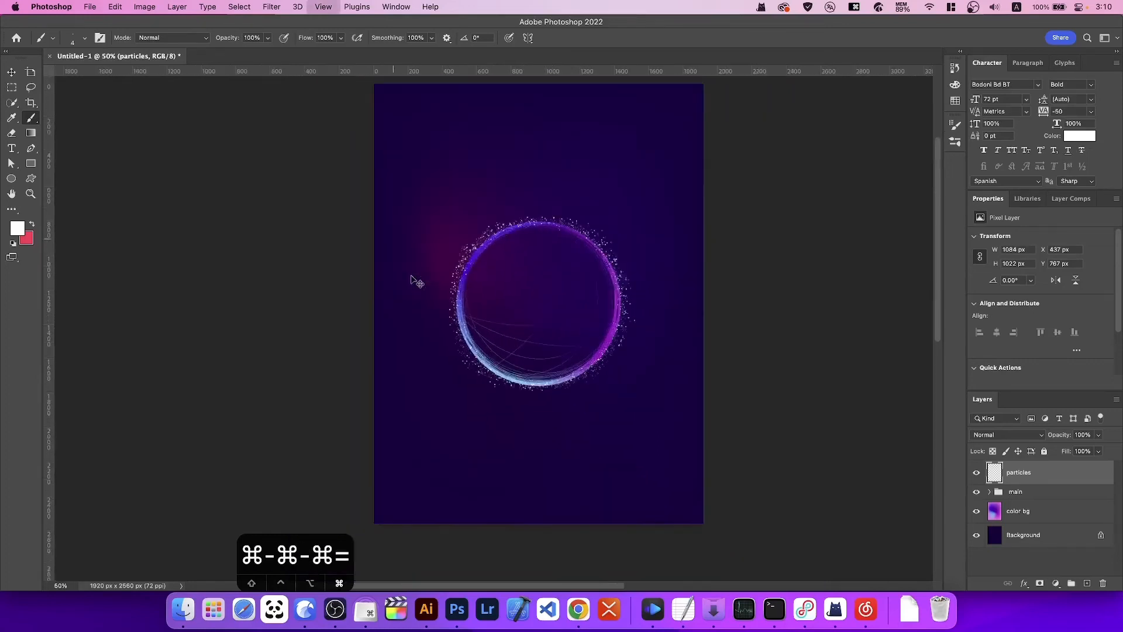
pyautogui.press('super+minus')
pyautogui.press('super+minus')
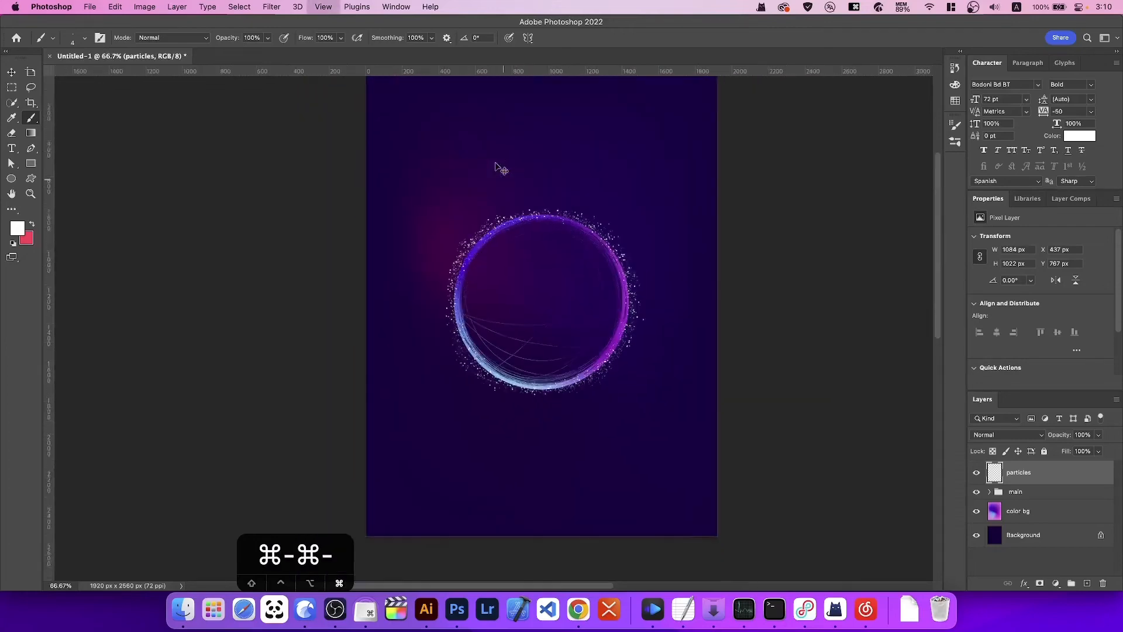
pyautogui.press('super+equal')
pyautogui.press('super+equal')
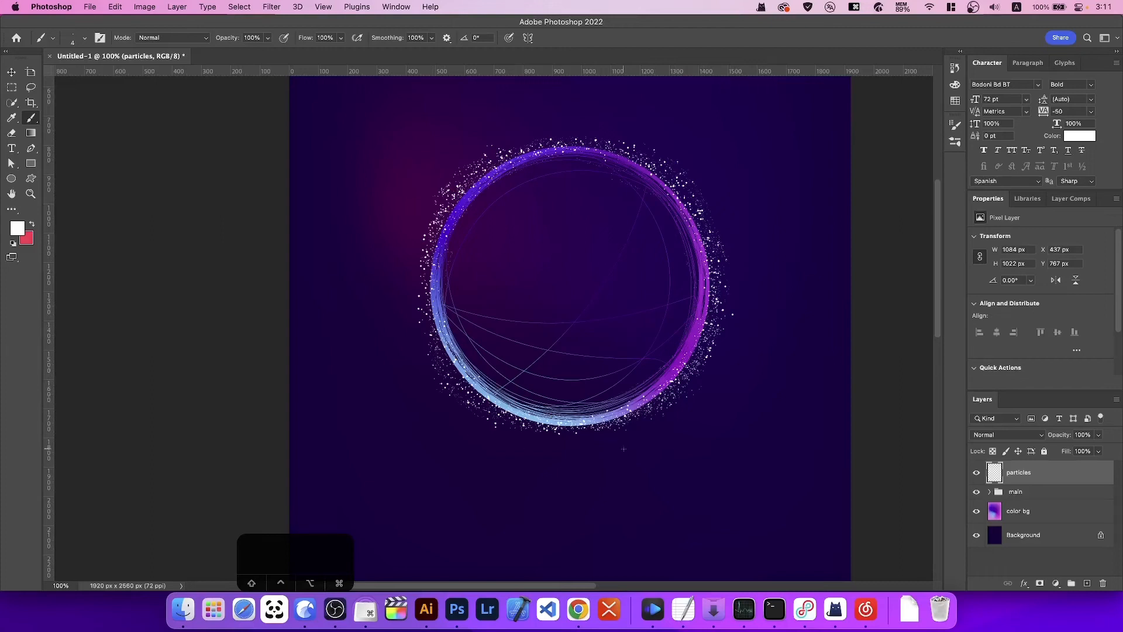
# Step: Set the brush size to 9 px and add scattered larger white particles at the ring's lower left, top and right side
pyautogui.click(72, 38)
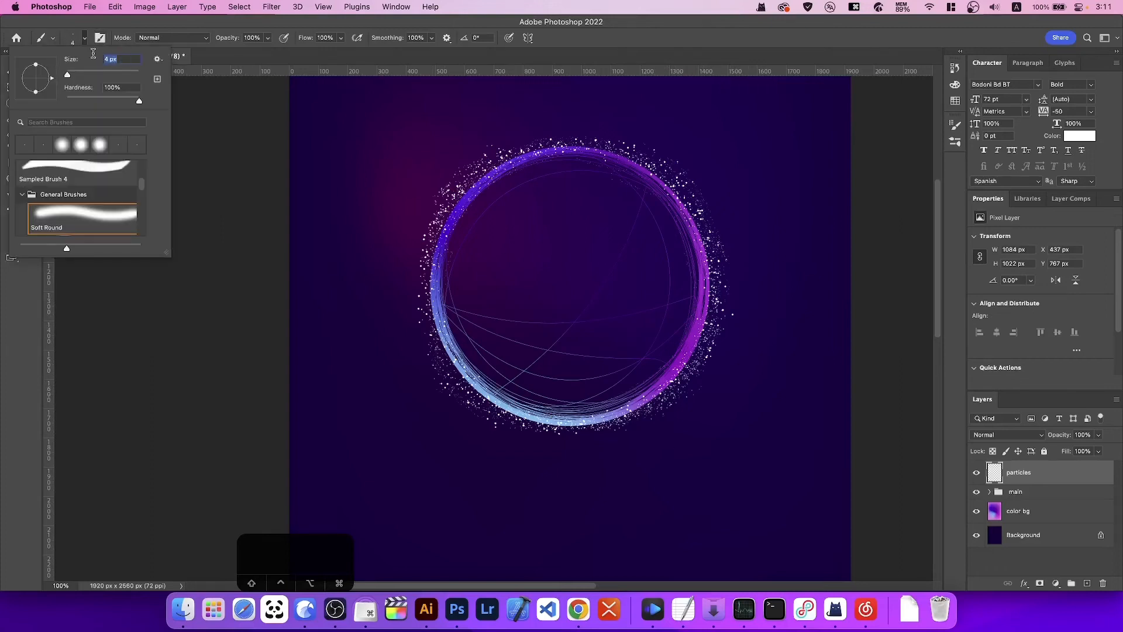
pyautogui.write('9')
pyautogui.press('Return')
pyautogui.press('super+equal')
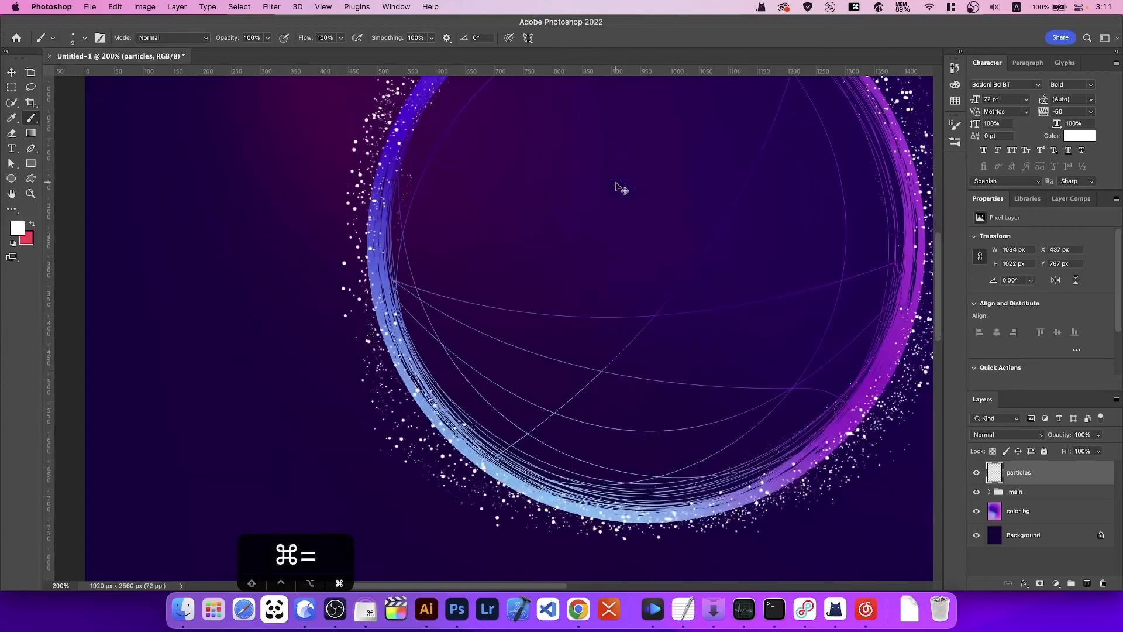
pyautogui.press('super+equal')
pyautogui.press('super+minus')
pyautogui.press('super+minus')
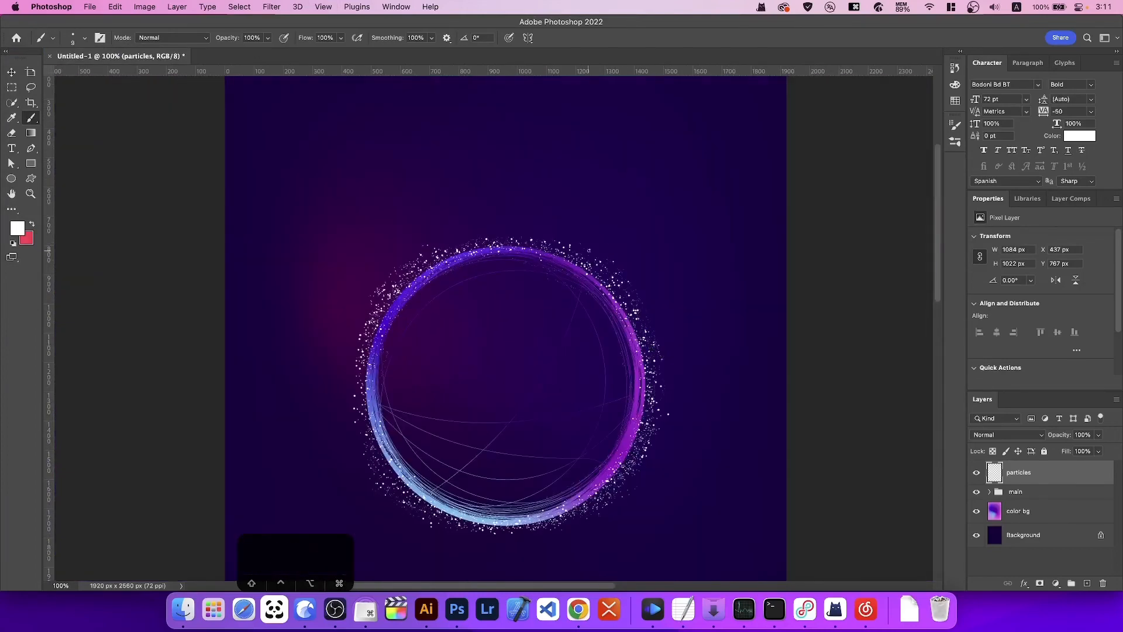
pyautogui.moveTo(542, 372); pyautogui.dragTo(615, 273)
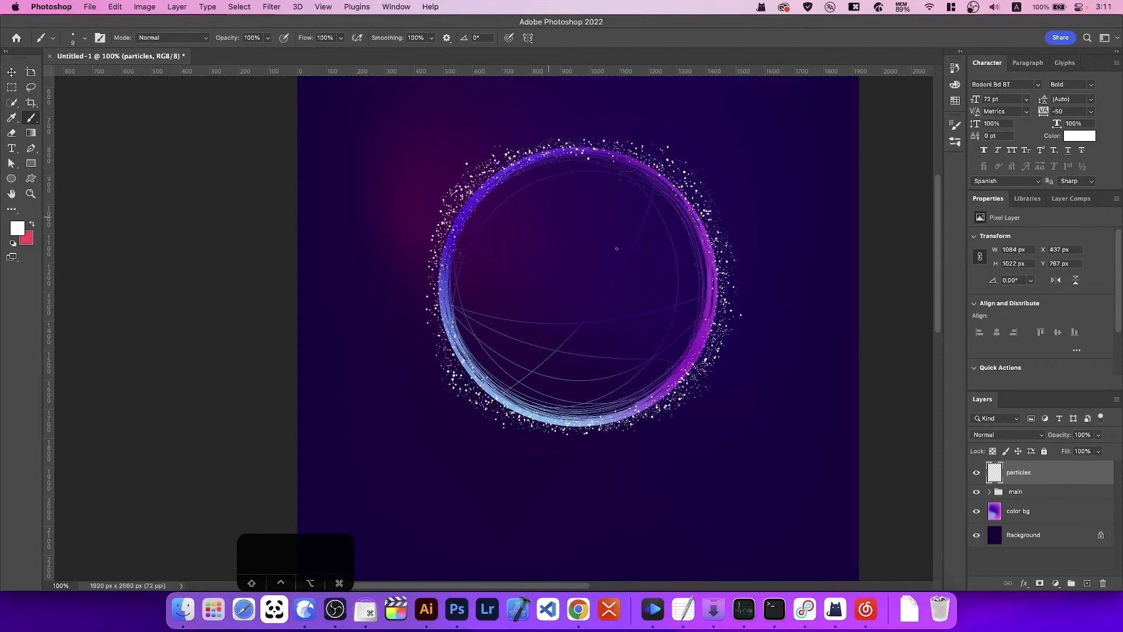
pyautogui.click(726, 295)
pyautogui.press('super+minus')
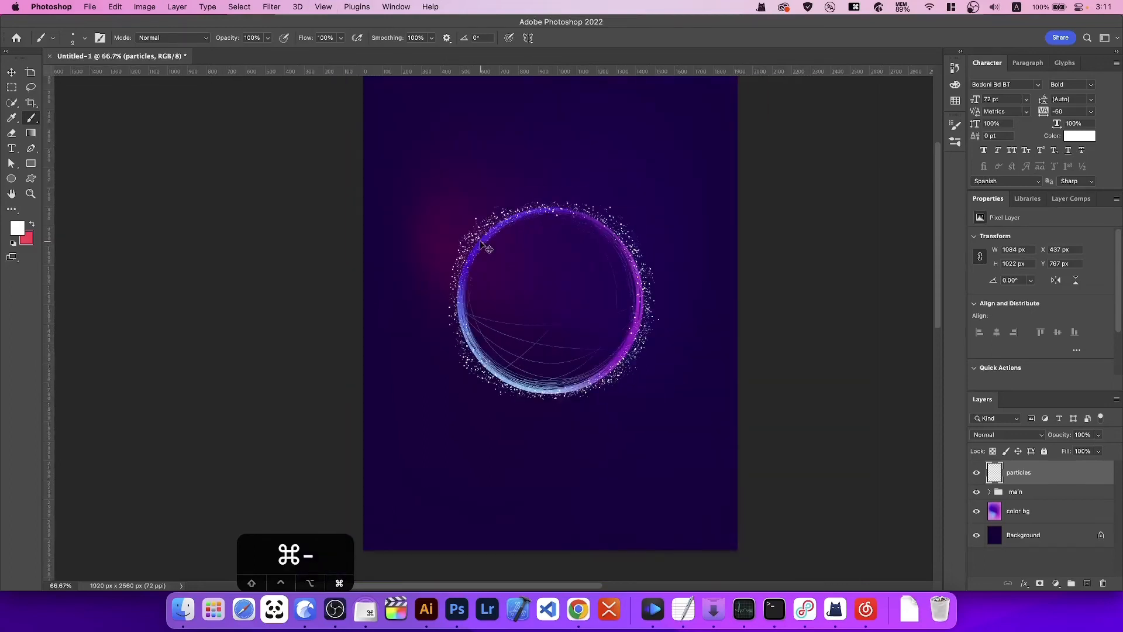
pyautogui.press('super+equal')
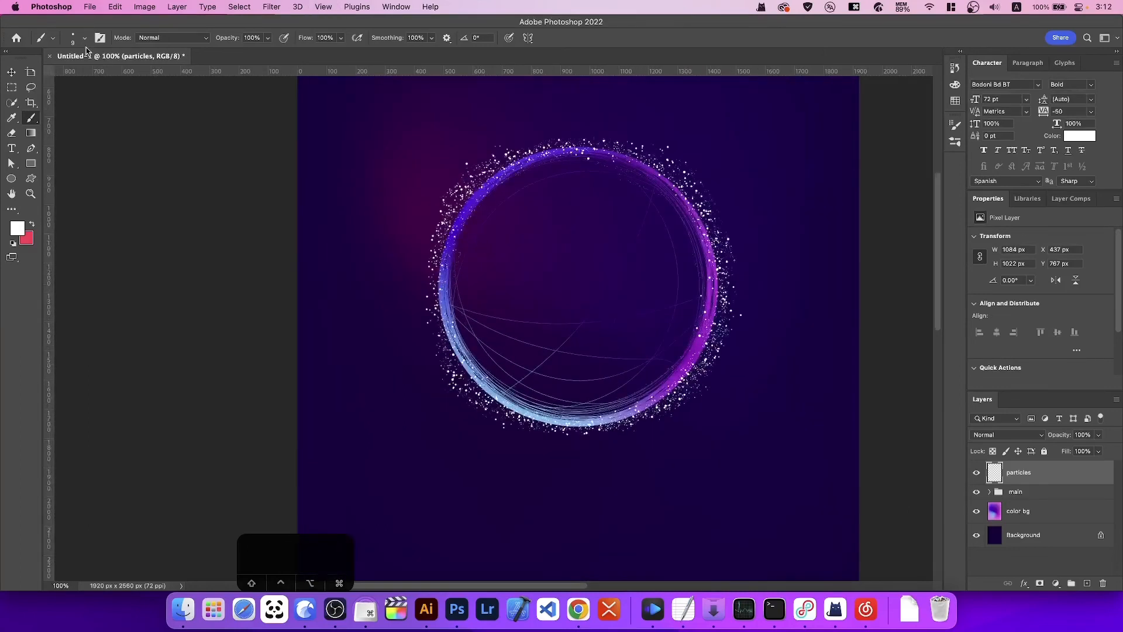
# Step: Set the brush size to 4 px and spread white particles farther outside the ring's left, top and right edges
pyautogui.click(73, 38)
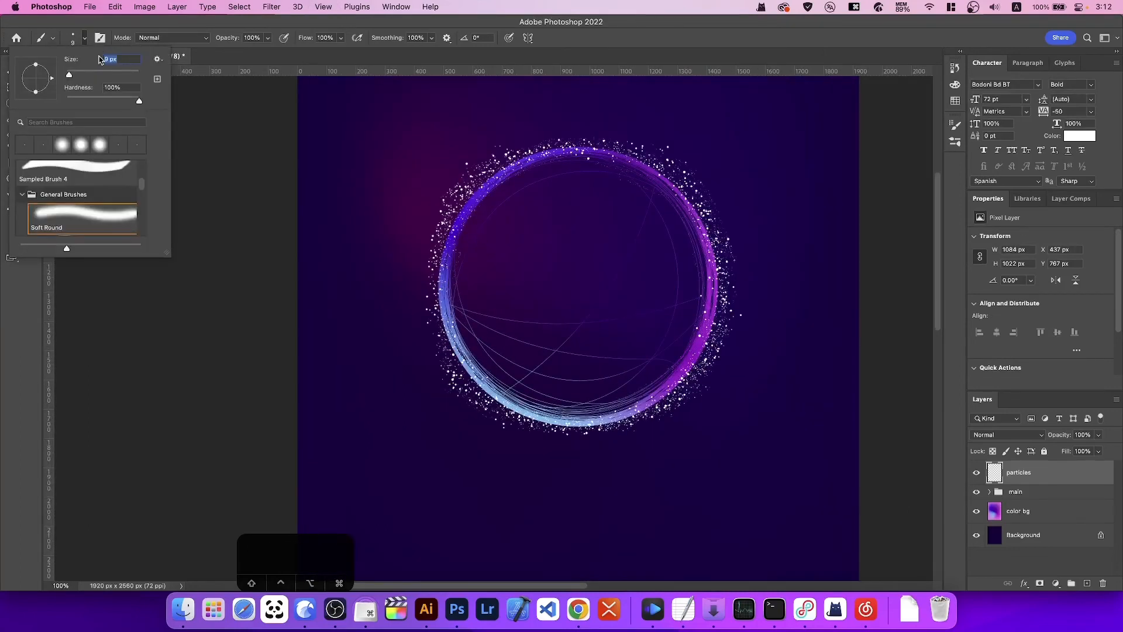
pyautogui.write('4')
pyautogui.press('Return')
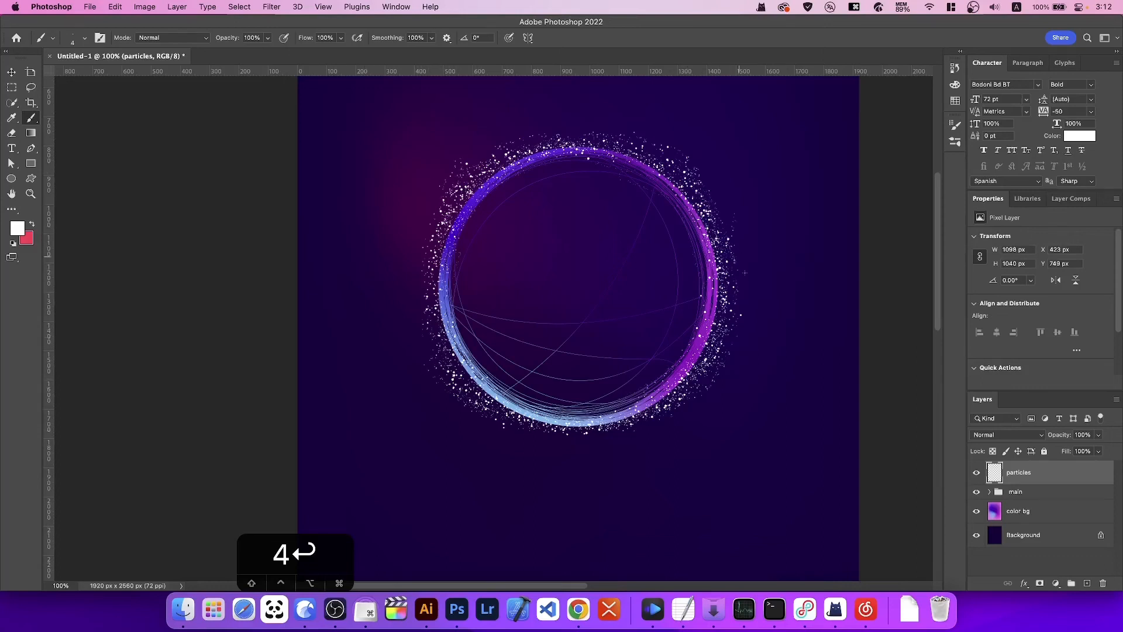
pyautogui.press('super+minus')
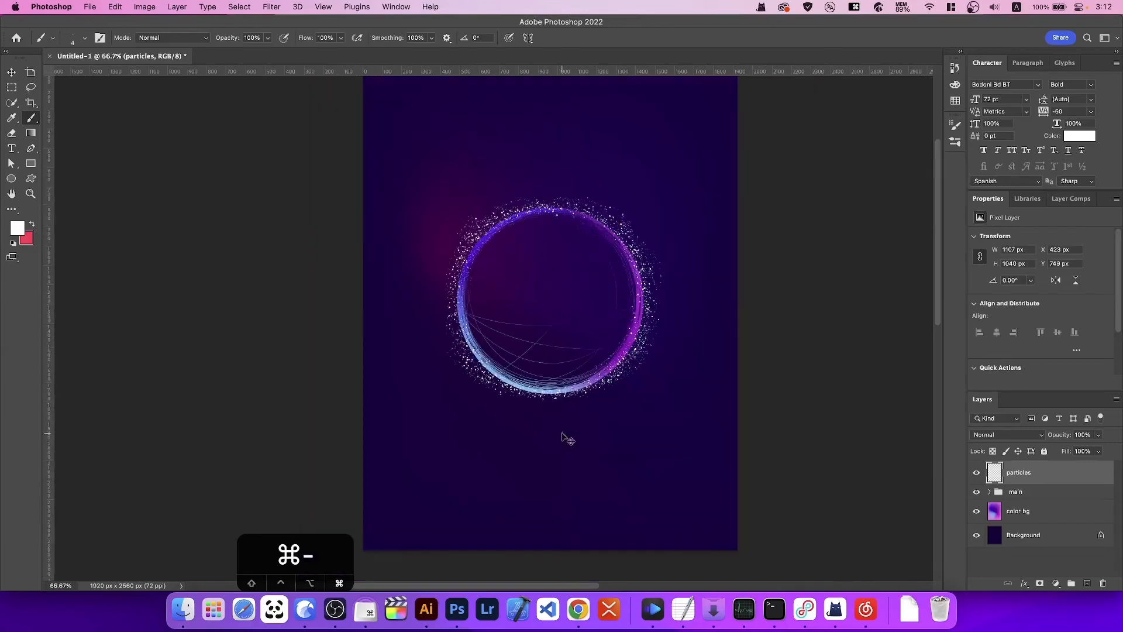
pyautogui.press('super+minus')
pyautogui.press('super+equal')
# Step: Clip a duplicate of the color bg layer to the particles layer, using the Normal blend mode
pyautogui.click(1065, 521)
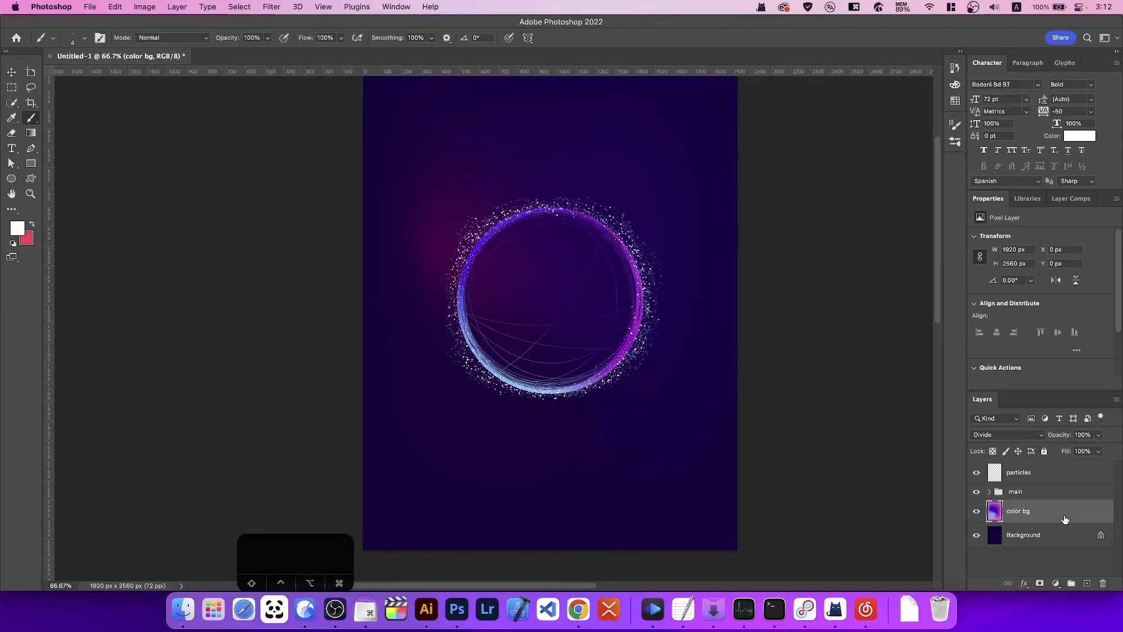
pyautogui.press('super+j')
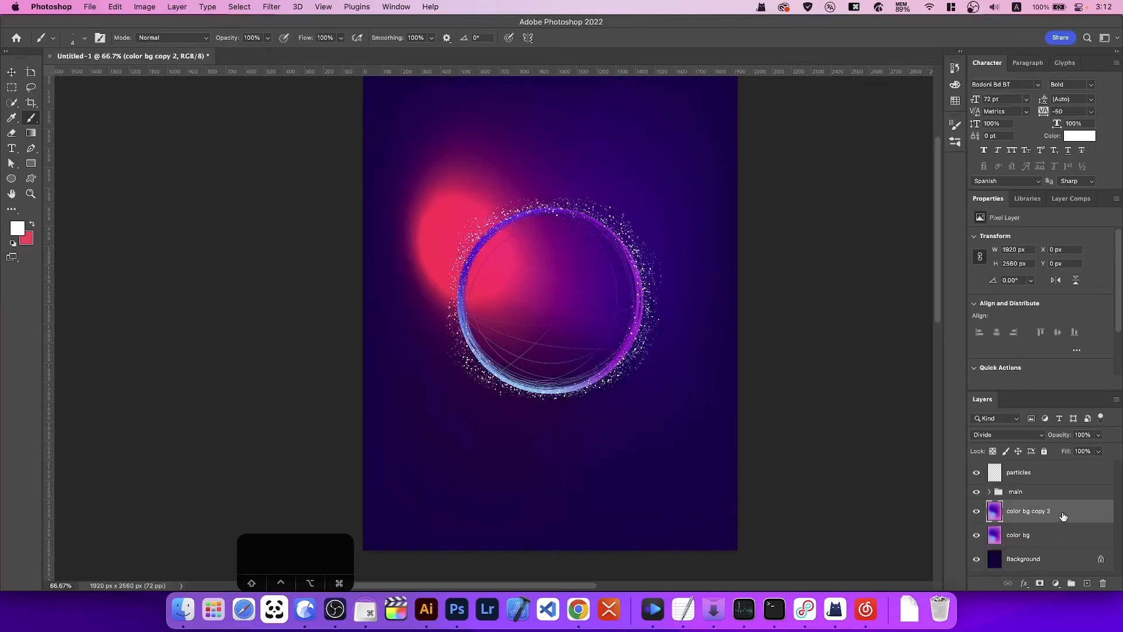
pyautogui.moveTo(1064, 516); pyautogui.dragTo(1059, 471)
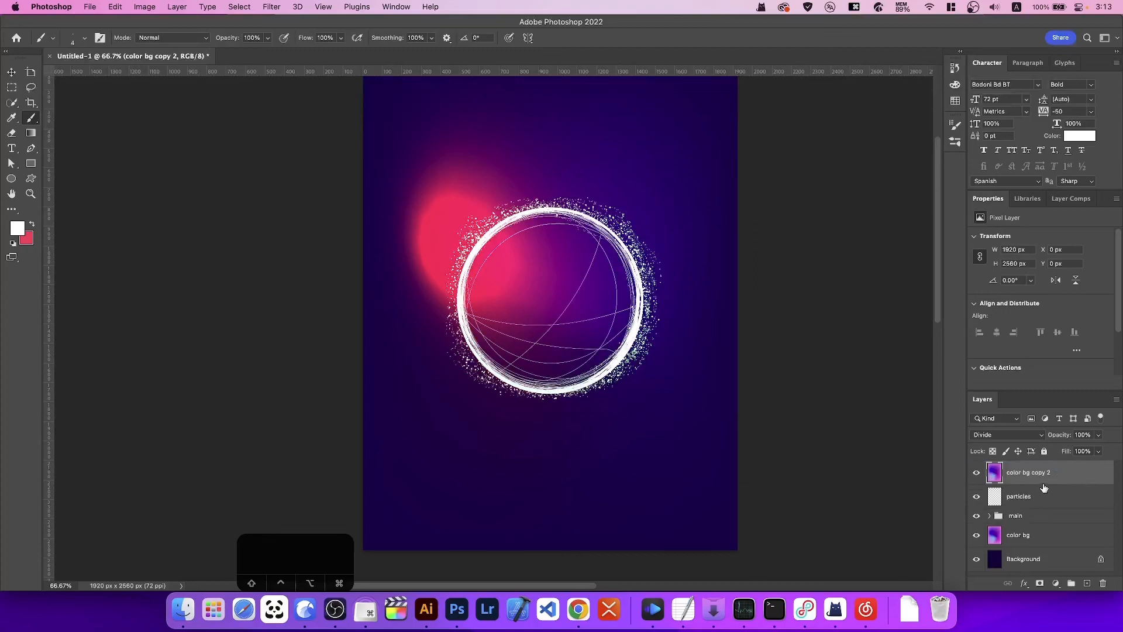
pyautogui.keyDown('alt'); pyautogui.click(1045, 482); pyautogui.keyUp('alt')
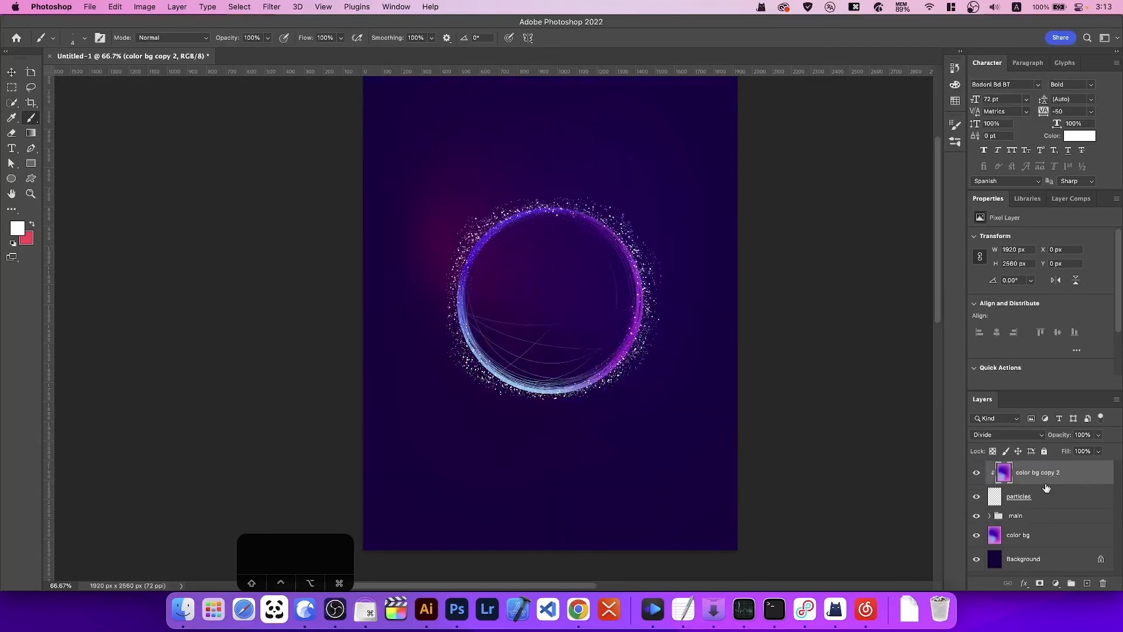
pyautogui.click(1033, 435)
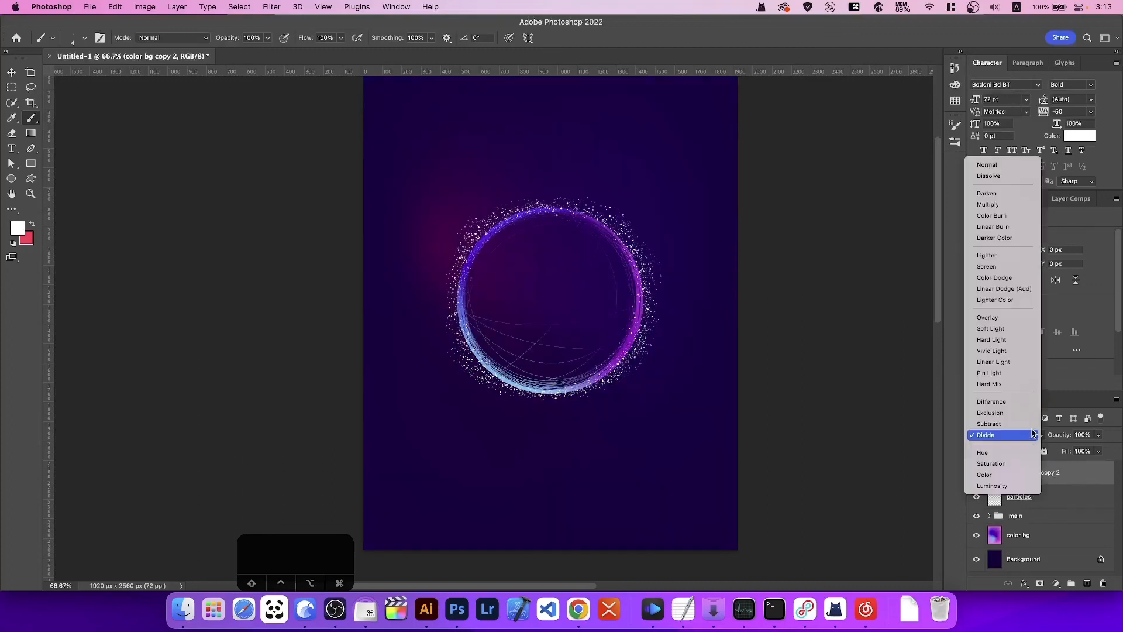
pyautogui.click(998, 167)
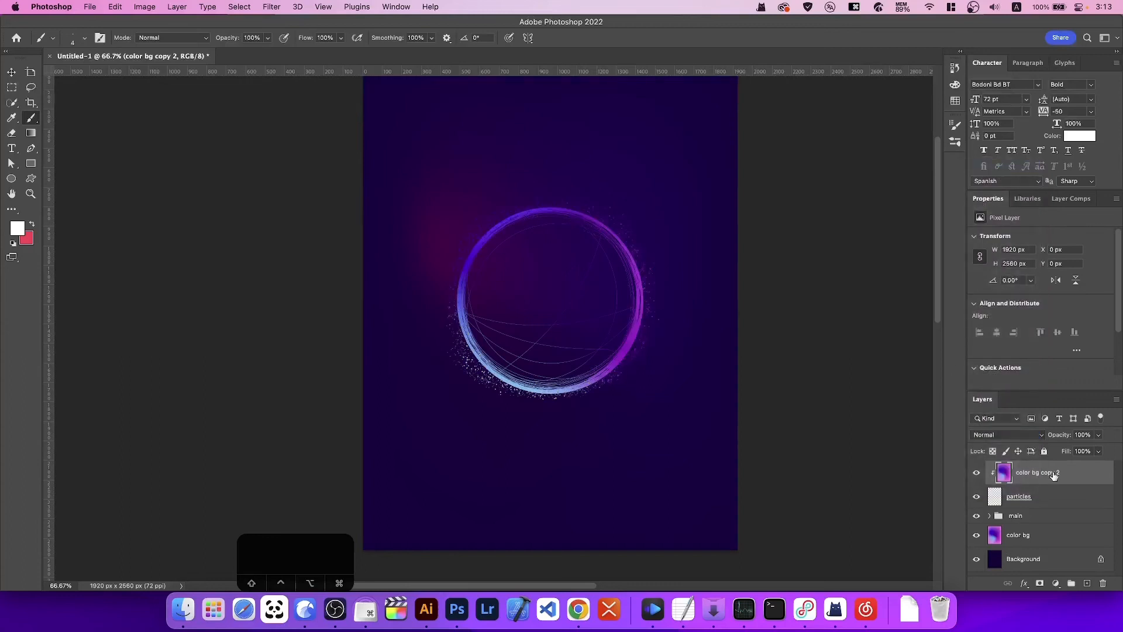
# Step: Add a Curves adjustment layer above color bg copy 2, raise its highlights, and clip it to the particles layer
pyautogui.click(1056, 584)
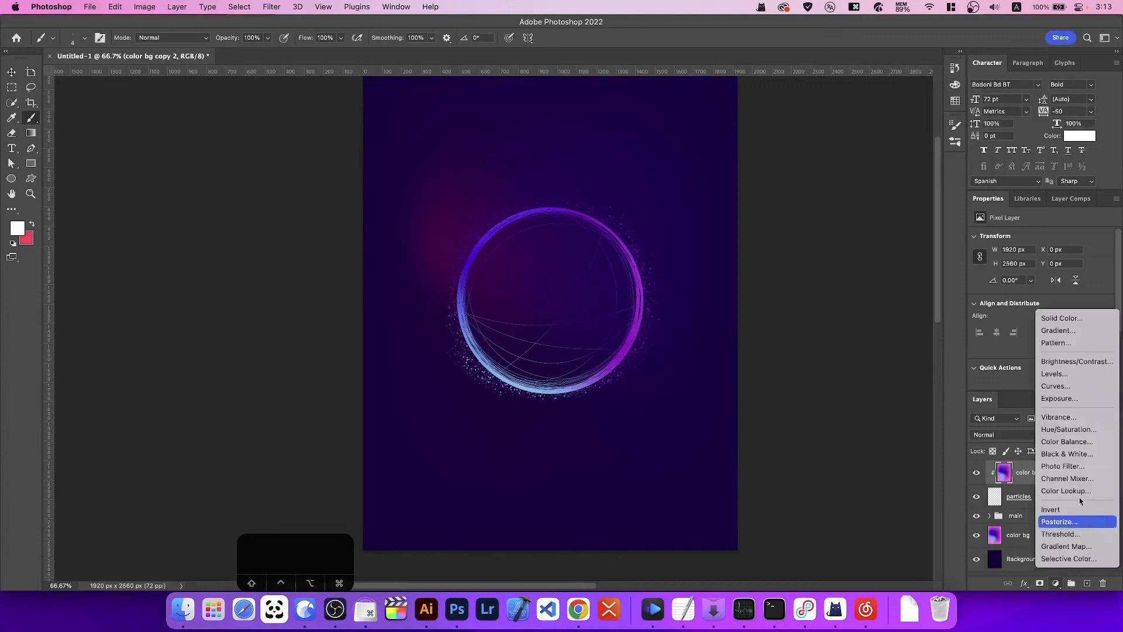
pyautogui.click(1067, 390)
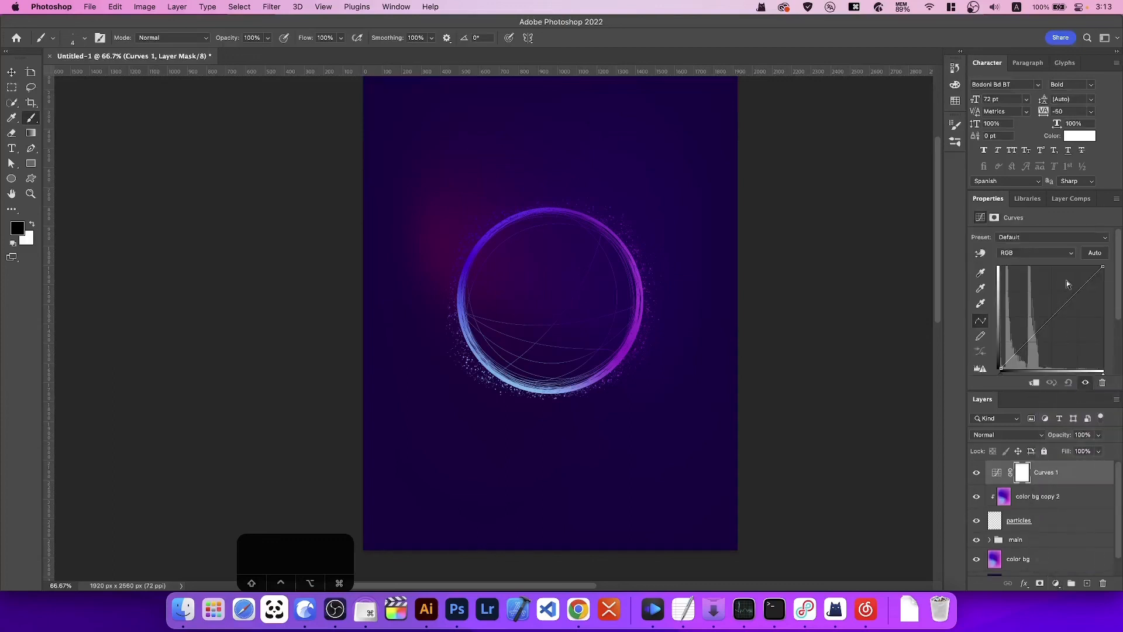
pyautogui.moveTo(1080, 289); pyautogui.dragTo(1080, 280)
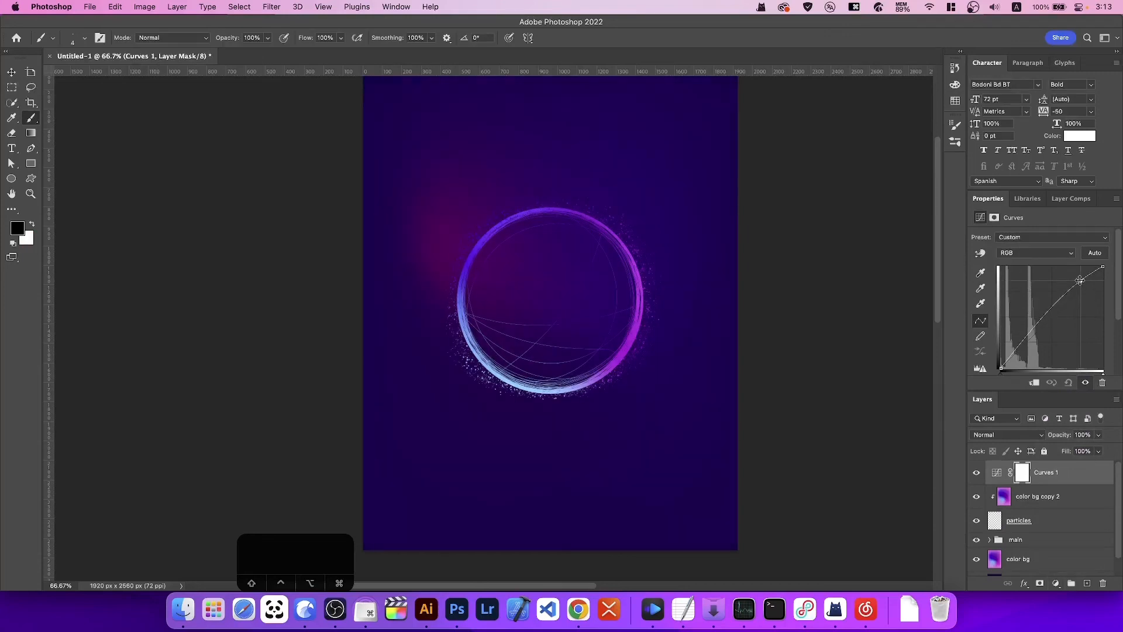
pyautogui.keyDown('alt'); pyautogui.click(1059, 482); pyautogui.keyUp('alt')
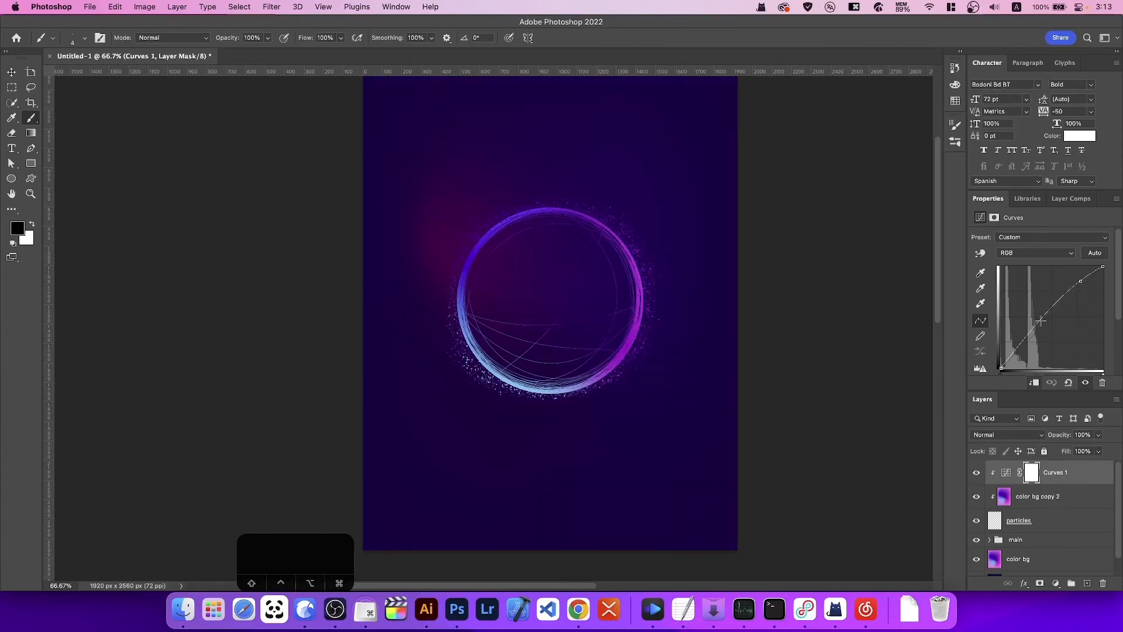
# Step: Lift the shadows, midtones and highlights of the clipped Curves adjustment strongly to brighten the particles
pyautogui.moveTo(1041, 323)
pyautogui.mouseDown()
pyautogui.moveTo(1024, 299)
pyautogui.moveTo(1039, 314)
pyautogui.mouseUp()
pyautogui.moveTo(1081, 281); pyautogui.dragTo(1077, 278)
pyautogui.moveTo(1009, 354); pyautogui.dragTo(1063, 280)
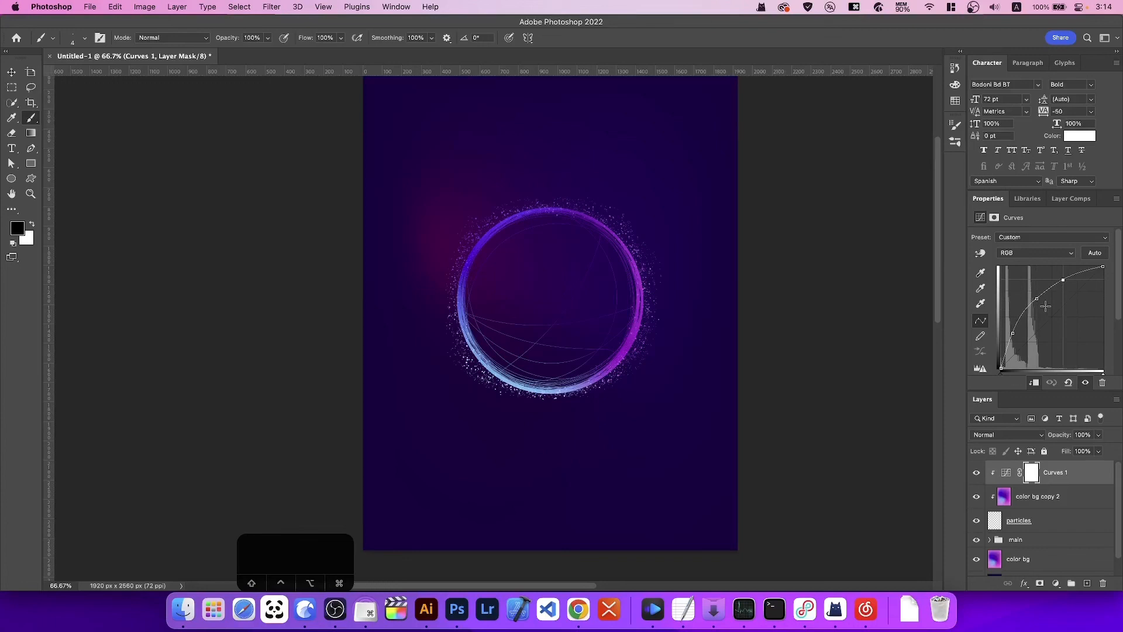
# Step: Group the particles layer with its clipped color bg copy 2 and Curves 1 layers, and name the group particle
pyautogui.click(1063, 498)
pyautogui.click(1057, 518)
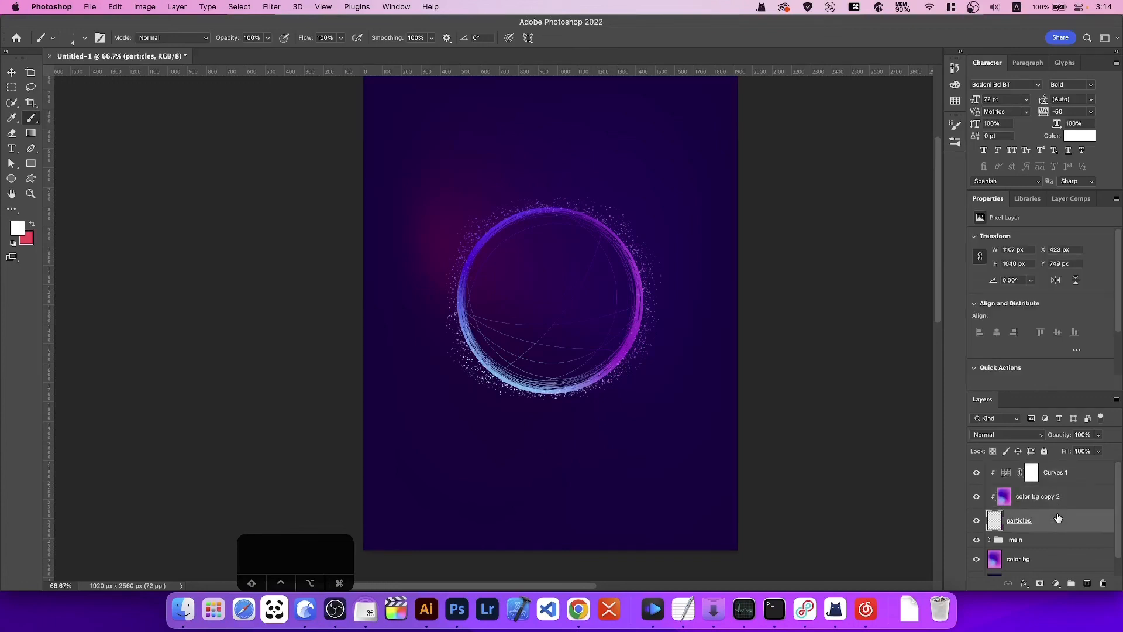
pyautogui.keyDown('shift'); pyautogui.click(1066, 477); pyautogui.keyUp('shift')
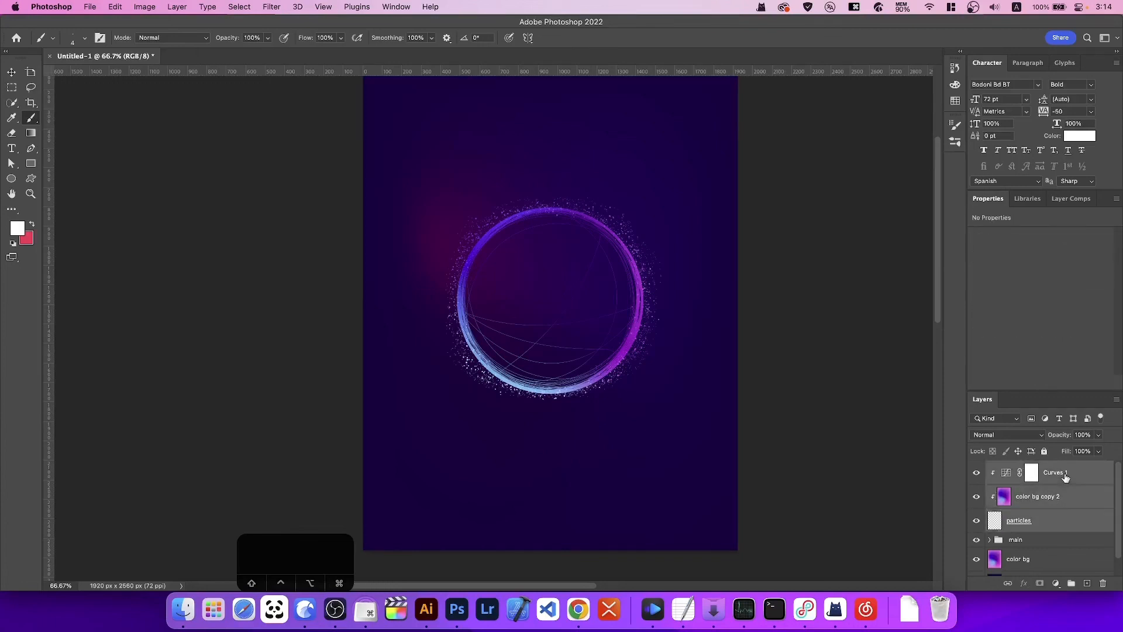
pyautogui.press('cmd+g')
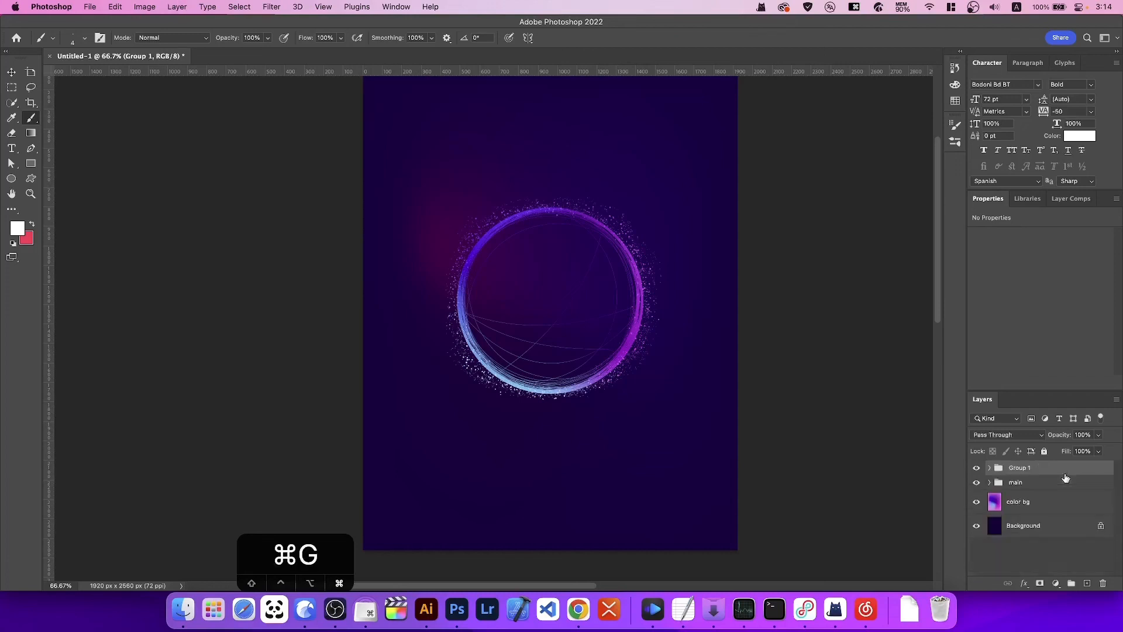
pyautogui.doubleClick(1021, 468)
pyautogui.write('particle')
pyautogui.press('Return')
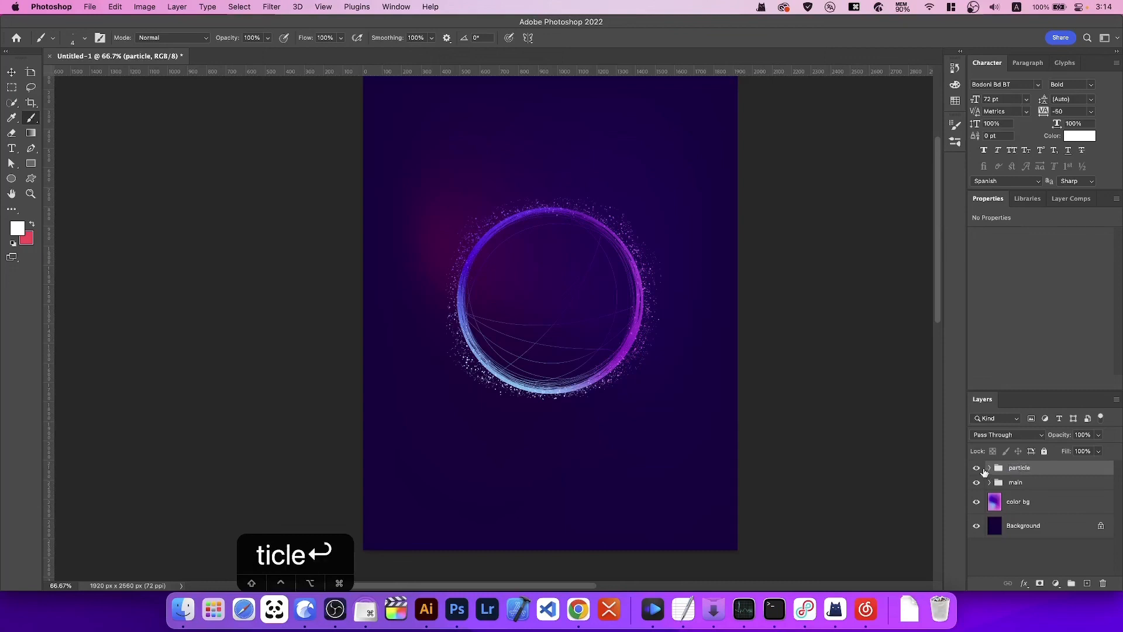
# Step: Hide and show the particle and main groups one after the other to check what each contributes to the poster
pyautogui.click(977, 468)
pyautogui.click(977, 469)
pyautogui.click(977, 483)
pyautogui.click(977, 483)
pyautogui.press('super+minus')
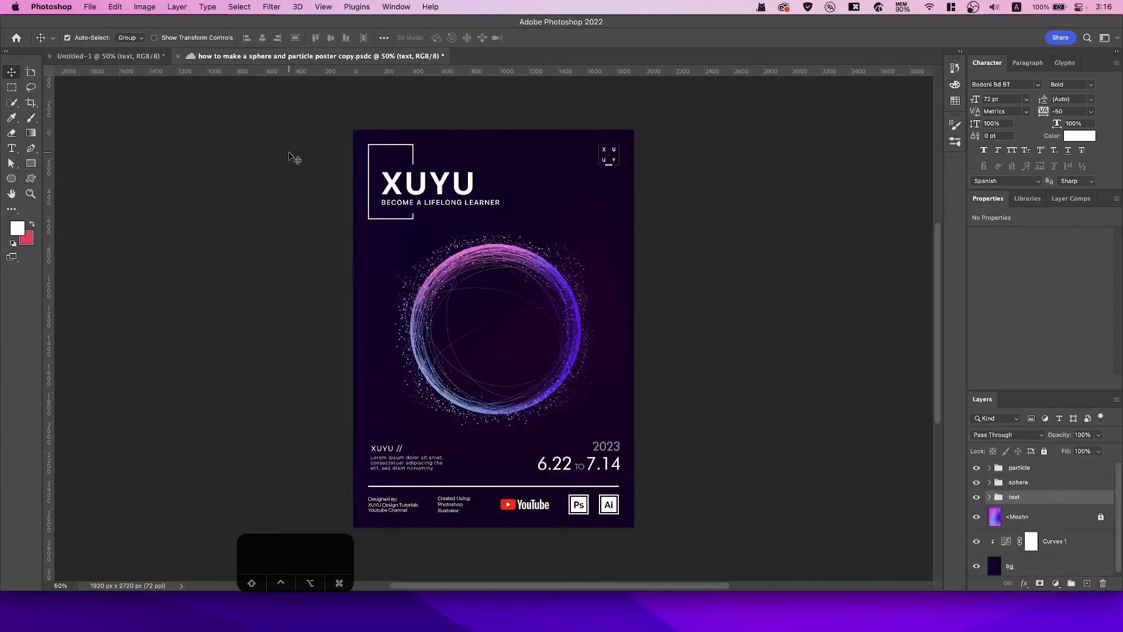
# Step: Deselect the text group in the finished sphere and particle poster document
pyautogui.click(294, 158)
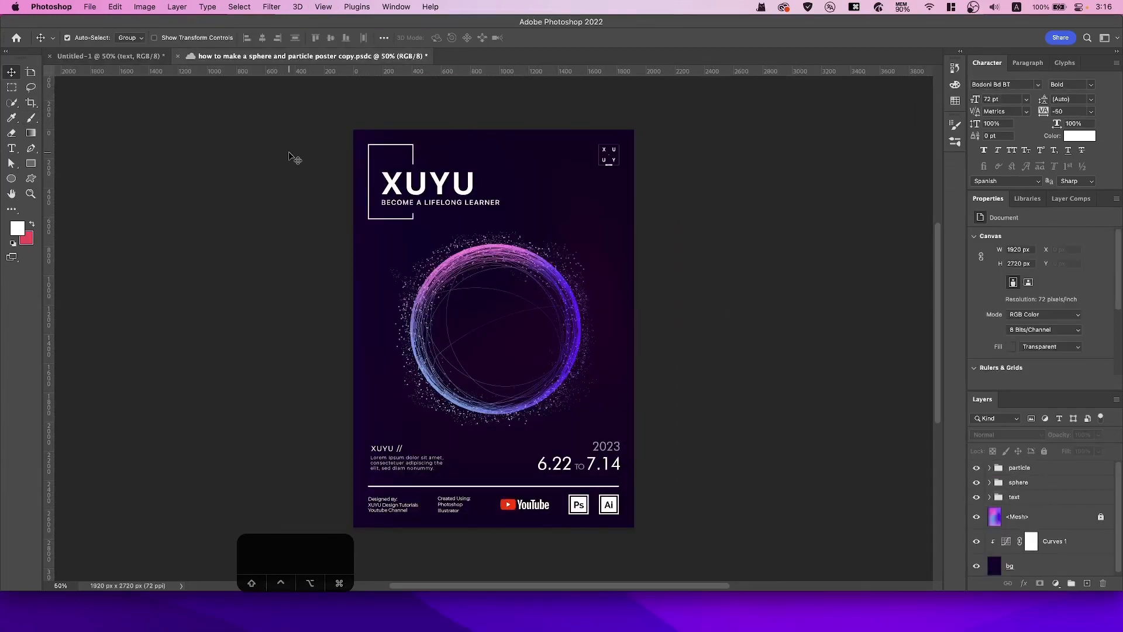